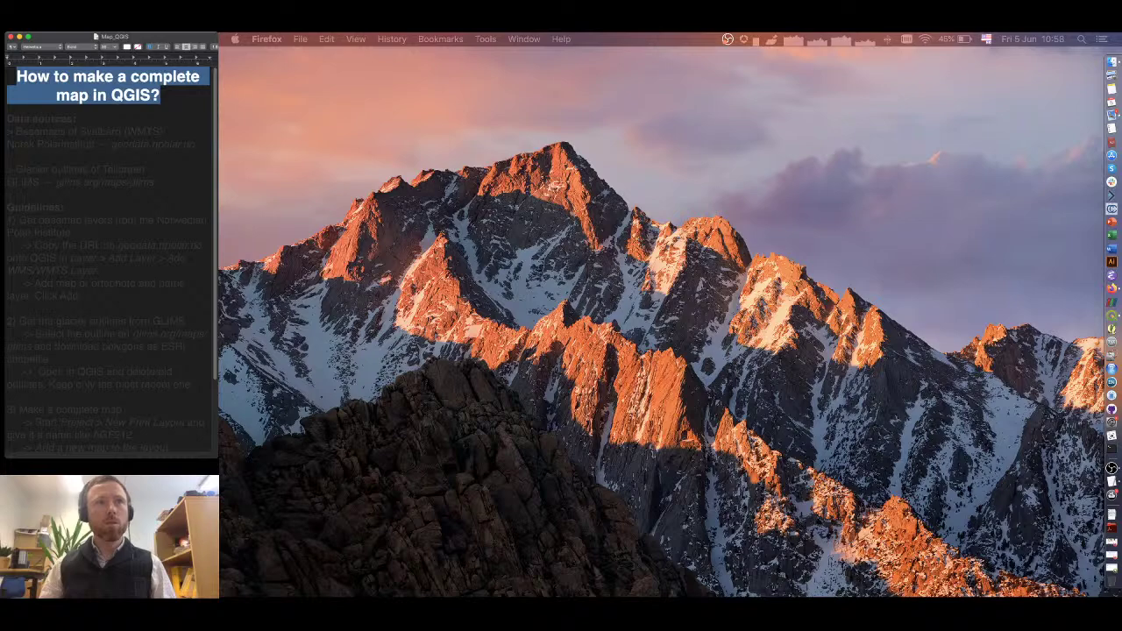
- Make the Data sources heading and the Svalbard basemaps (WMTS) entry in the notes white, and highlight "Basemaps of Svalbard"
{"action": "left_click_drag", "start_coordinate": [7, 119], "coordinate": [196, 144]}
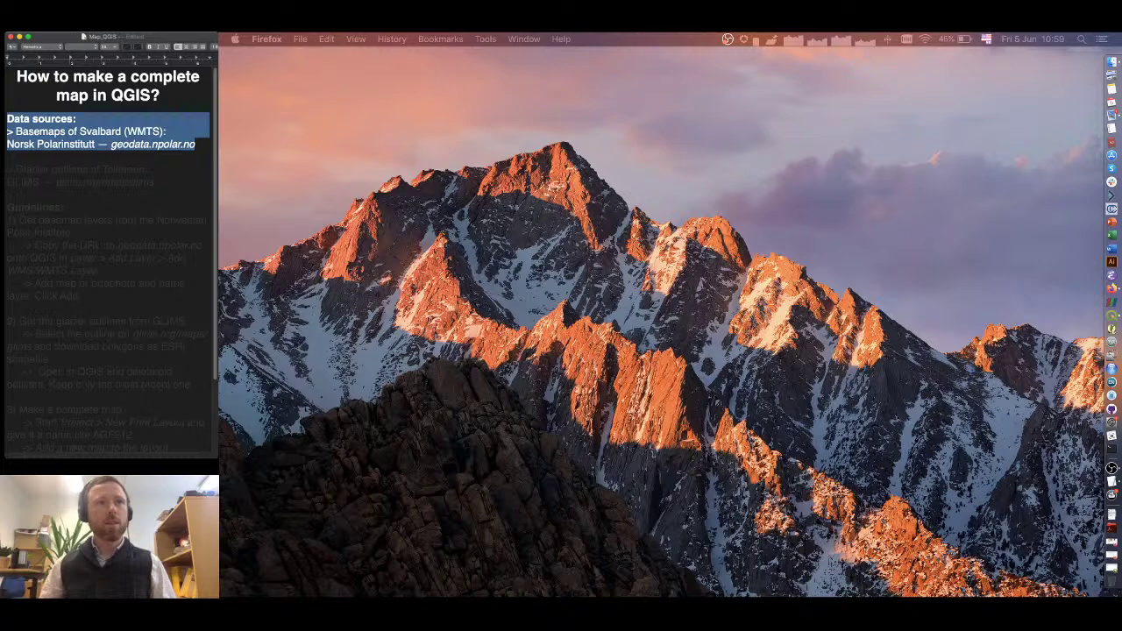
{"action": "left_click", "coordinate": [154, 182]}
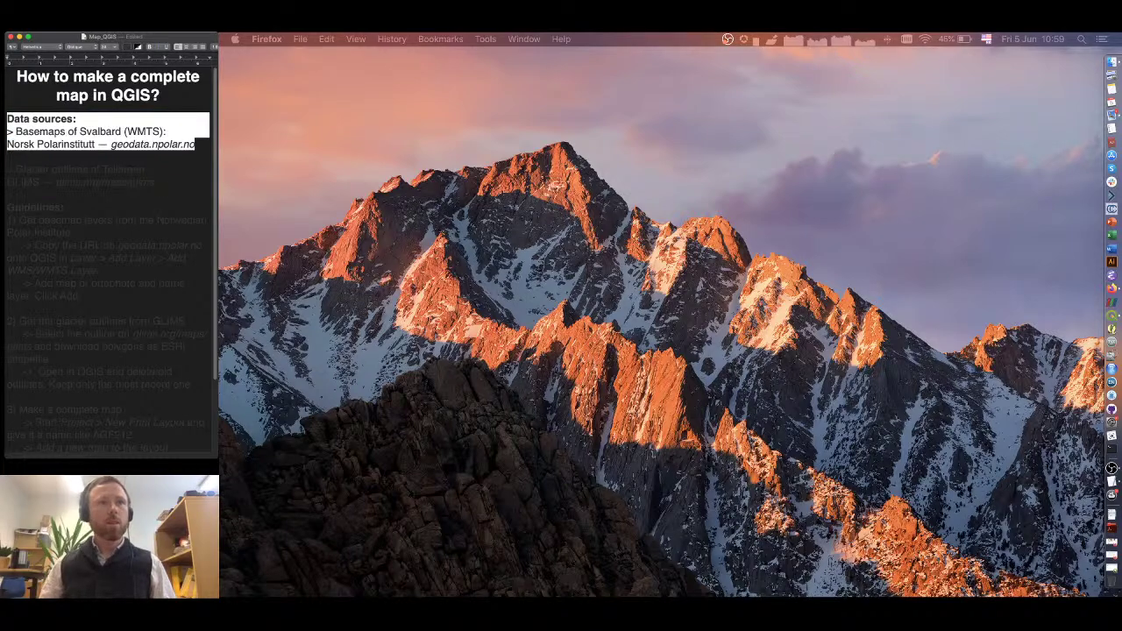
{"action": "left_click_drag", "start_coordinate": [7, 119], "coordinate": [196, 145]}
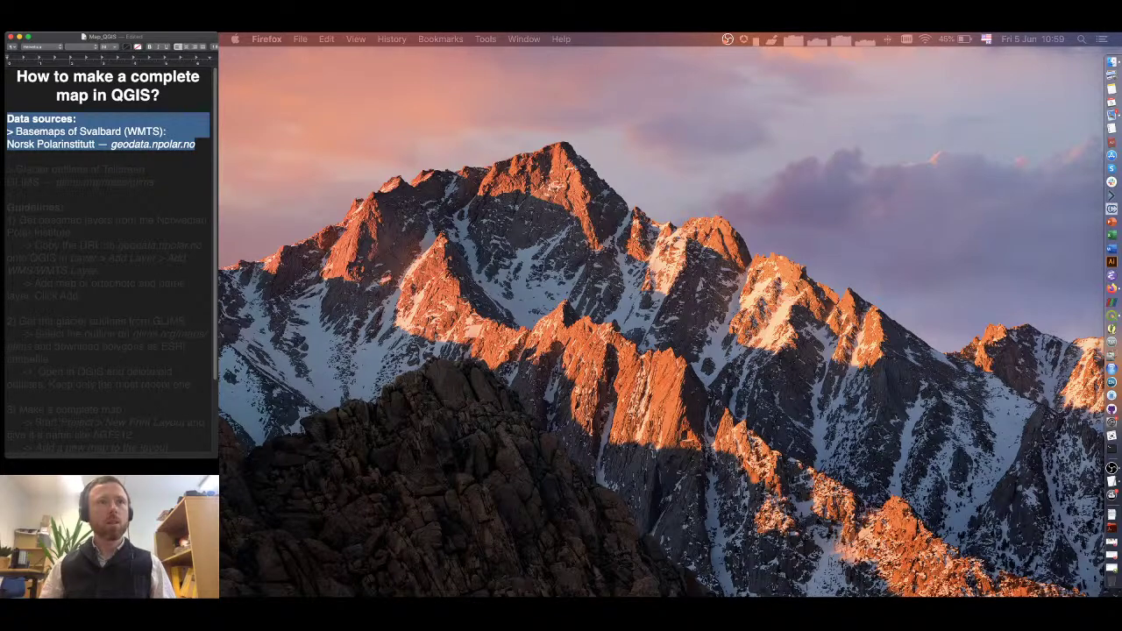
{"action": "left_click", "coordinate": [167, 158]}
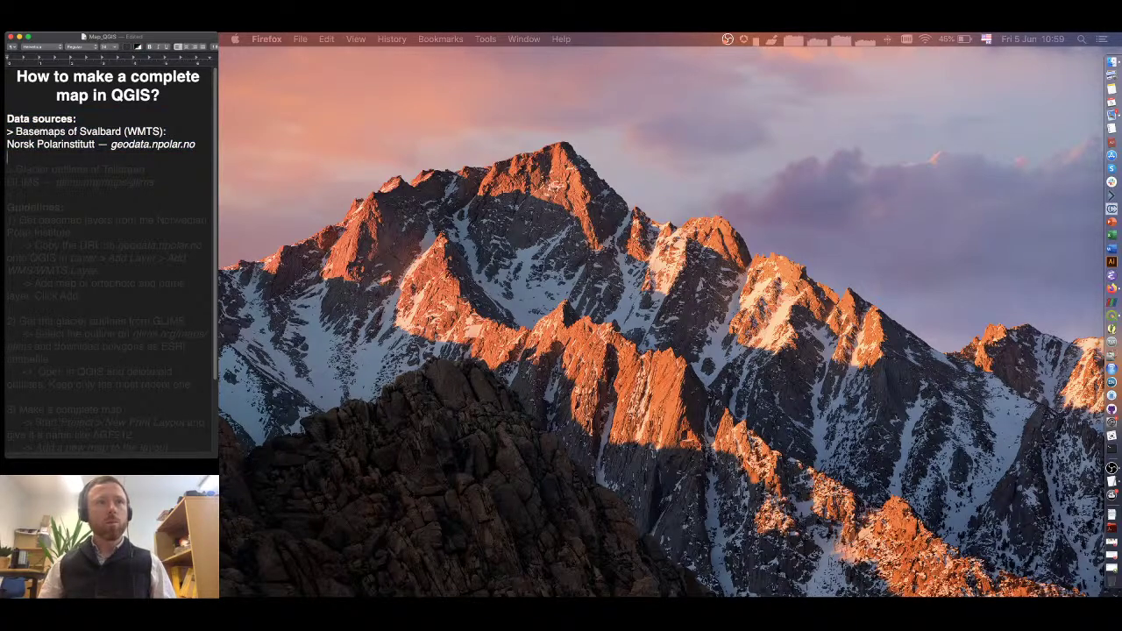
{"action": "left_click_drag", "start_coordinate": [16, 131], "coordinate": [122, 132]}
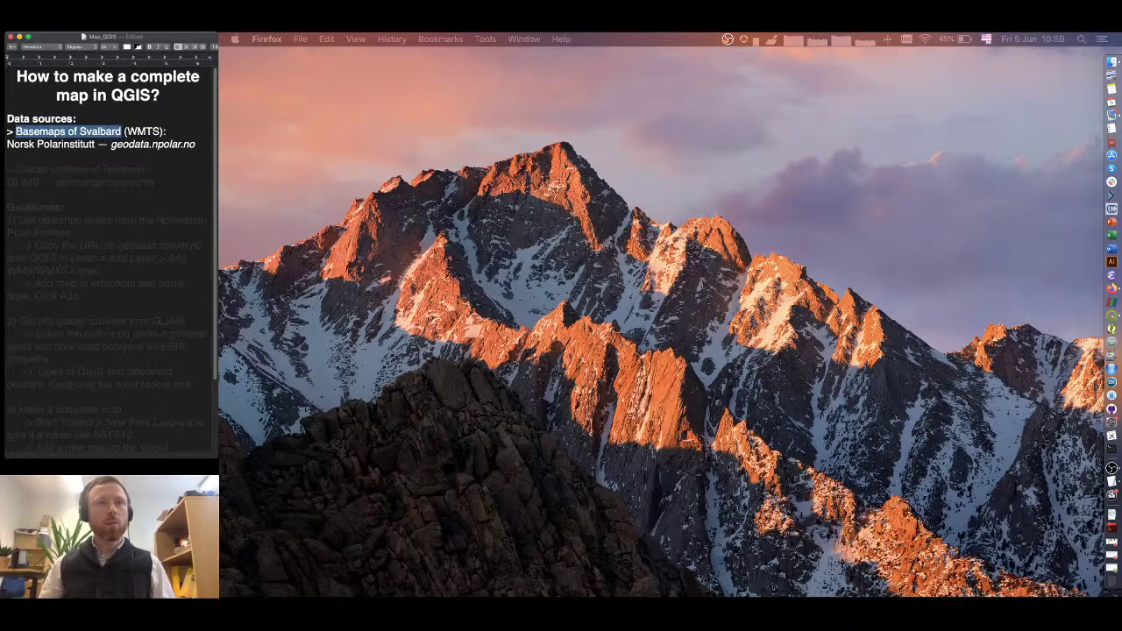
{"action": "left_click", "coordinate": [8, 156]}
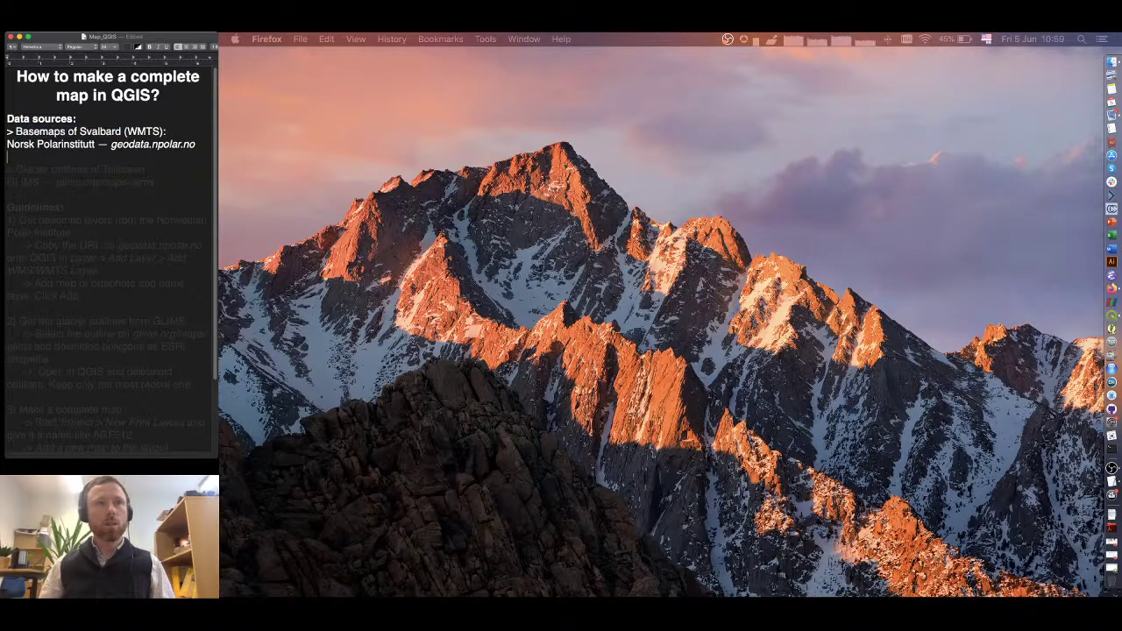
- Make the Tellbreen glacier outlines (GLIMS) source and the Guidelines heading in the notes white
{"action": "left_click_drag", "start_coordinate": [7, 170], "coordinate": [154, 182]}
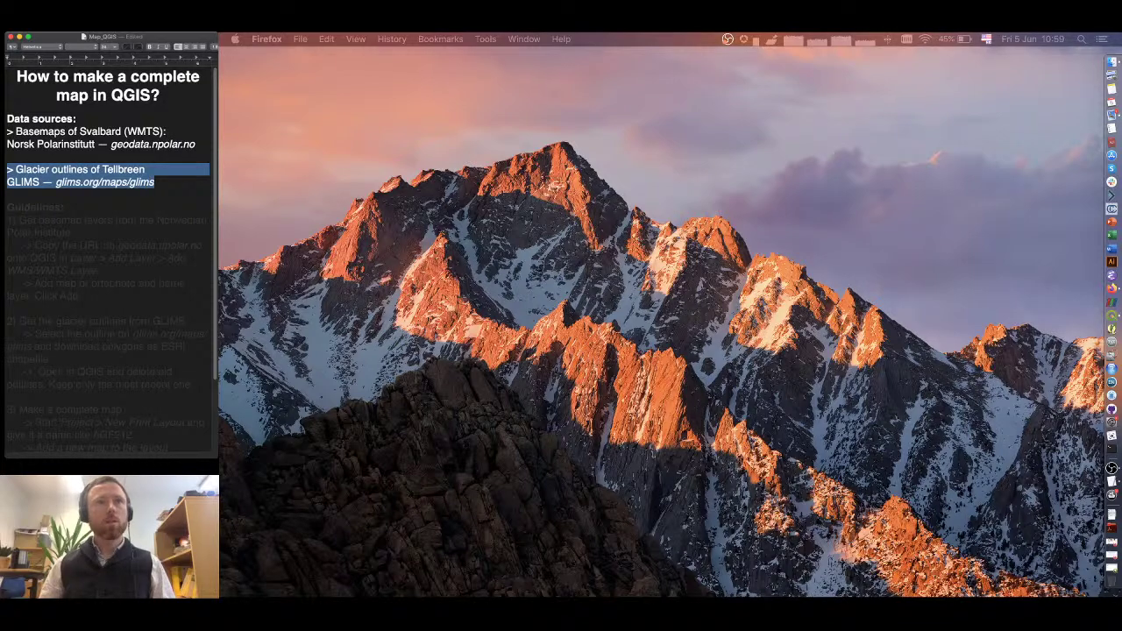
{"action": "left_click", "coordinate": [132, 195]}
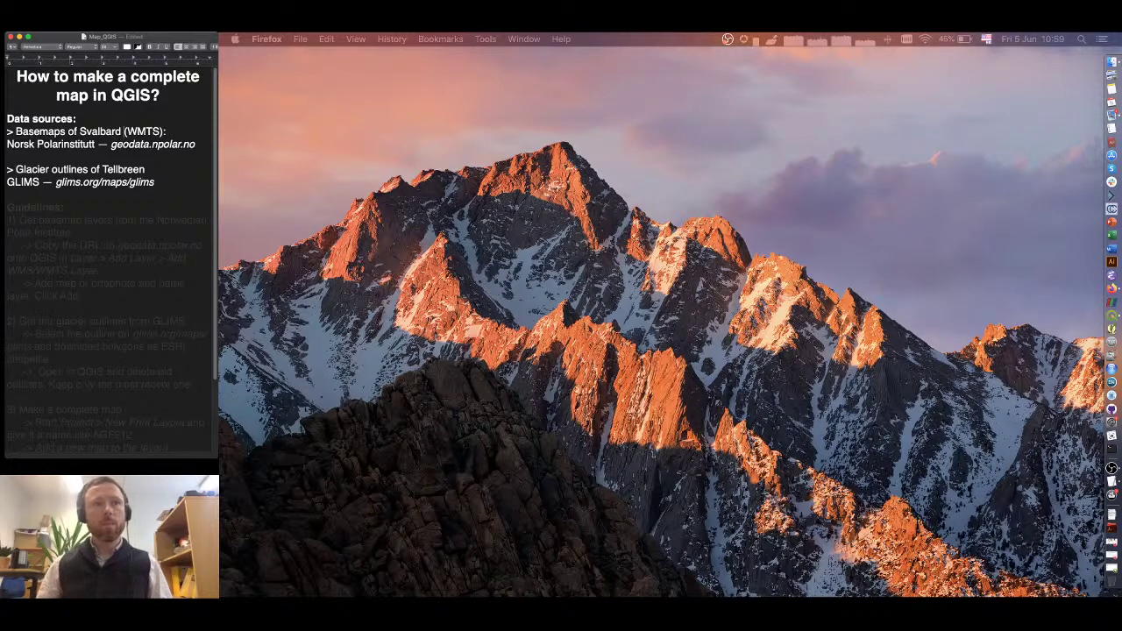
{"action": "left_click_drag", "start_coordinate": [8, 208], "coordinate": [64, 208]}
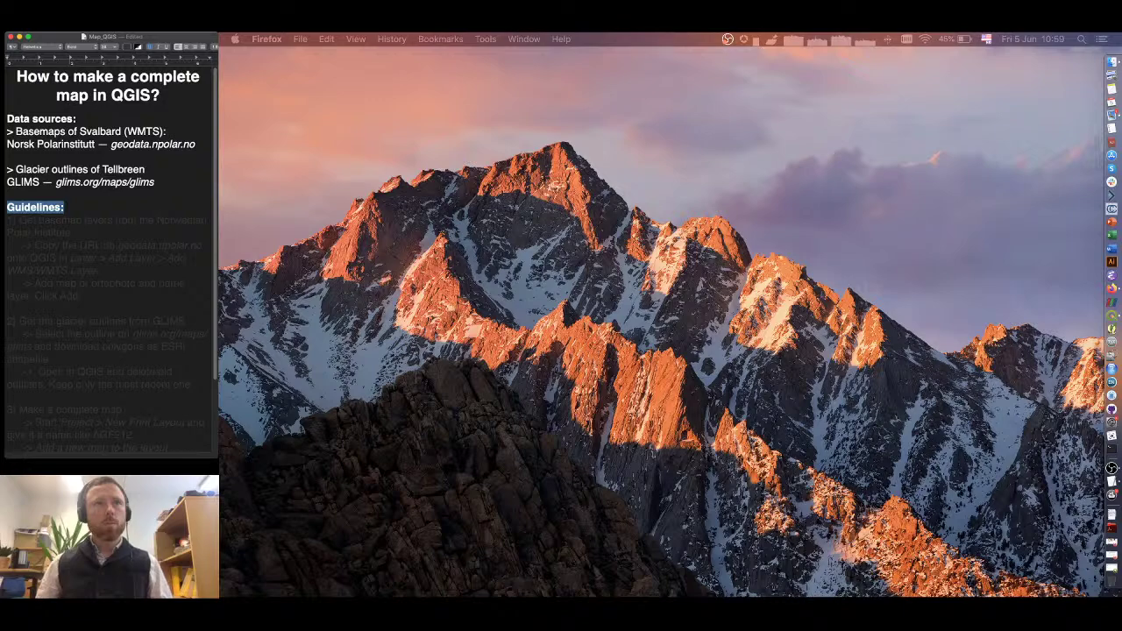
{"action": "left_click", "coordinate": [112, 94]}
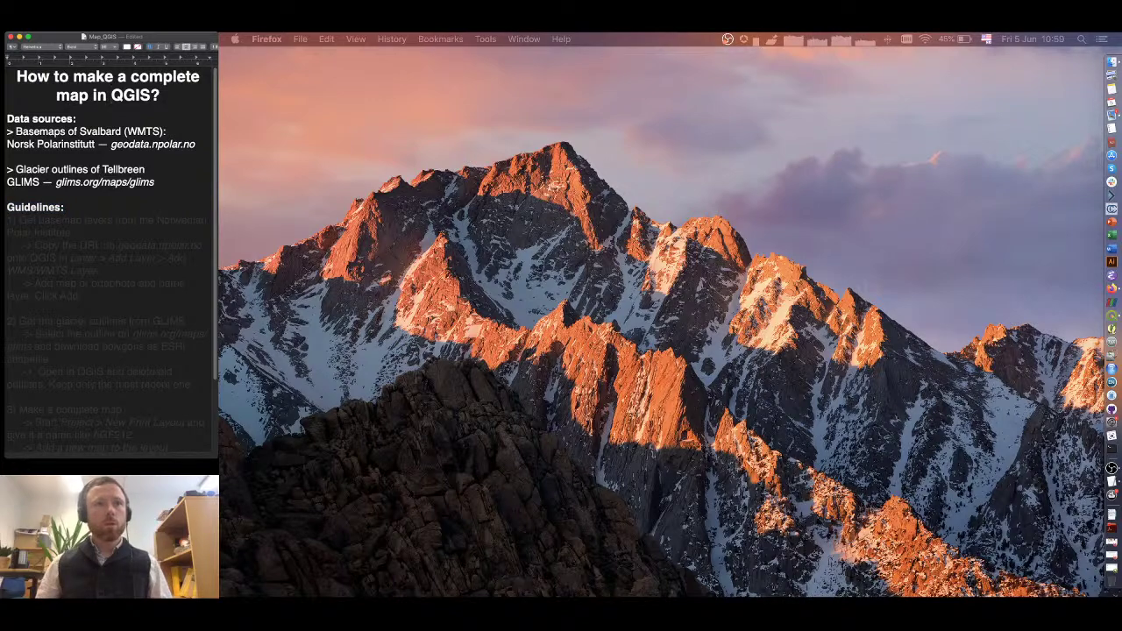
- Make guideline 1 on getting Norwegian Polar Institute basemap layers, including its two sub-points, white in the notes
{"action": "left_click_drag", "start_coordinate": [8, 220], "coordinate": [88, 233]}
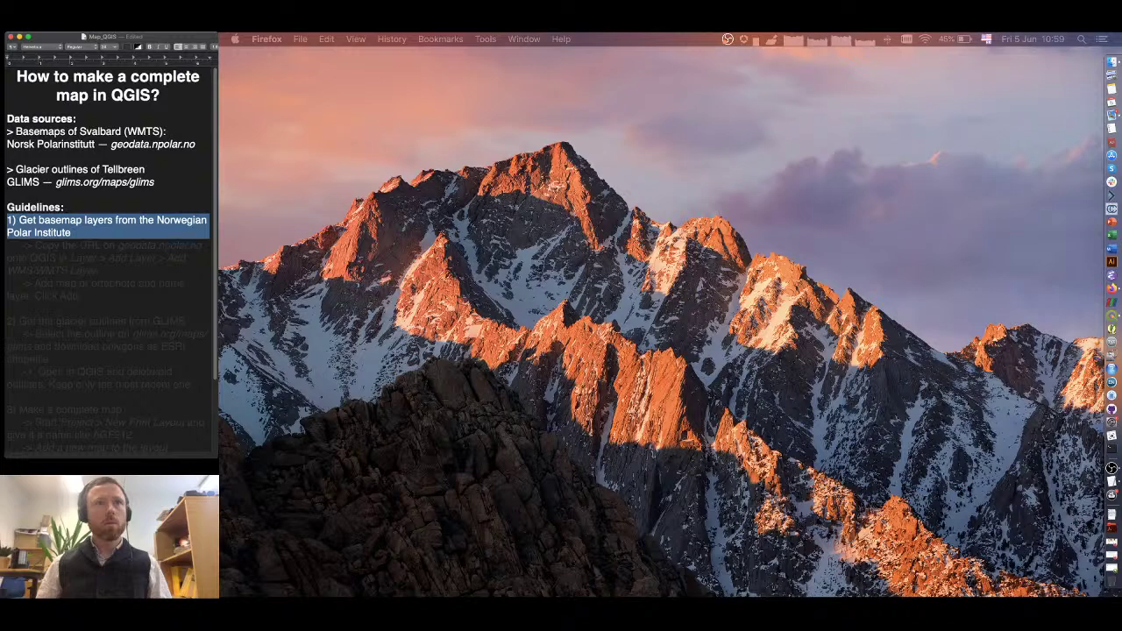
{"action": "left_click", "coordinate": [64, 207]}
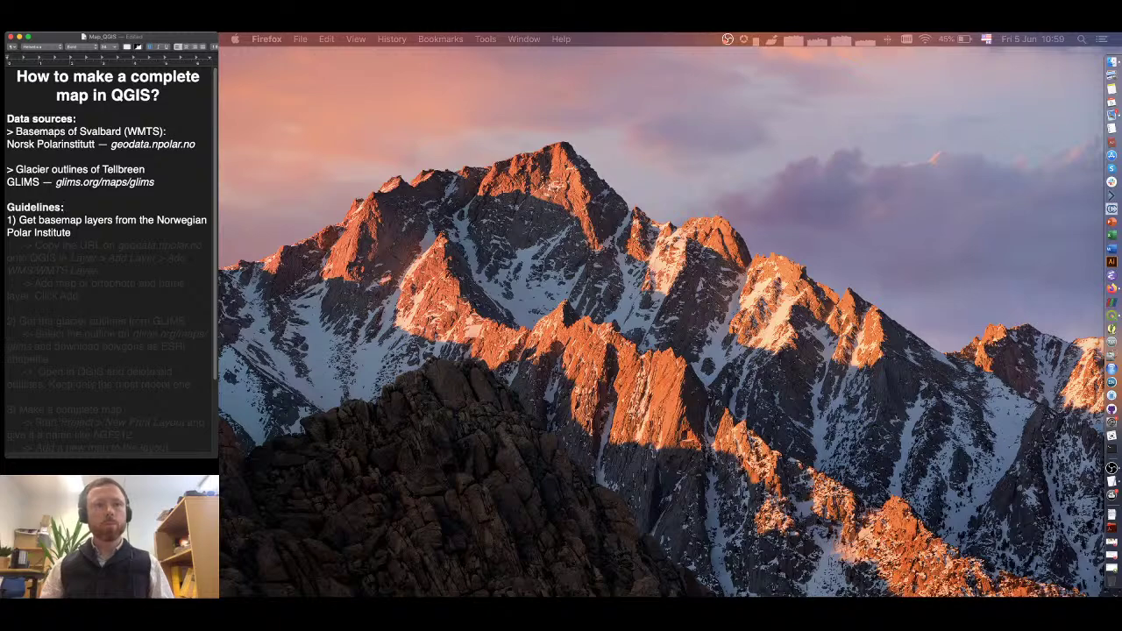
{"action": "left_click_drag", "start_coordinate": [22, 246], "coordinate": [82, 296]}
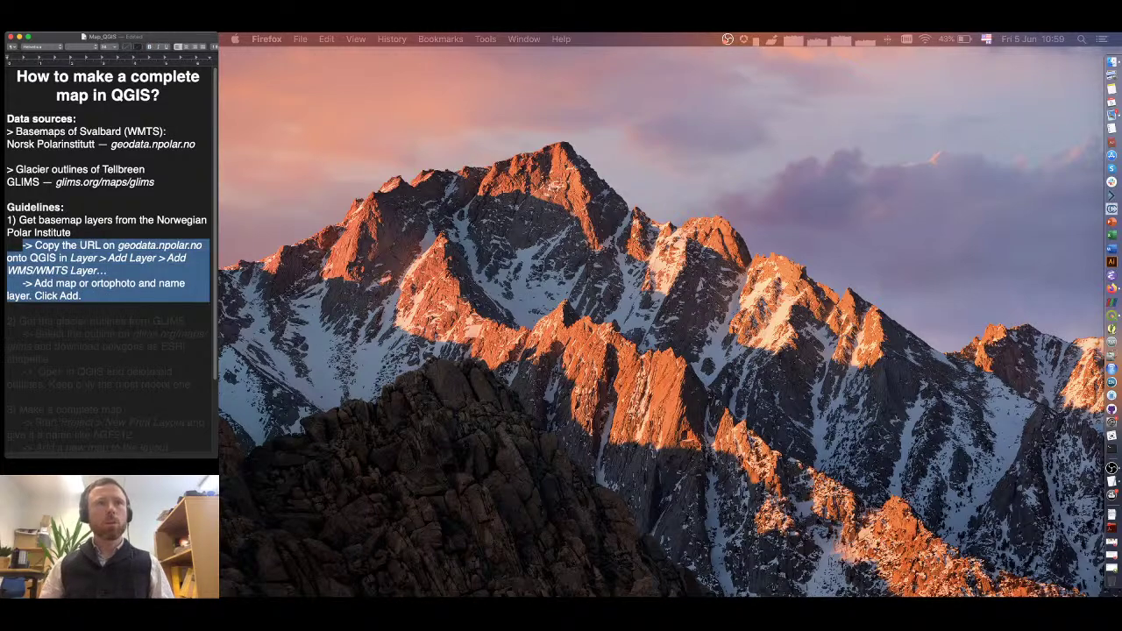
{"action": "left_click", "coordinate": [96, 169]}
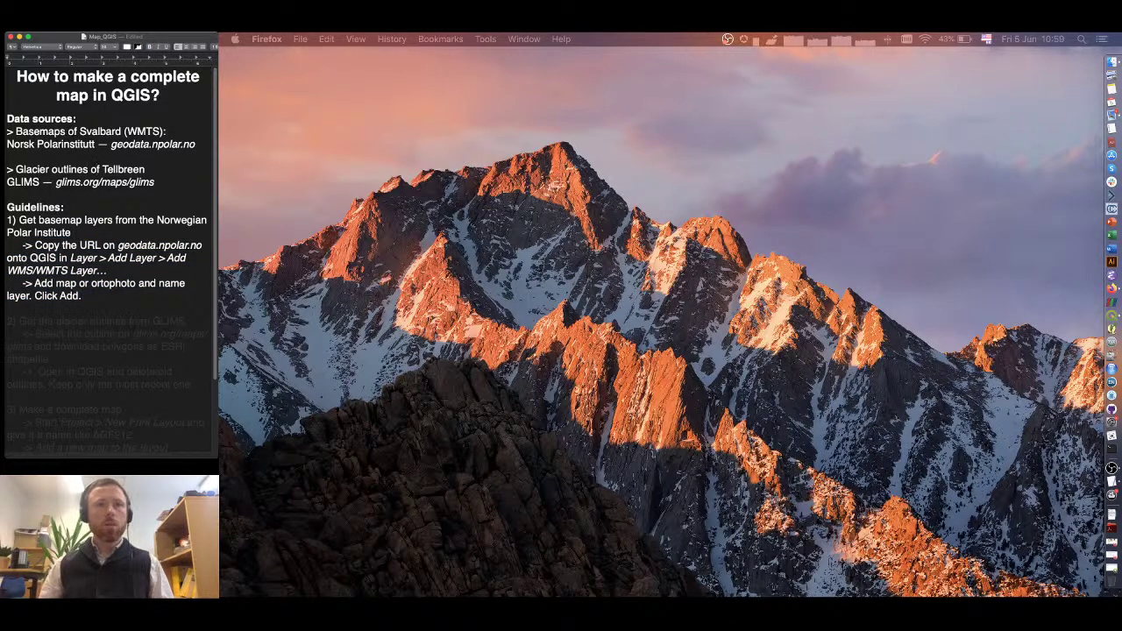
- Highlight geodata.npolar.no in the notes and switch to Firefox to show the Norwegian Polar Institute's map data page
{"action": "left_click_drag", "start_coordinate": [117, 246], "coordinate": [201, 246]}
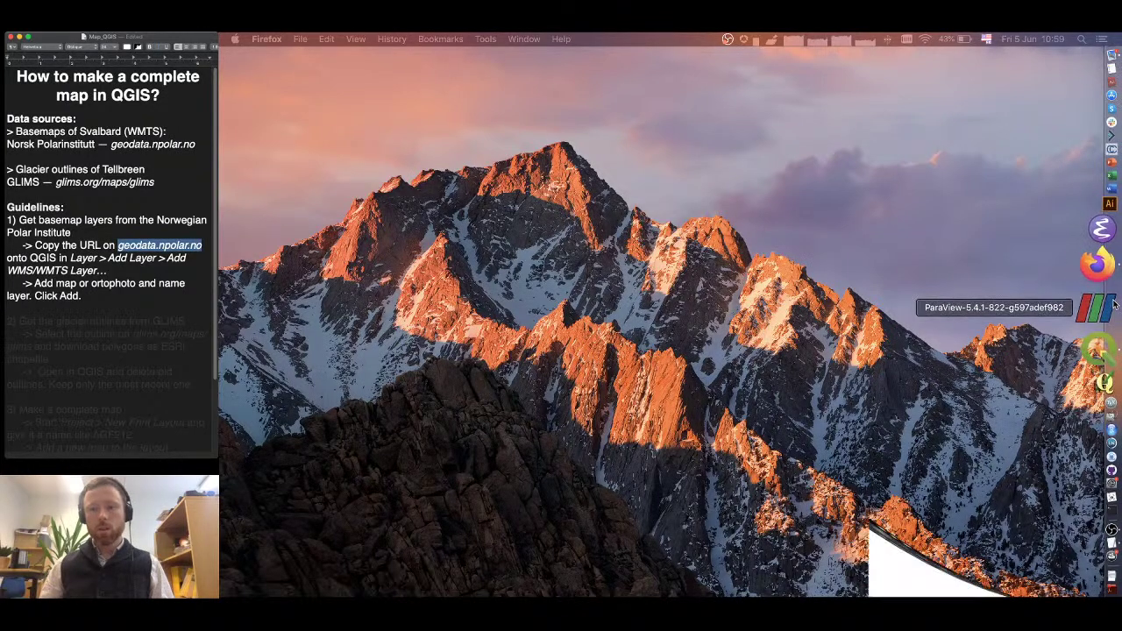
{"action": "left_click", "coordinate": [1097, 263]}
{"action": "scroll", "coordinate": [494, 241], "scroll_direction": "down", "scroll_amount": 10}
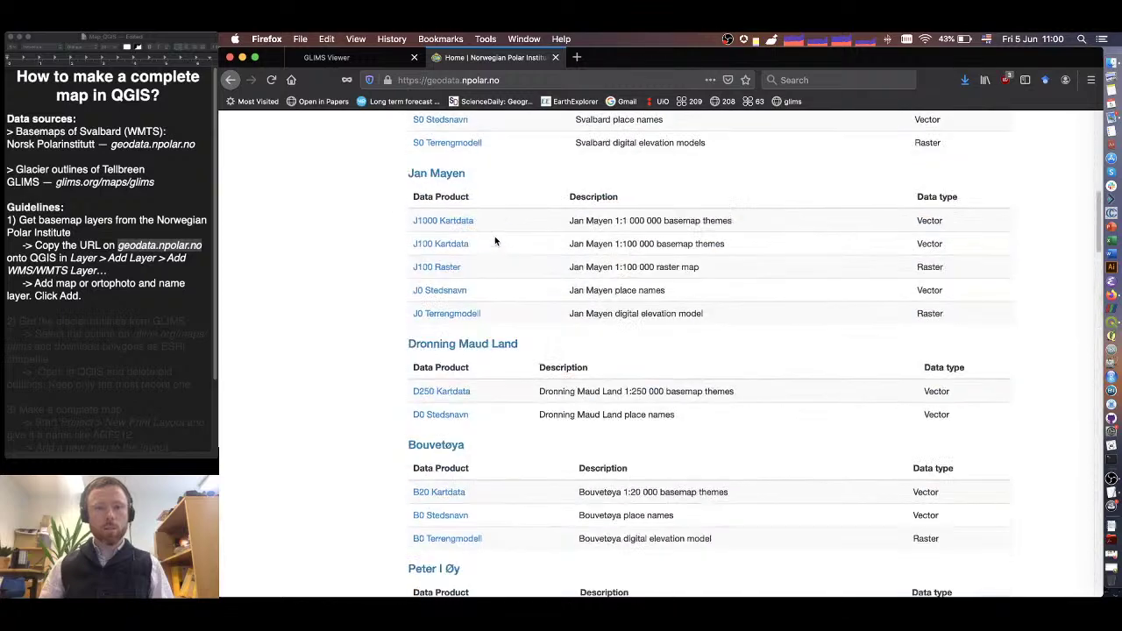
{"action": "scroll", "coordinate": [494, 241], "scroll_direction": "up", "scroll_amount": 10}
{"action": "left_click", "coordinate": [399, 80]}
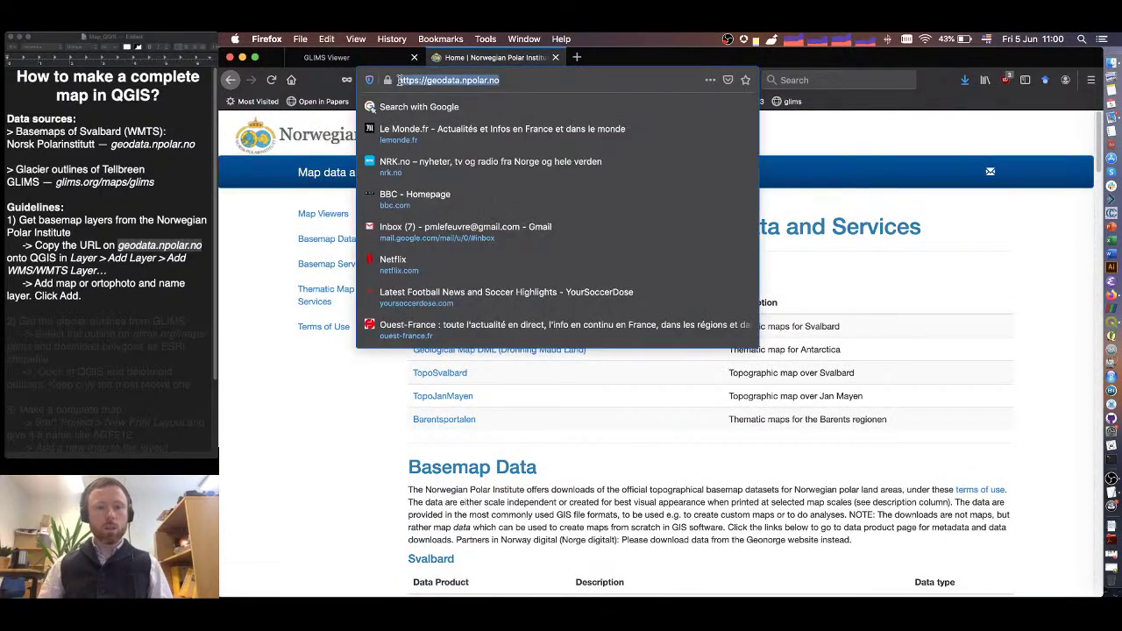
{"action": "left_click", "coordinate": [438, 396]}
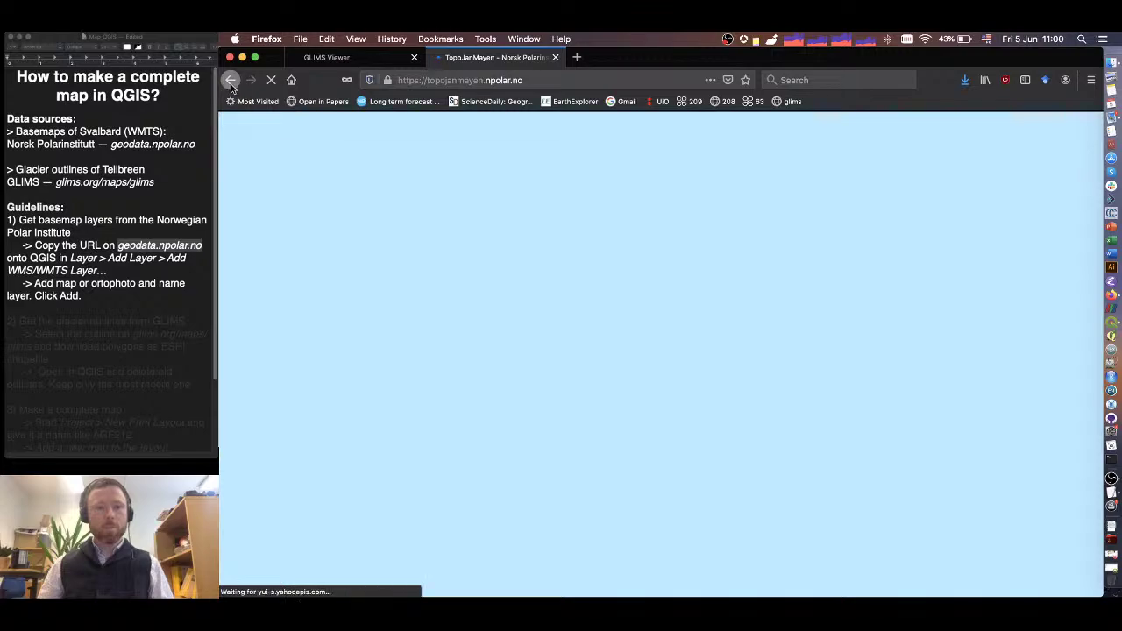
{"action": "left_click", "coordinate": [233, 81]}
- Look through the Norwegian Polar Institute page for the cached basemap services and examine the available Svalbard layers
{"action": "scroll", "coordinate": [386, 366], "scroll_direction": "down", "scroll_amount": 2}
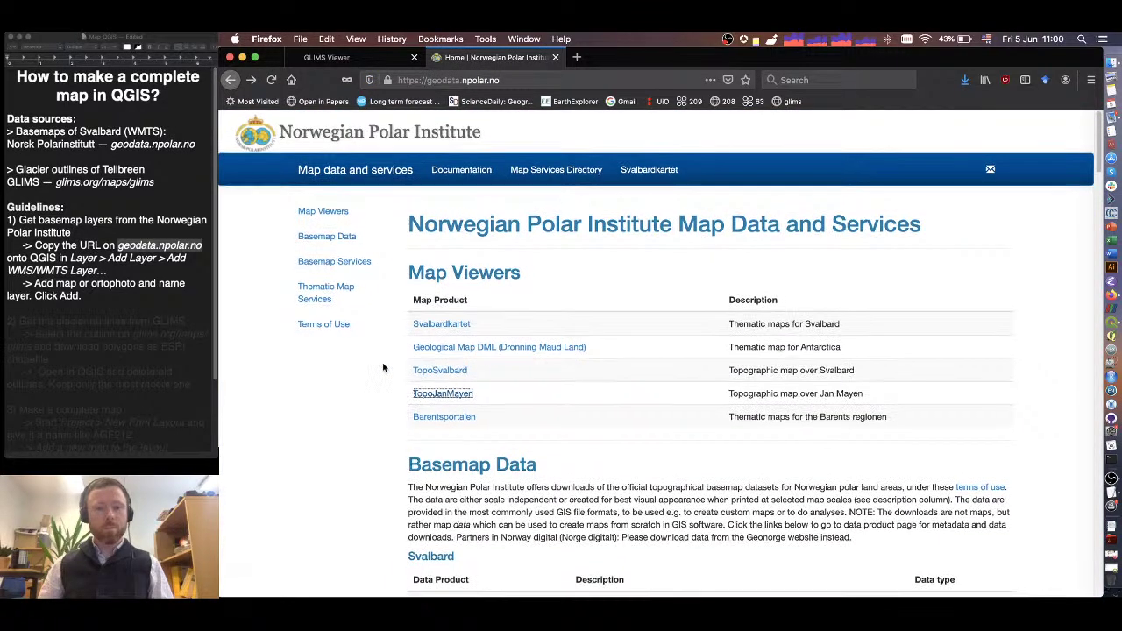
{"action": "scroll", "coordinate": [383, 367], "scroll_direction": "down", "scroll_amount": 1}
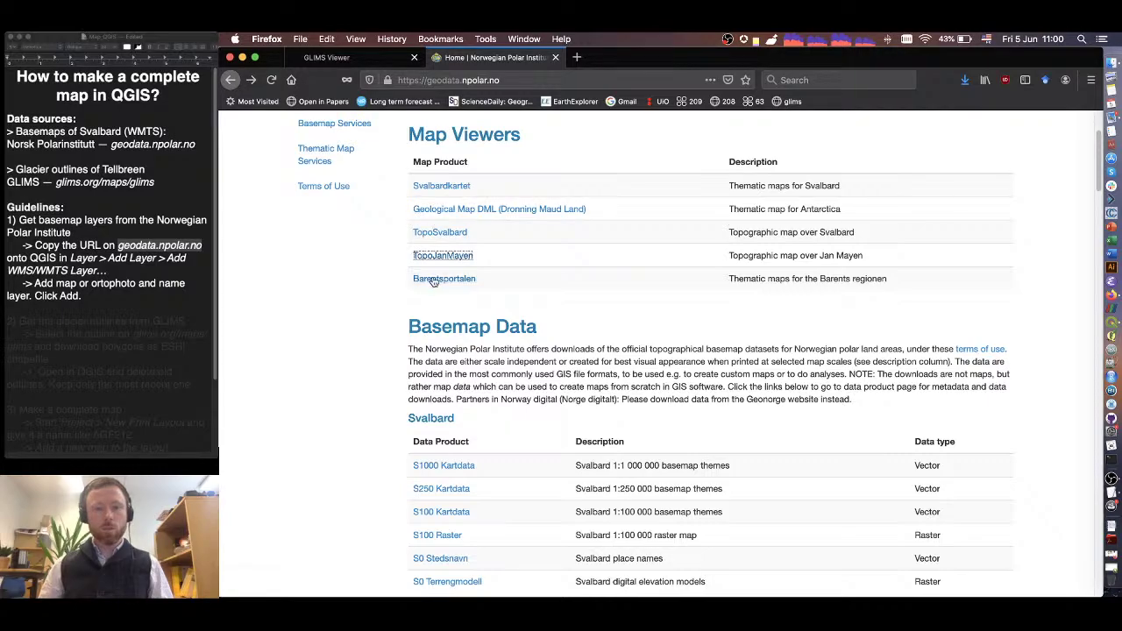
{"action": "scroll", "coordinate": [420, 279], "scroll_direction": "down", "scroll_amount": 10}
{"action": "scroll", "coordinate": [432, 280], "scroll_direction": "down", "scroll_amount": 6}
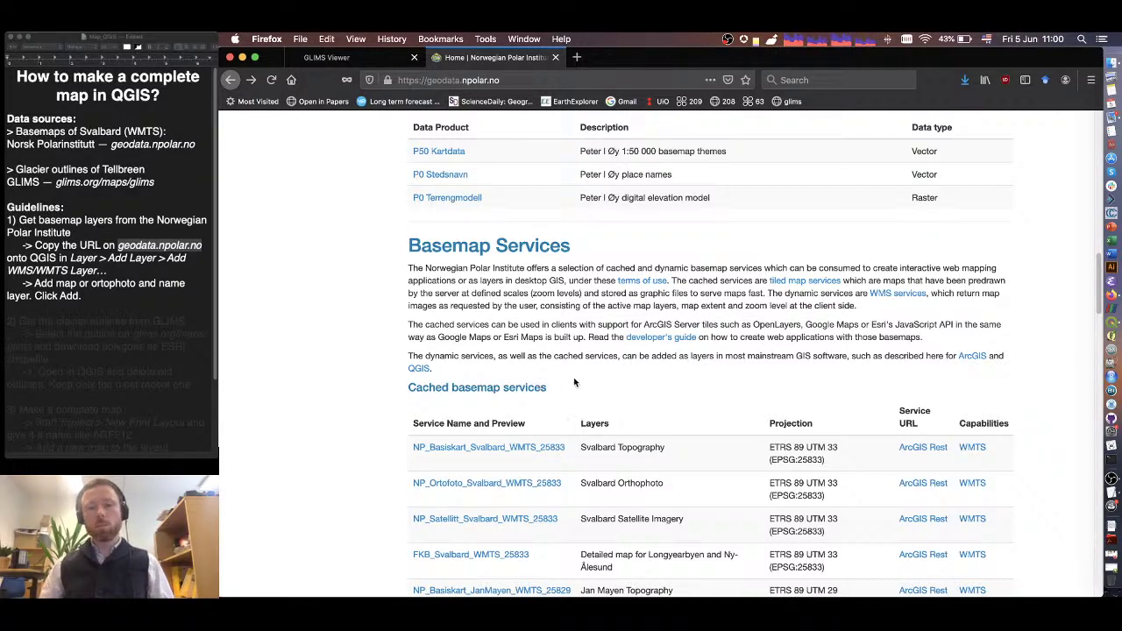
{"action": "scroll", "coordinate": [573, 377], "scroll_direction": "down", "scroll_amount": 1}
{"action": "scroll", "coordinate": [573, 353], "scroll_direction": "down", "scroll_amount": 2}
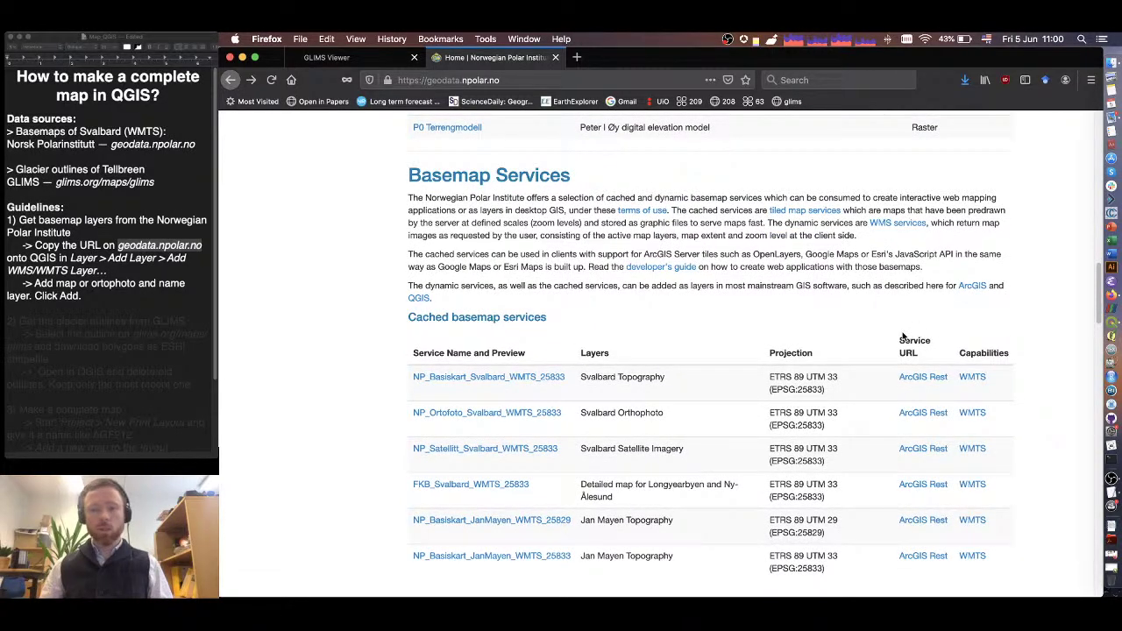
{"action": "scroll", "coordinate": [619, 370], "scroll_direction": "down", "scroll_amount": 5}
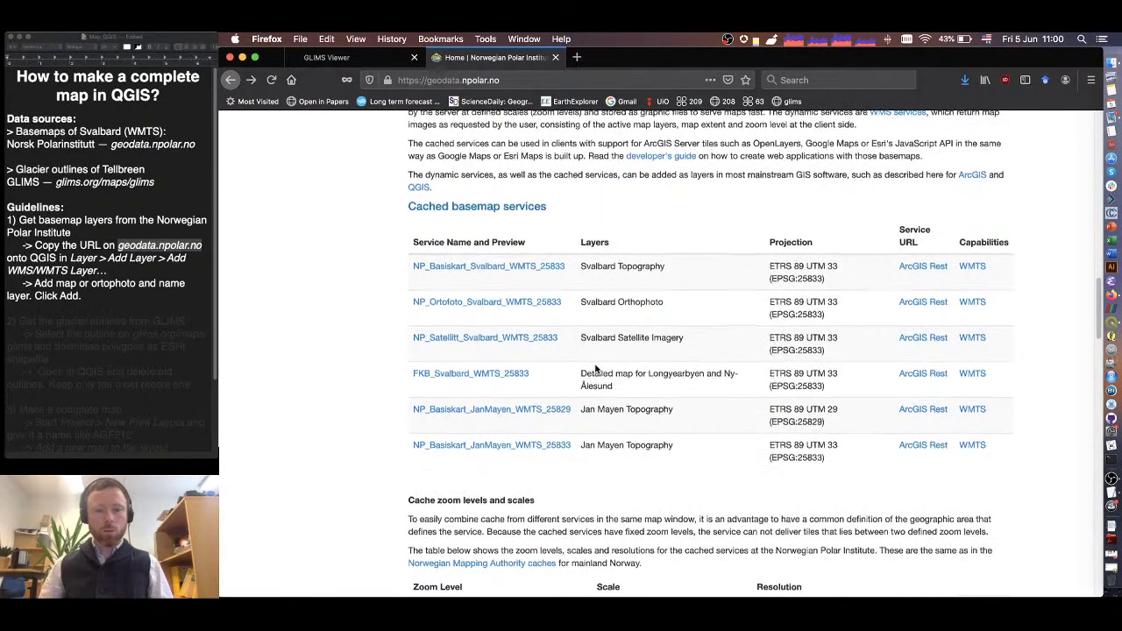
{"action": "scroll", "coordinate": [578, 333], "scroll_direction": "down", "scroll_amount": 1}
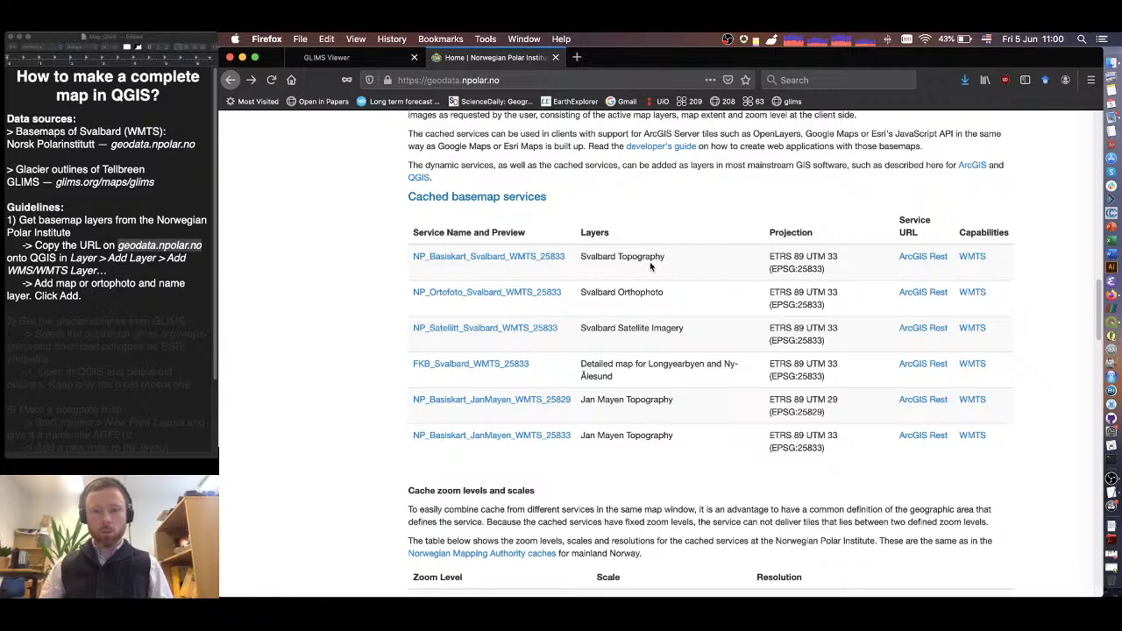
- Preview the WMTS capabilities of the Svalbard Topography service, return to the list, and copy that WMTS link's address
{"action": "right_click", "coordinate": [979, 257]}
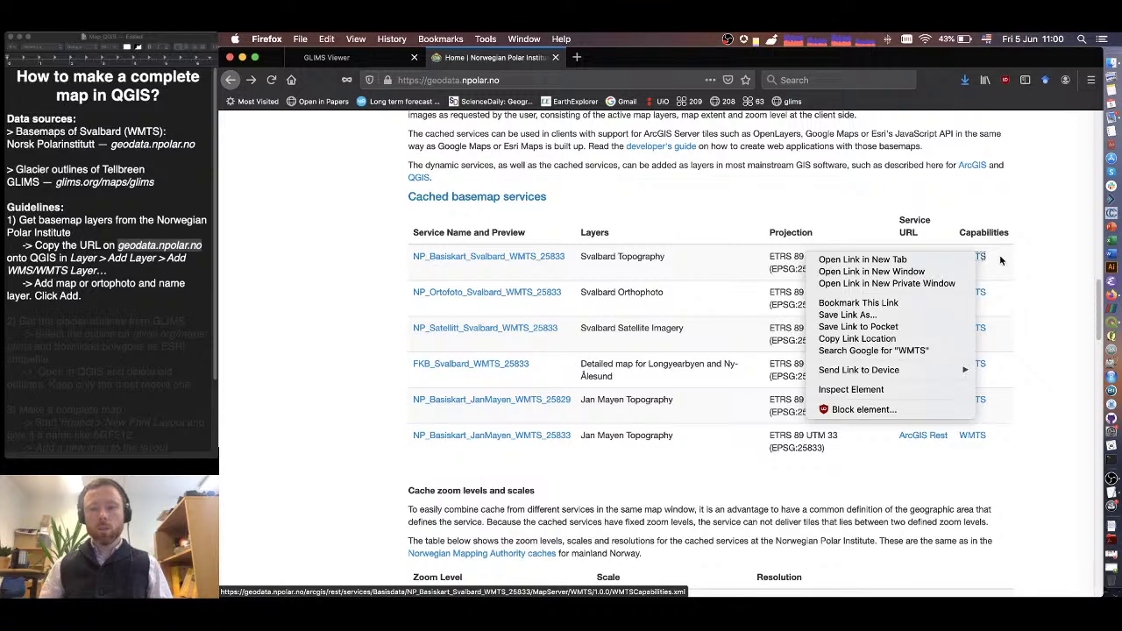
{"action": "left_click", "coordinate": [999, 254]}
{"action": "left_click", "coordinate": [975, 257]}
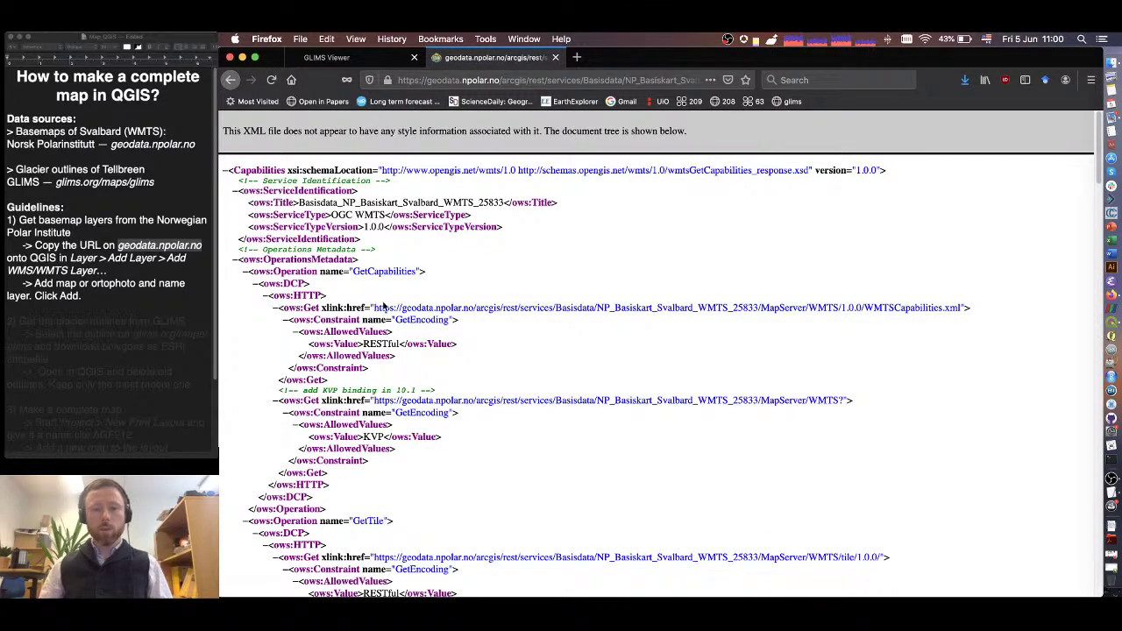
{"action": "left_click", "coordinate": [230, 80]}
{"action": "right_click", "coordinate": [975, 257]}
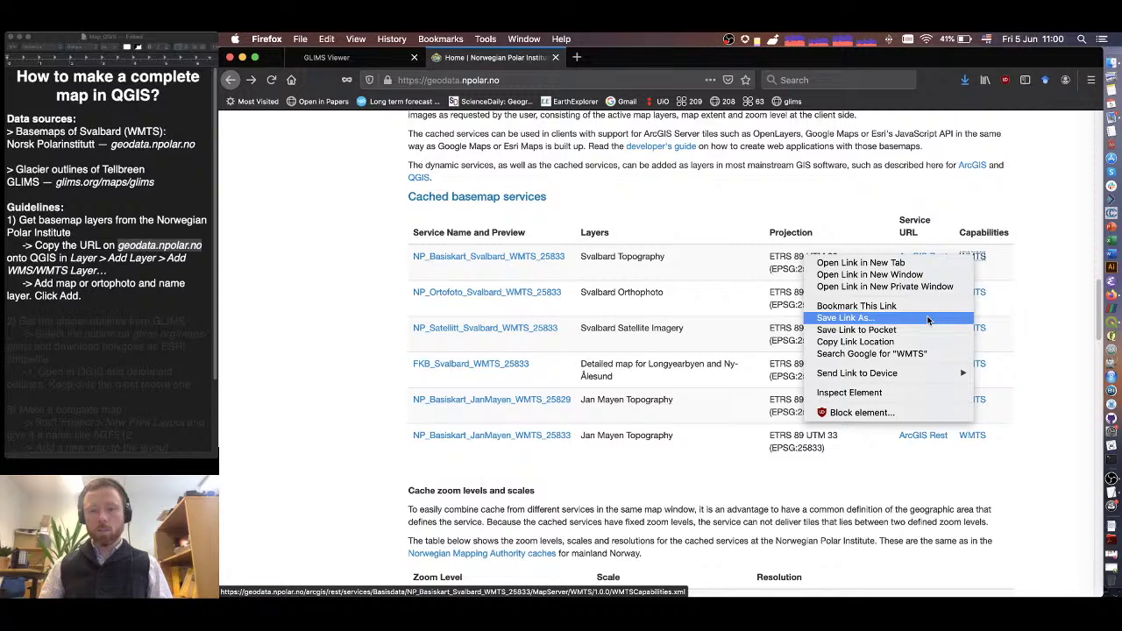
{"action": "left_click", "coordinate": [931, 342]}
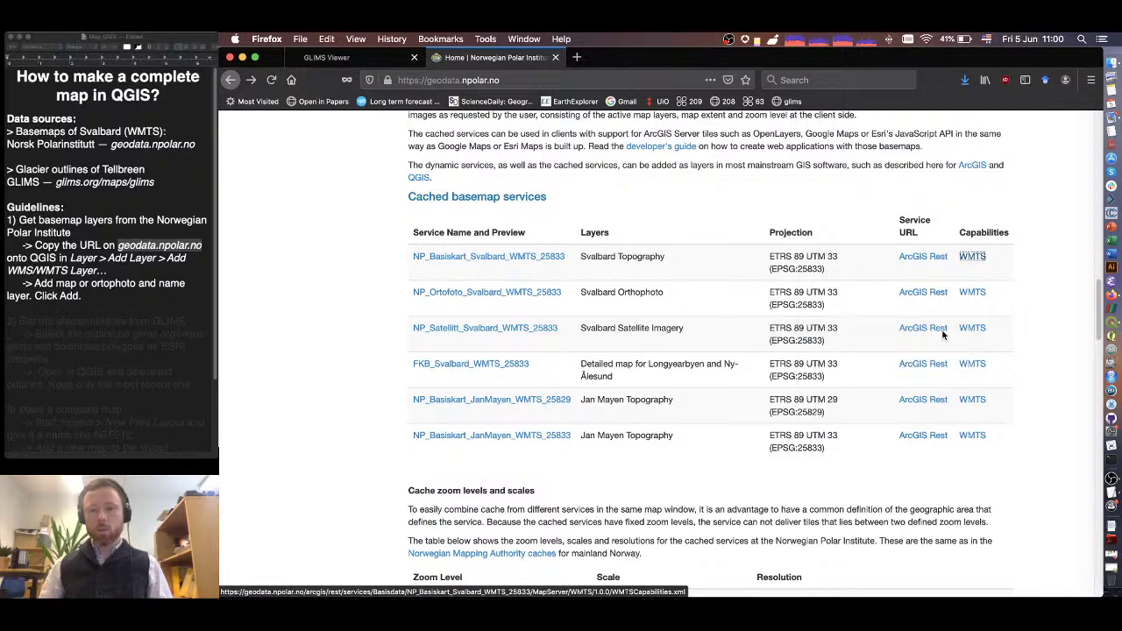
- View the Svalbard Topography WMTS capabilities file and its full web address, and return to the cached basemap services list
{"action": "left_click", "coordinate": [973, 259]}
{"action": "left_click", "coordinate": [568, 77]}
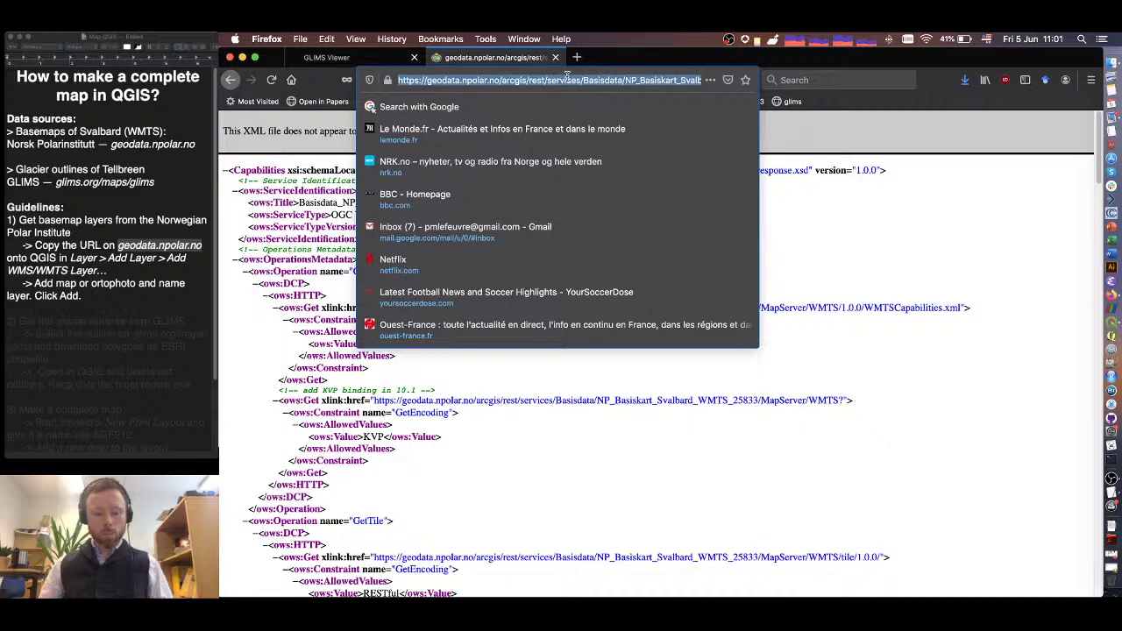
{"action": "left_click", "coordinate": [294, 331]}
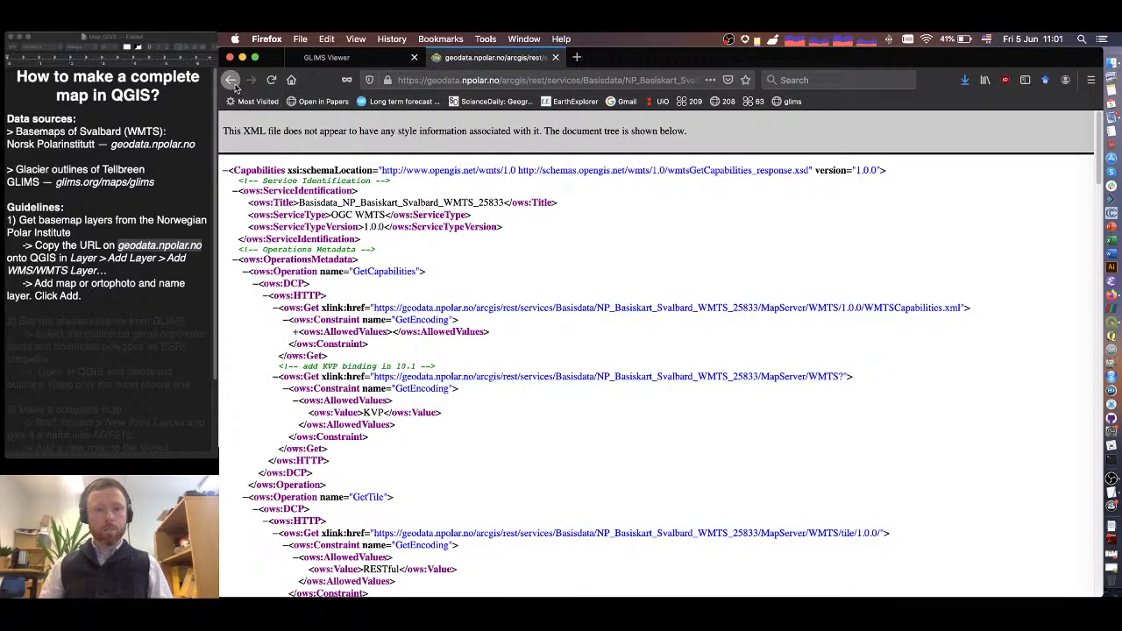
{"action": "left_click", "coordinate": [232, 83]}
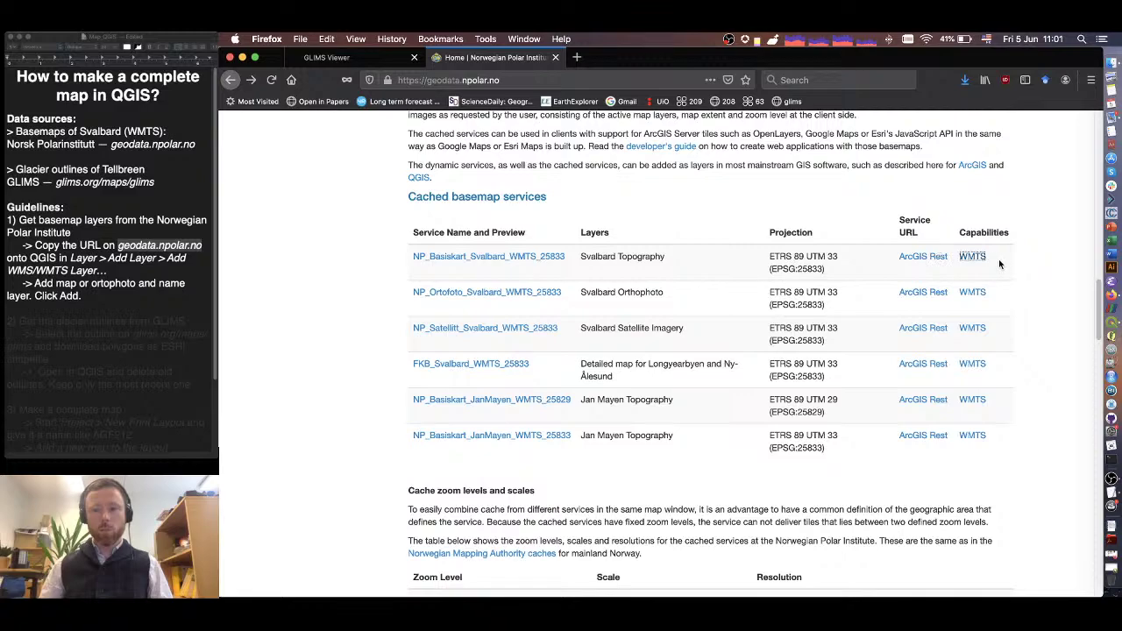
- Switch to QGIS and open the data source manager for adding a WMS/WMTS layer
{"action": "left_click", "coordinate": [1096, 328]}
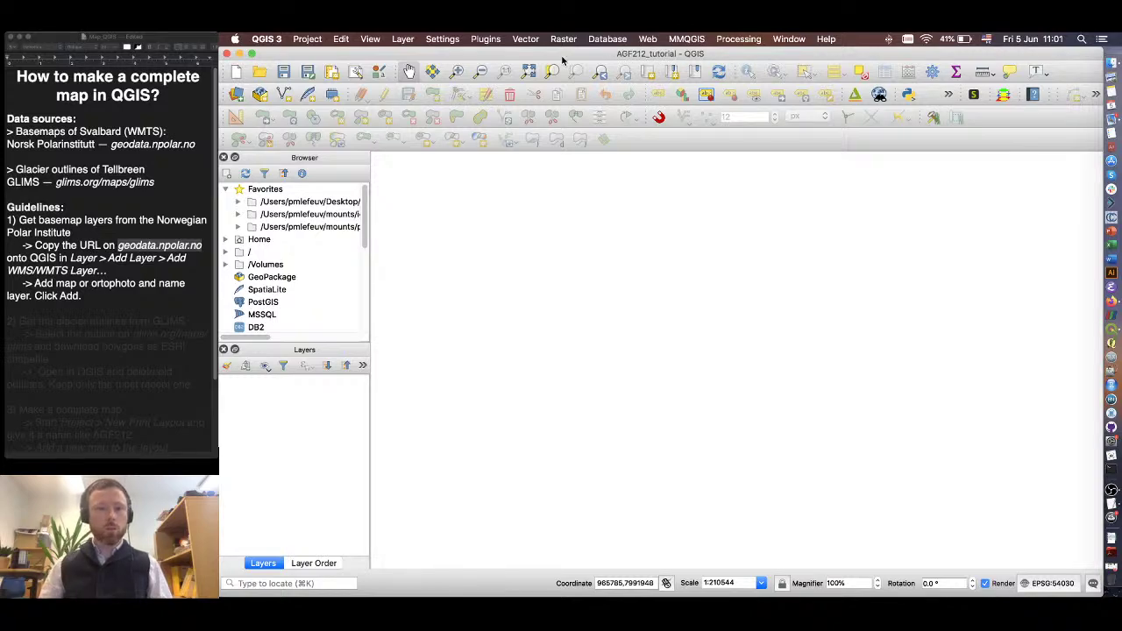
{"action": "left_click", "coordinate": [400, 39]}
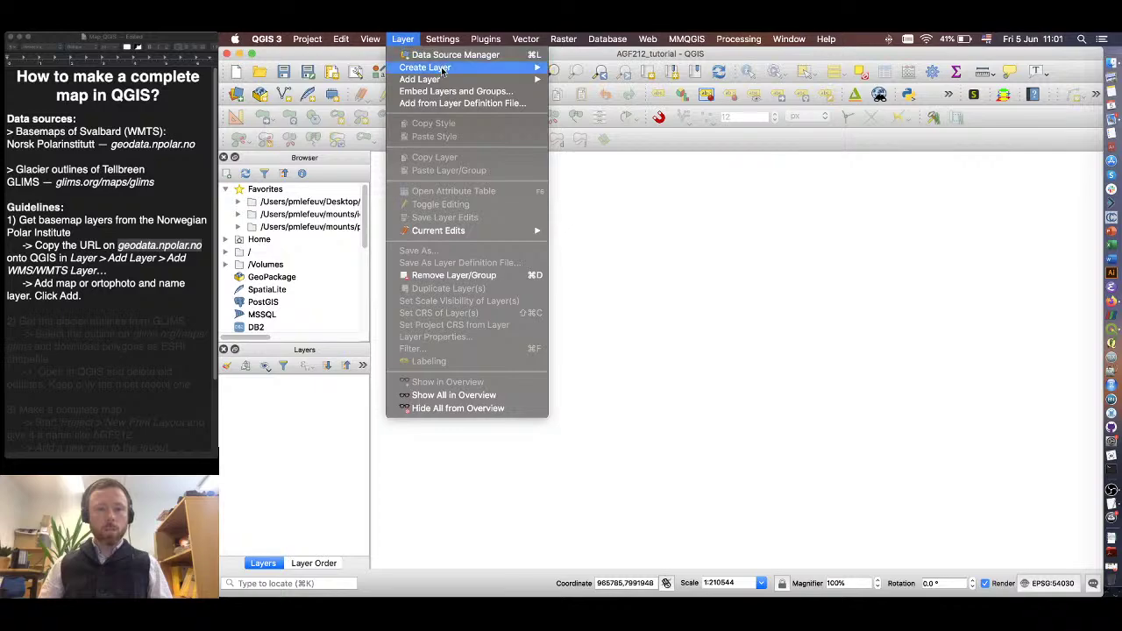
{"action": "mouse_move", "coordinate": [445, 80]}
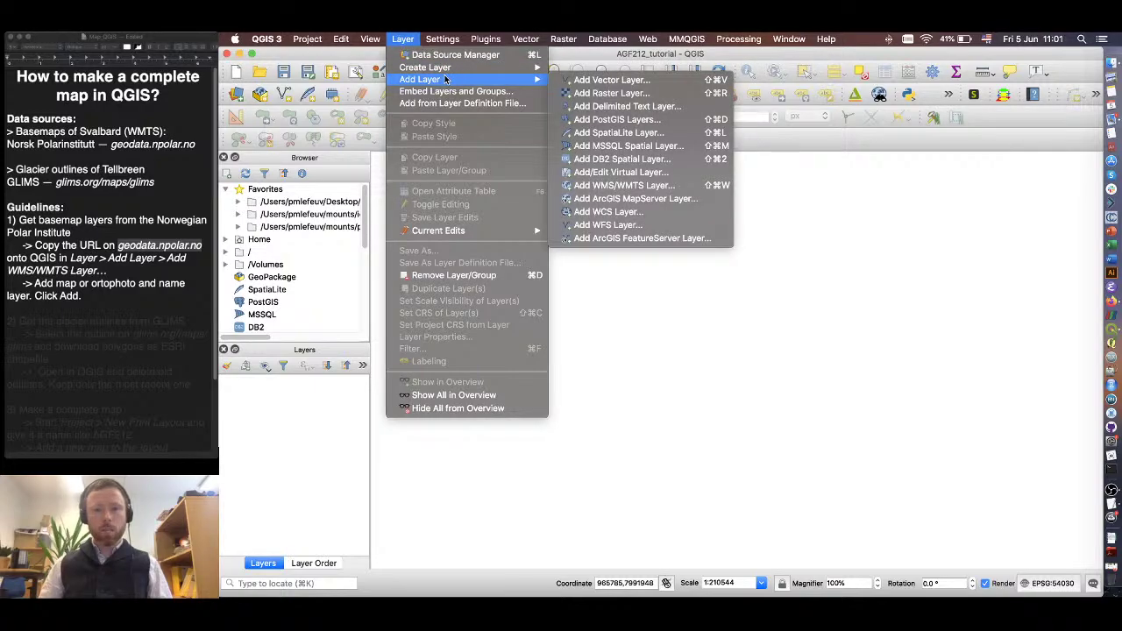
{"action": "left_click", "coordinate": [668, 190]}
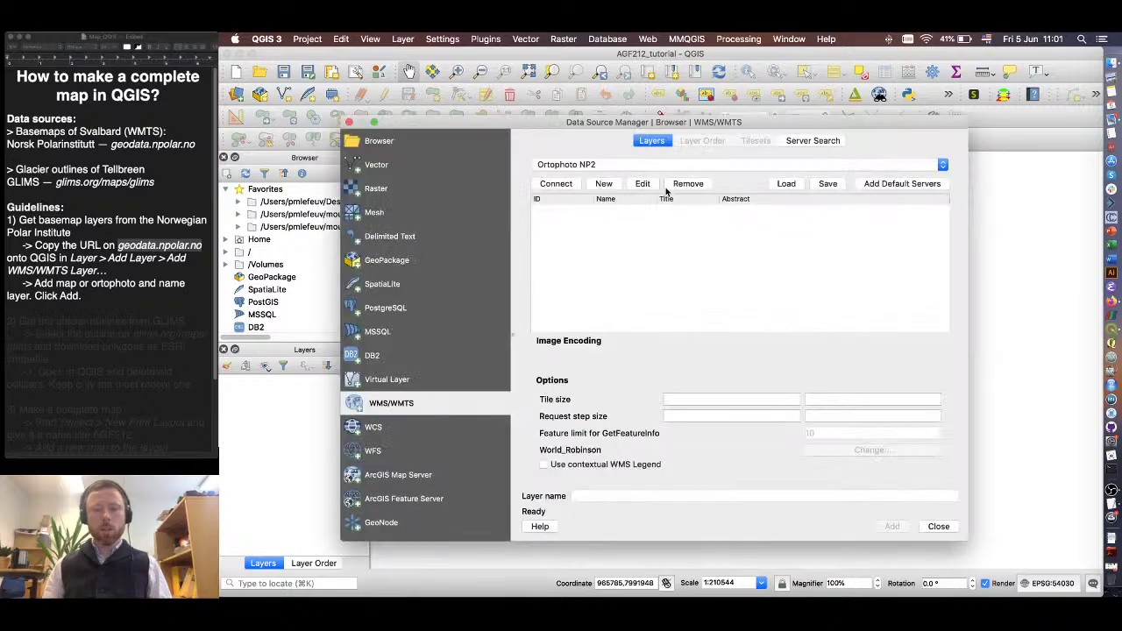
- Create a new WMS/WMTS connection named SvalbardTopo using the copied Svalbard Topography WMTS capabilities URL
{"action": "left_click_drag", "start_coordinate": [681, 124], "coordinate": [678, 94]}
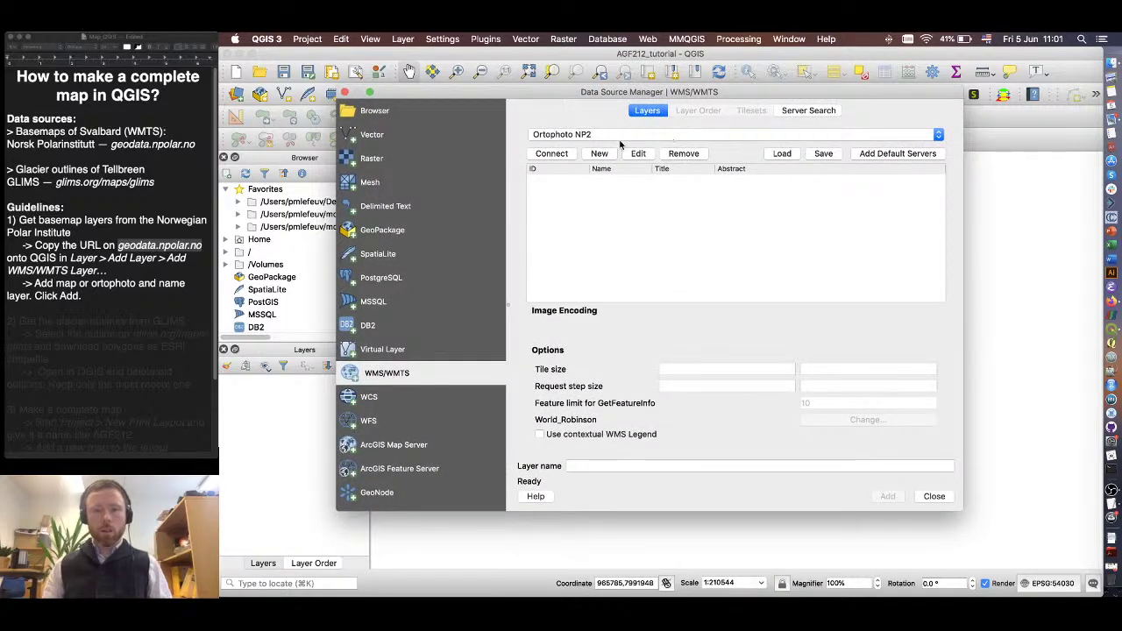
{"action": "left_click", "coordinate": [599, 154]}
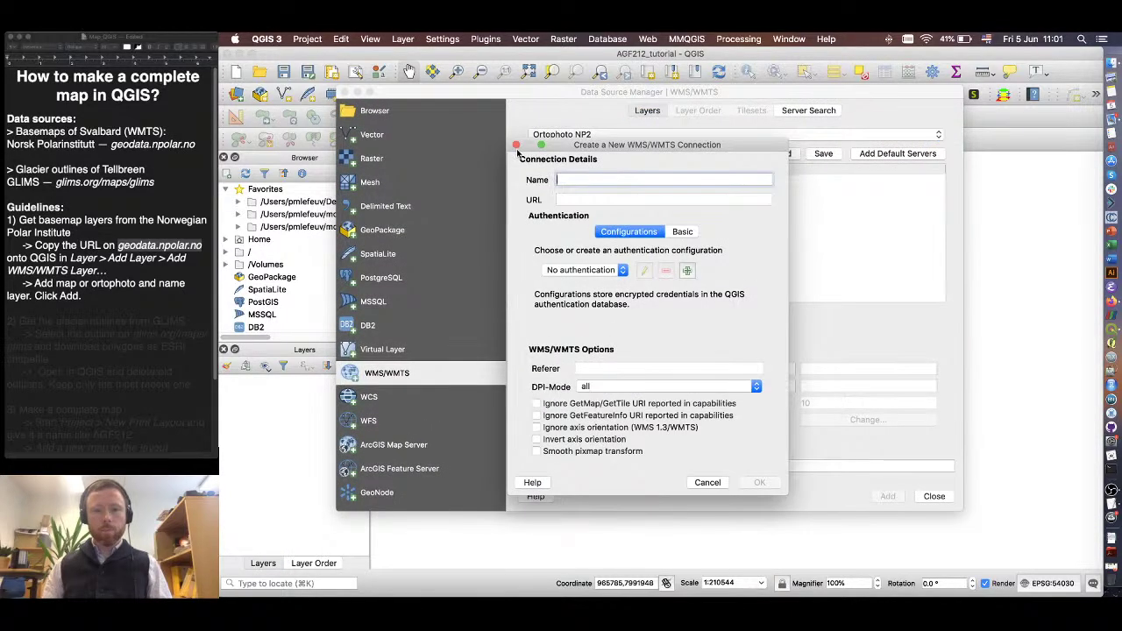
{"action": "left_click", "coordinate": [517, 144]}
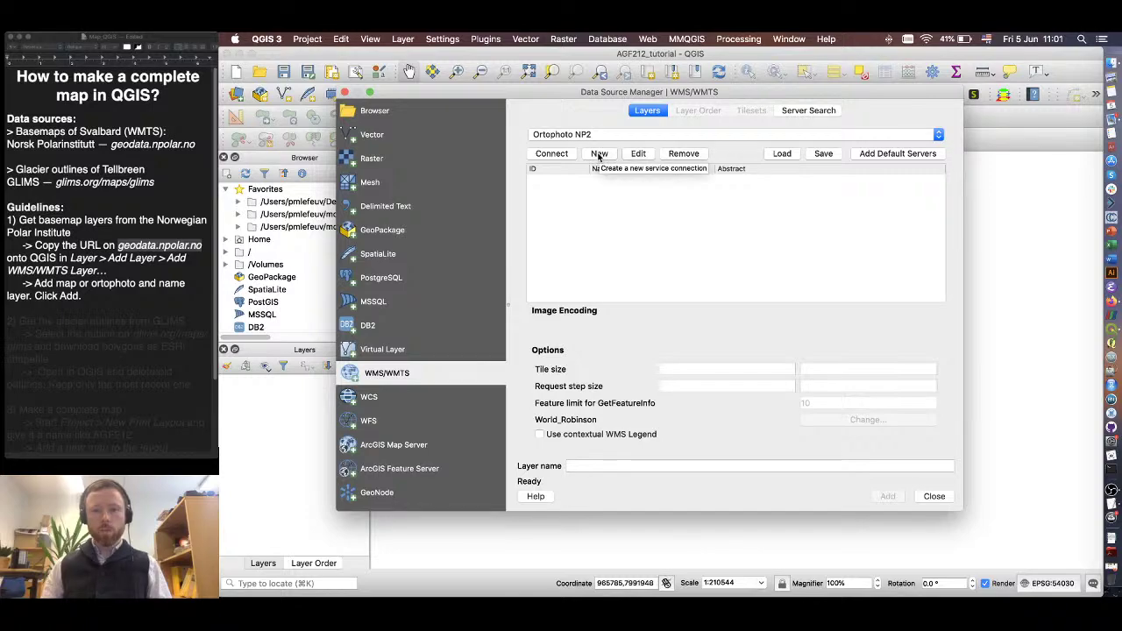
{"action": "left_click", "coordinate": [599, 155]}
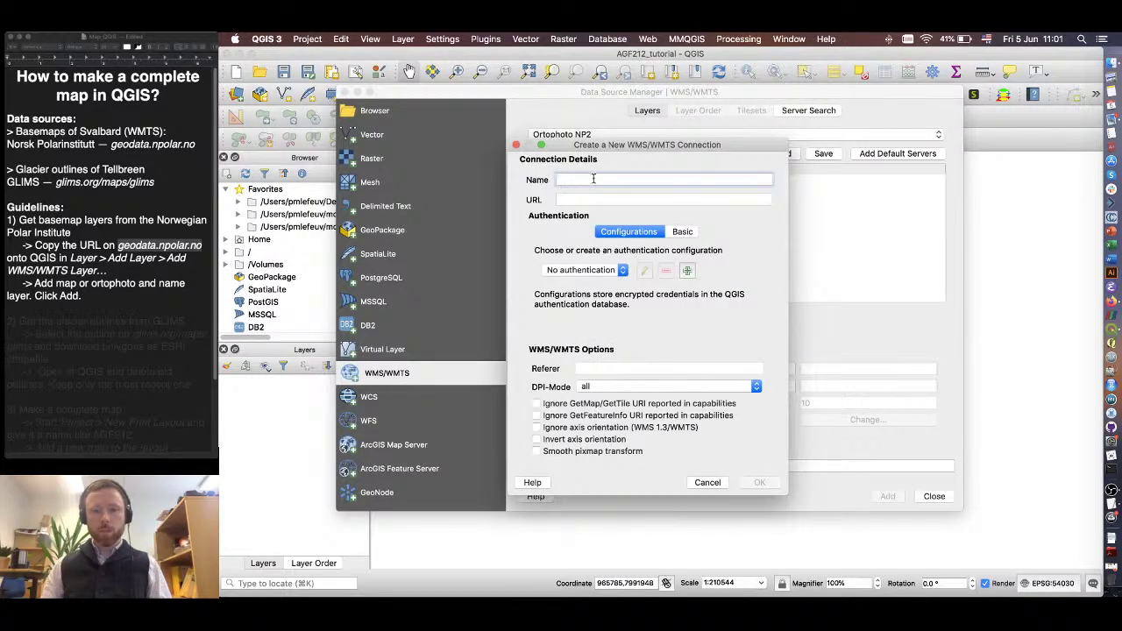
{"action": "type", "text": "S"}
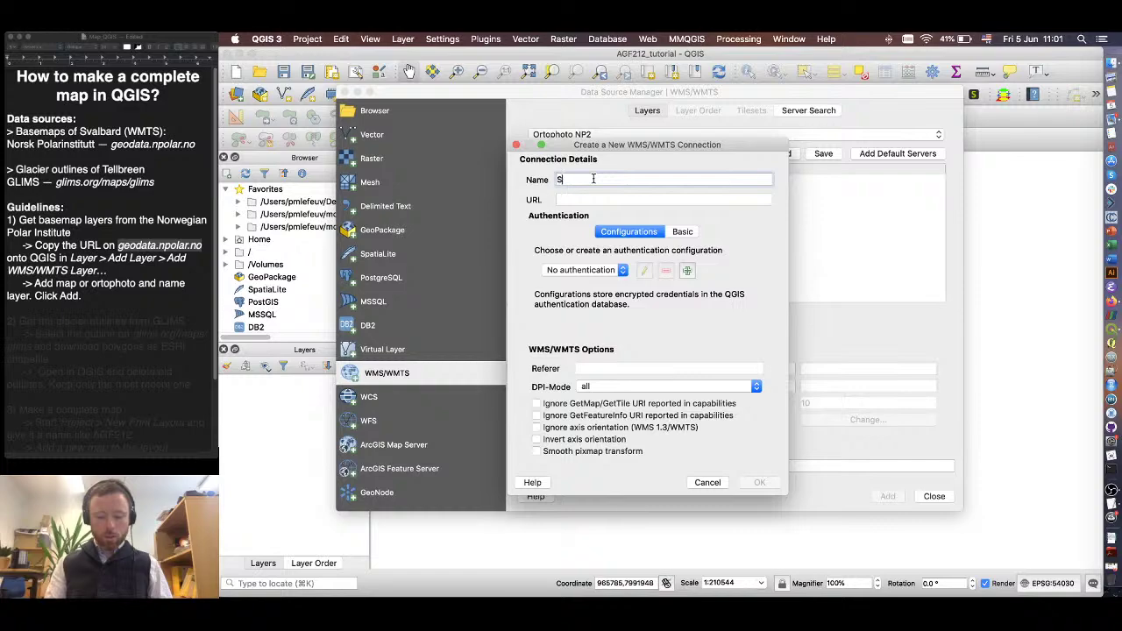
{"action": "type", "text": "val"}
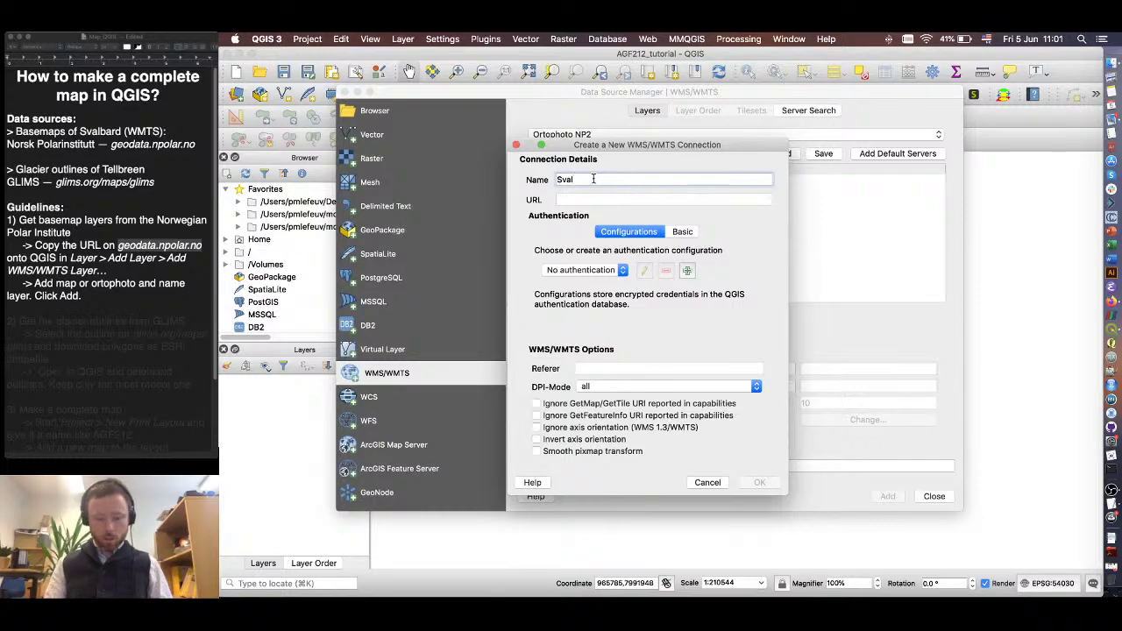
{"action": "type", "text": "bardTo"}
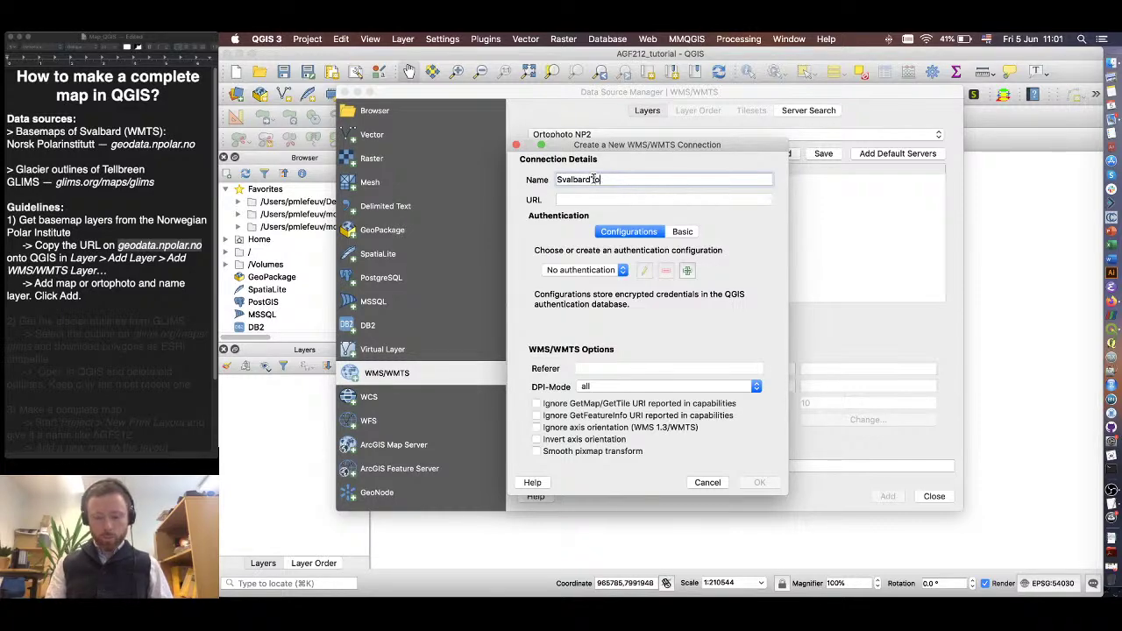
{"action": "type", "text": "po"}
{"action": "left_click", "coordinate": [598, 199]}
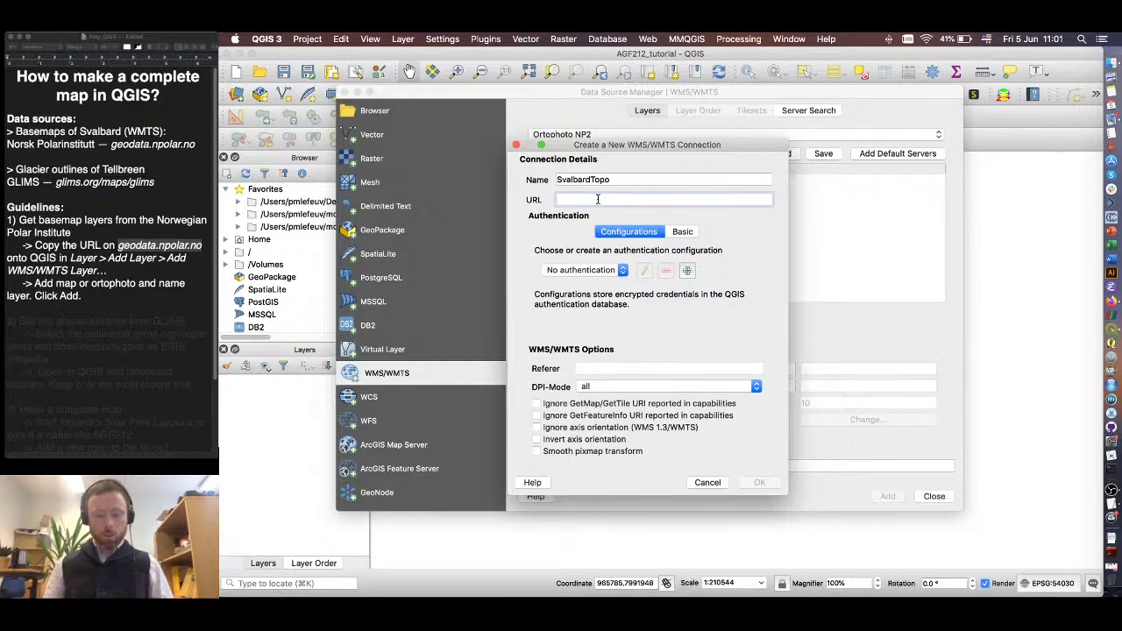
{"action": "key", "text": "super+v"}
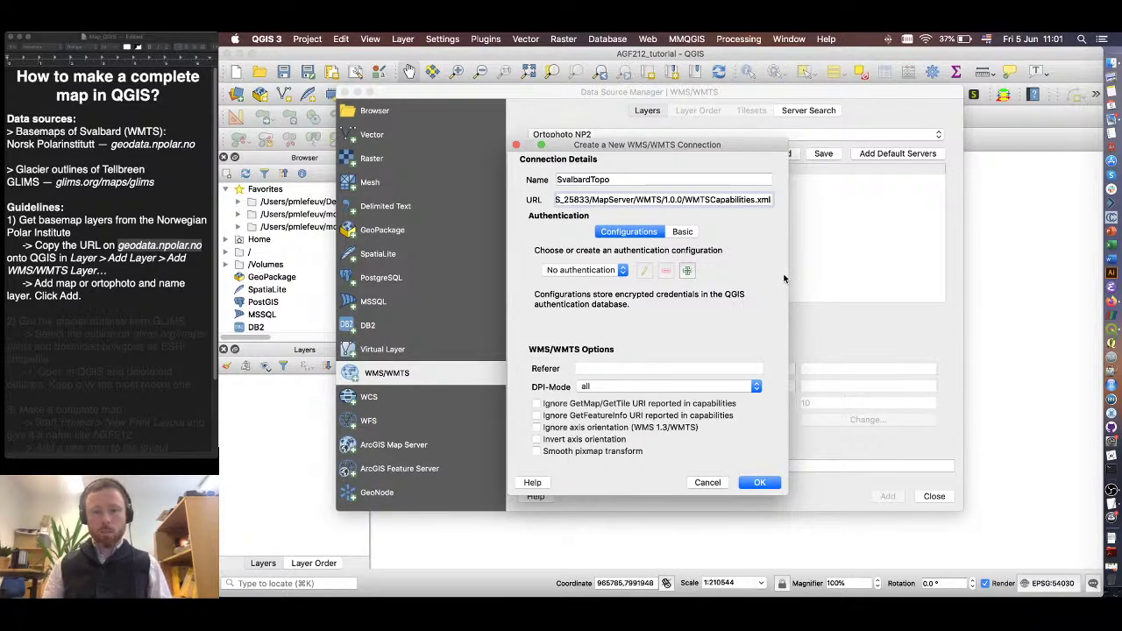
{"action": "left_click", "coordinate": [762, 485]}
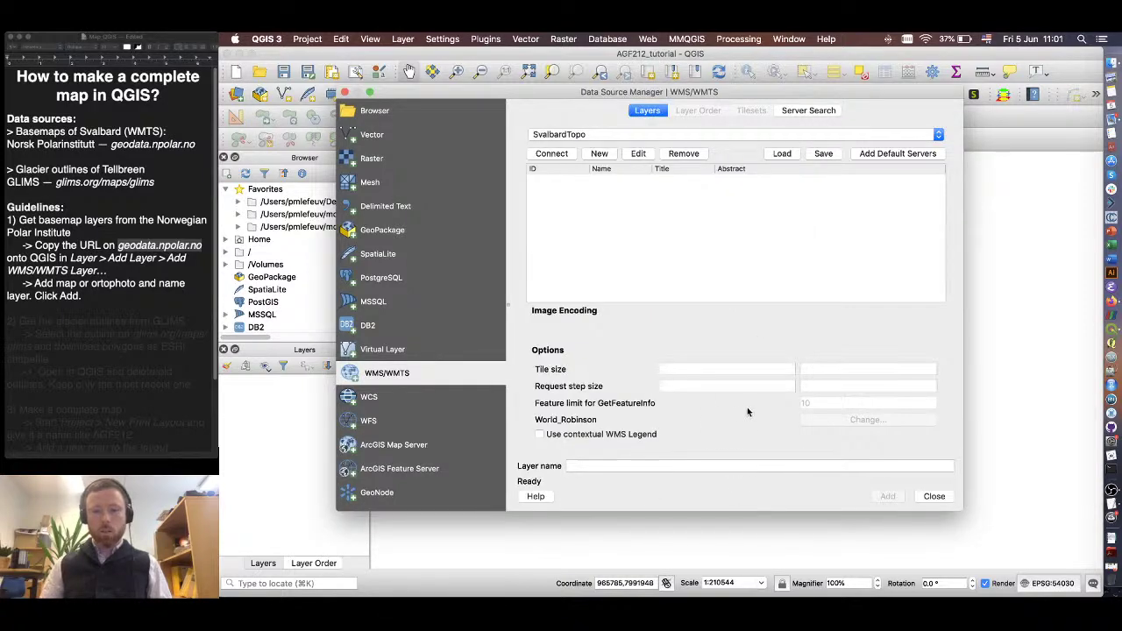
- Connect to the SvalbardTopo service, check its available tilesets and layers, and close the data source manager
{"action": "left_click", "coordinate": [553, 154]}
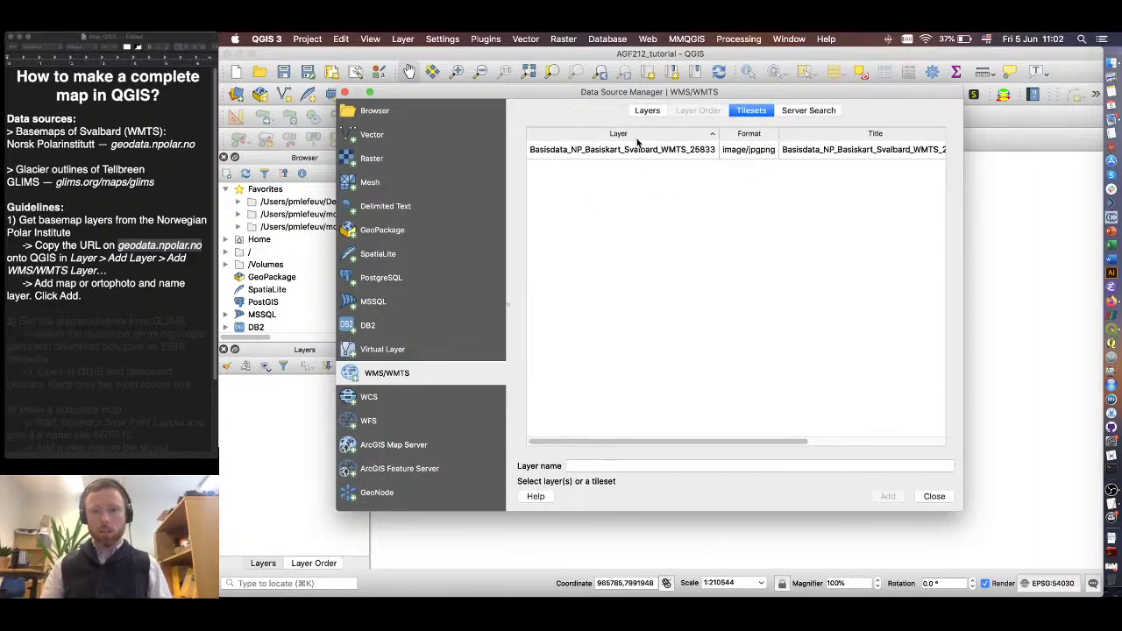
{"action": "left_click", "coordinate": [646, 111]}
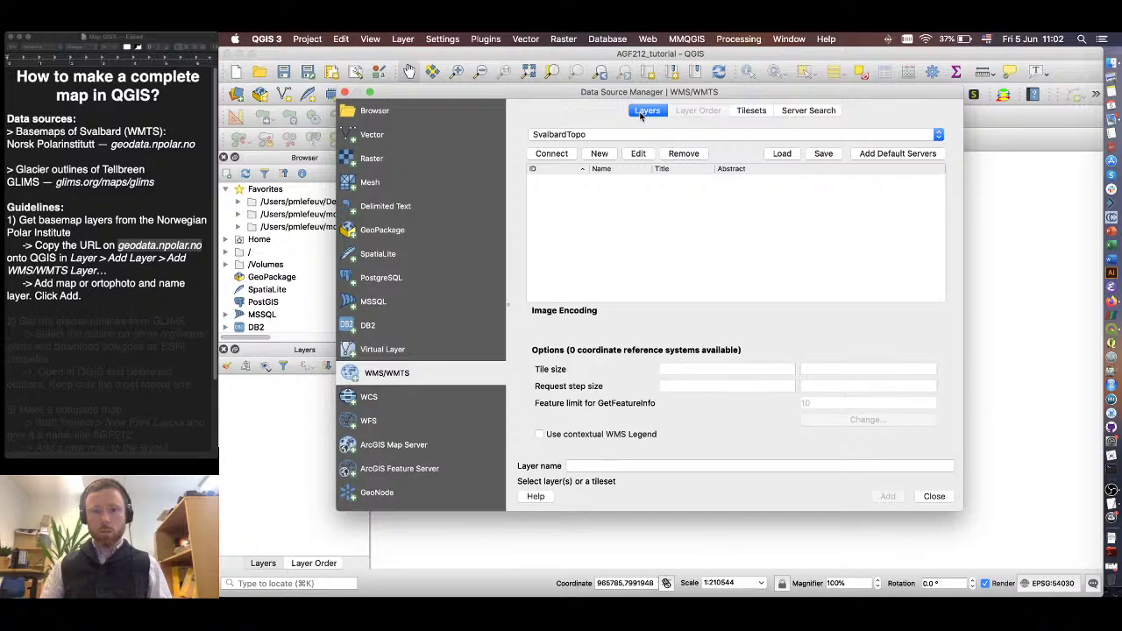
{"action": "left_click", "coordinate": [934, 496]}
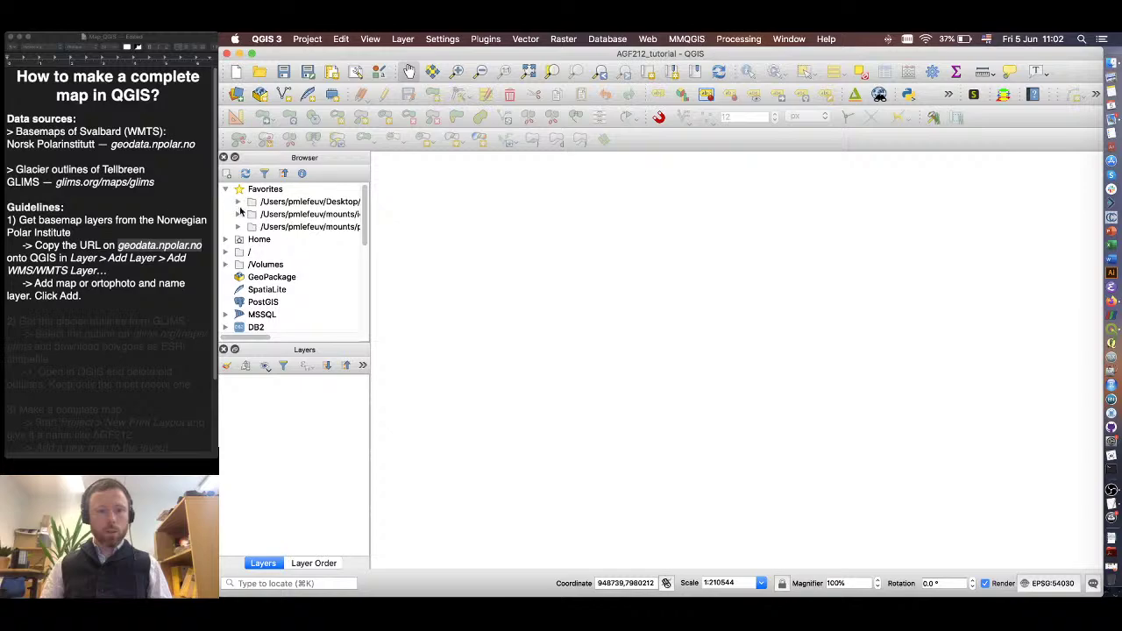
- Add the Basisdata_NP_Basiskart_Svalbard_WMTS_25833 layer from the SvalbardTopo connection to the map
{"action": "left_click", "coordinate": [226, 189]}
{"action": "scroll", "coordinate": [246, 210], "scroll_direction": "down", "scroll_amount": 3}
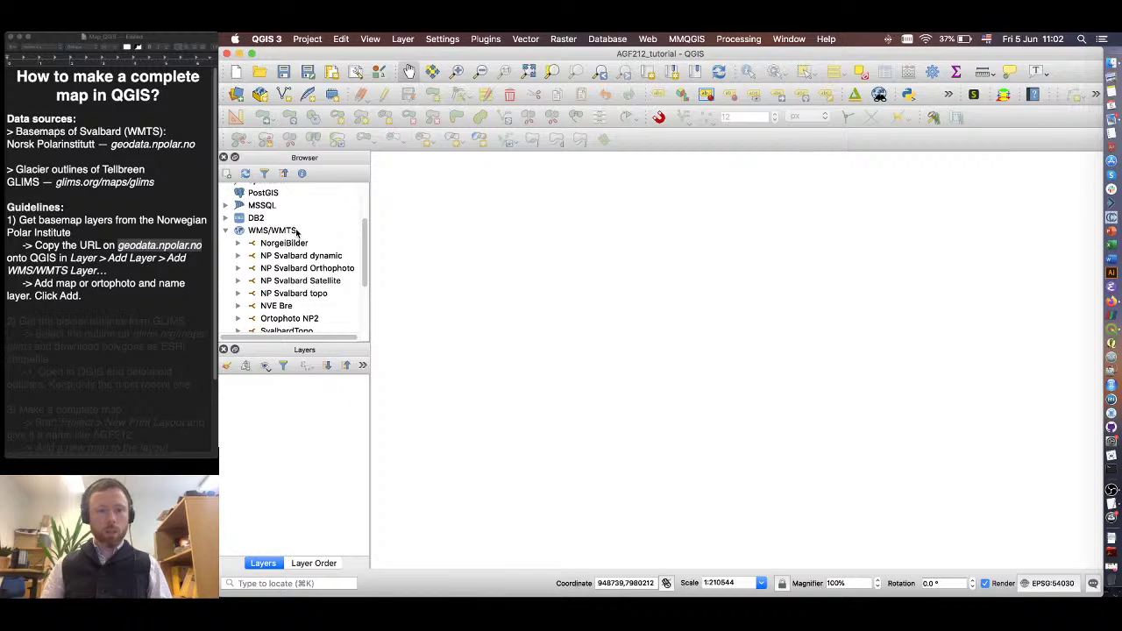
{"action": "scroll", "coordinate": [295, 257], "scroll_direction": "down", "scroll_amount": 1}
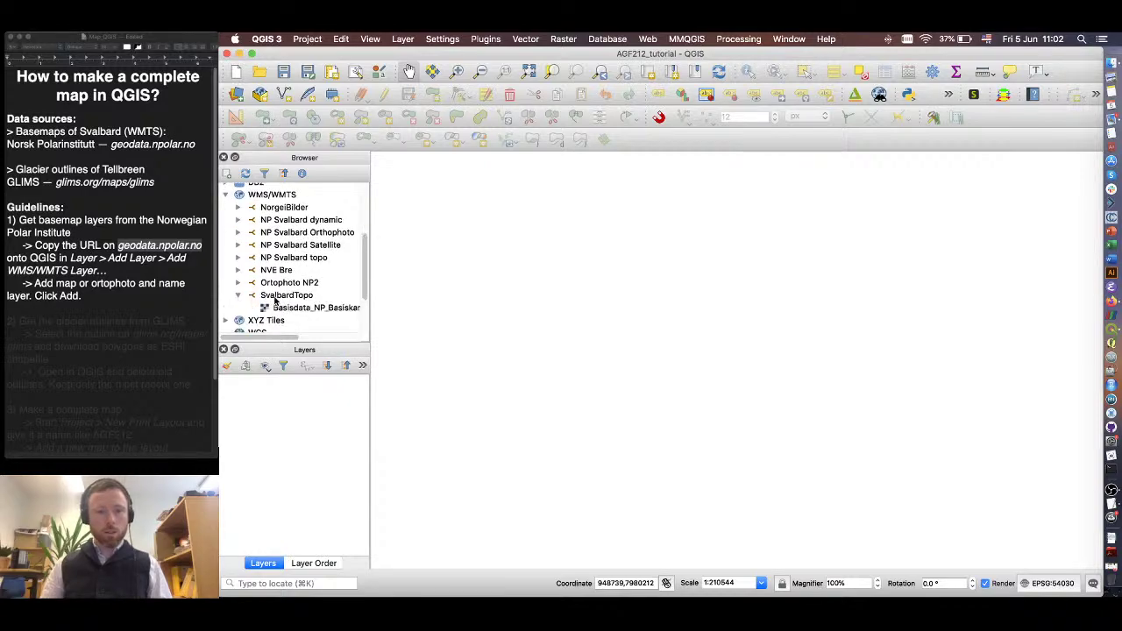
{"action": "scroll", "coordinate": [277, 298], "scroll_direction": "down", "scroll_amount": 2}
{"action": "left_click", "coordinate": [284, 226]}
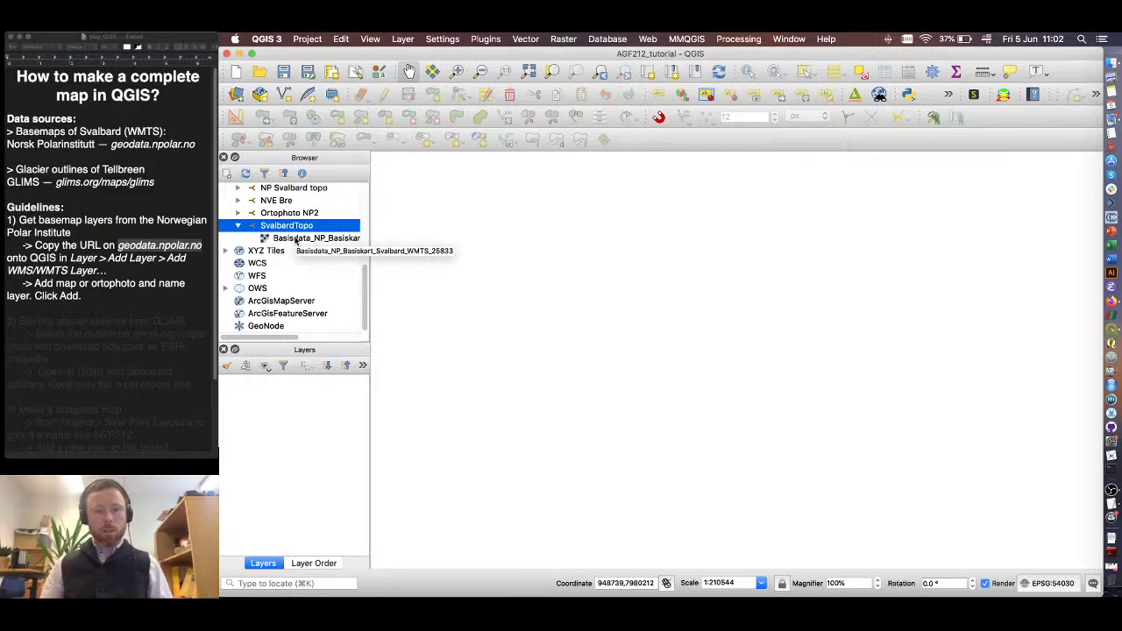
{"action": "double_click", "coordinate": [295, 240]}
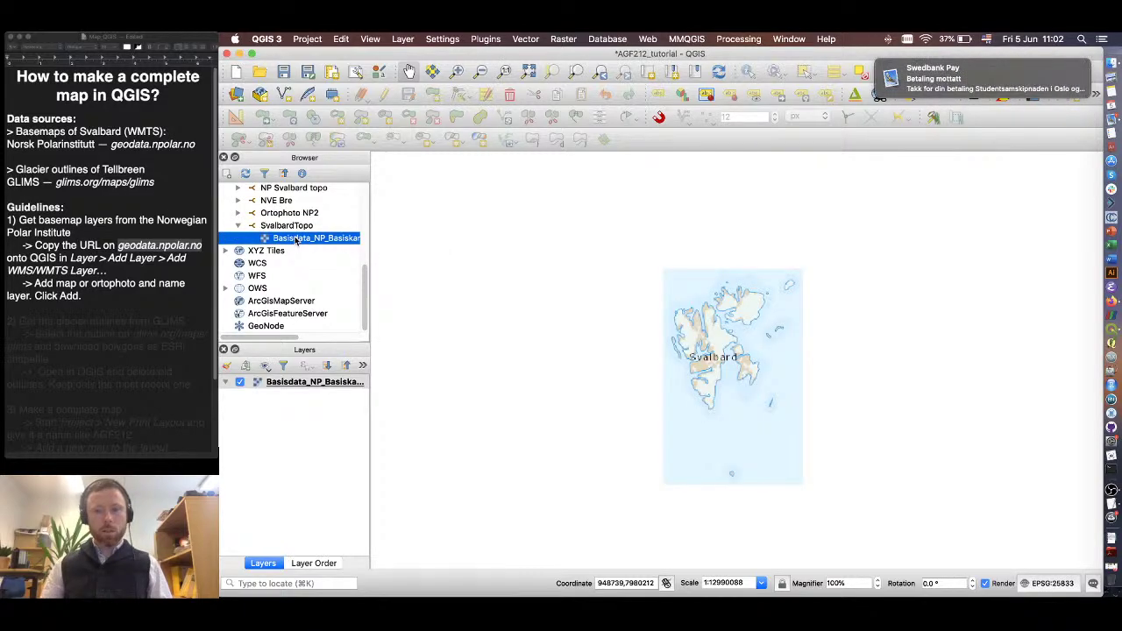
- Hide the Basiskart topography layer around Tellbreen and add the Basisdata_NP_Ortofoto layer from the NP Svalbard Orthophoto connection
{"action": "mouse_move", "coordinate": [945, 92]}
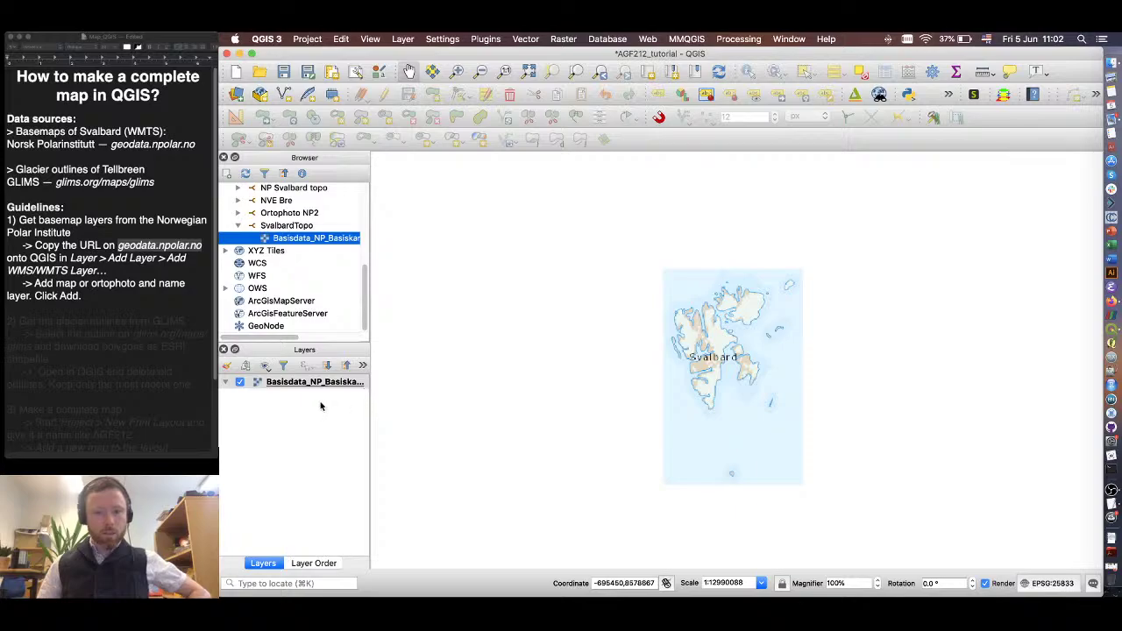
{"action": "scroll", "coordinate": [712, 352], "scroll_direction": "up", "scroll_amount": 2}
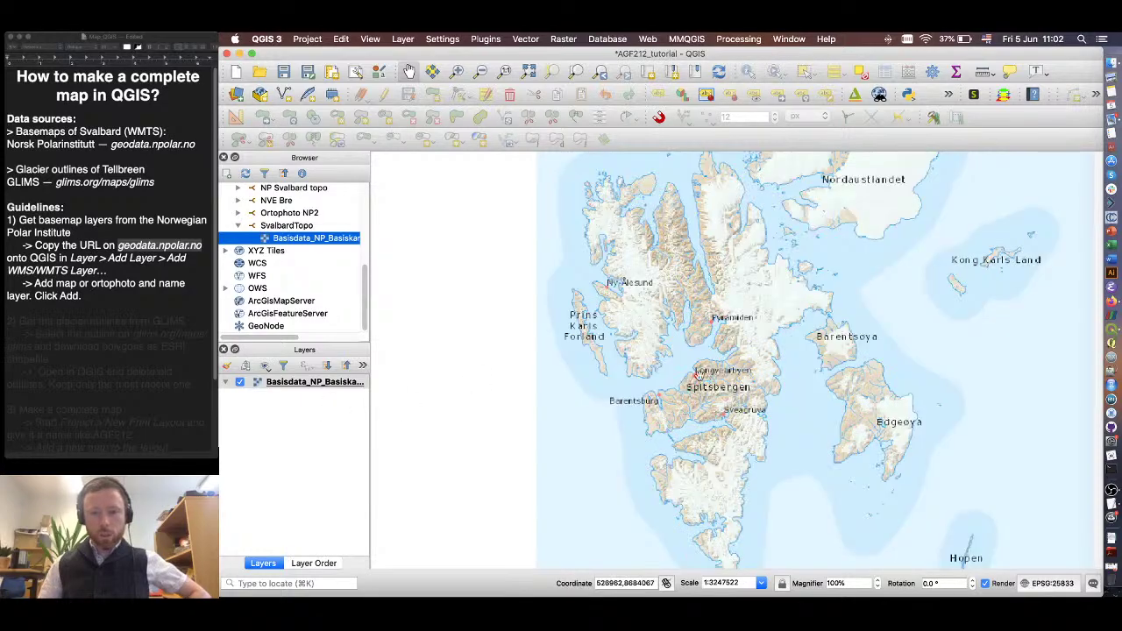
{"action": "scroll", "coordinate": [698, 377], "scroll_direction": "up", "scroll_amount": 4}
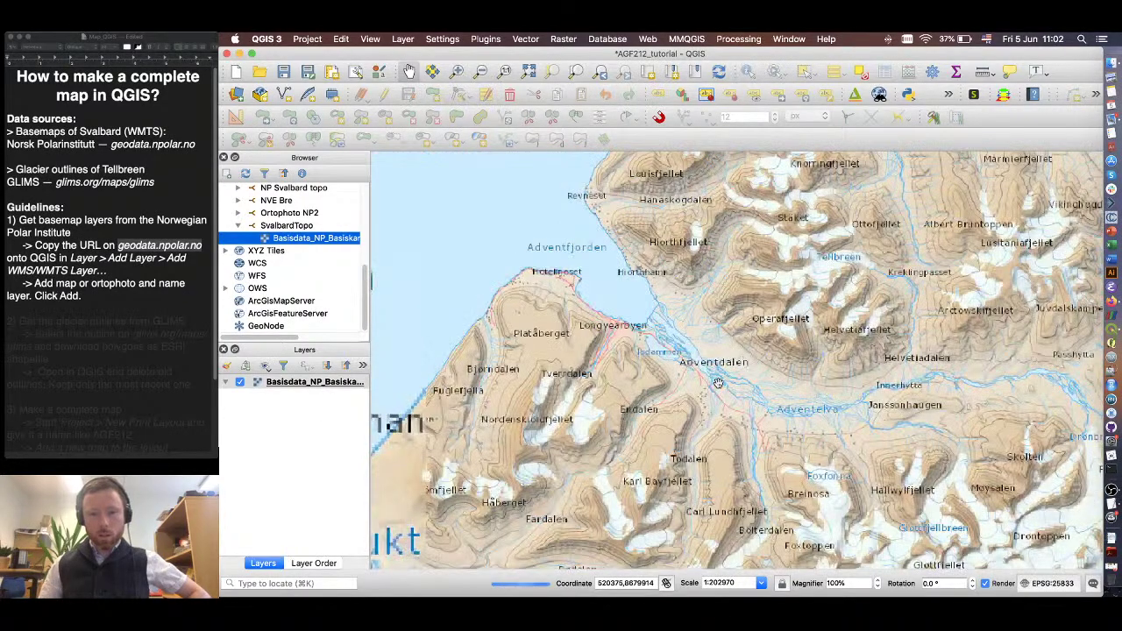
{"action": "scroll", "coordinate": [795, 296], "scroll_direction": "up", "scroll_amount": 1}
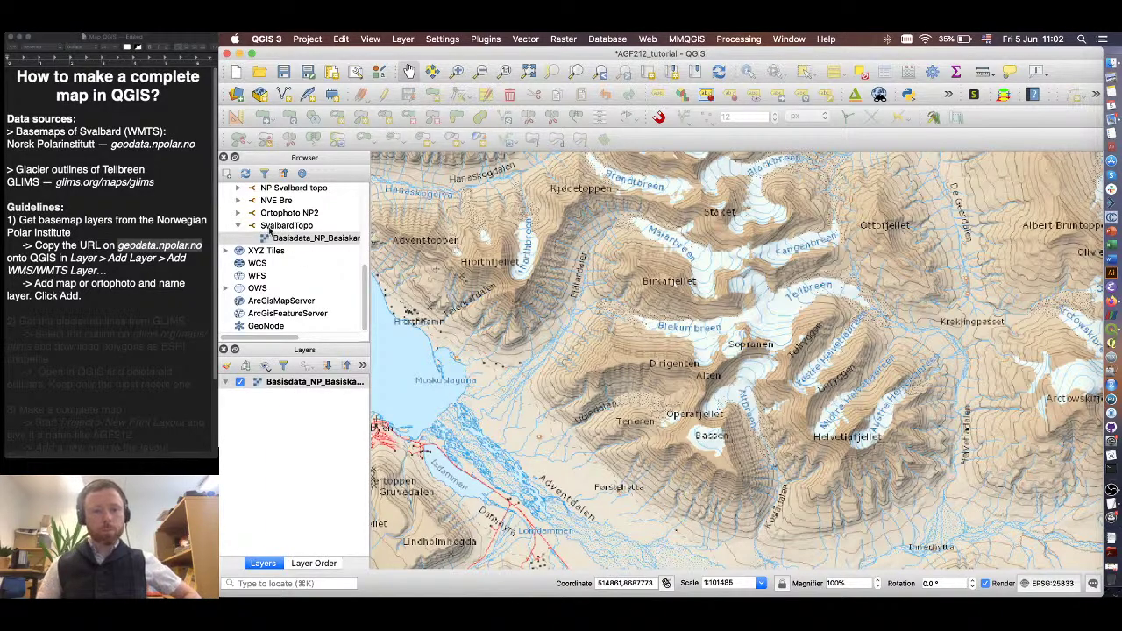
{"action": "scroll", "coordinate": [270, 230], "scroll_direction": "up", "scroll_amount": 3}
{"action": "left_click", "coordinate": [240, 383]}
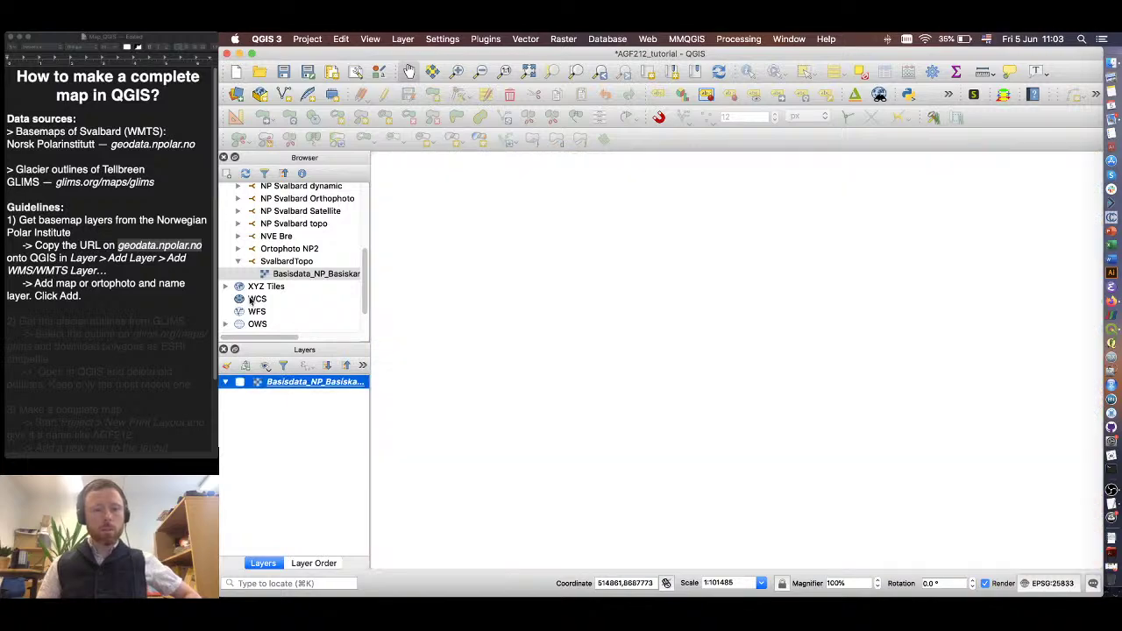
{"action": "left_click", "coordinate": [239, 200]}
{"action": "double_click", "coordinate": [273, 213]}
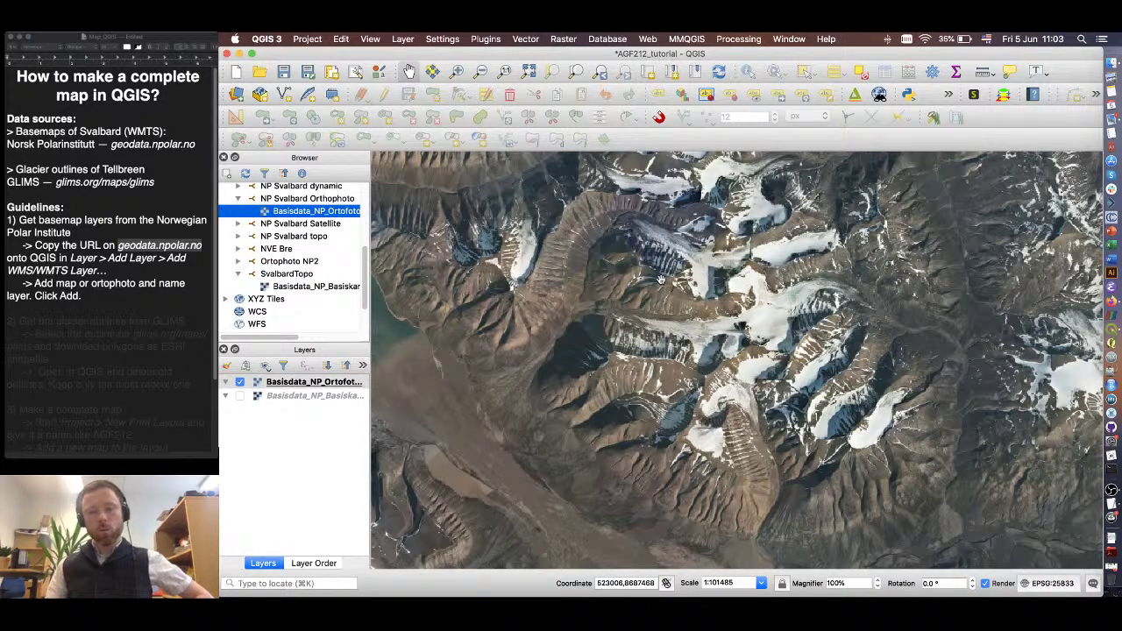
- Check the Svalbard Orthophoto projection in the cached basemap services list in Firefox and return to QGIS
{"action": "left_click", "coordinate": [1112, 304]}
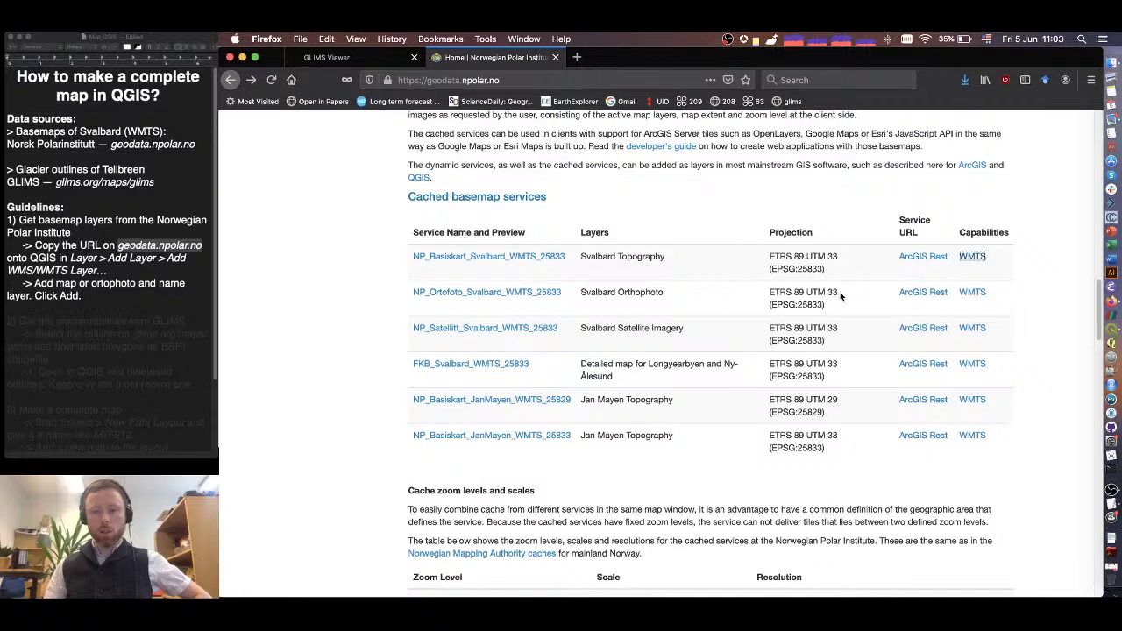
{"action": "left_click_drag", "start_coordinate": [838, 294], "coordinate": [769, 292]}
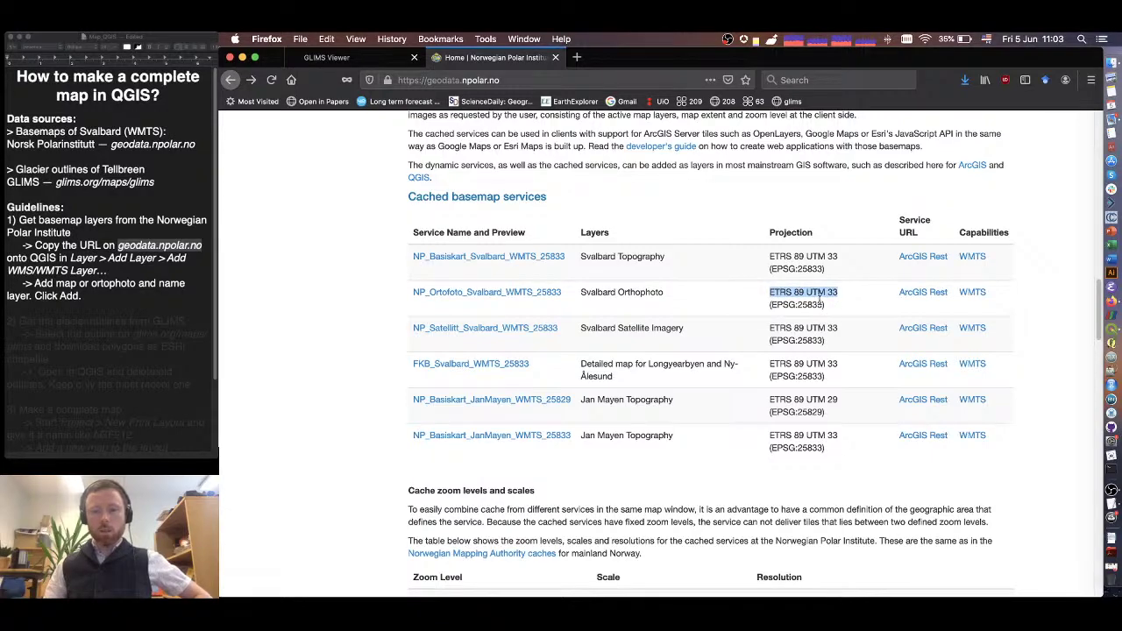
{"action": "left_click", "coordinate": [1112, 325]}
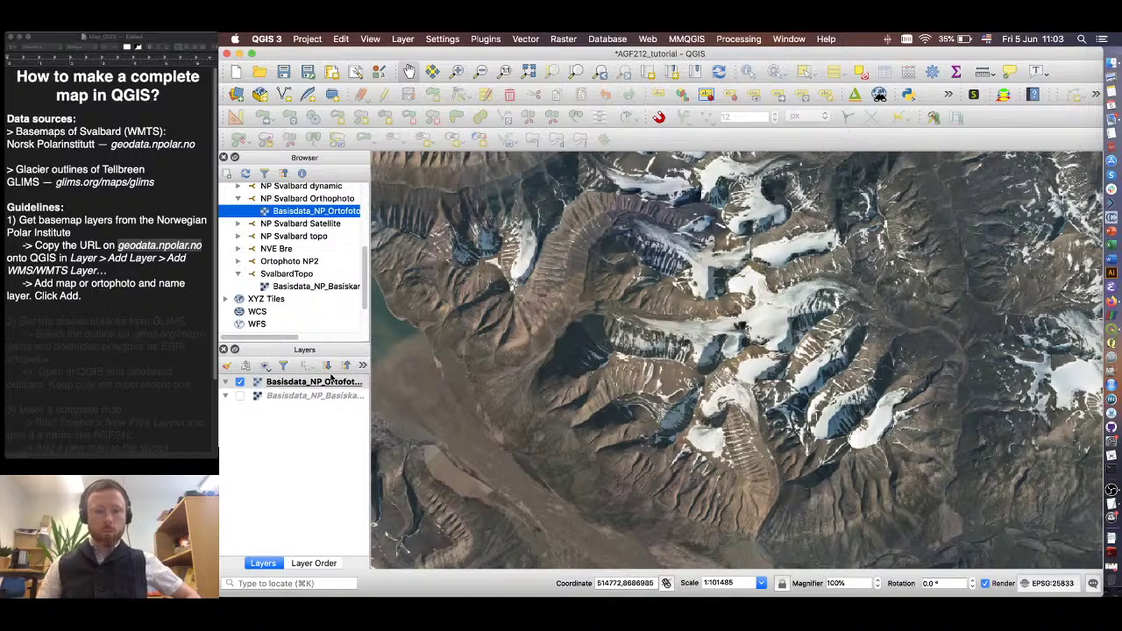
- Show the Basiskart topography layer again and hide the Ortofoto layer
{"action": "left_click", "coordinate": [239, 389]}
{"action": "left_click", "coordinate": [239, 383]}
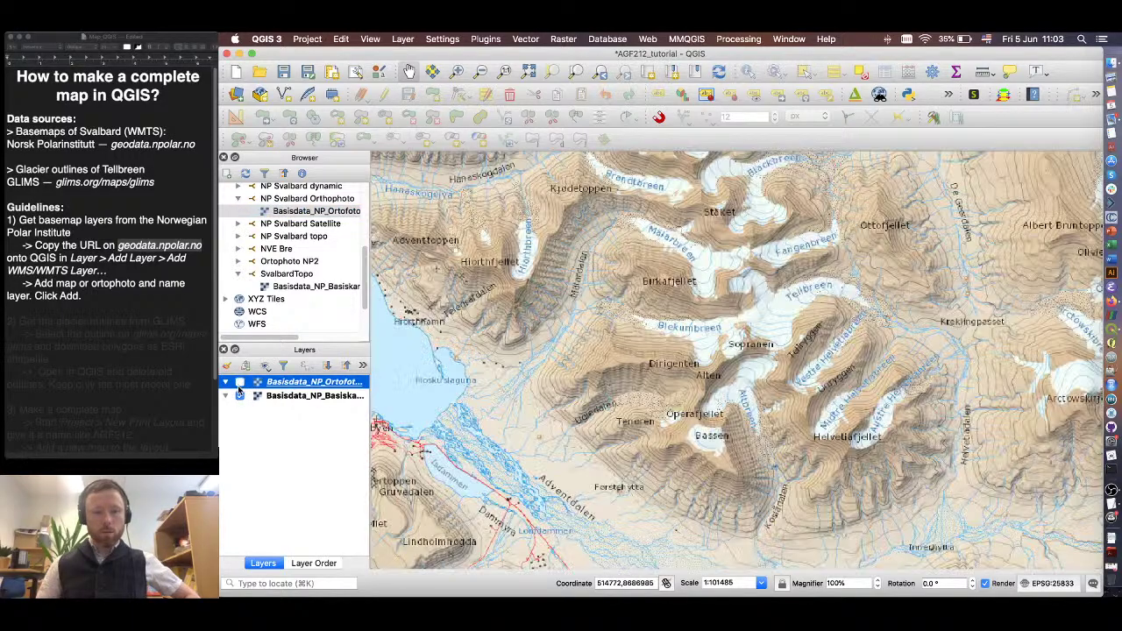
{"action": "scroll", "coordinate": [714, 329], "scroll_direction": "down", "scroll_amount": 1}
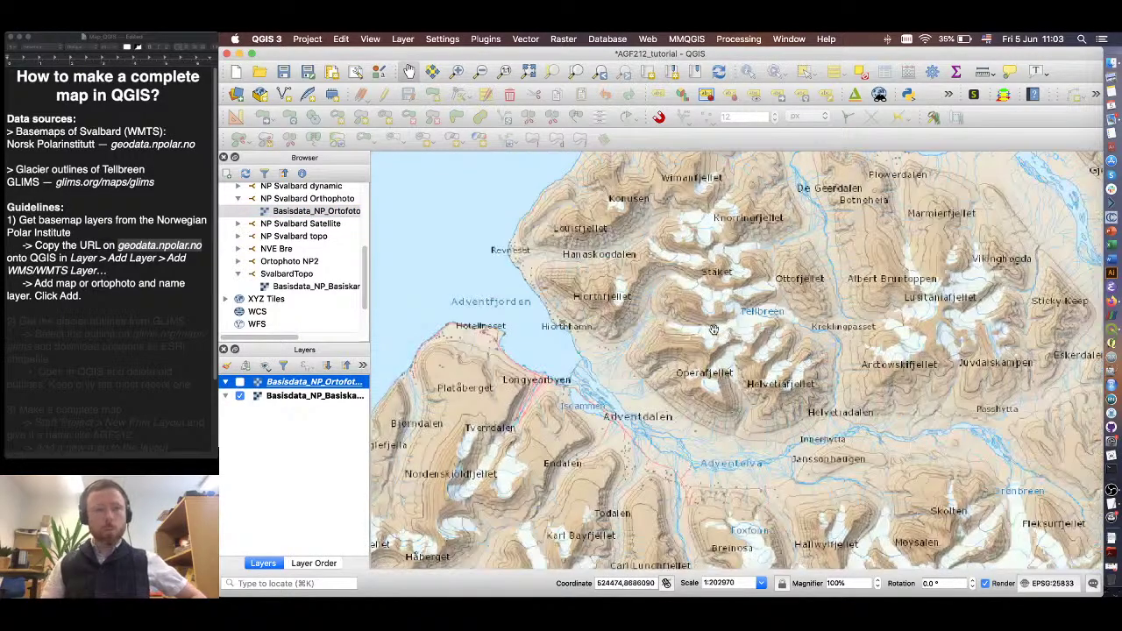
- Switch to the Map_QGIS notes document and recolour the text of guideline 2 on GLIMS glacier outlines to white
{"action": "double_click", "coordinate": [159, 244]}
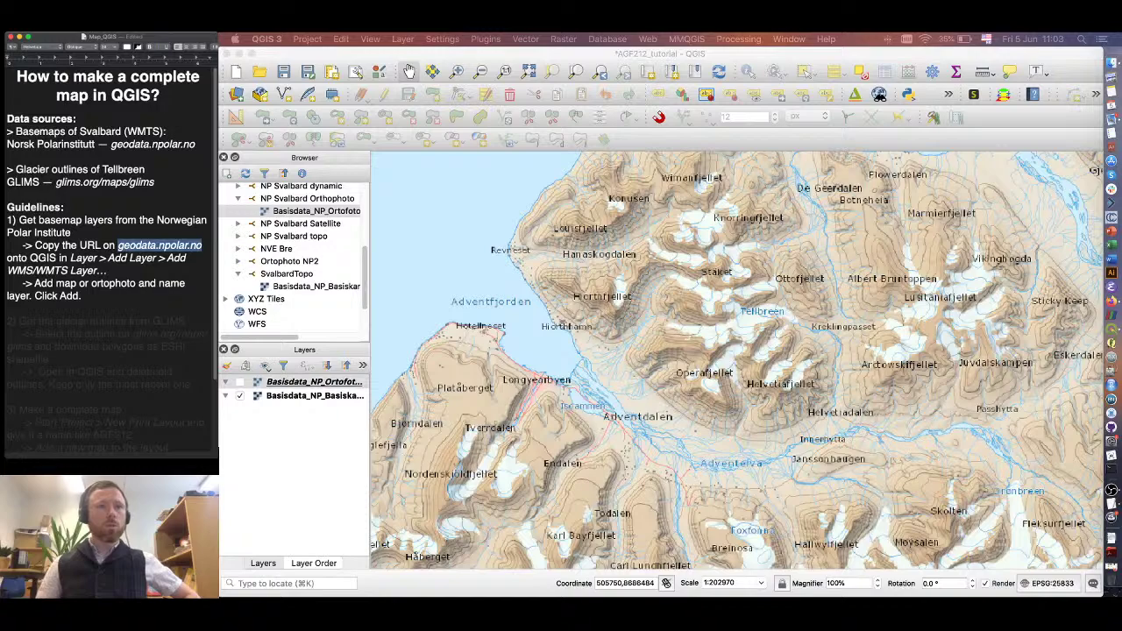
{"action": "key", "text": "Left"}
{"action": "scroll", "coordinate": [110, 236], "scroll_direction": "down", "scroll_amount": 3}
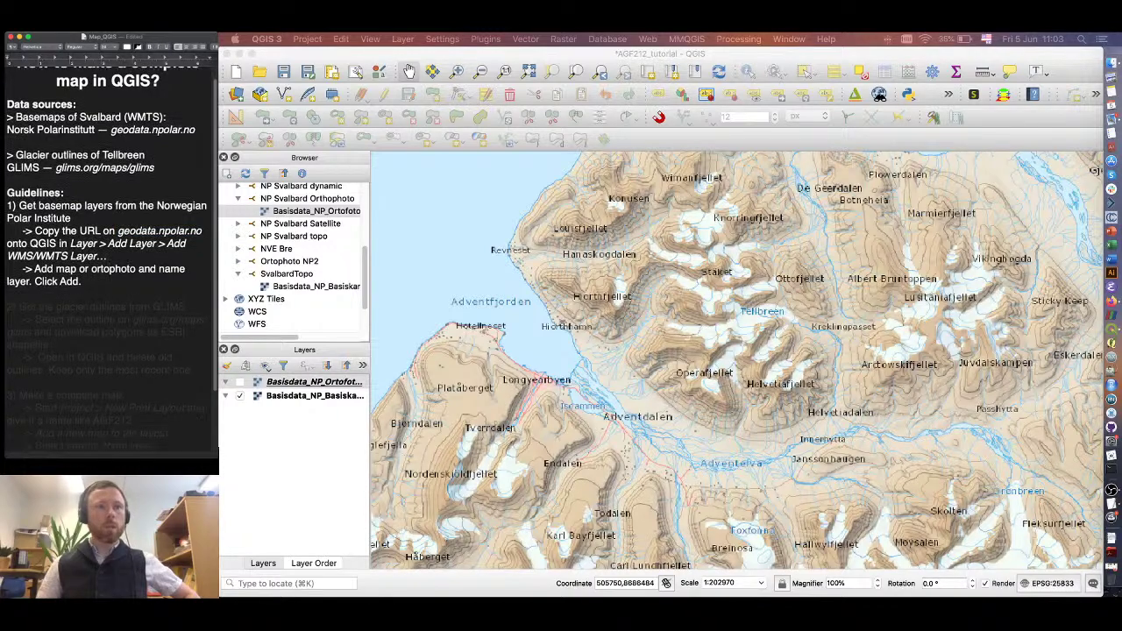
{"action": "left_click_drag", "start_coordinate": [7, 274], "coordinate": [191, 338]}
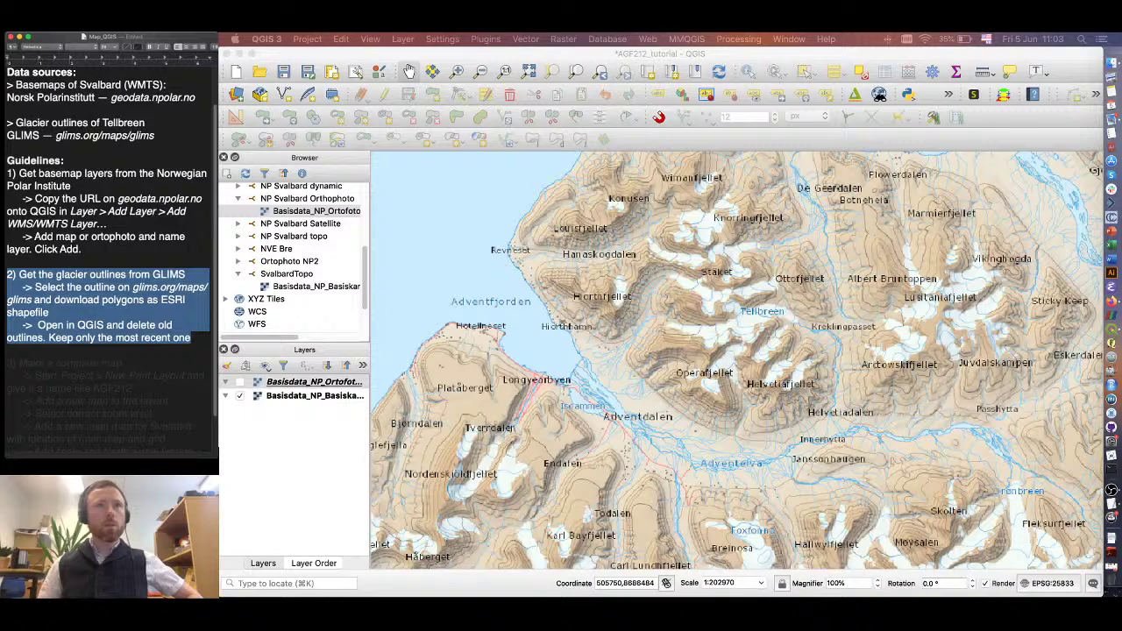
{"action": "left_click", "coordinate": [191, 339]}
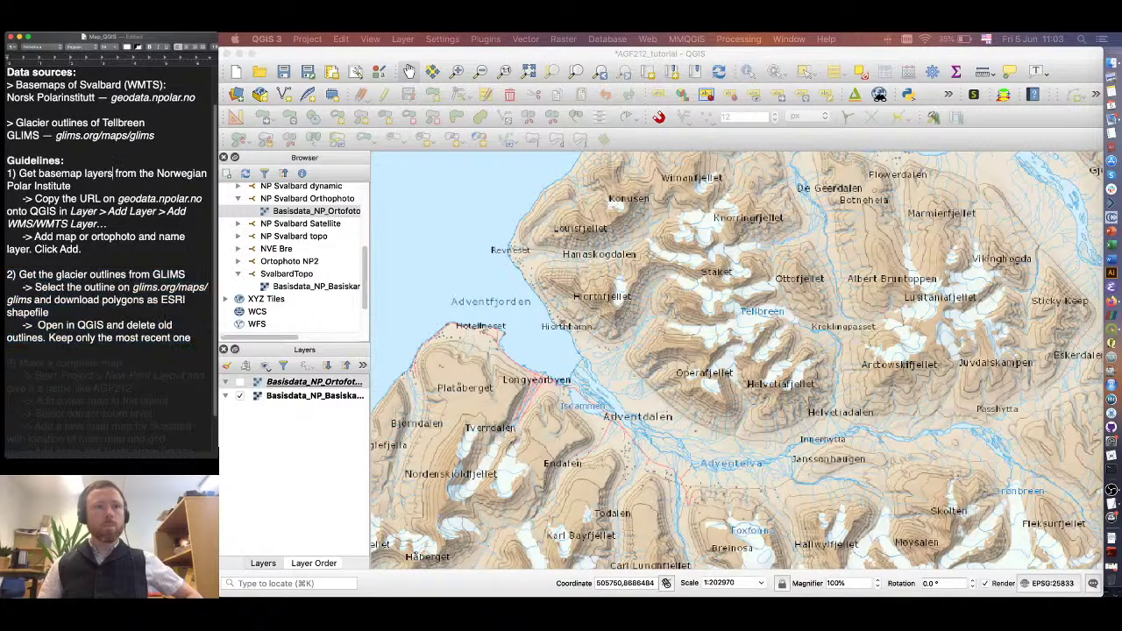
{"action": "scroll", "coordinate": [109, 307], "scroll_direction": "down", "scroll_amount": 3}
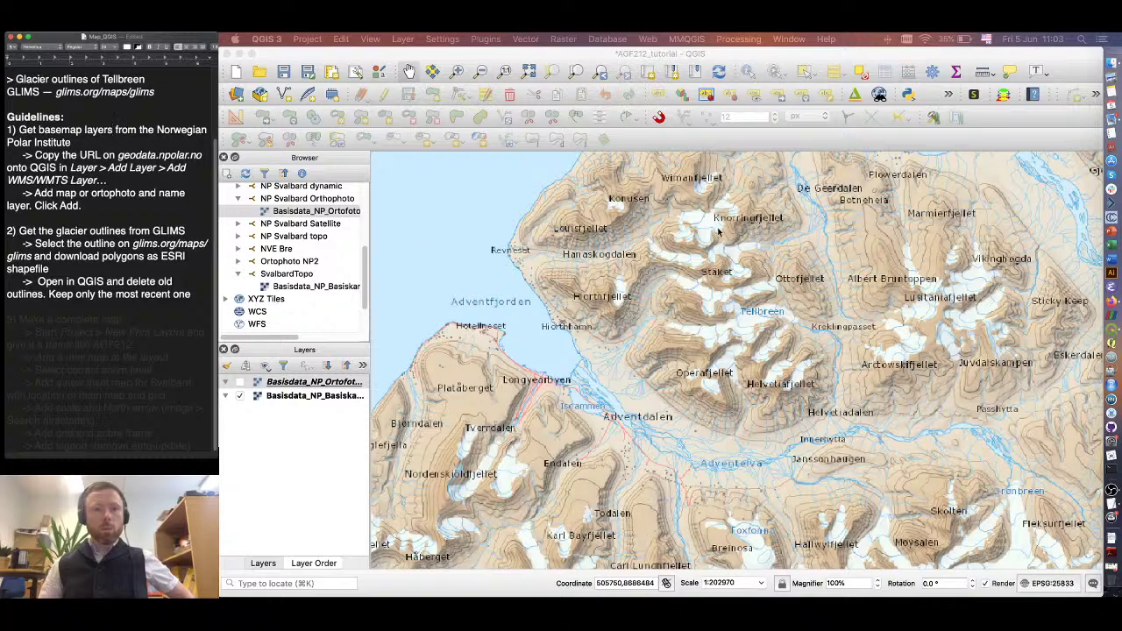
- Switch to Firefox and bring up the GLIMS Viewer glacier map
{"action": "left_click", "coordinate": [1095, 306]}
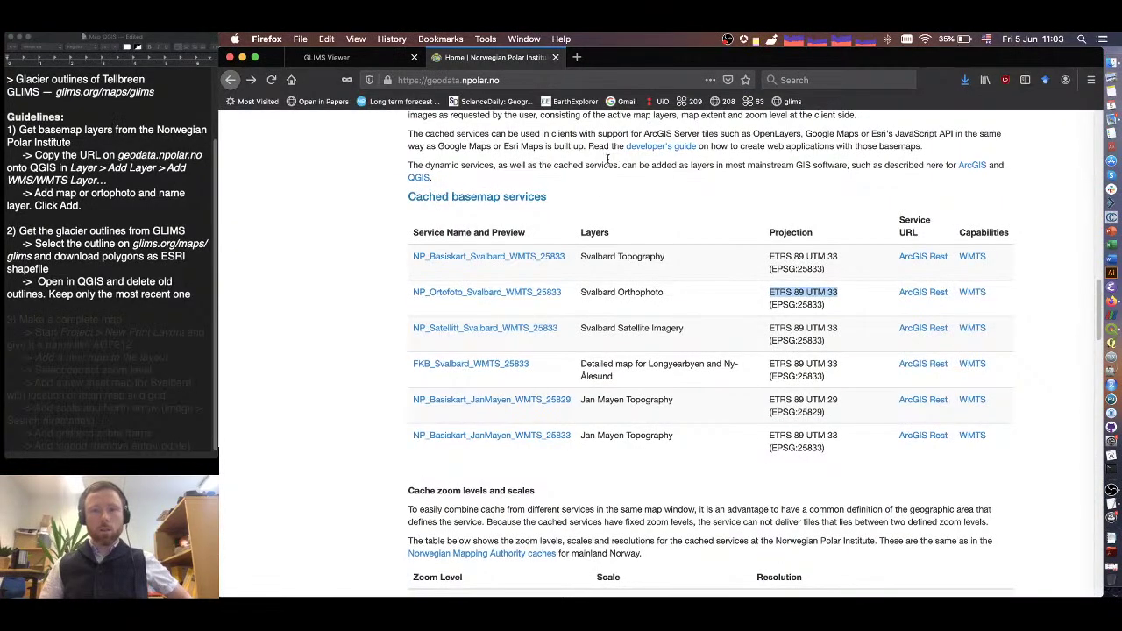
{"action": "left_click", "coordinate": [353, 56]}
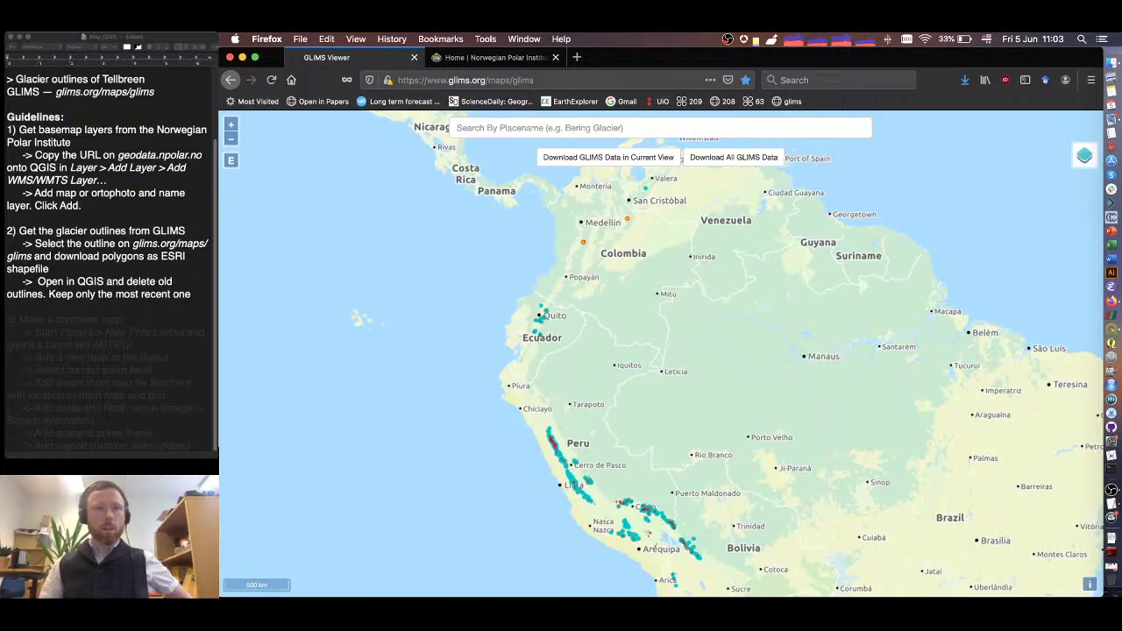
- Highlight the glims.org/maps/glims address in guideline 2 of the Map_QGIS notes and return to Firefox
{"action": "left_click", "coordinate": [113, 130]}
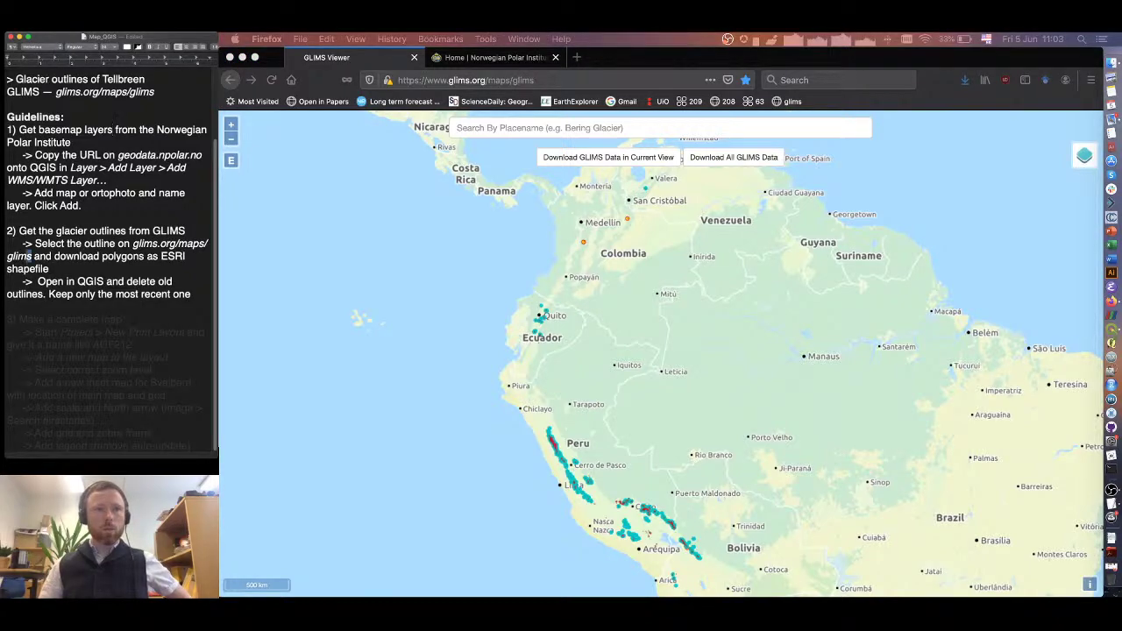
{"action": "left_click_drag", "start_coordinate": [31, 256], "coordinate": [133, 243]}
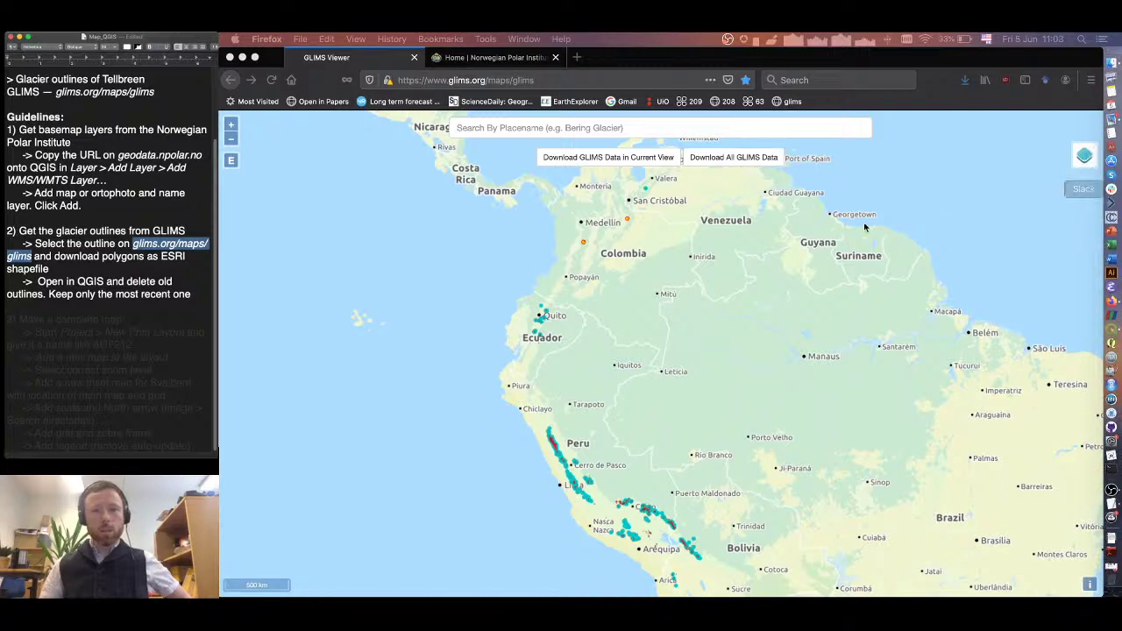
{"action": "left_click", "coordinate": [763, 211]}
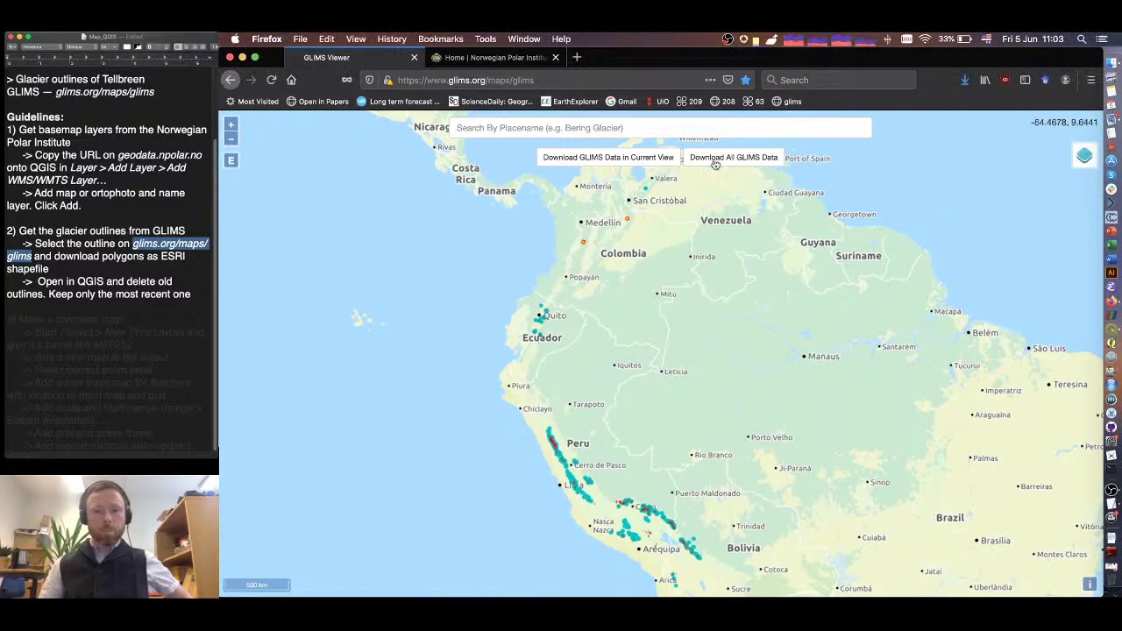
- Reload the GLIMS Viewer, locate the glaciers east of Longyearbyen on Svalbard and open the selection details for outline 522494 (Blekumbreen)
{"action": "key", "text": "super+r"}
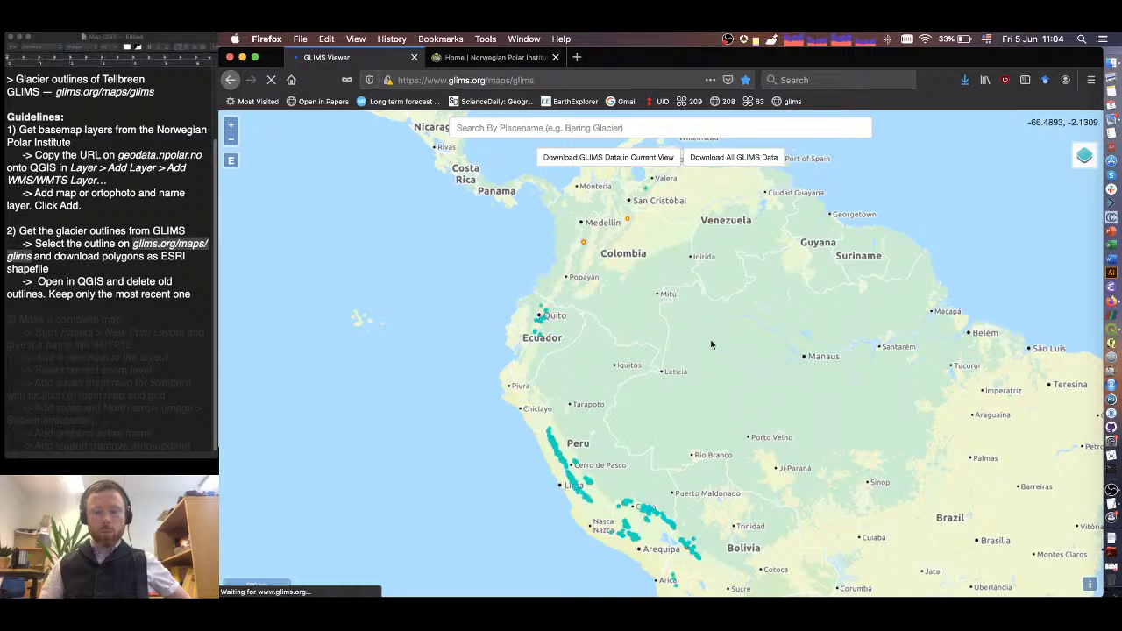
{"action": "scroll", "coordinate": [753, 309], "scroll_direction": "down", "scroll_amount": 2}
{"action": "scroll", "coordinate": [758, 294], "scroll_direction": "down", "scroll_amount": 2}
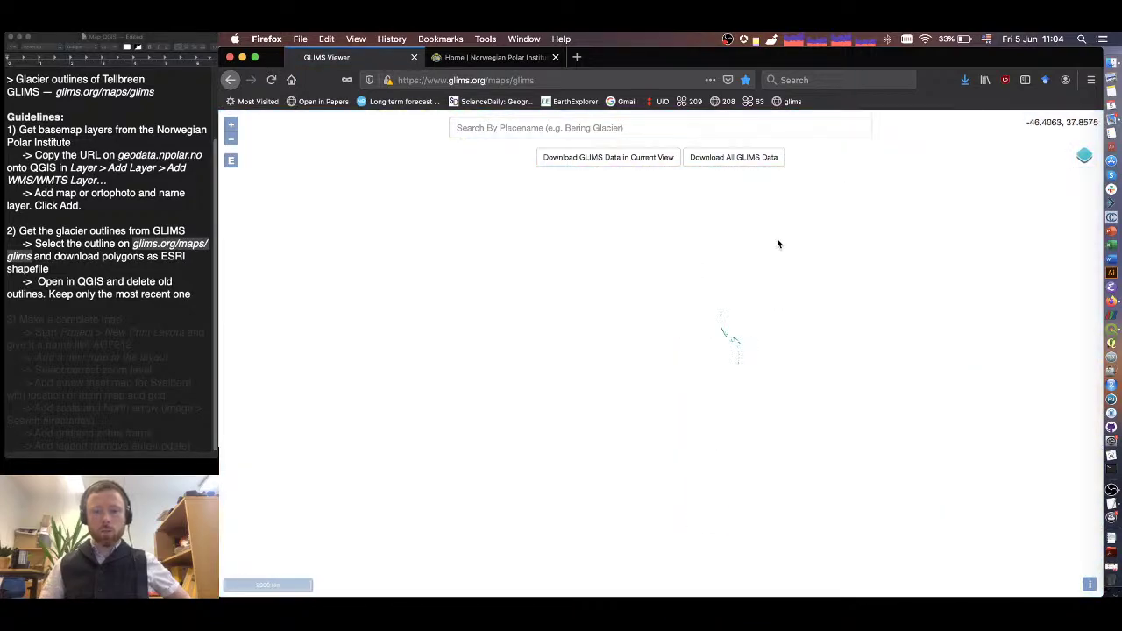
{"action": "scroll", "coordinate": [711, 259], "scroll_direction": "up", "scroll_amount": 4}
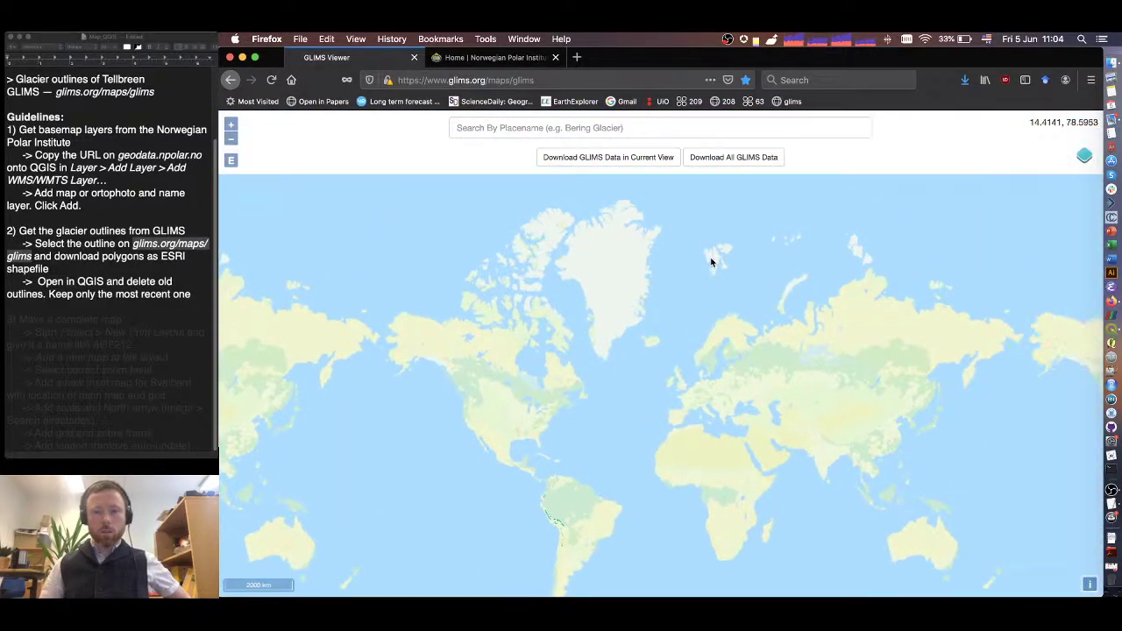
{"action": "scroll", "coordinate": [714, 273], "scroll_direction": "up", "scroll_amount": 6}
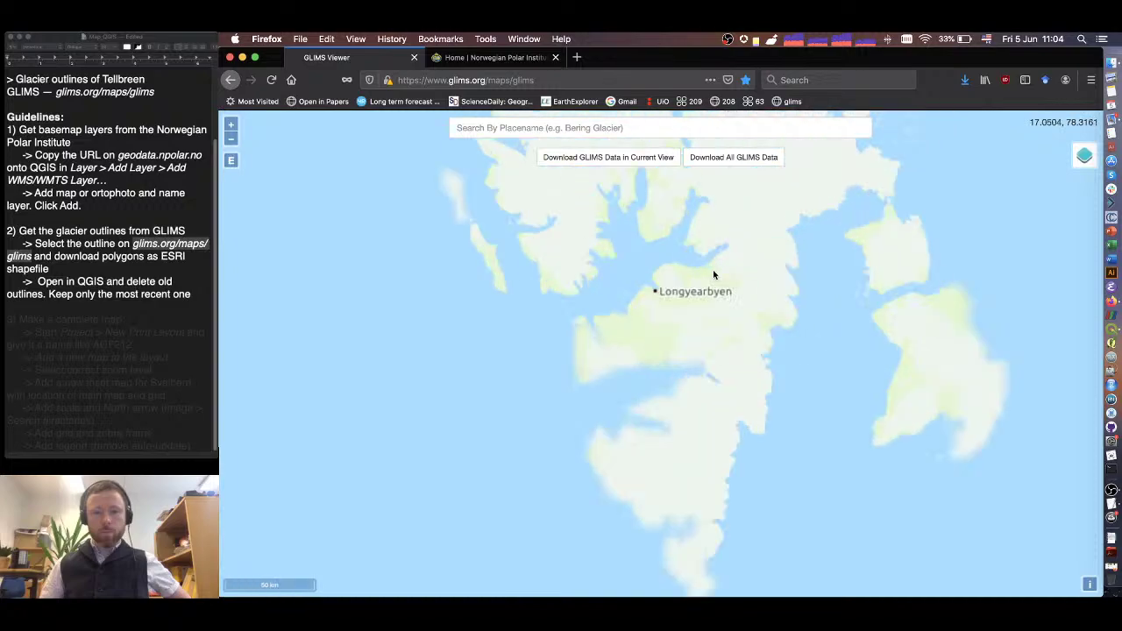
{"action": "scroll", "coordinate": [640, 300], "scroll_direction": "up", "scroll_amount": 3}
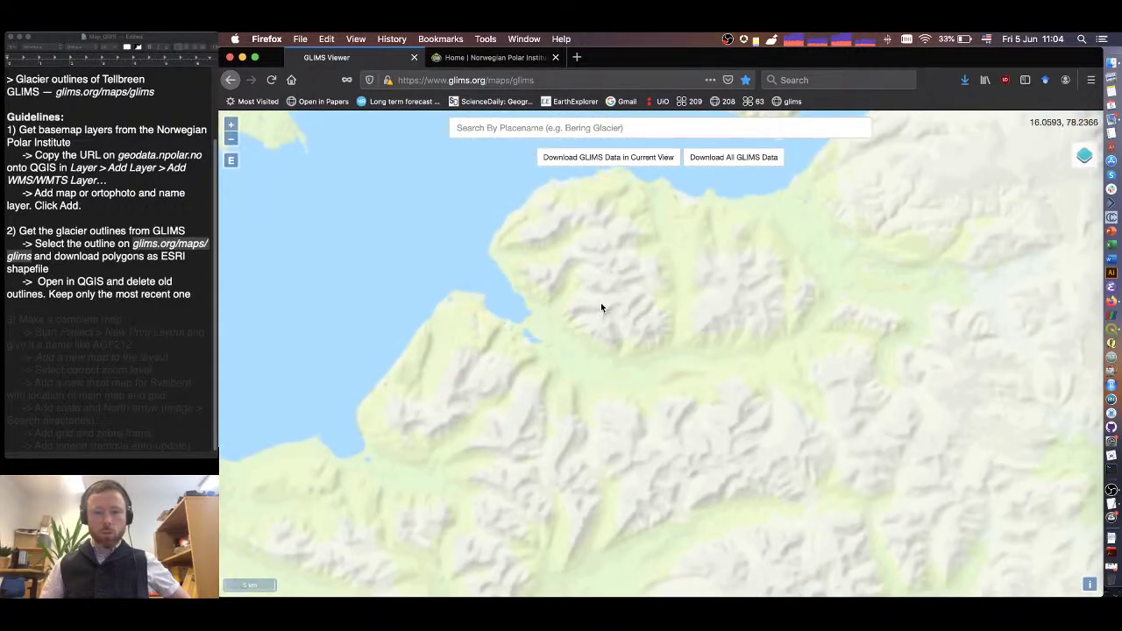
{"action": "scroll", "coordinate": [617, 272], "scroll_direction": "up", "scroll_amount": 3}
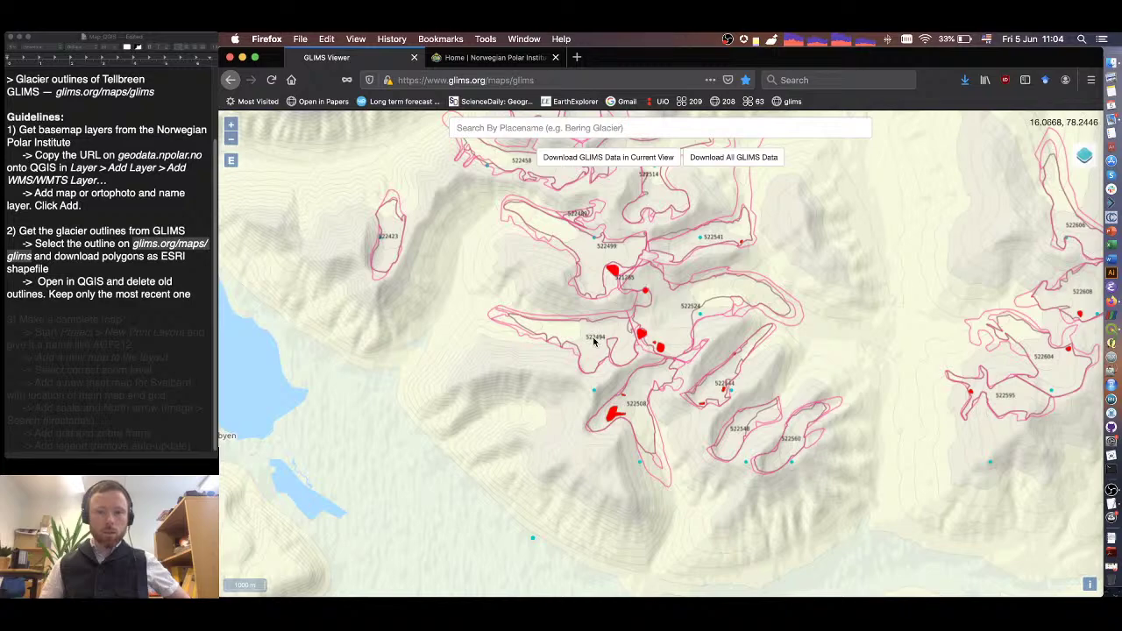
{"action": "left_click", "coordinate": [593, 342]}
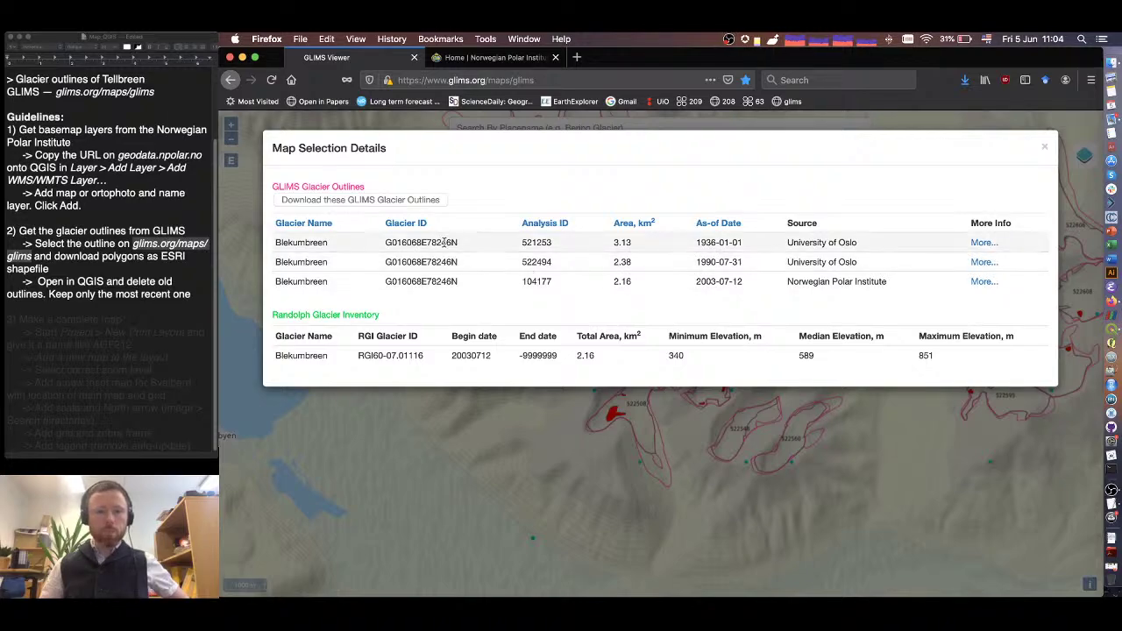
- Download the Blekumbreen glacier outlines as a zipped ESRI Shapefile and return to the GLIMS Viewer map
{"action": "left_click", "coordinate": [408, 201]}
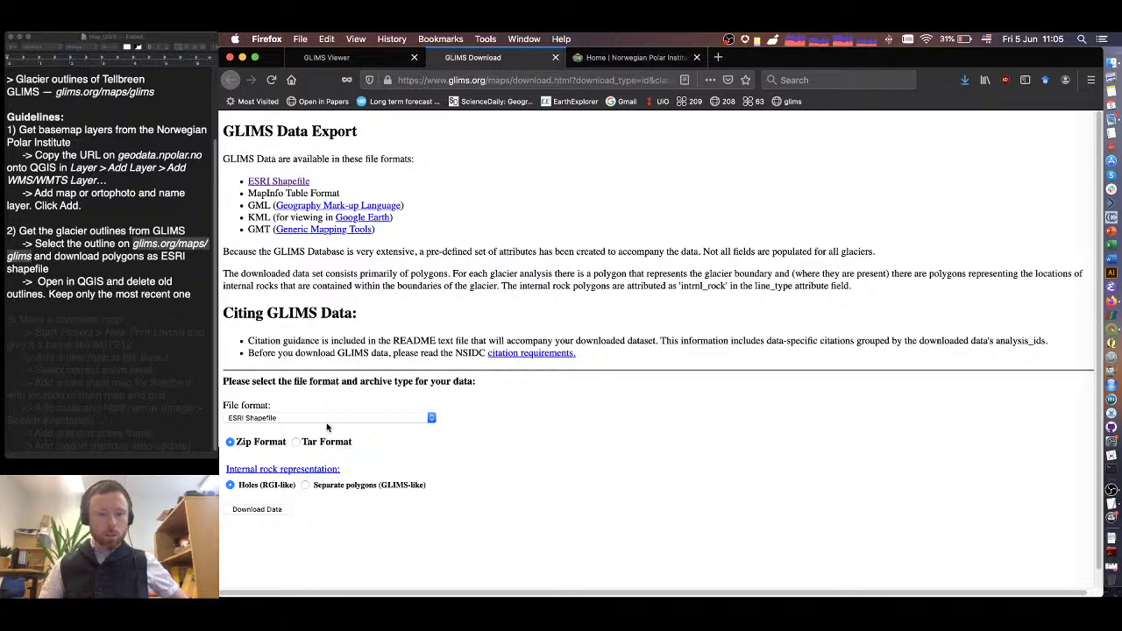
{"action": "left_click", "coordinate": [325, 419]}
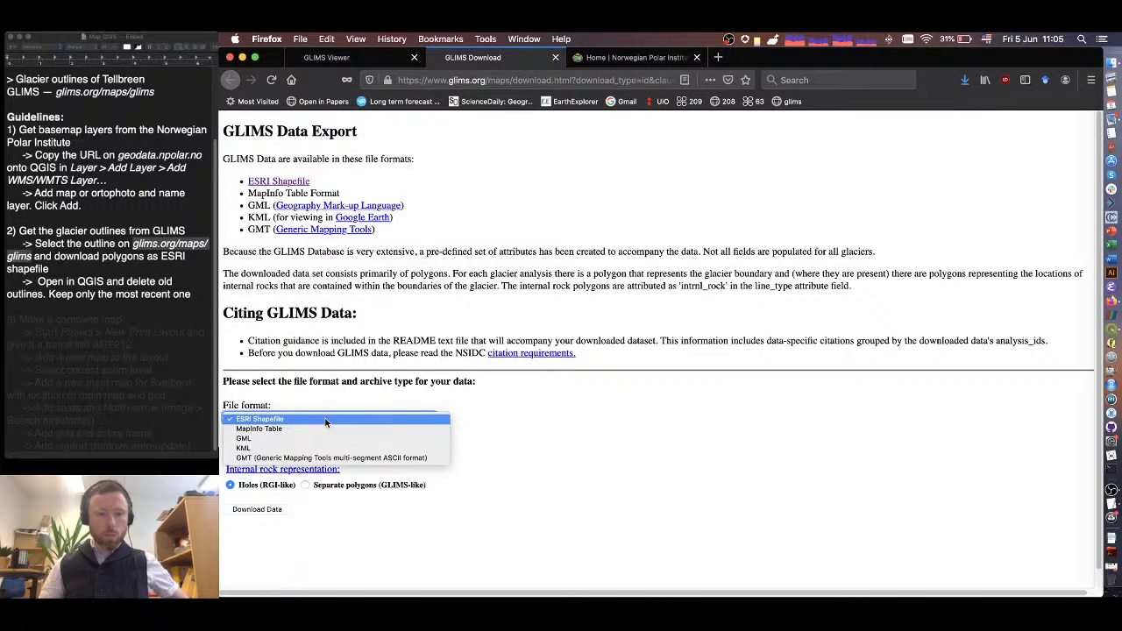
{"action": "left_click", "coordinate": [326, 420]}
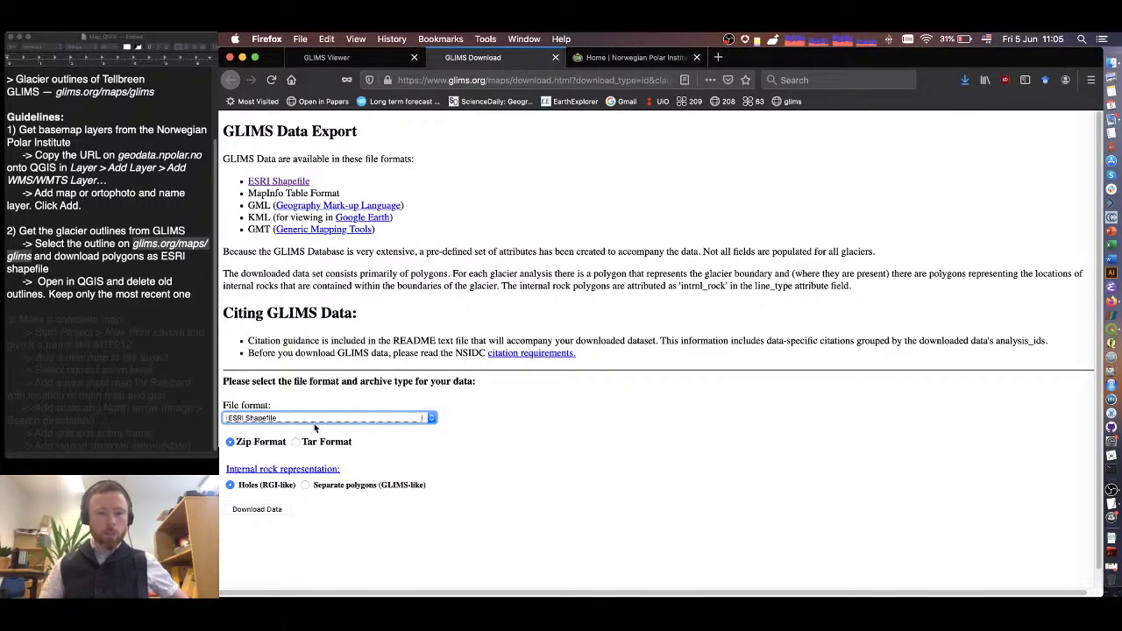
{"action": "left_click", "coordinate": [258, 509]}
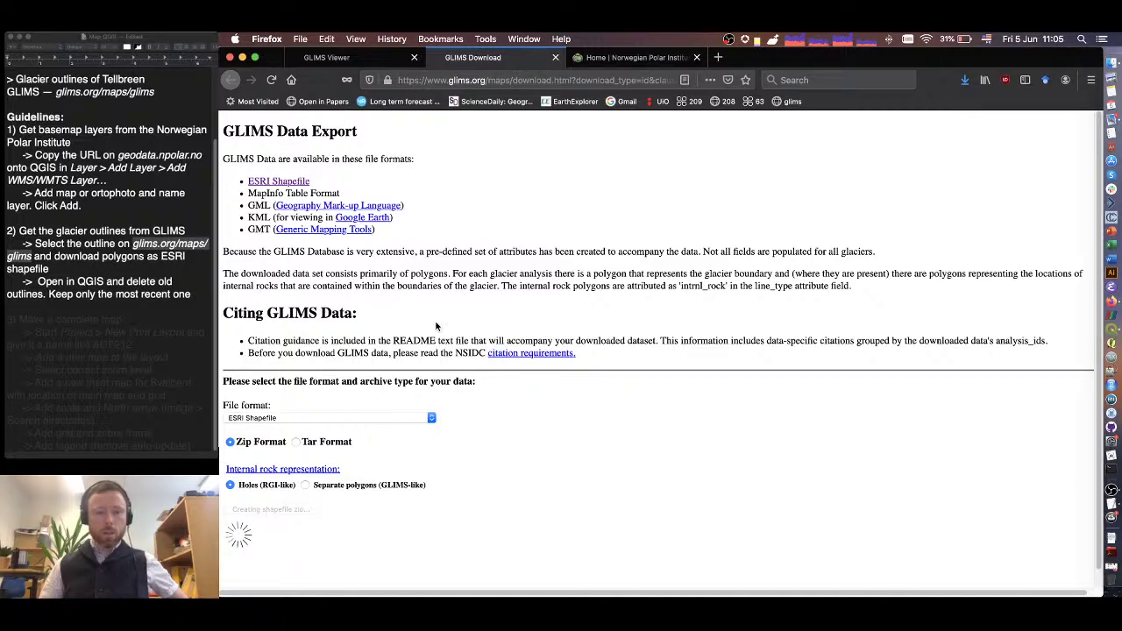
{"action": "left_click", "coordinate": [361, 65]}
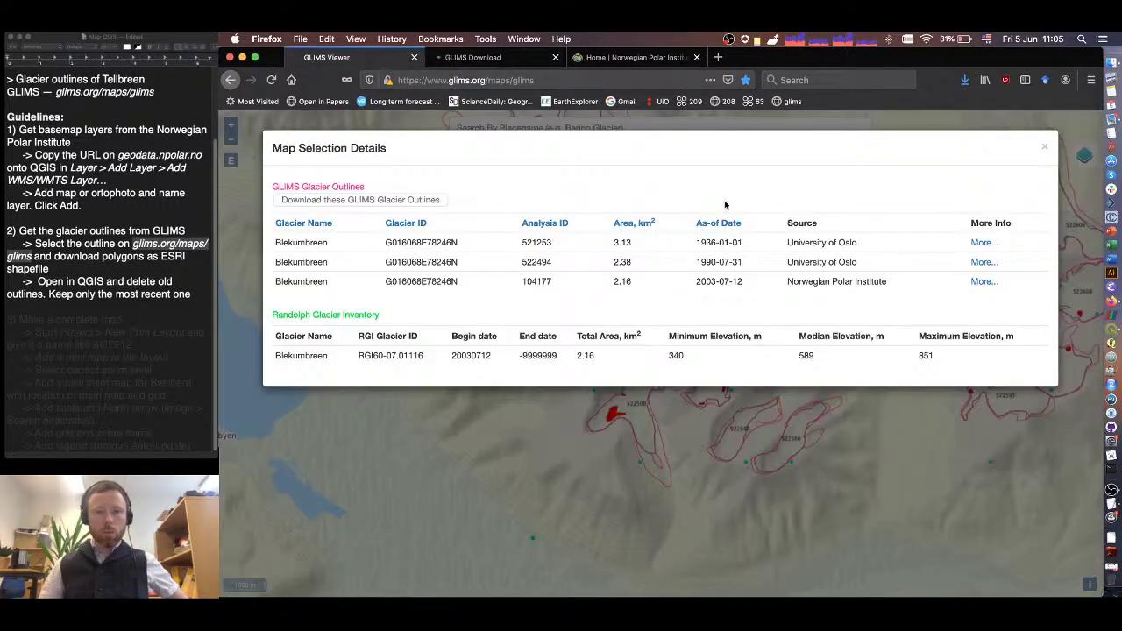
{"action": "left_click", "coordinate": [549, 329]}
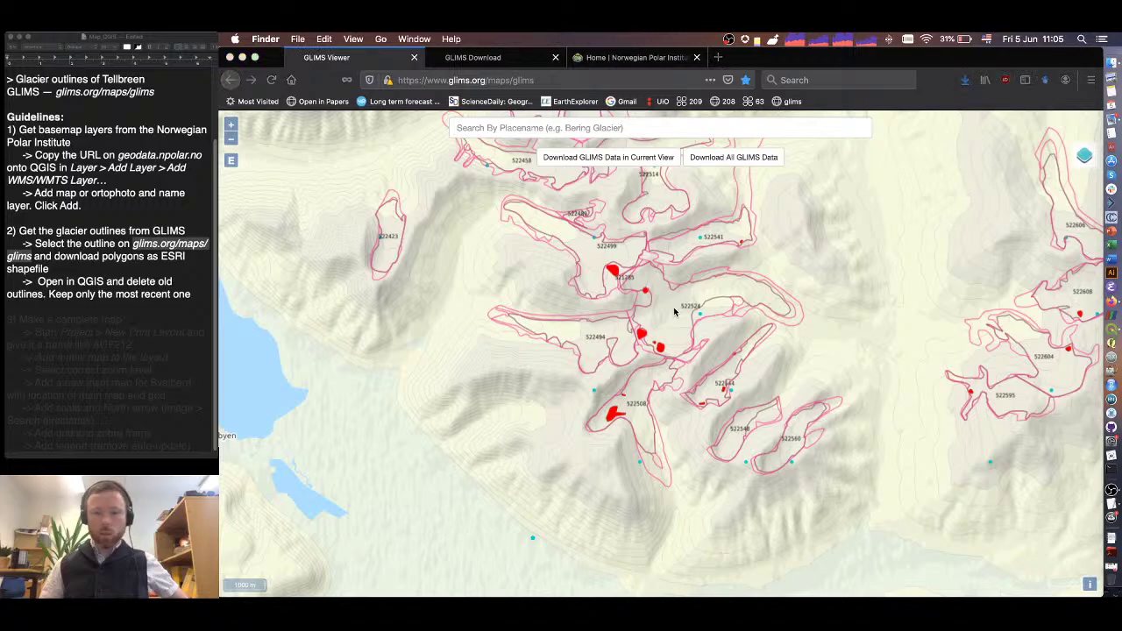
- Select glacier outline 522524 (Tellbreen), download its GLIMS outlines as a zipped ESRI Shapefile, and close the selection details in the viewer
{"action": "left_click", "coordinate": [716, 373]}
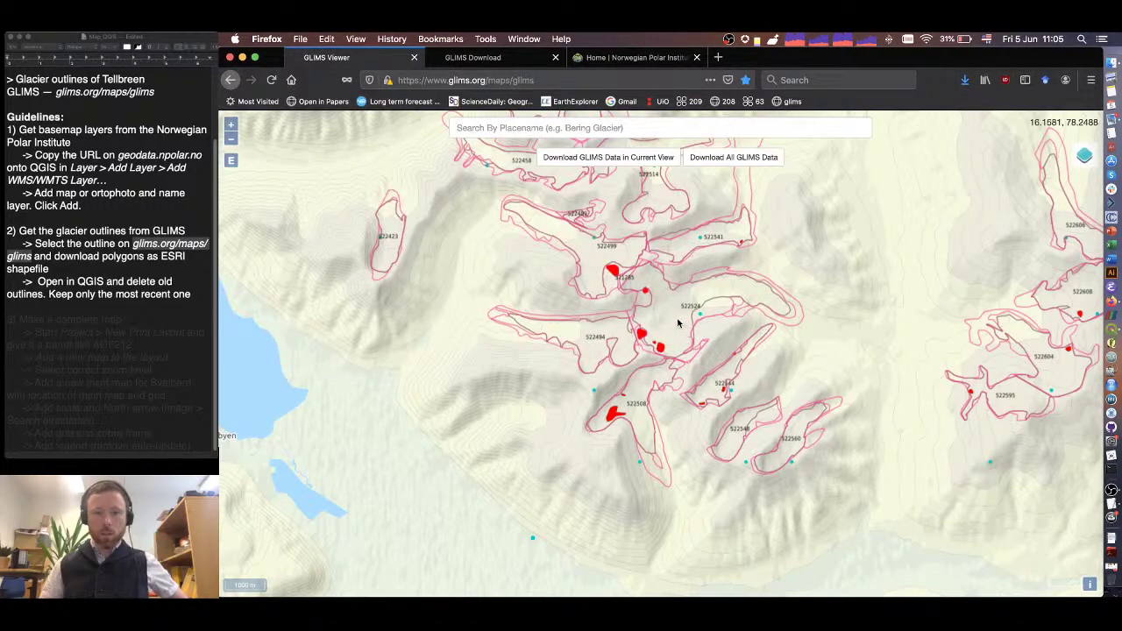
{"action": "left_click", "coordinate": [678, 323]}
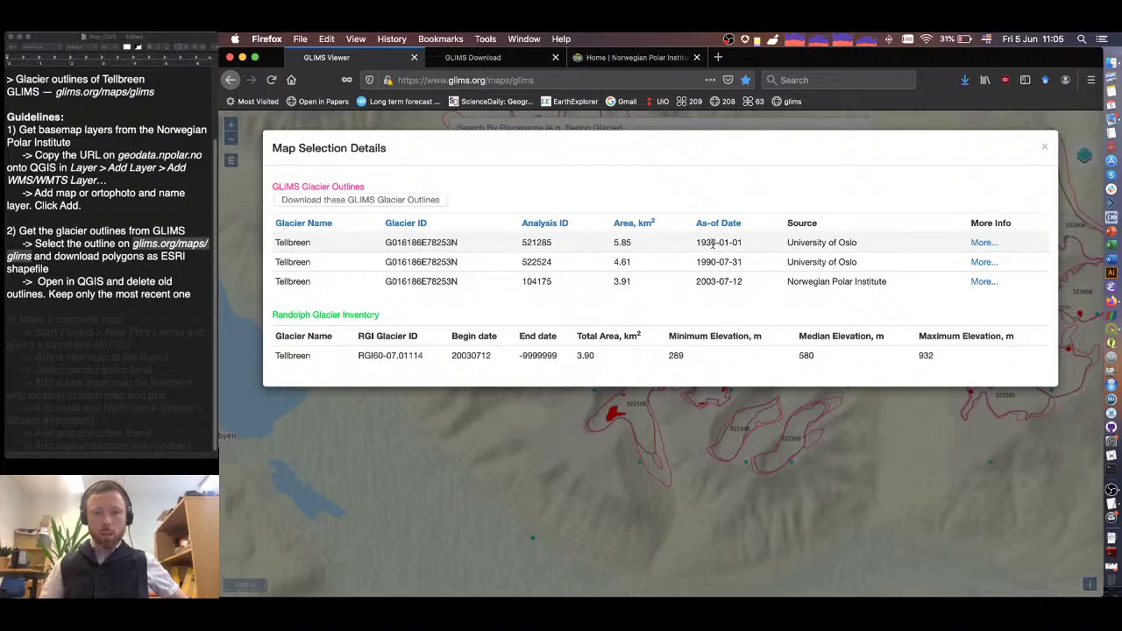
{"action": "left_click", "coordinate": [362, 201]}
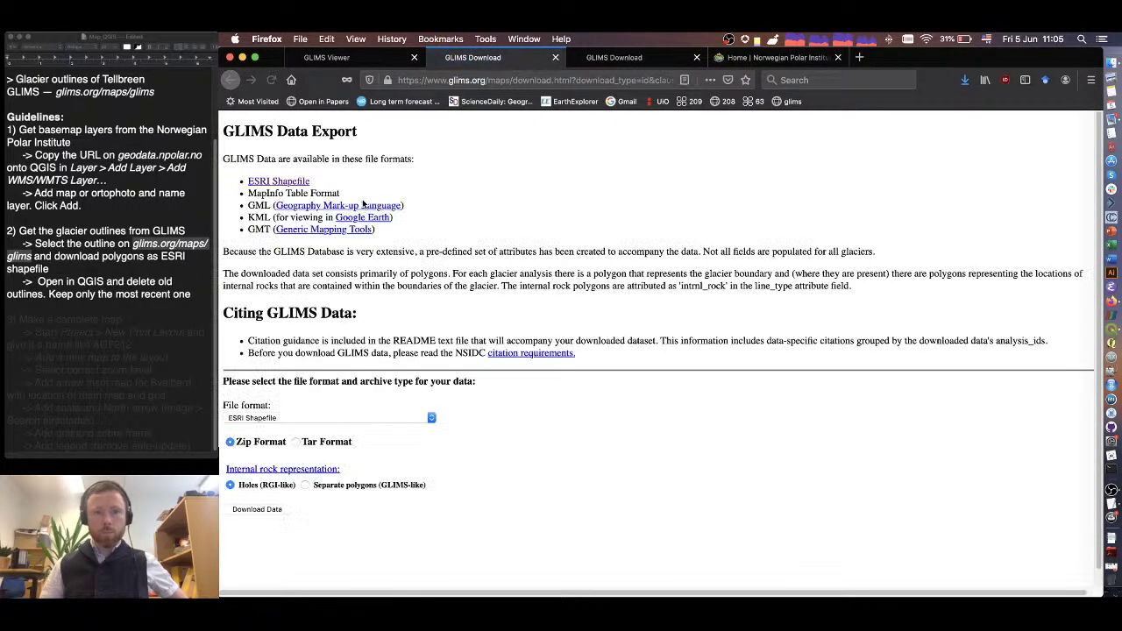
{"action": "left_click", "coordinate": [257, 509]}
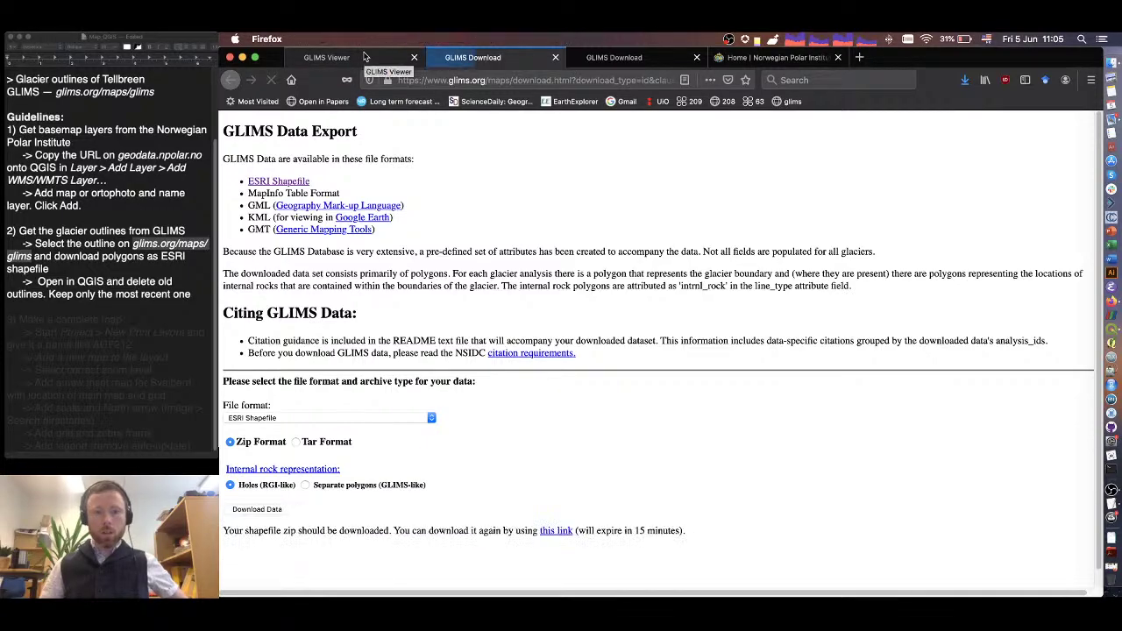
{"action": "left_click", "coordinate": [548, 329]}
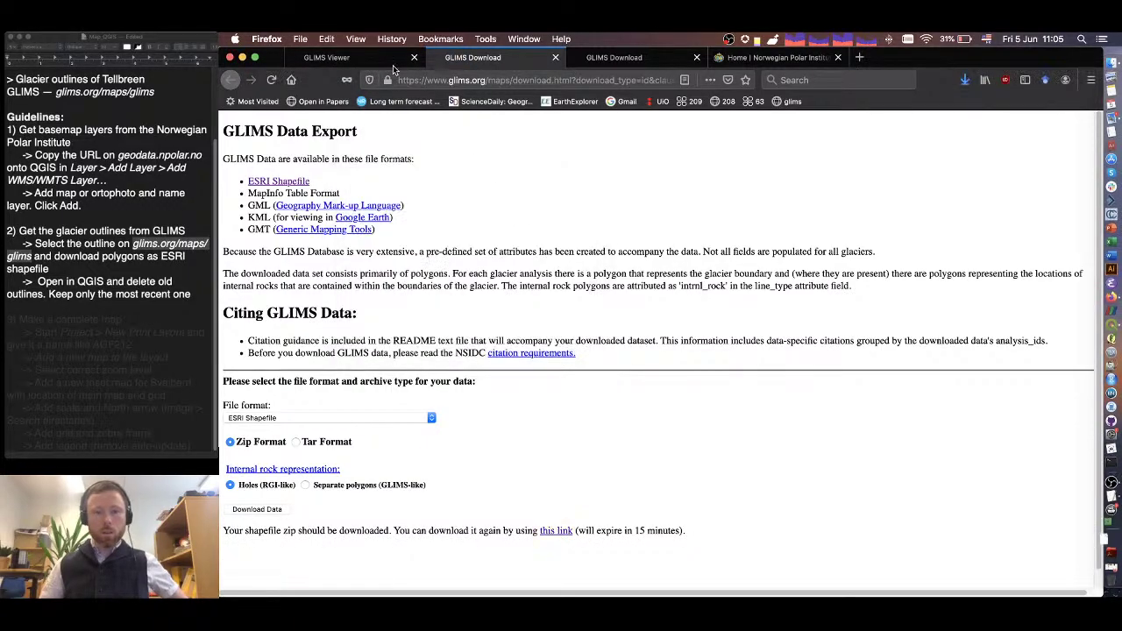
{"action": "key", "text": "ctrl+shift+Tab"}
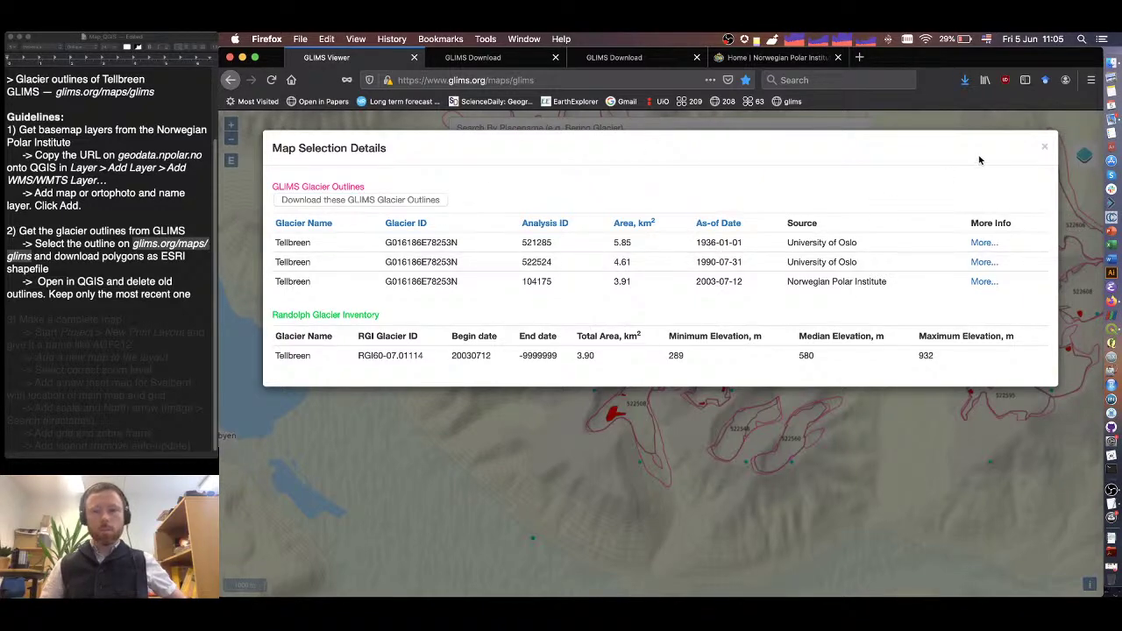
{"action": "left_click", "coordinate": [1043, 148]}
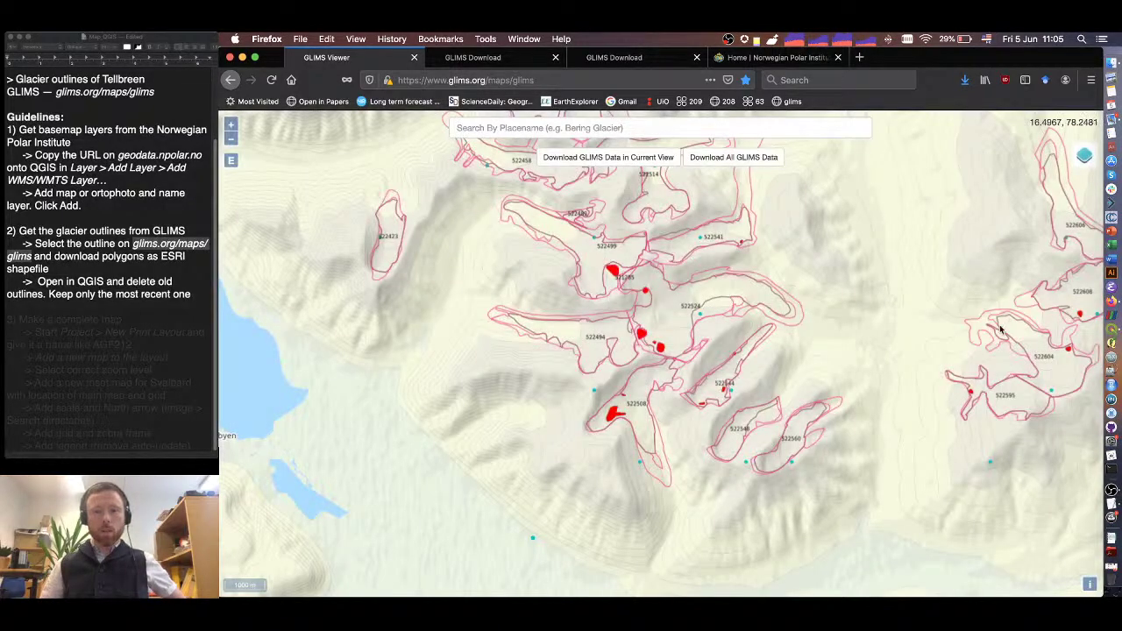
- Switch to QGIS and bring the Finder window of the Downloads folder in front of the project
{"action": "left_click", "coordinate": [1109, 328]}
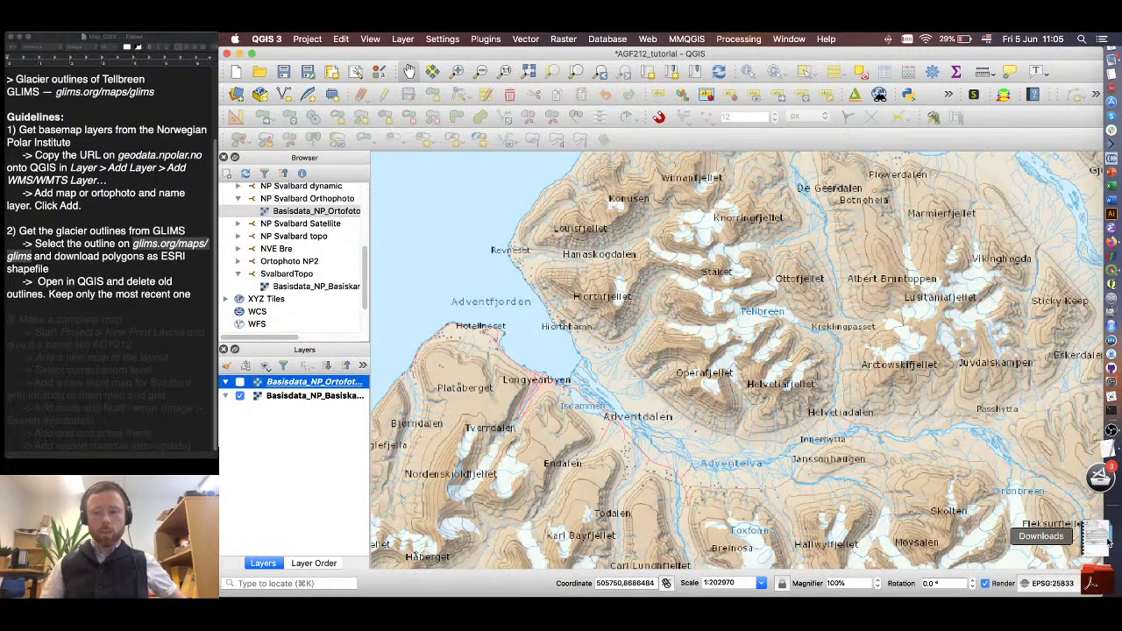
{"action": "left_click", "coordinate": [1108, 542]}
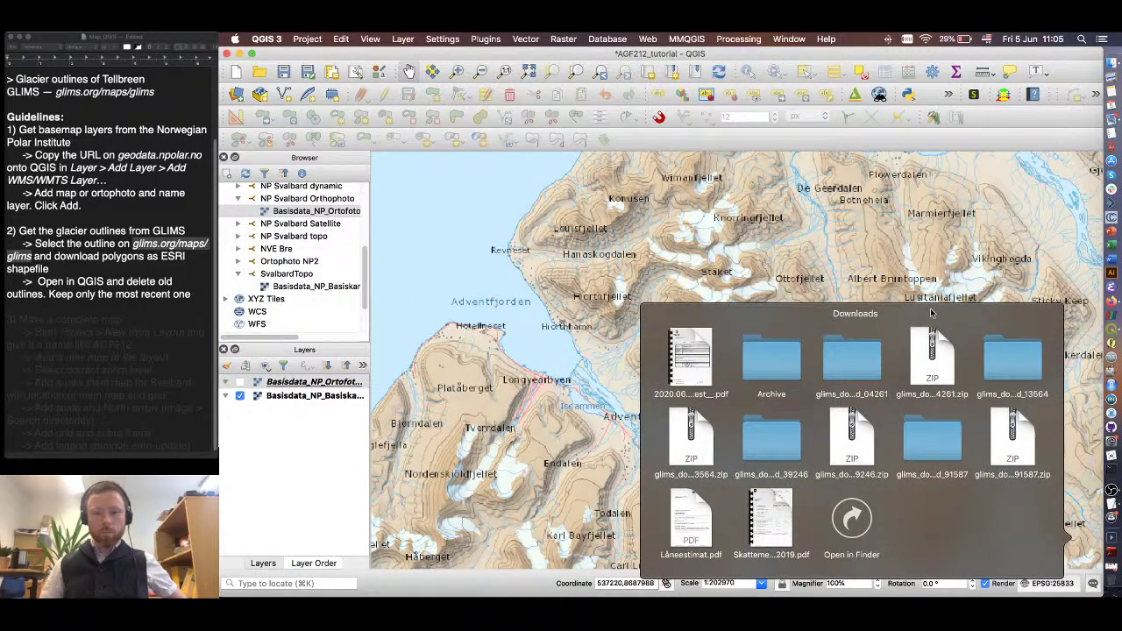
{"action": "mouse_move", "coordinate": [1120, 33]}
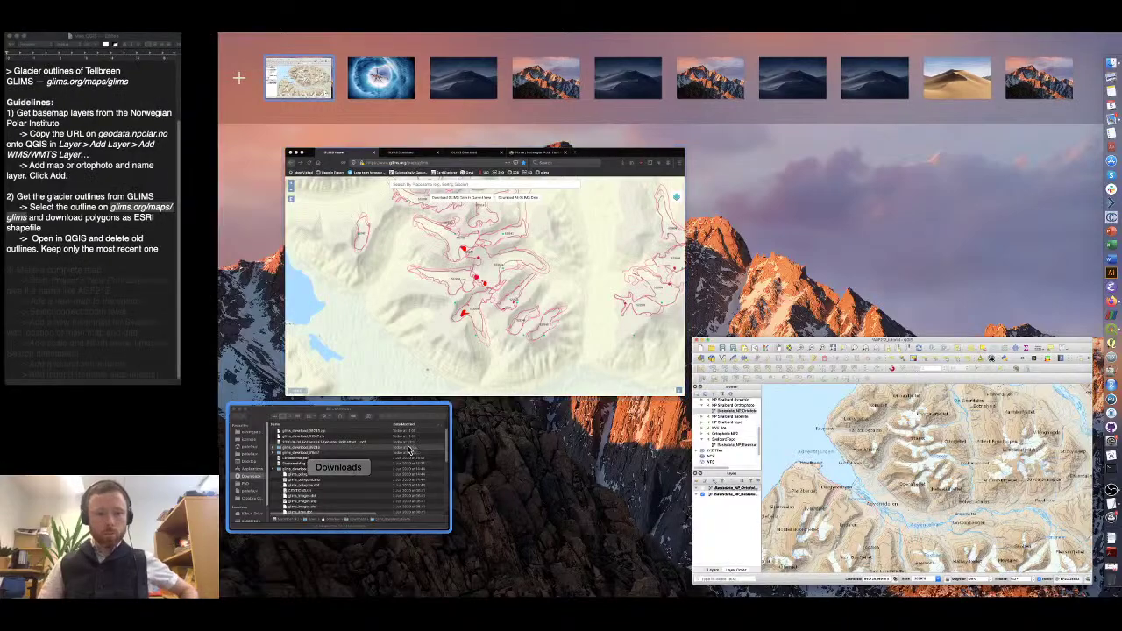
{"action": "left_click", "coordinate": [410, 448]}
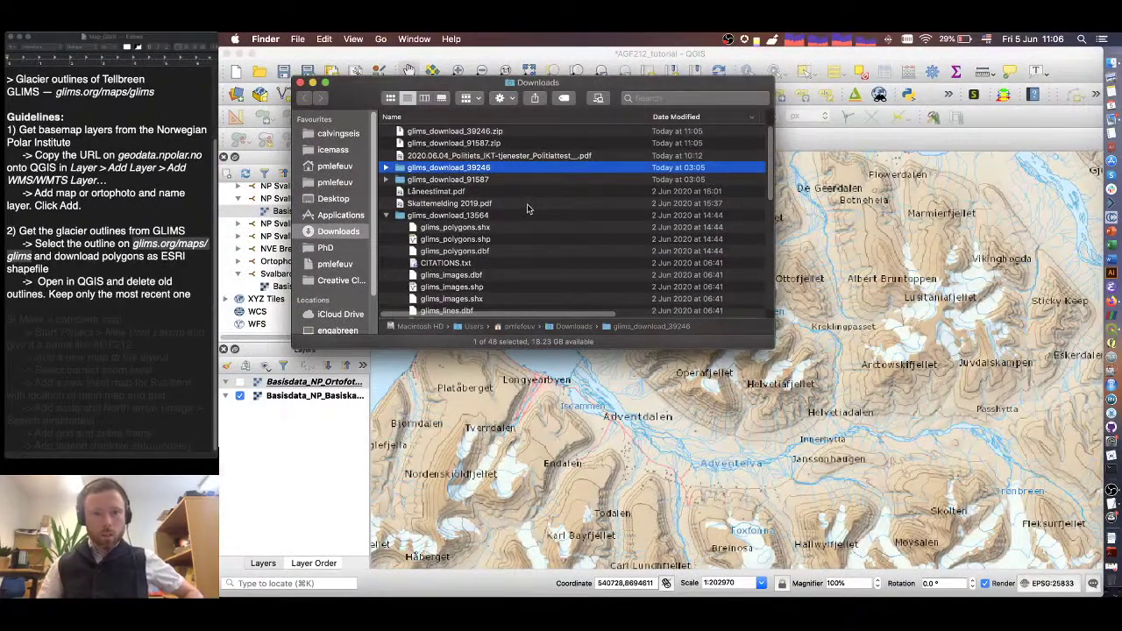
- Expand the glims_download_39246 folder and open its glims_polygons.shp as a layer in QGIS
{"action": "key", "text": "Right"}
{"action": "key", "text": "Down"}
{"action": "key", "text": "Down"}
{"action": "key", "text": "Down"}
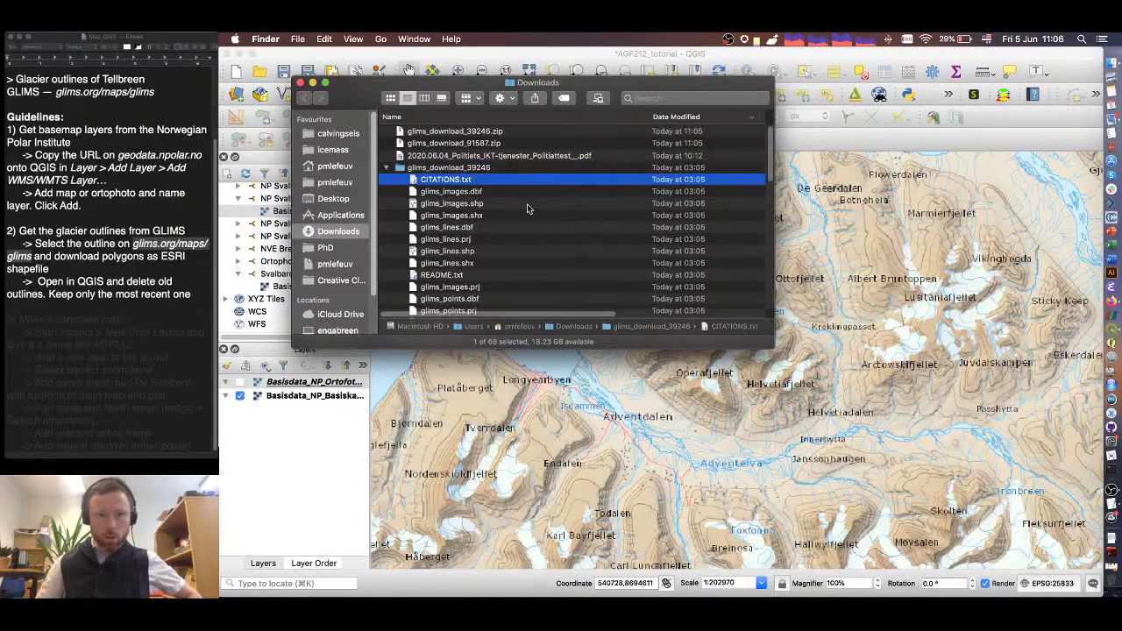
{"action": "scroll", "coordinate": [527, 209], "scroll_direction": "down", "scroll_amount": 5}
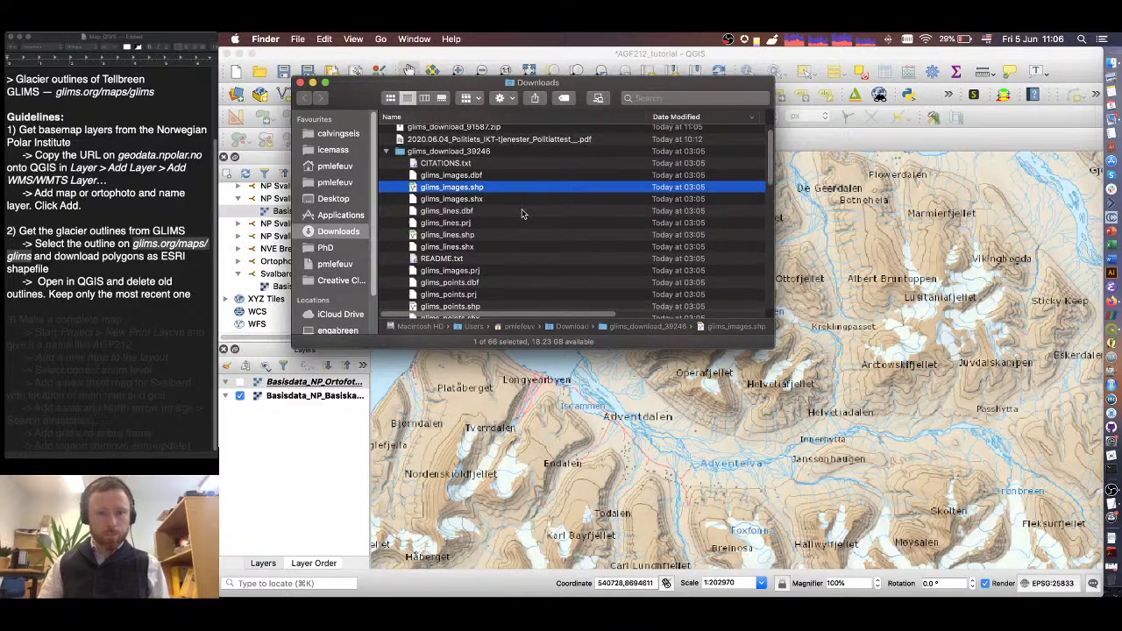
{"action": "left_click", "coordinate": [483, 249]}
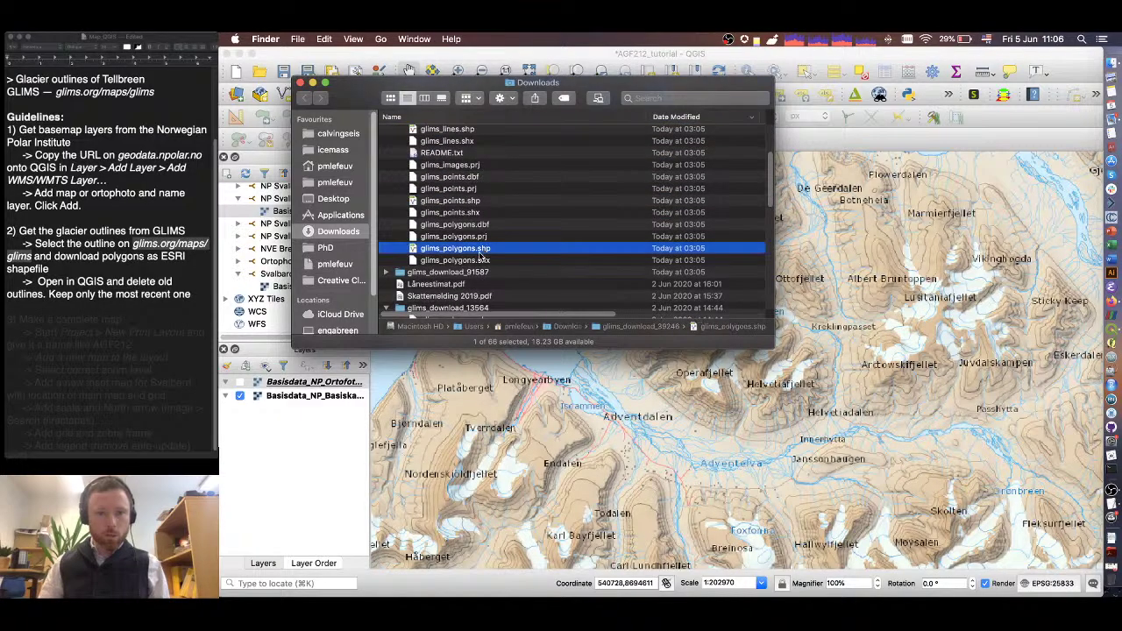
{"action": "double_click", "coordinate": [469, 254]}
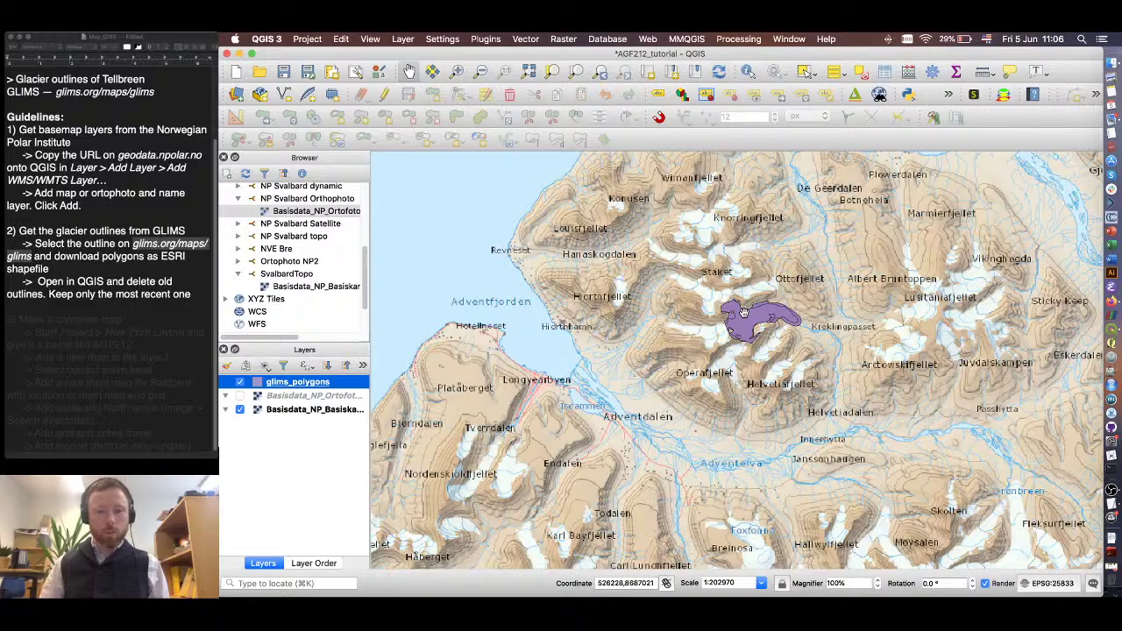
- Bring up the Finder Downloads window, expand the glims_download_91587 folder and open its glims_polygons.shp as a layer in QGIS
{"action": "key", "text": "ctrl+Up"}
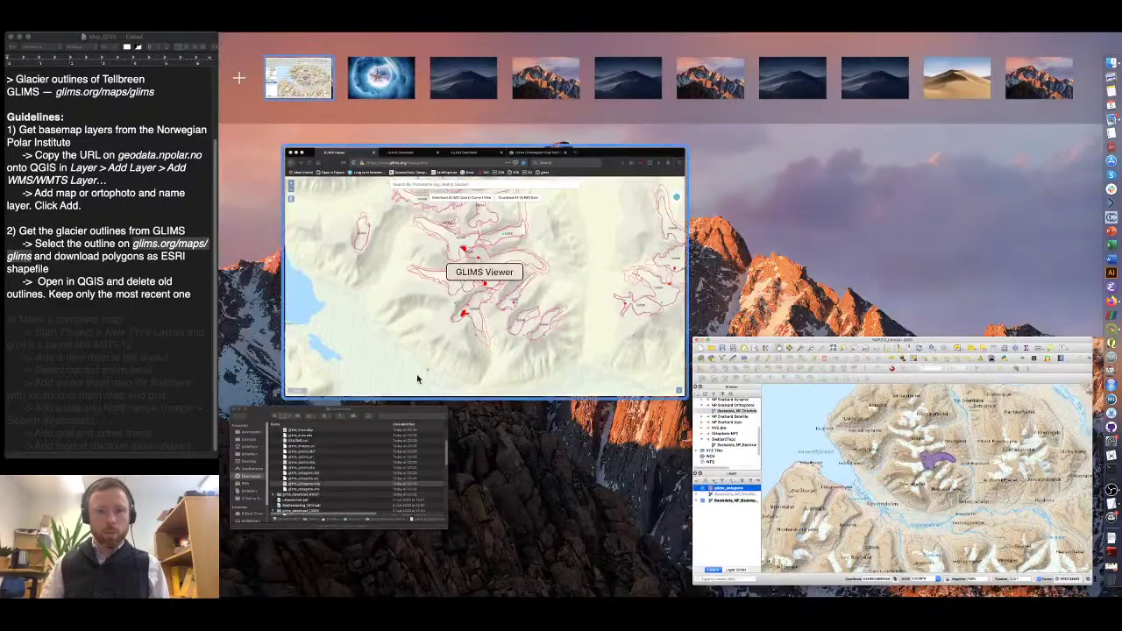
{"action": "left_click", "coordinate": [359, 469]}
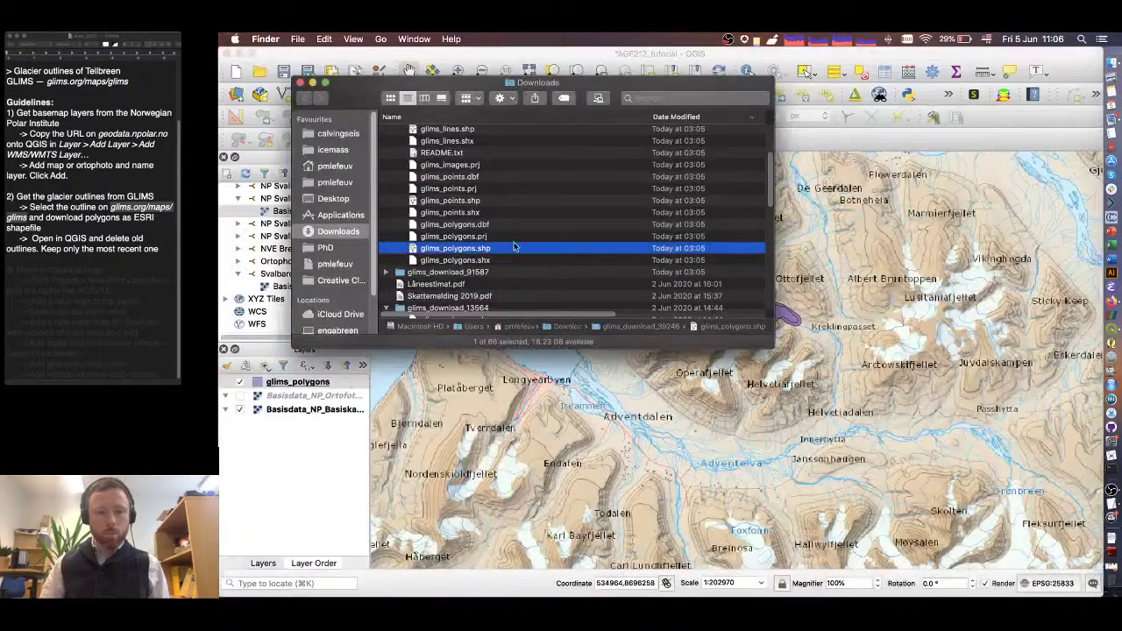
{"action": "key", "text": "Left"}
{"action": "key", "text": "Left"}
{"action": "key", "text": "Down"}
{"action": "key", "text": "Right"}
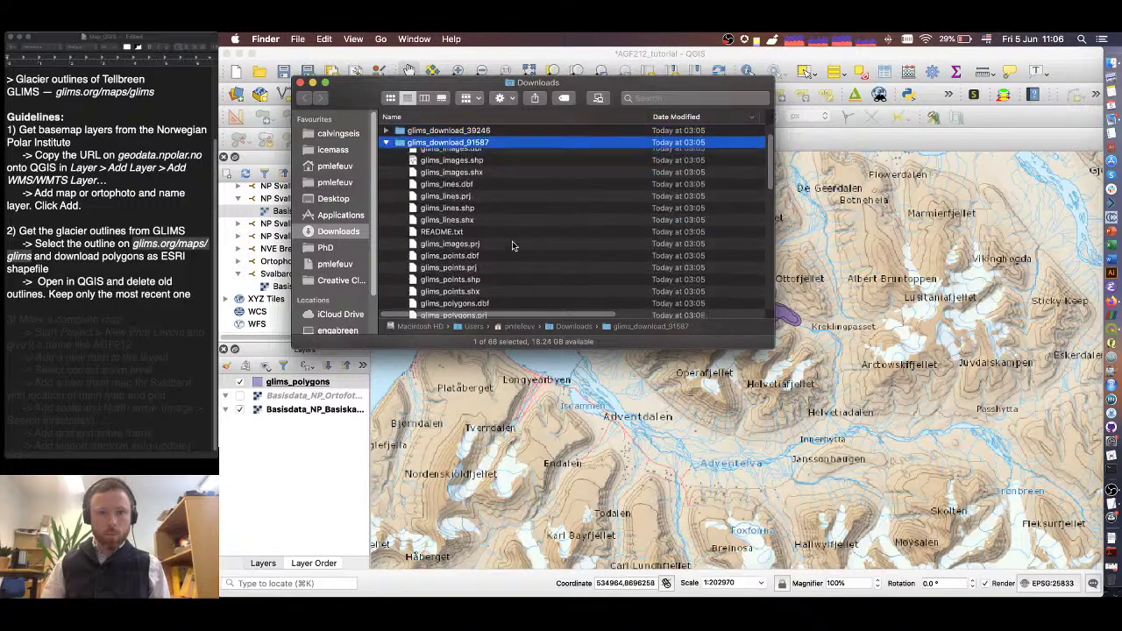
{"action": "key", "text": "Down"}
{"action": "scroll", "coordinate": [512, 241], "scroll_direction": "down", "scroll_amount": 3}
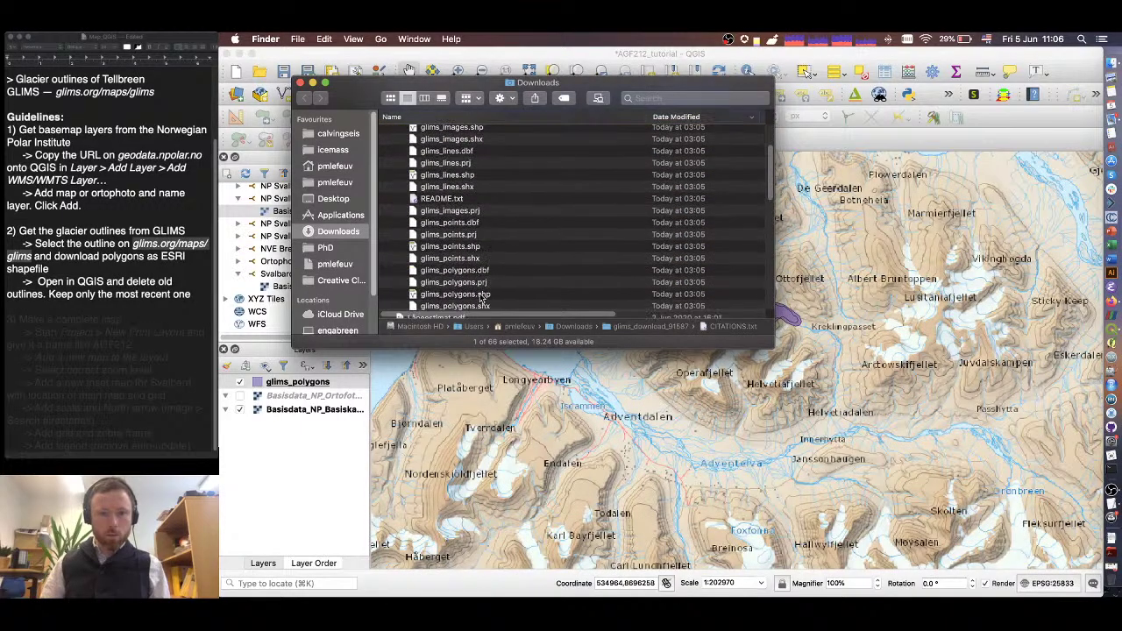
{"action": "double_click", "coordinate": [482, 296]}
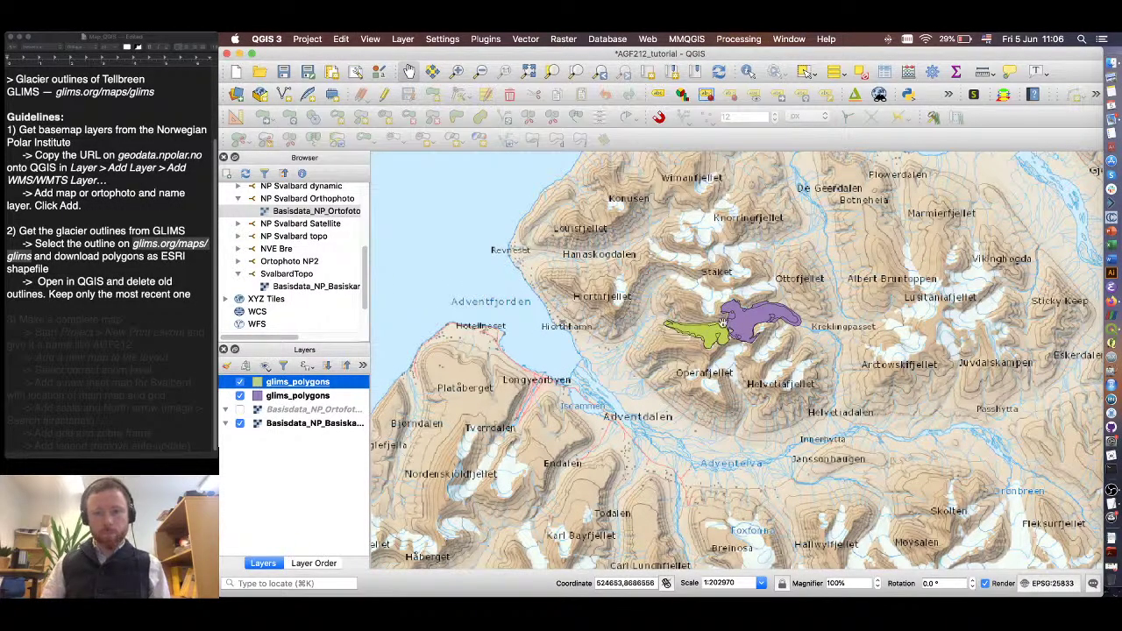
{"action": "scroll", "coordinate": [723, 323], "scroll_direction": "up", "scroll_amount": 2}
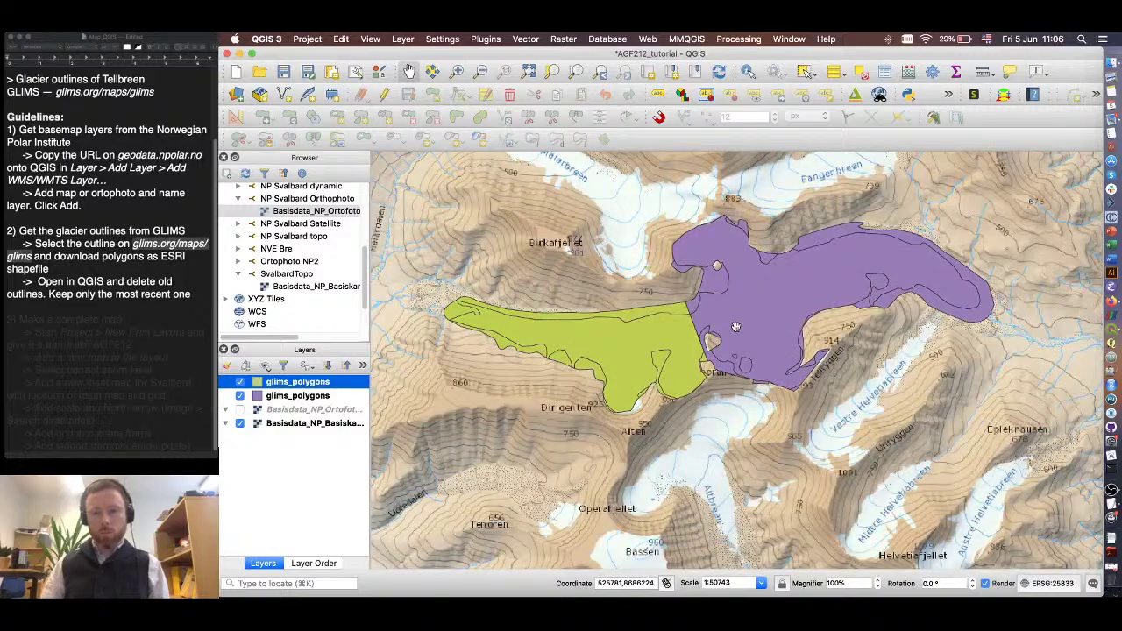
{"action": "scroll", "coordinate": [682, 334], "scroll_direction": "down", "scroll_amount": 1}
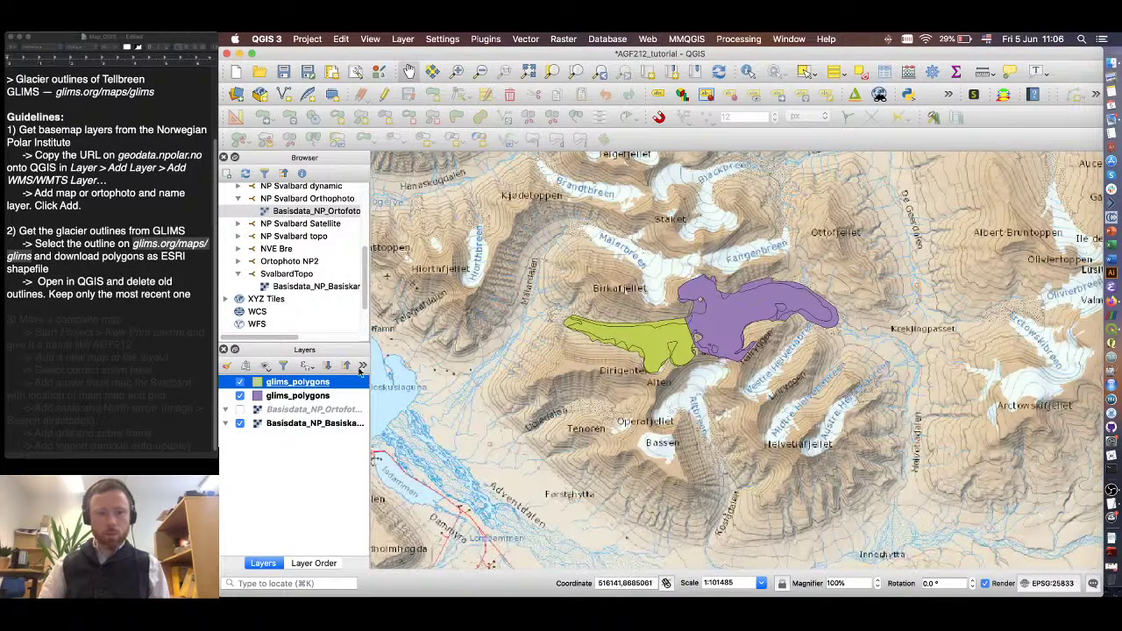
{"action": "left_click", "coordinate": [315, 396], "text": "shift"}
{"action": "right_click", "coordinate": [322, 388]}
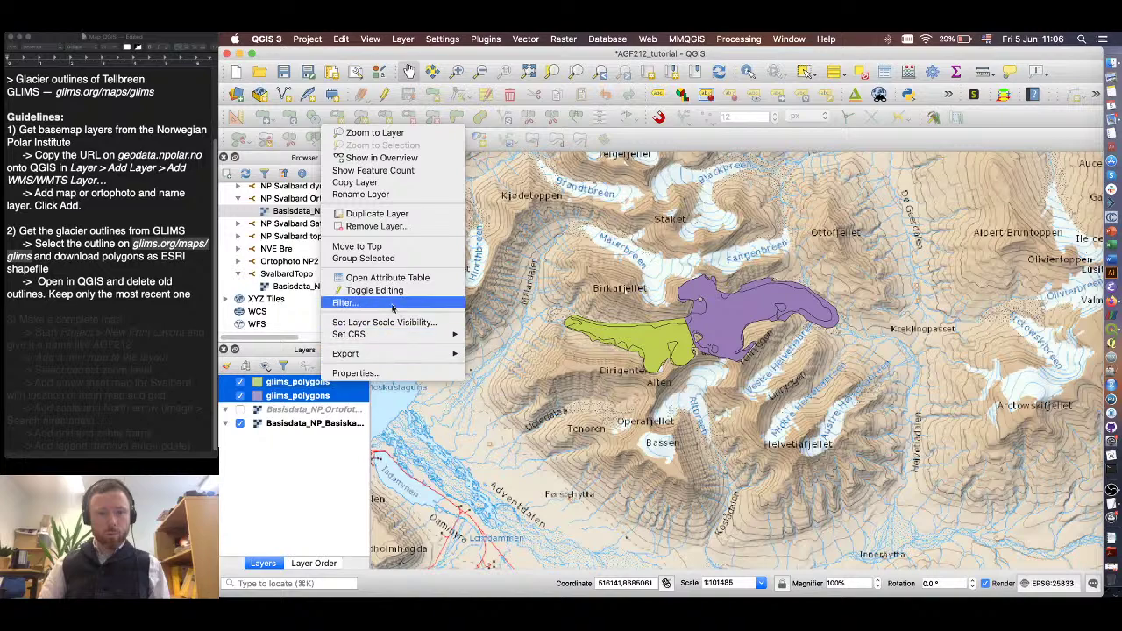
{"action": "left_click", "coordinate": [306, 434]}
{"action": "left_click", "coordinate": [306, 434]}
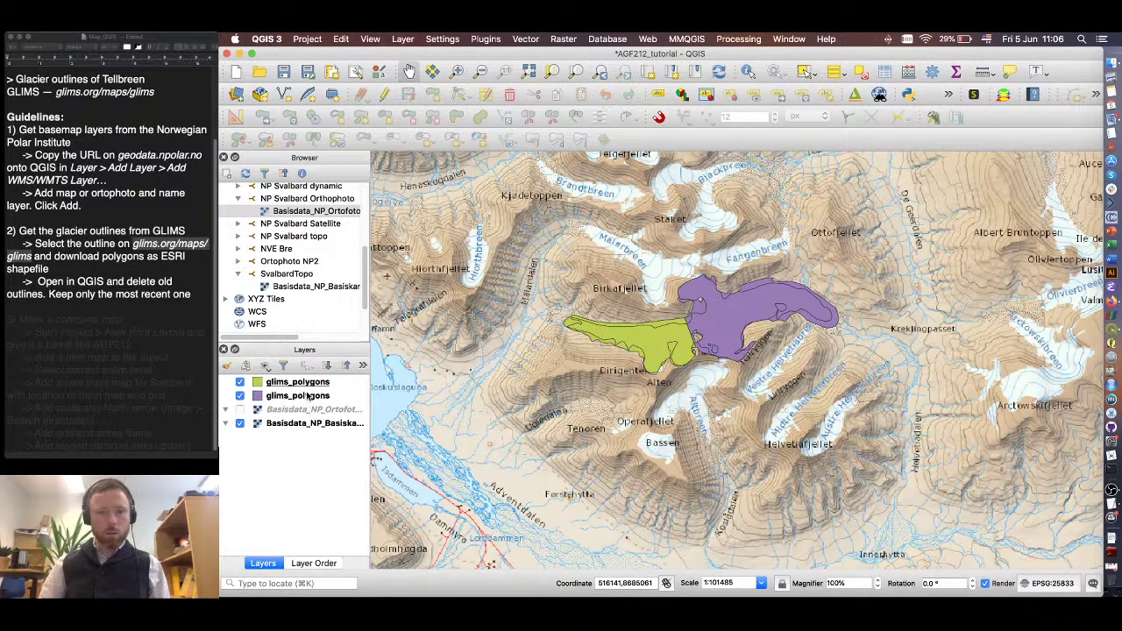
- Open the symbology of the purple glims_polygons layer and set its simple fill's stroke width to 1.06 mm
{"action": "left_click", "coordinate": [308, 397]}
{"action": "right_click", "coordinate": [308, 397]}
{"action": "mouse_move", "coordinate": [368, 372]}
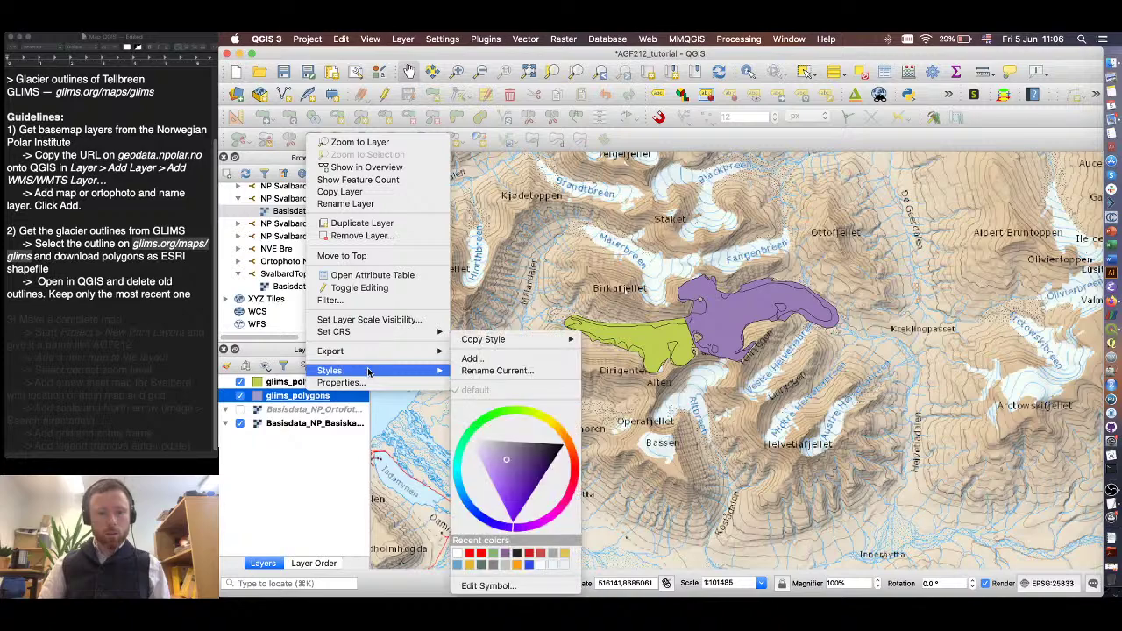
{"action": "left_click", "coordinate": [447, 383]}
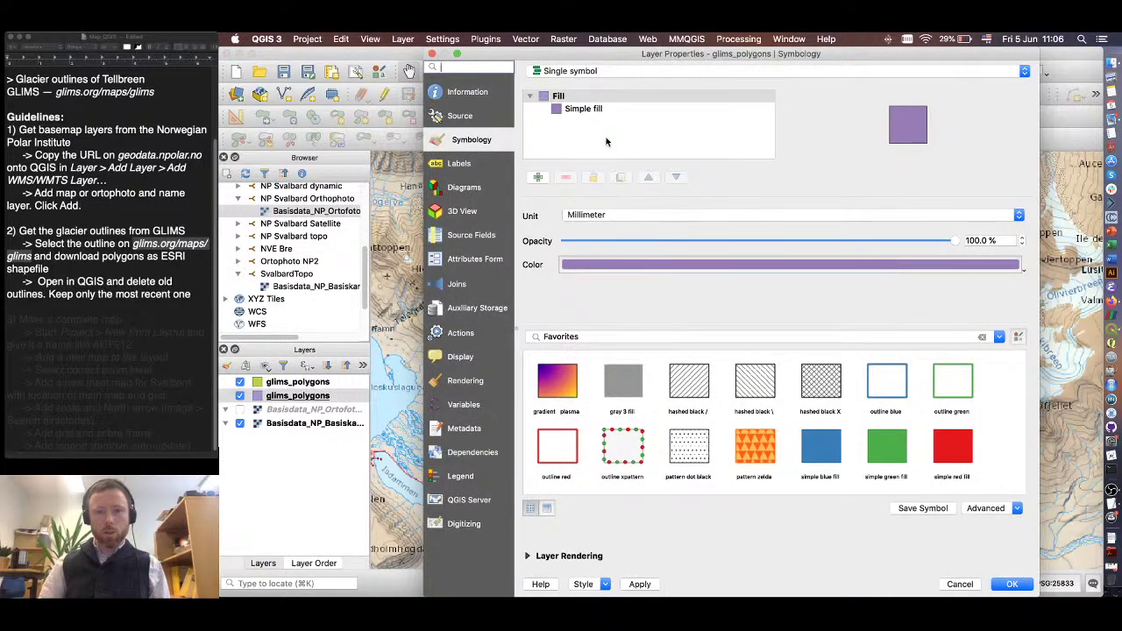
{"action": "left_click", "coordinate": [586, 109]}
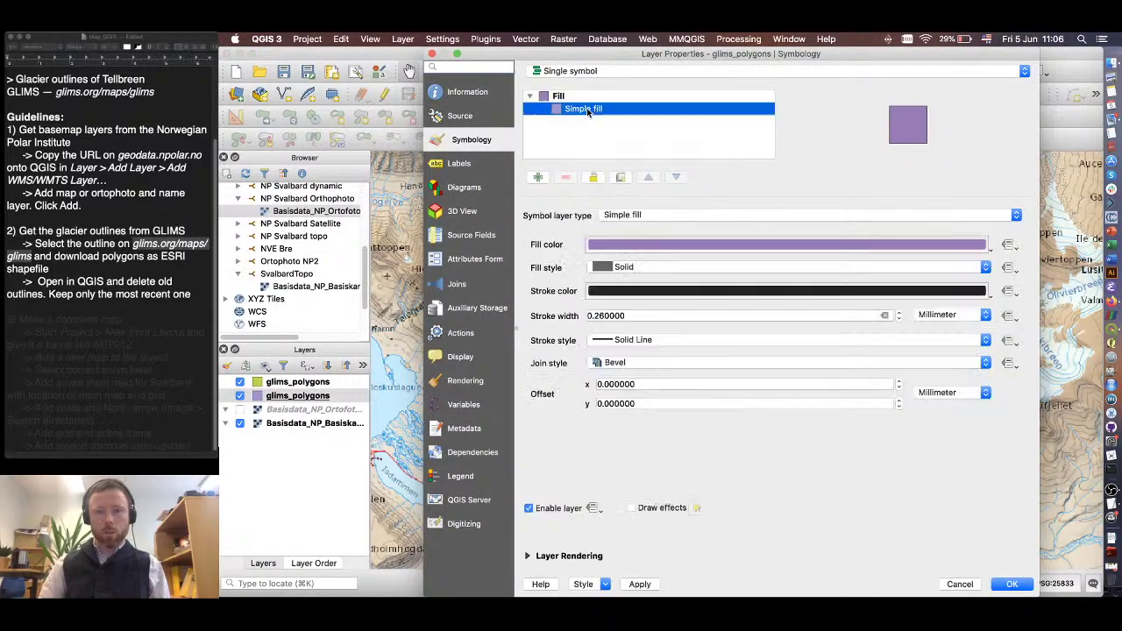
{"action": "left_click", "coordinate": [603, 316]}
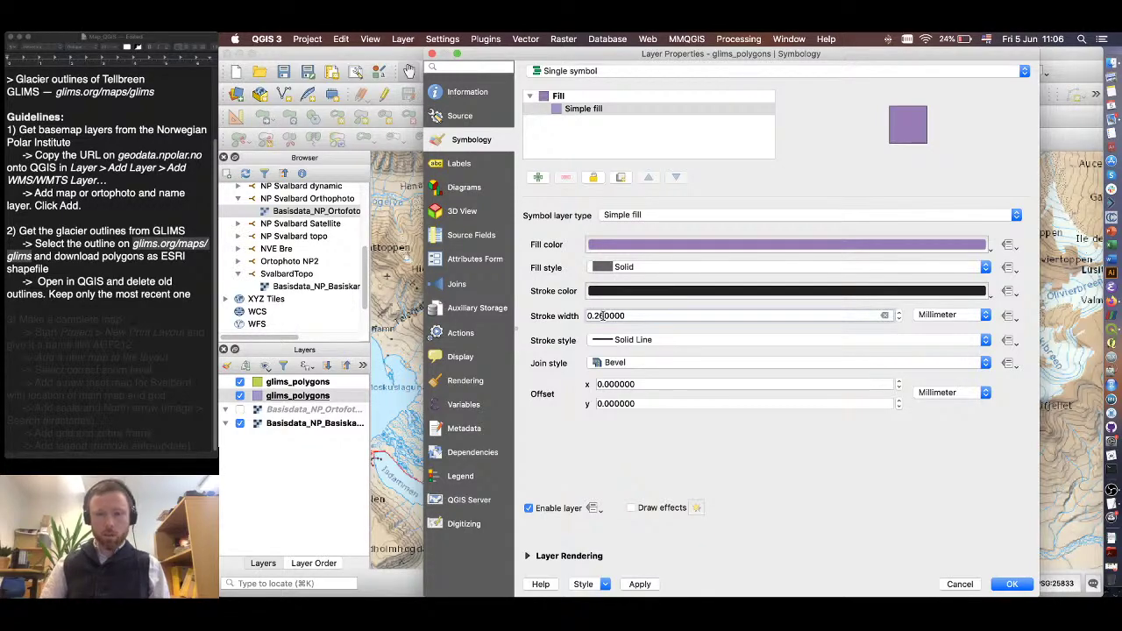
{"action": "scroll", "coordinate": [603, 315], "scroll_direction": "up", "scroll_amount": 4}
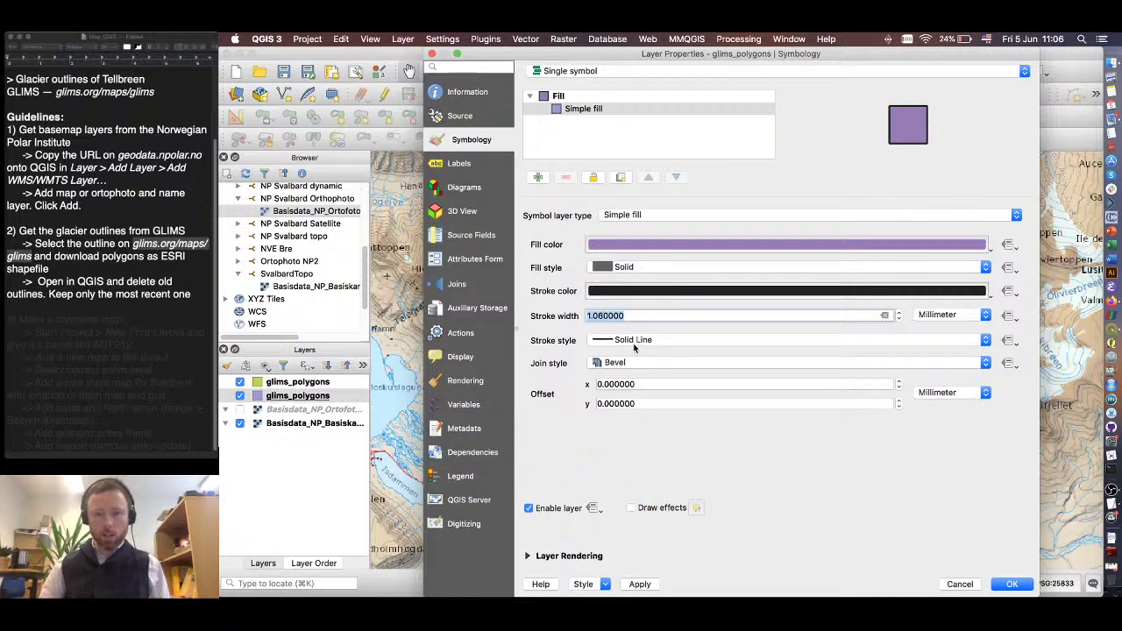
{"action": "left_click", "coordinate": [654, 362]}
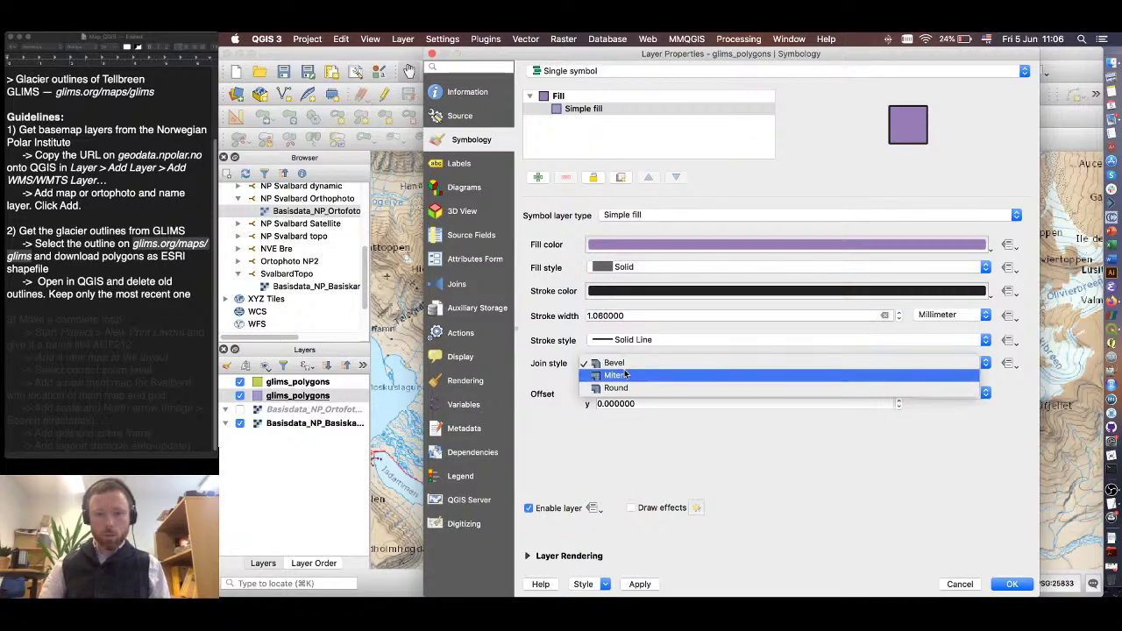
{"action": "left_click", "coordinate": [655, 363]}
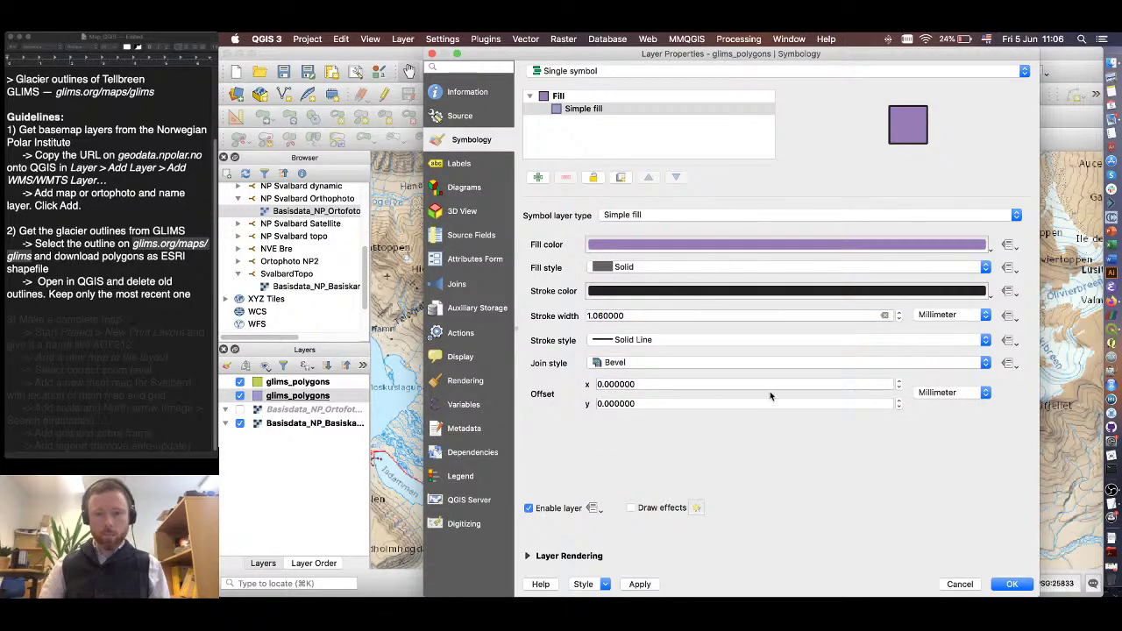
- Reduce the opacity of the layer's fill color to 35% and accept the layer properties
{"action": "left_click", "coordinate": [747, 243]}
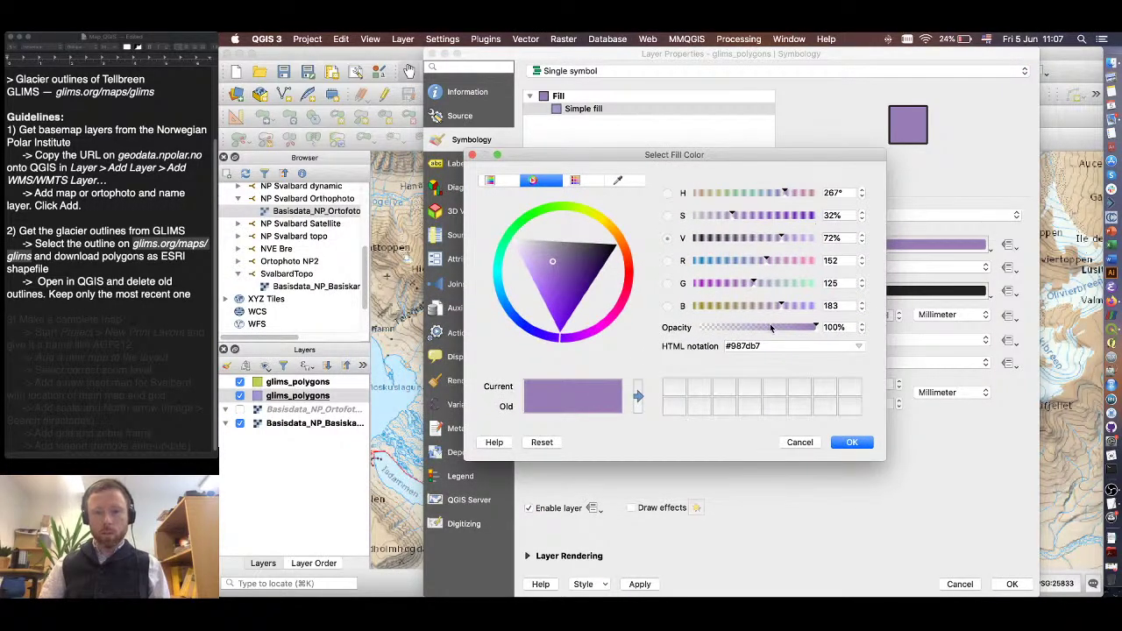
{"action": "left_click_drag", "start_coordinate": [772, 327], "coordinate": [742, 328]}
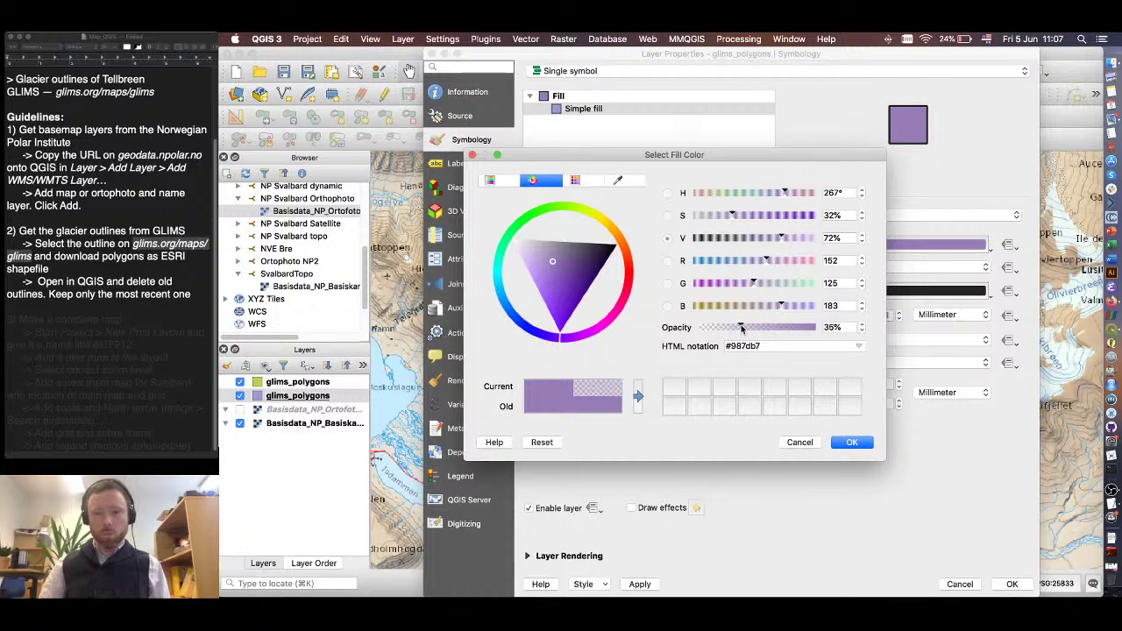
{"action": "left_click", "coordinate": [851, 442]}
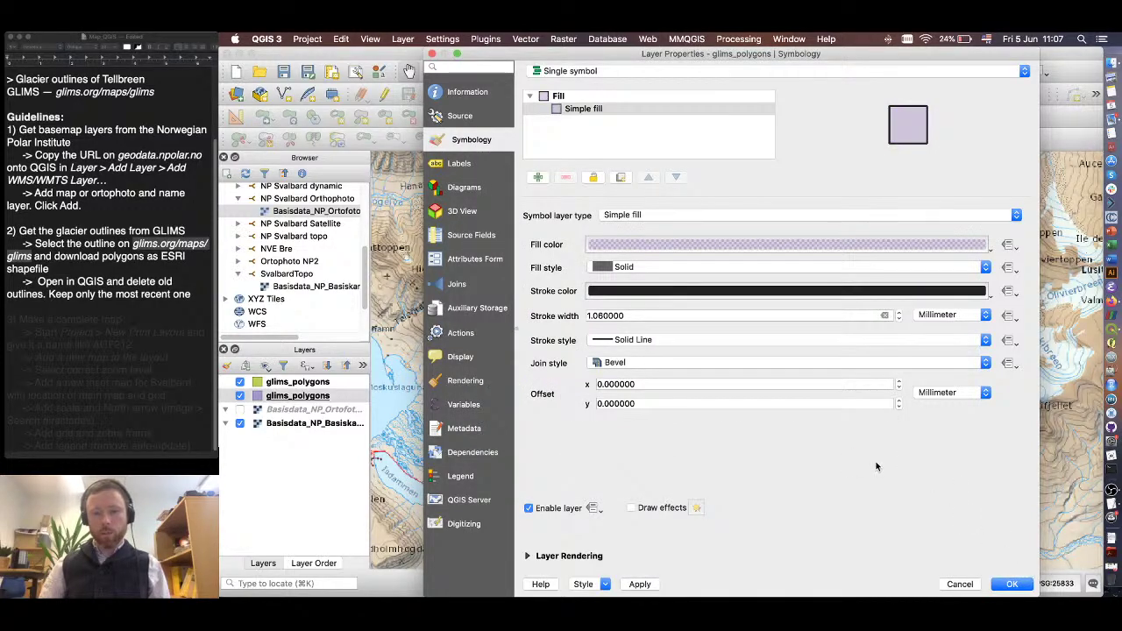
{"action": "left_click", "coordinate": [1012, 583]}
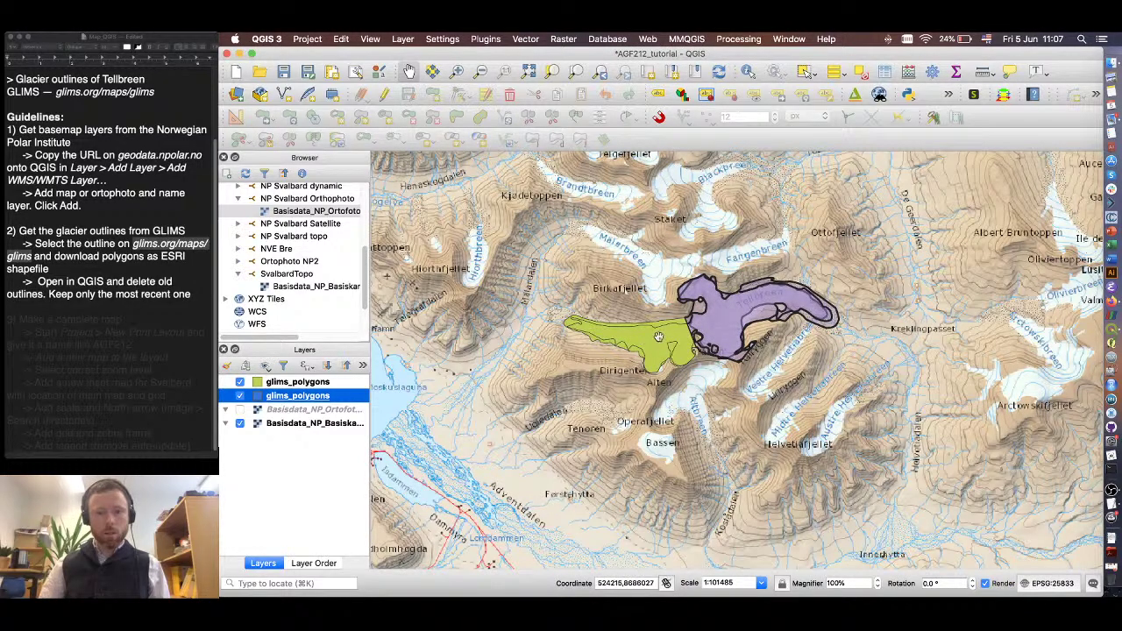
- Copy the symbology of the purple Tellbreen polygon layer and paste it onto the green Blekumbreen glims_polygons layer
{"action": "right_click", "coordinate": [318, 404]}
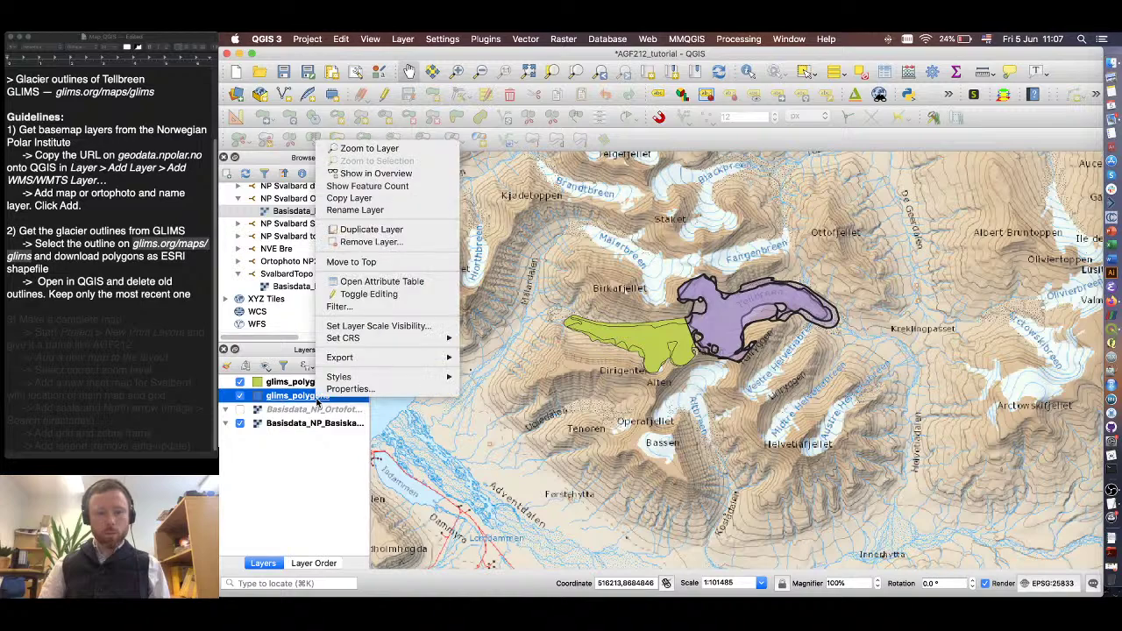
{"action": "mouse_move", "coordinate": [346, 377]}
{"action": "mouse_move", "coordinate": [504, 344]}
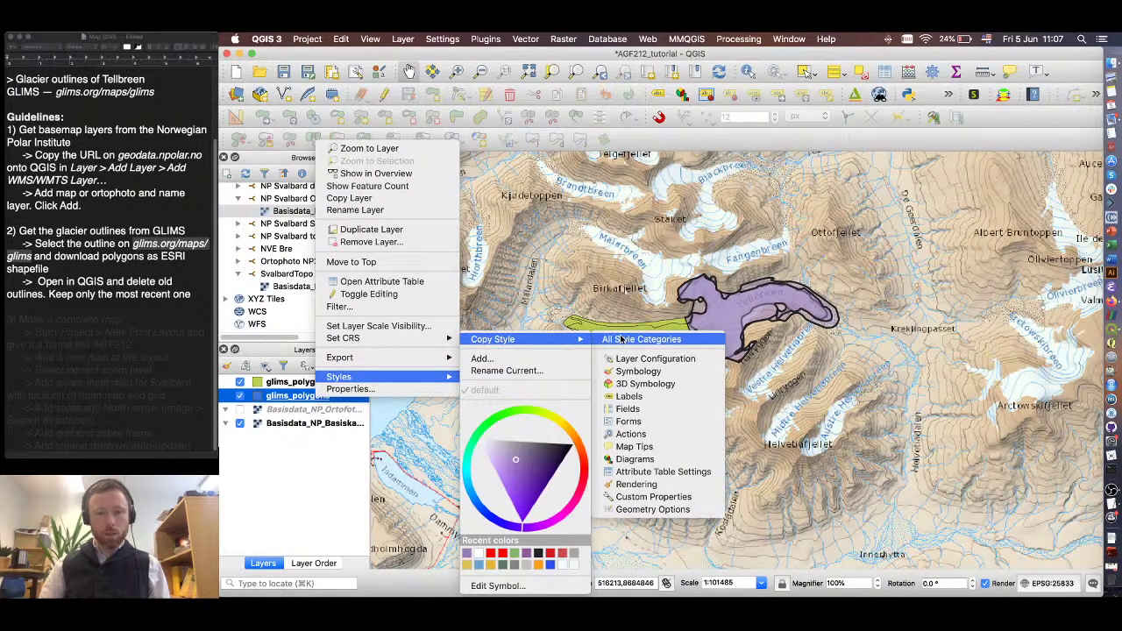
{"action": "left_click", "coordinate": [635, 372]}
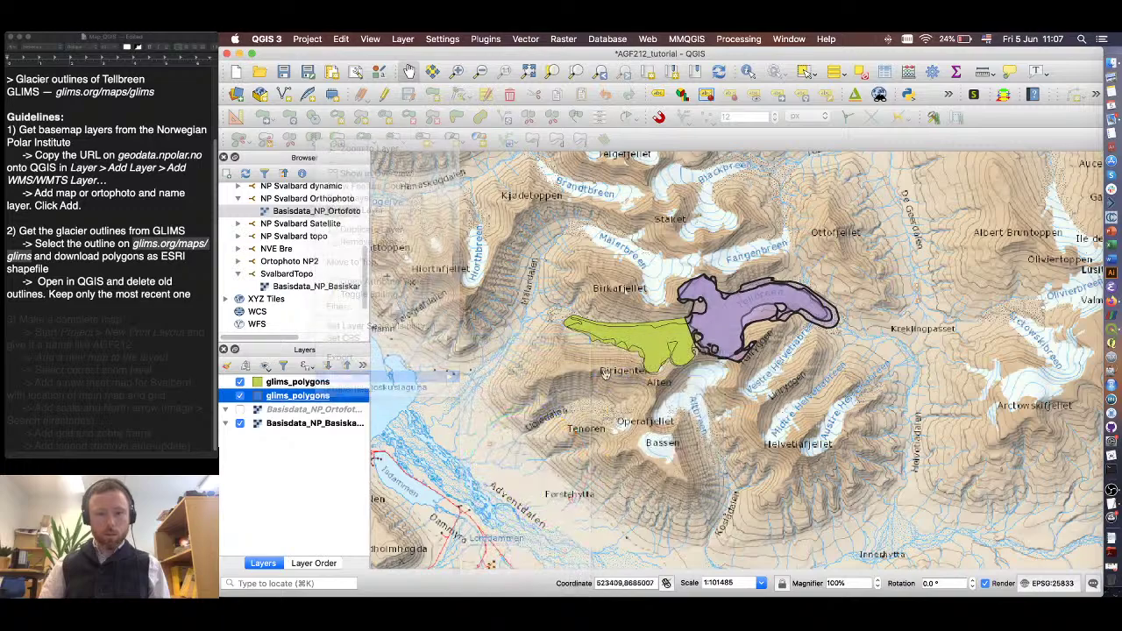
{"action": "right_click", "coordinate": [319, 383]}
{"action": "mouse_move", "coordinate": [393, 357]}
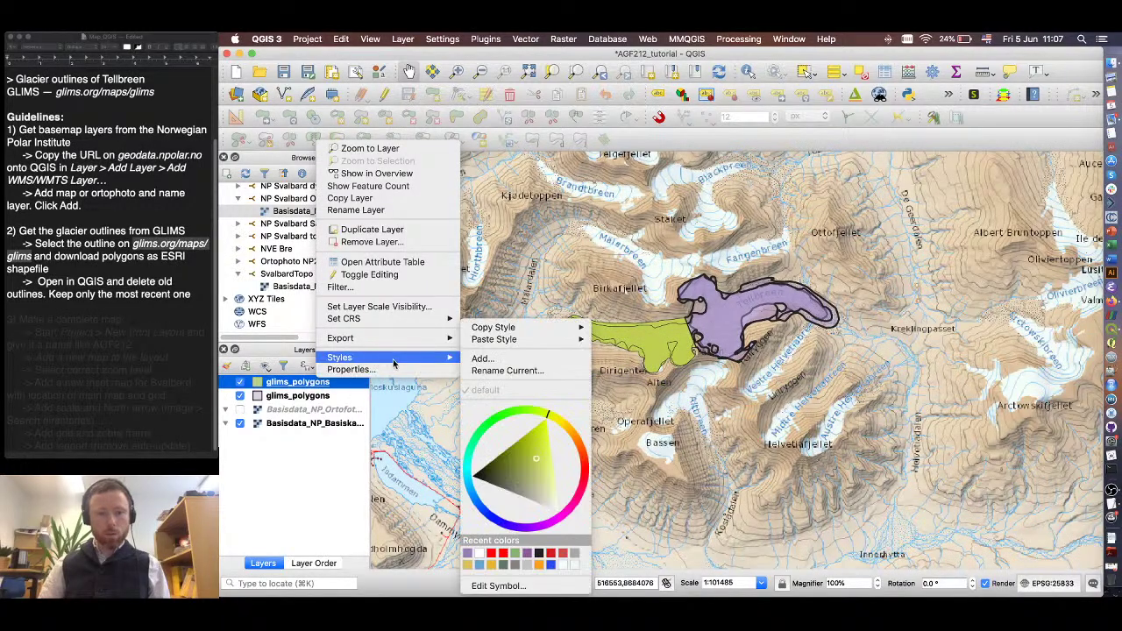
{"action": "mouse_move", "coordinate": [520, 345]}
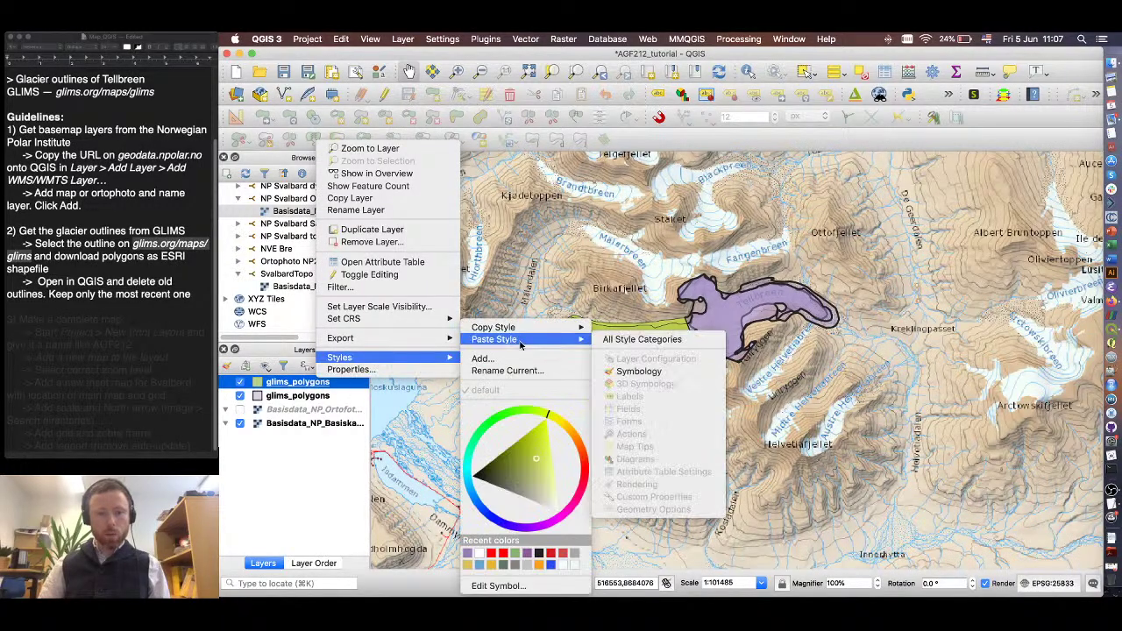
{"action": "left_click", "coordinate": [640, 339]}
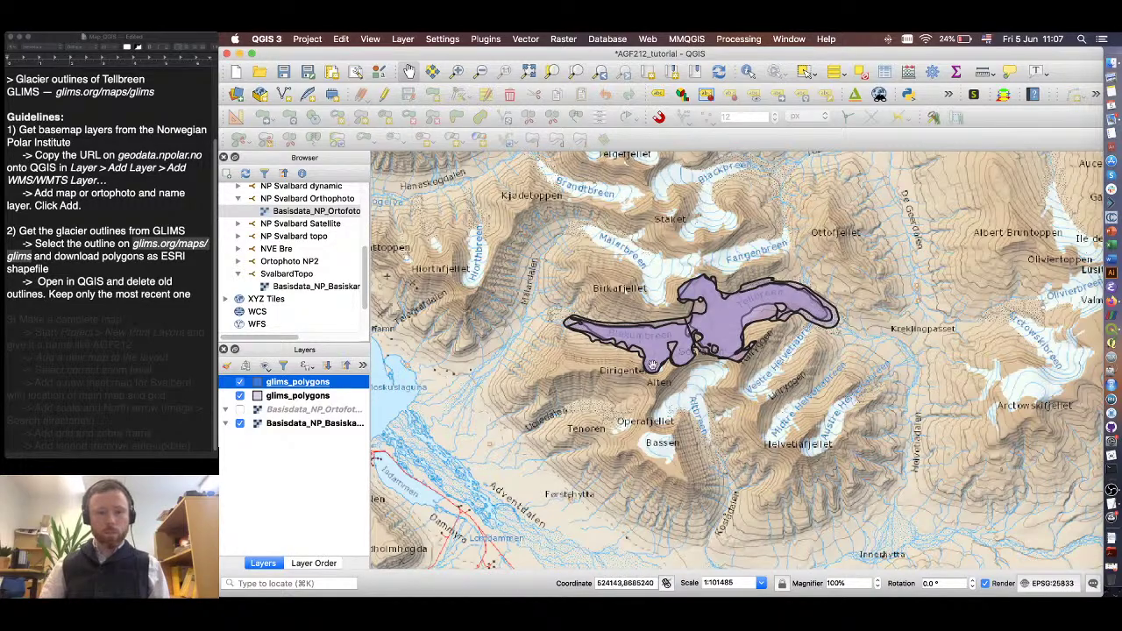
- Open the attribute table of the Tellbreen glims_polygons layer and compare the source dates of outlines 104175, 521285 and 522524
{"action": "scroll", "coordinate": [693, 348], "scroll_direction": "up", "scroll_amount": 1}
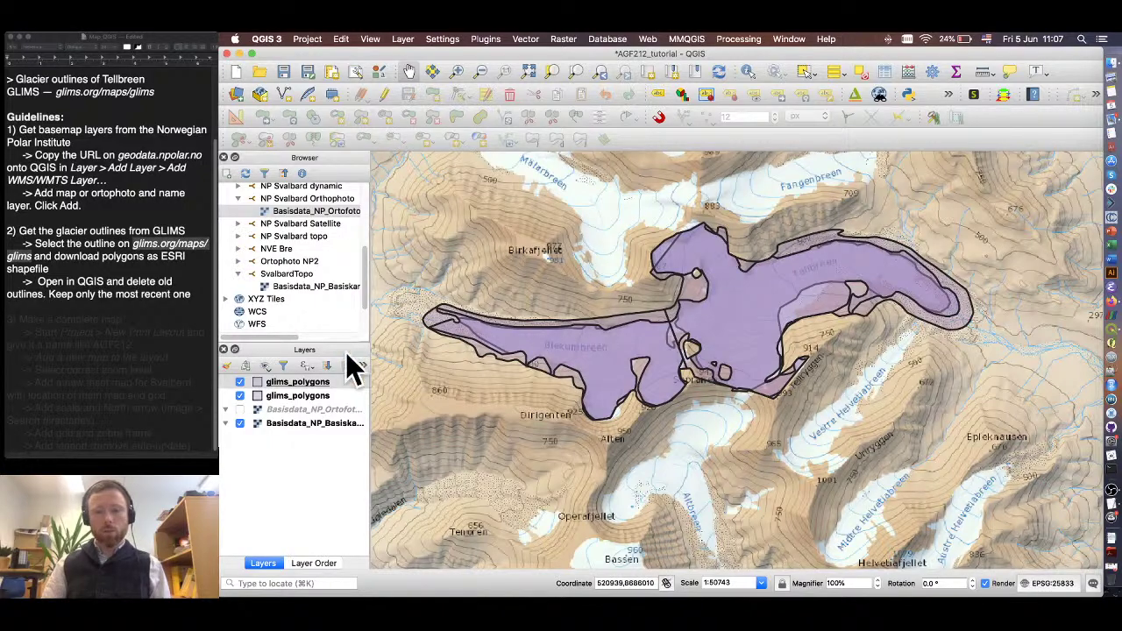
{"action": "left_click", "coordinate": [279, 398]}
{"action": "right_click", "coordinate": [280, 399]}
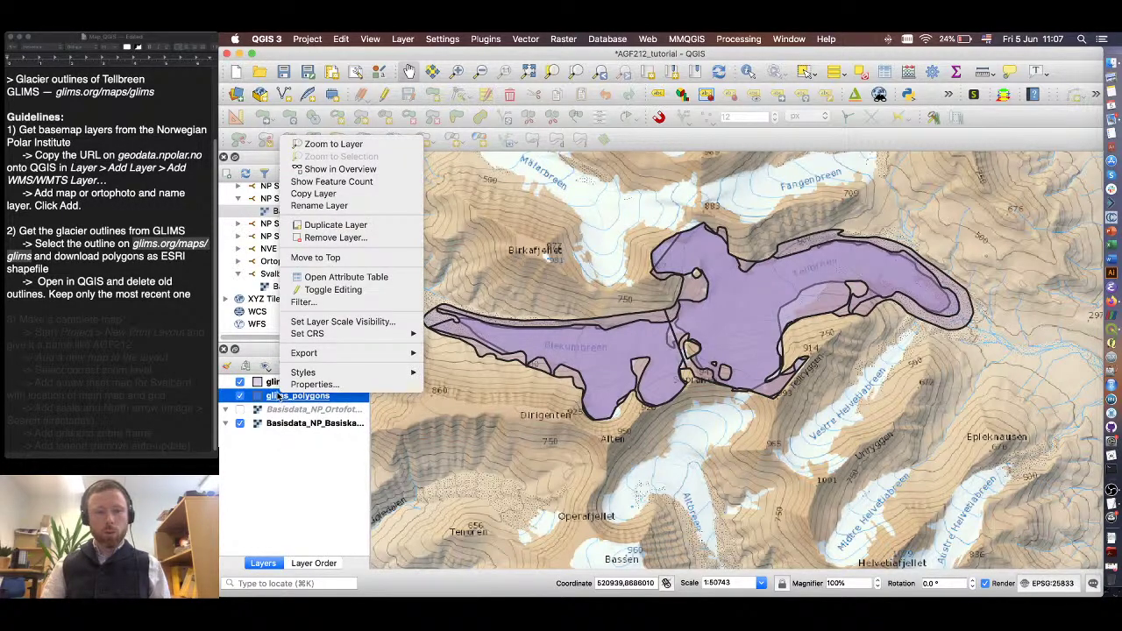
{"action": "left_click", "coordinate": [334, 277]}
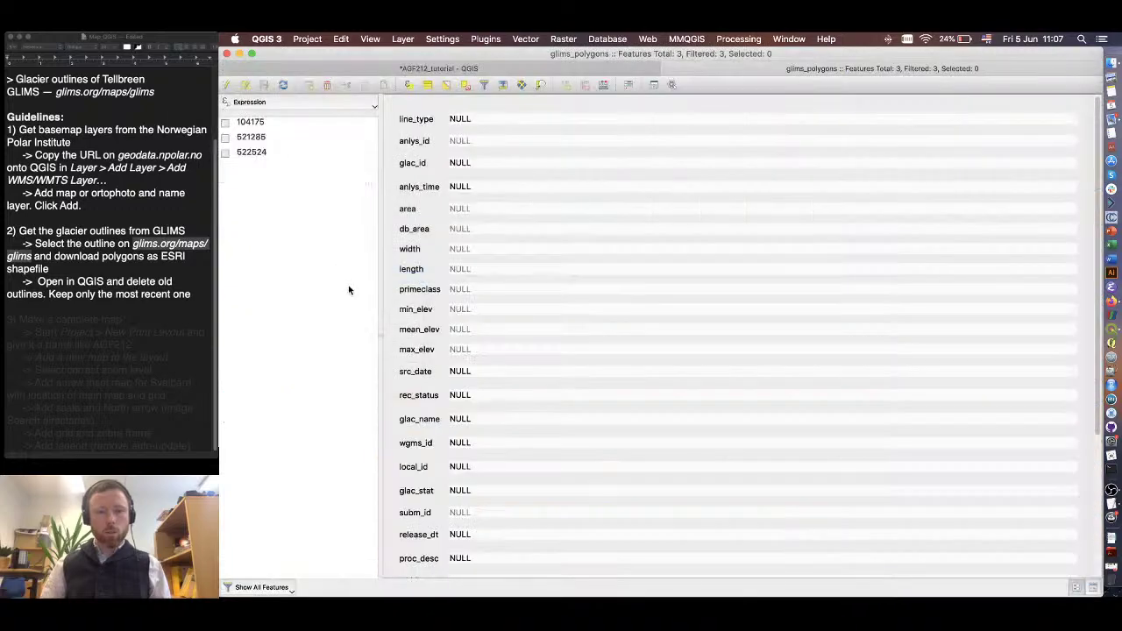
{"action": "left_click", "coordinate": [252, 139]}
{"action": "left_click", "coordinate": [255, 150]}
{"action": "left_click", "coordinate": [257, 138]}
{"action": "left_click", "coordinate": [258, 126]}
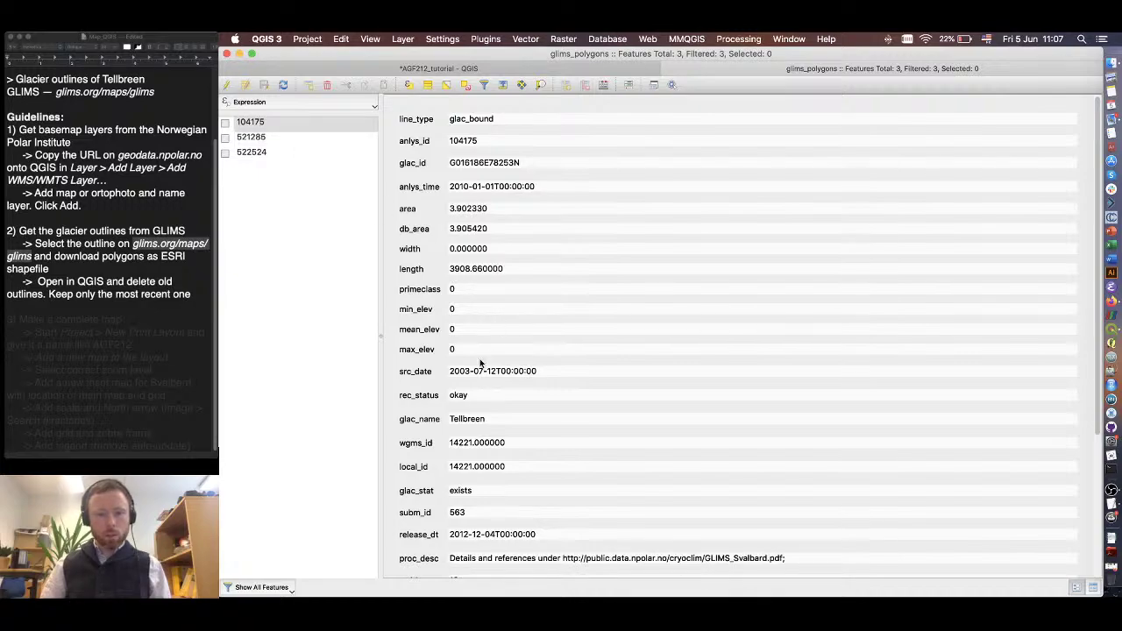
{"action": "left_click", "coordinate": [277, 136]}
{"action": "left_click", "coordinate": [274, 151]}
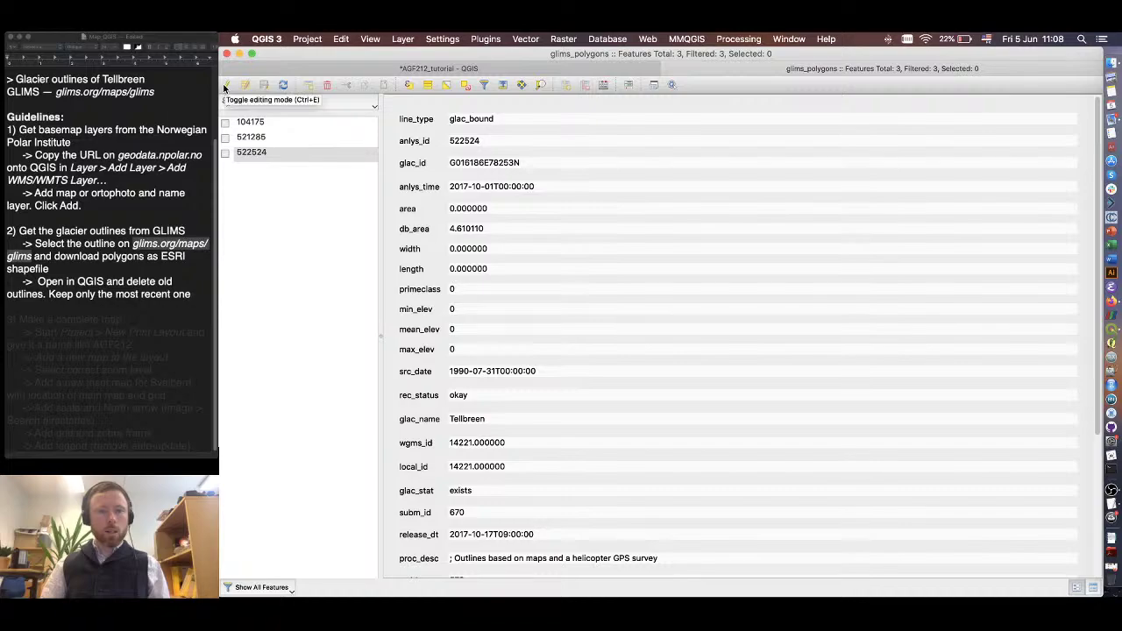
- Enable editing for the Tellbreen layer and delete the older outlines 521285 and 522524
{"action": "left_click", "coordinate": [225, 85]}
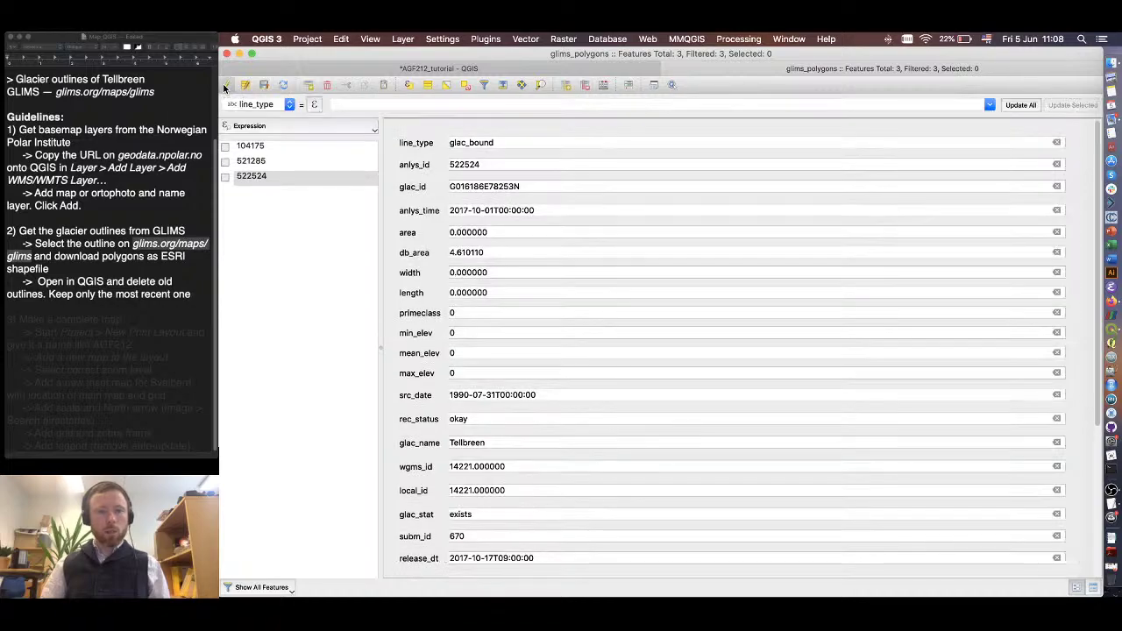
{"action": "left_click", "coordinate": [225, 162]}
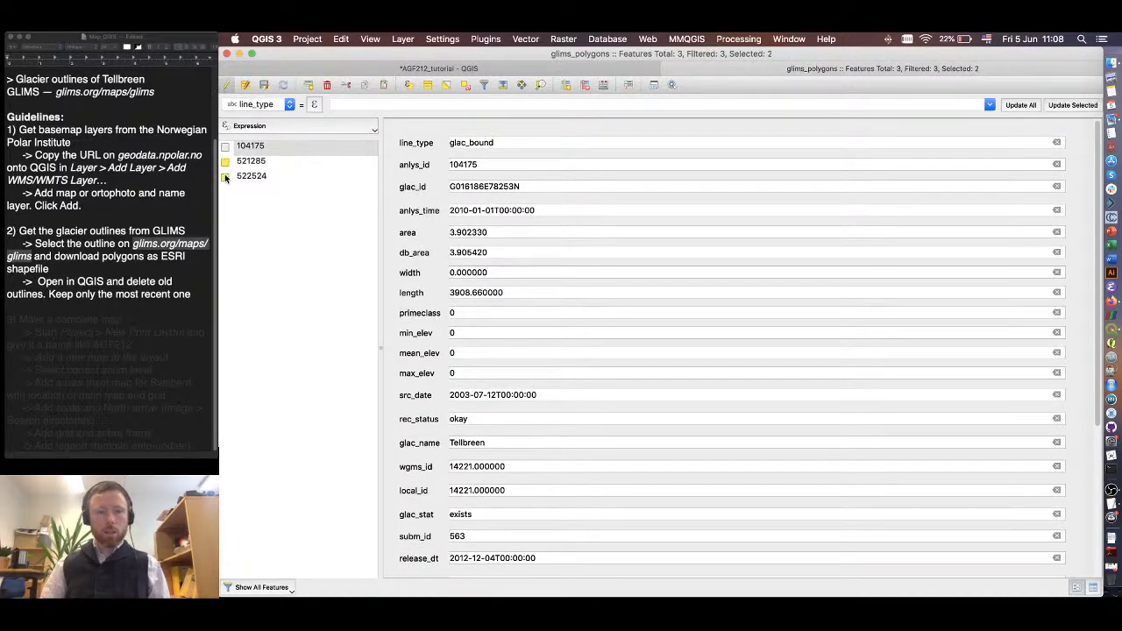
{"action": "left_click", "coordinate": [225, 177]}
{"action": "left_click", "coordinate": [226, 164]}
{"action": "left_click", "coordinate": [229, 178], "text": "super"}
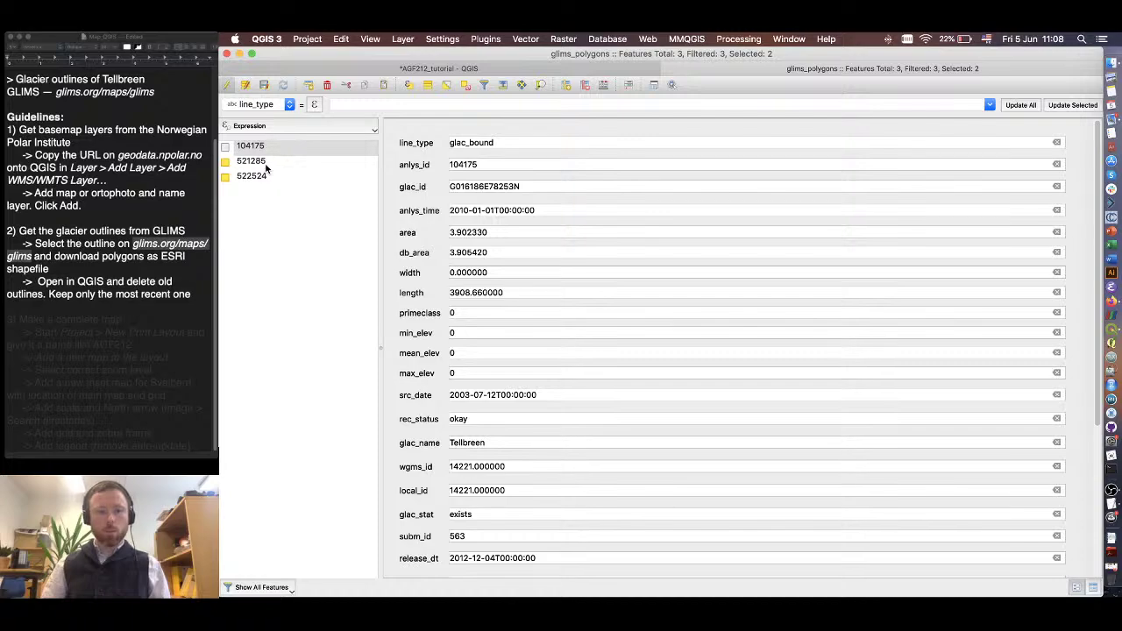
{"action": "left_click", "coordinate": [327, 85]}
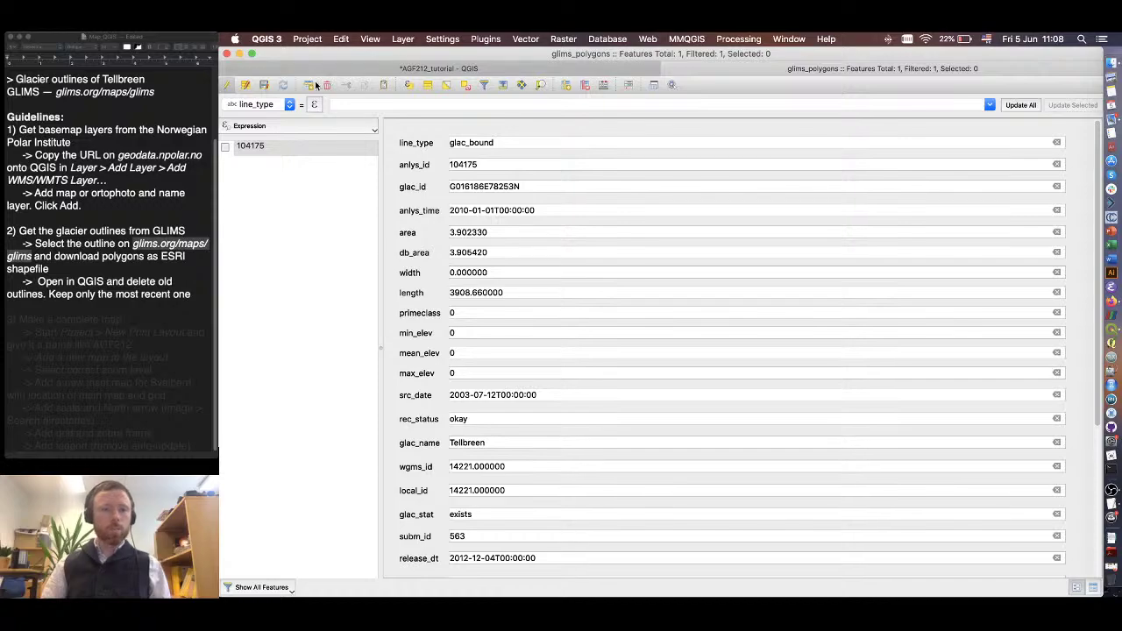
- Stop editing the Tellbreen glims_polygons layer, save its changes and close the attribute table
{"action": "left_click", "coordinate": [227, 86]}
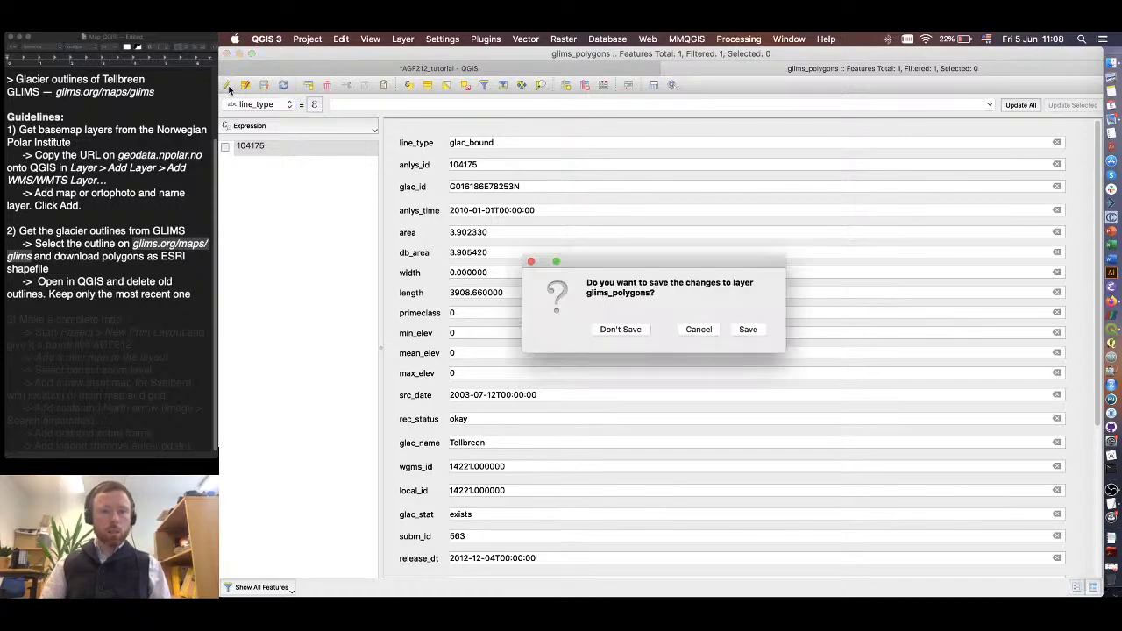
{"action": "left_click", "coordinate": [748, 330]}
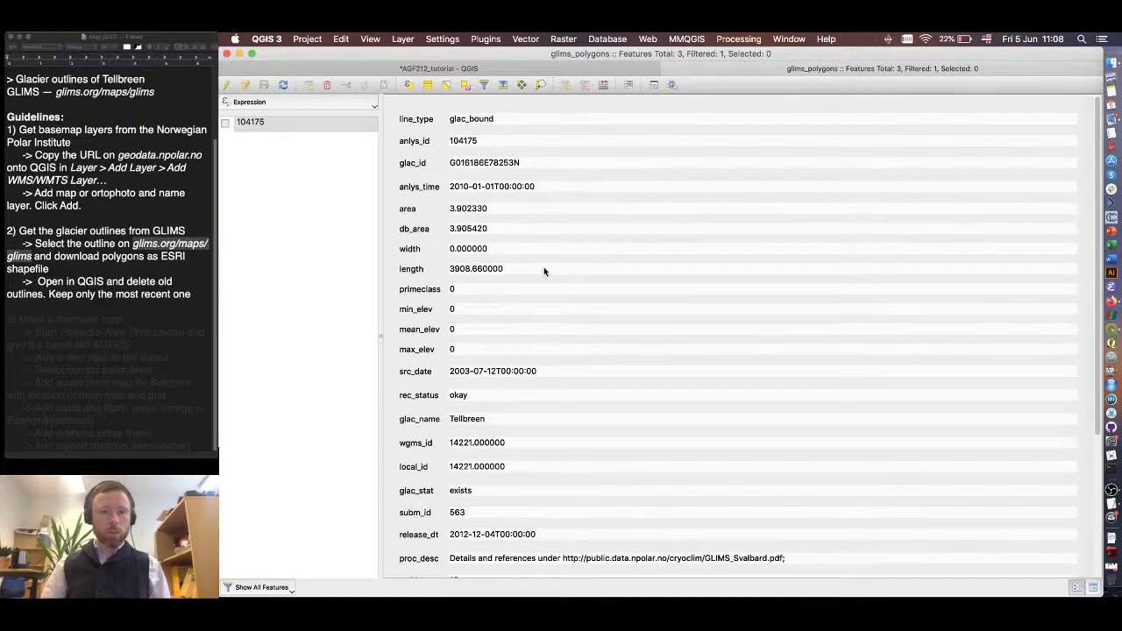
{"action": "left_click", "coordinate": [668, 70]}
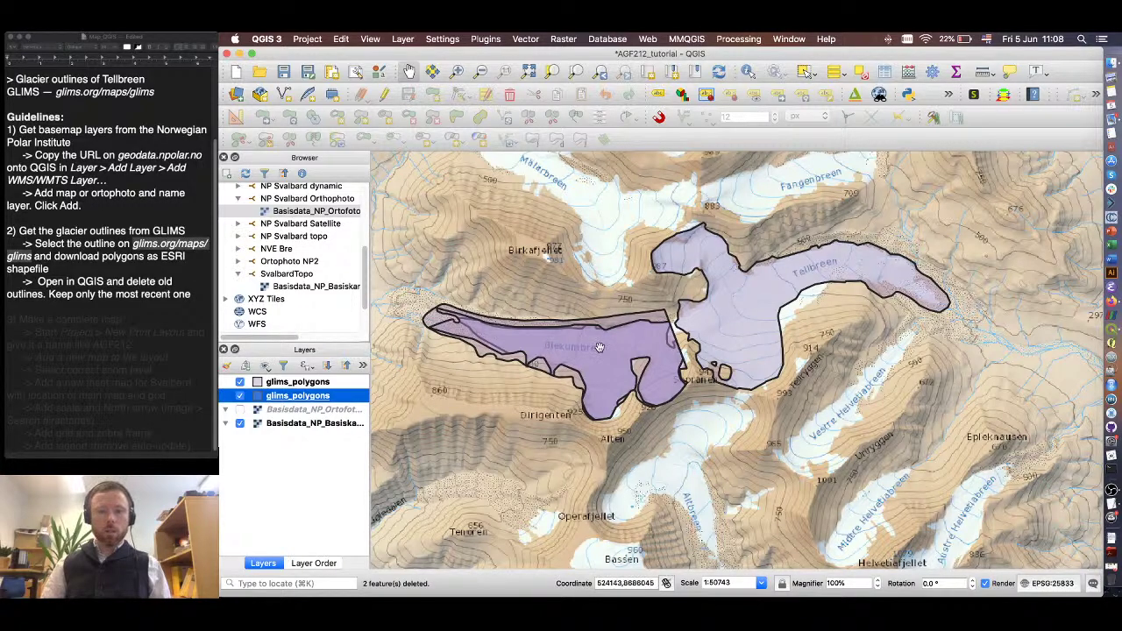
- Open the Blekumbreen glims_polygons attribute table, enable editing and compare the source dates of outlines 104177, 521253 and 522494
{"action": "left_click", "coordinate": [326, 382]}
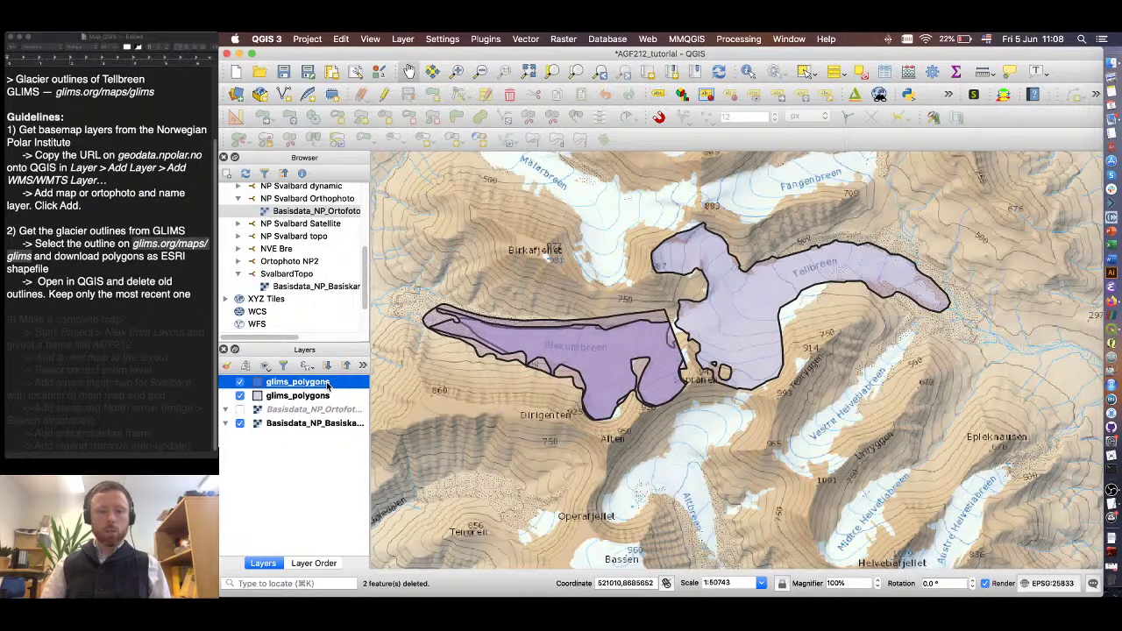
{"action": "right_click", "coordinate": [327, 383]}
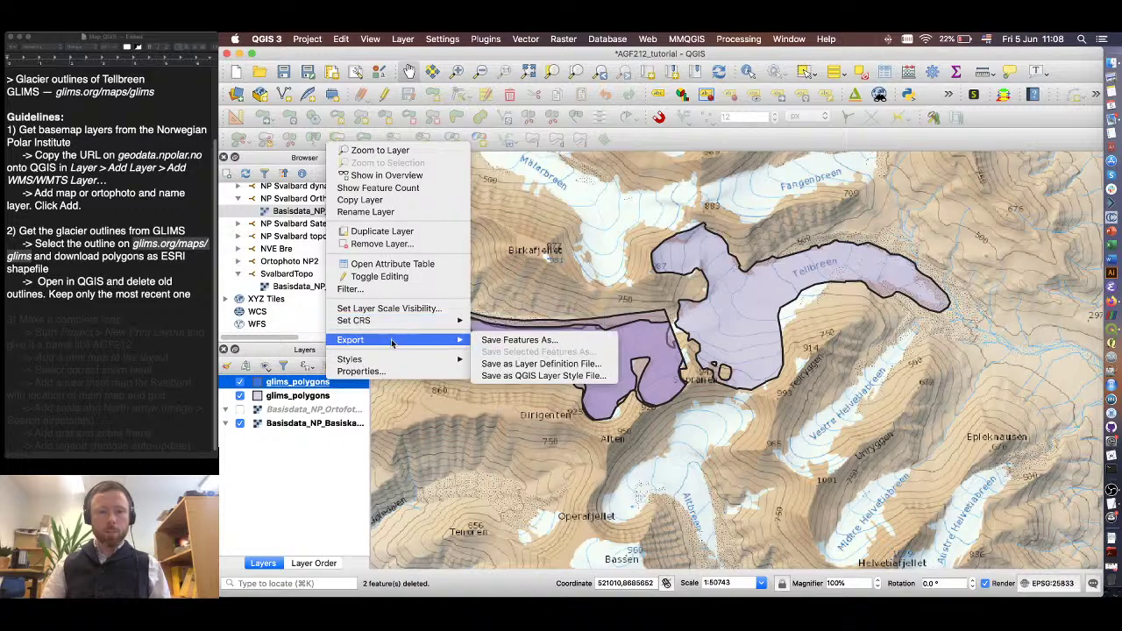
{"action": "left_click", "coordinate": [298, 384]}
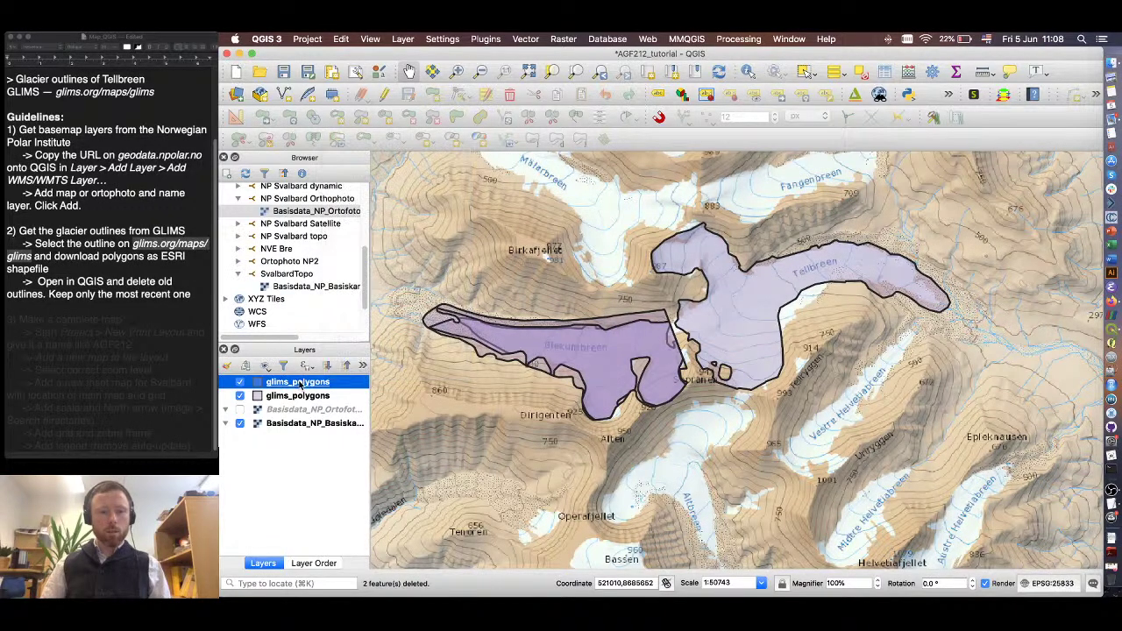
{"action": "right_click", "coordinate": [298, 383]}
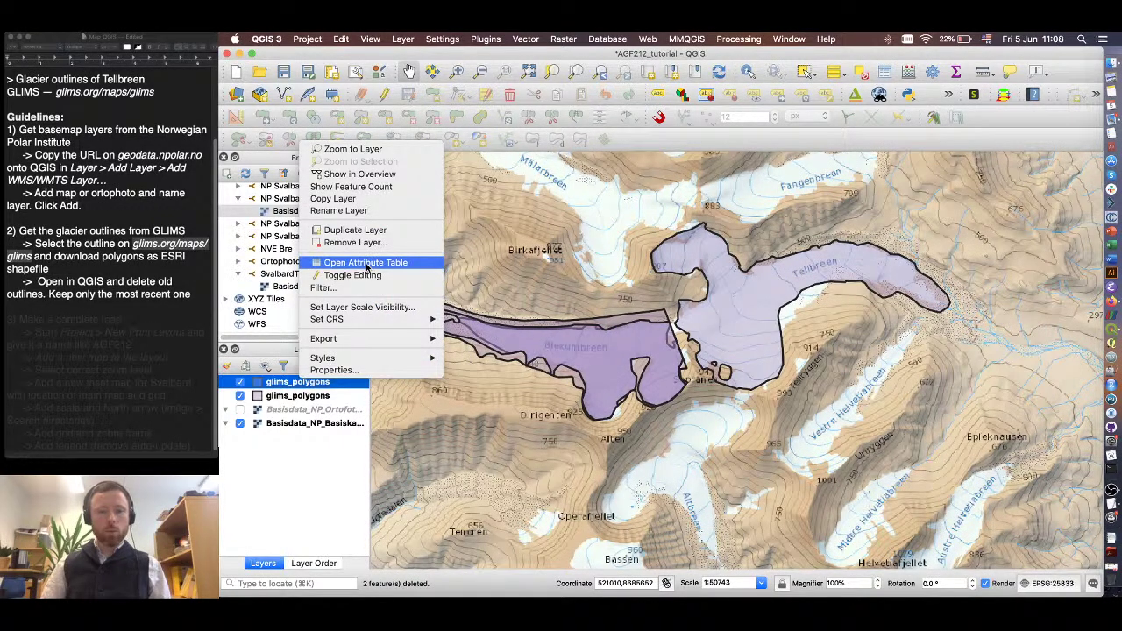
{"action": "left_click", "coordinate": [368, 263]}
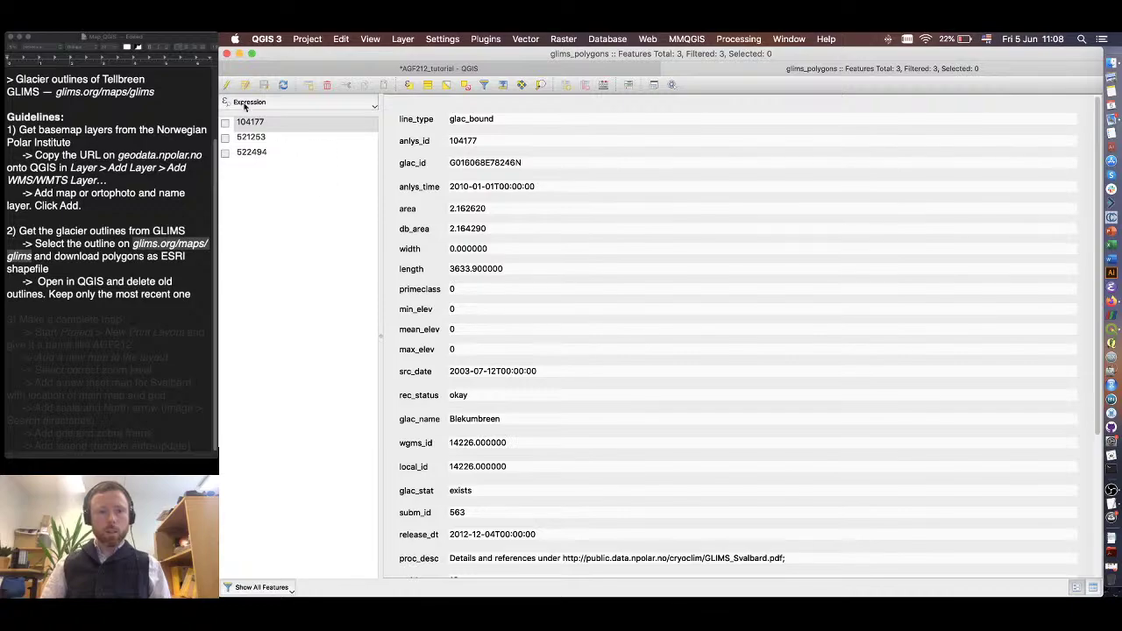
{"action": "left_click", "coordinate": [228, 86]}
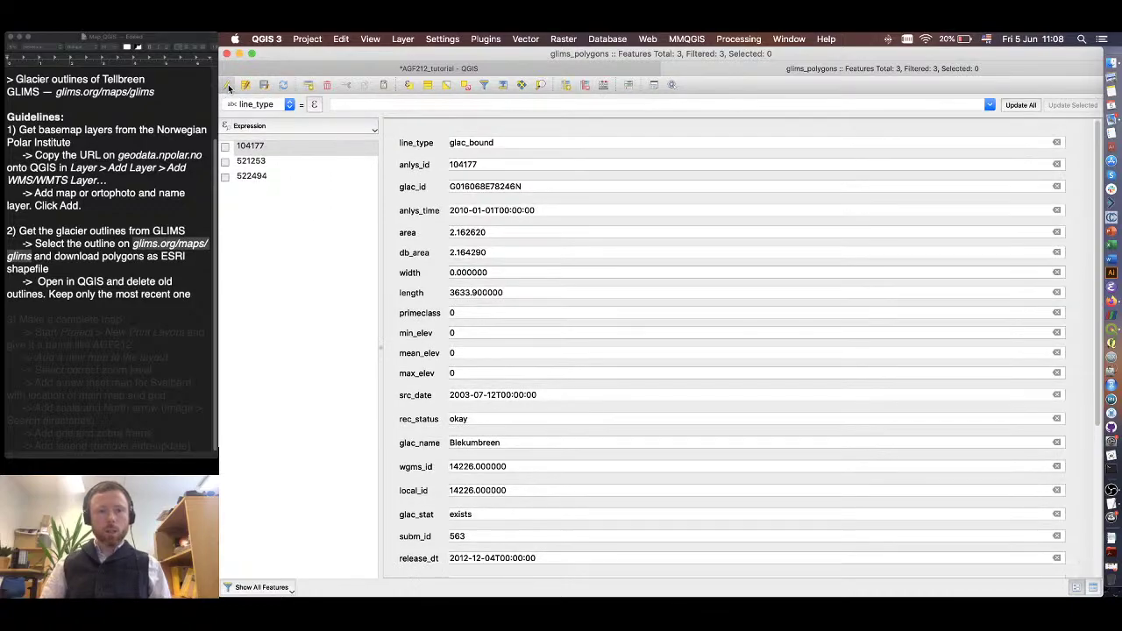
{"action": "left_click", "coordinate": [241, 162]}
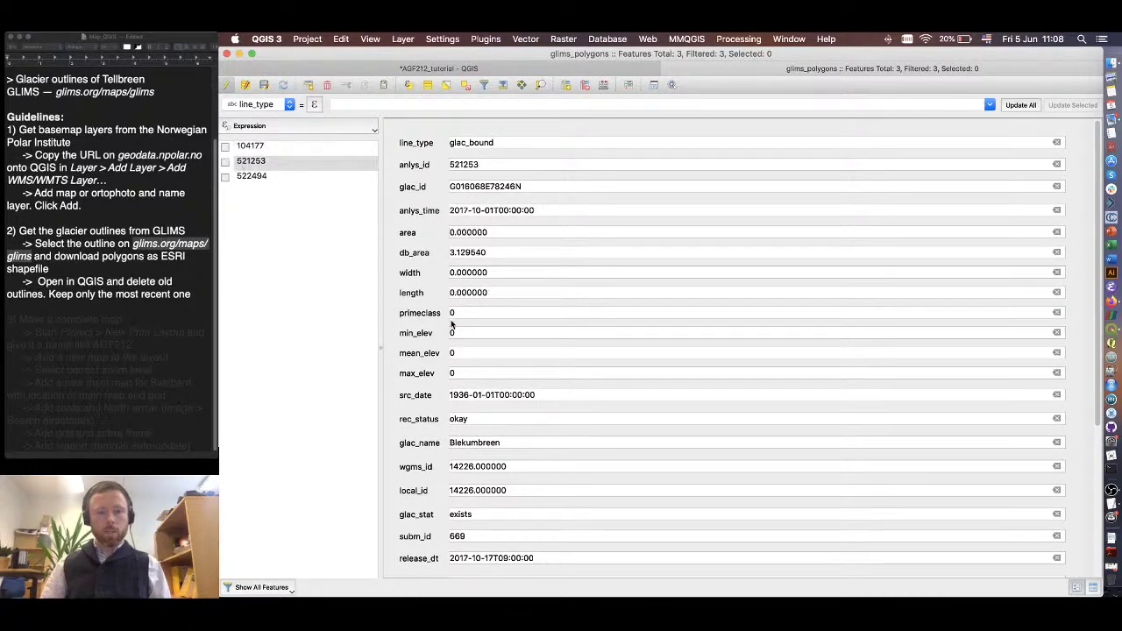
{"action": "left_click", "coordinate": [265, 176]}
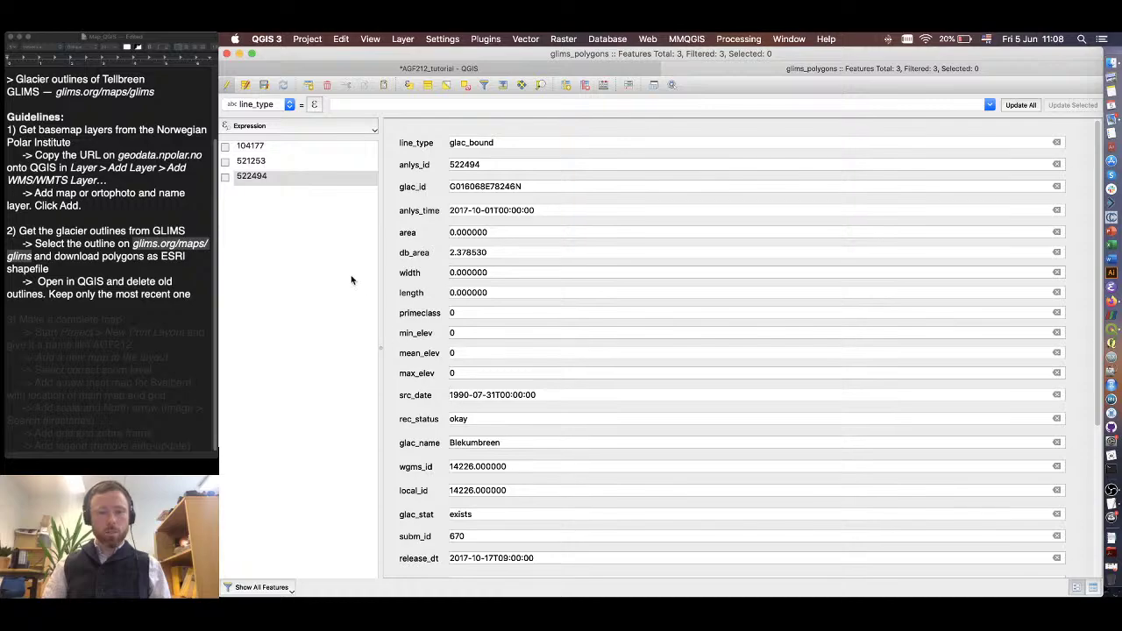
- Delete the older Blekumbreen outlines 521253 and 522494, save the layer edits and close the attribute table
{"action": "left_click", "coordinate": [226, 162]}
{"action": "left_click", "coordinate": [226, 176]}
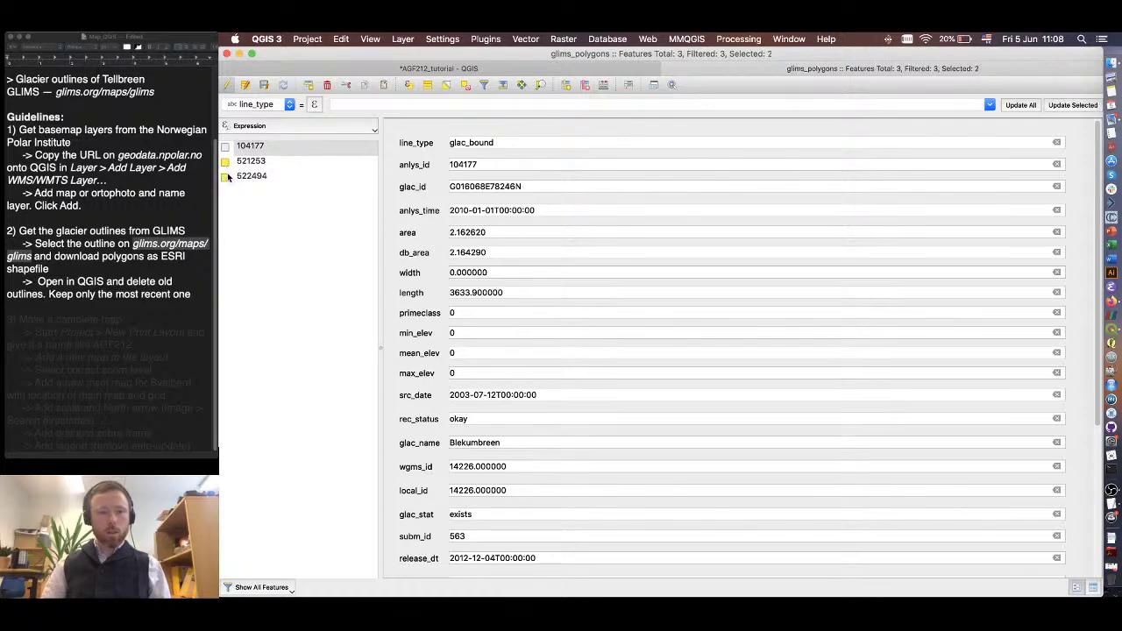
{"action": "left_click", "coordinate": [326, 85]}
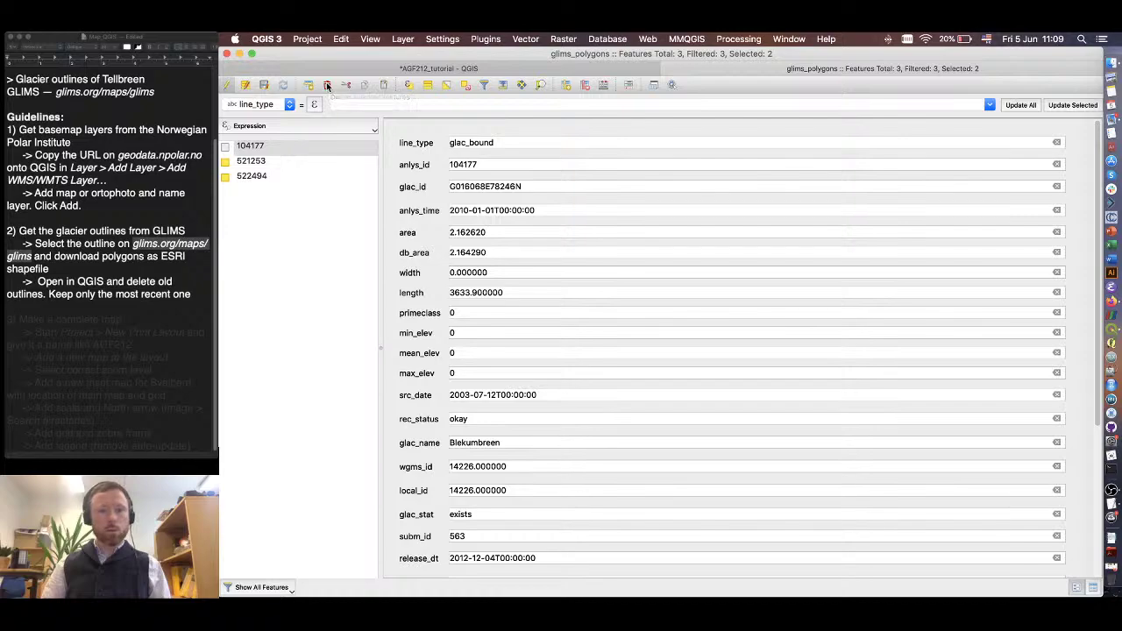
{"action": "left_click", "coordinate": [228, 85]}
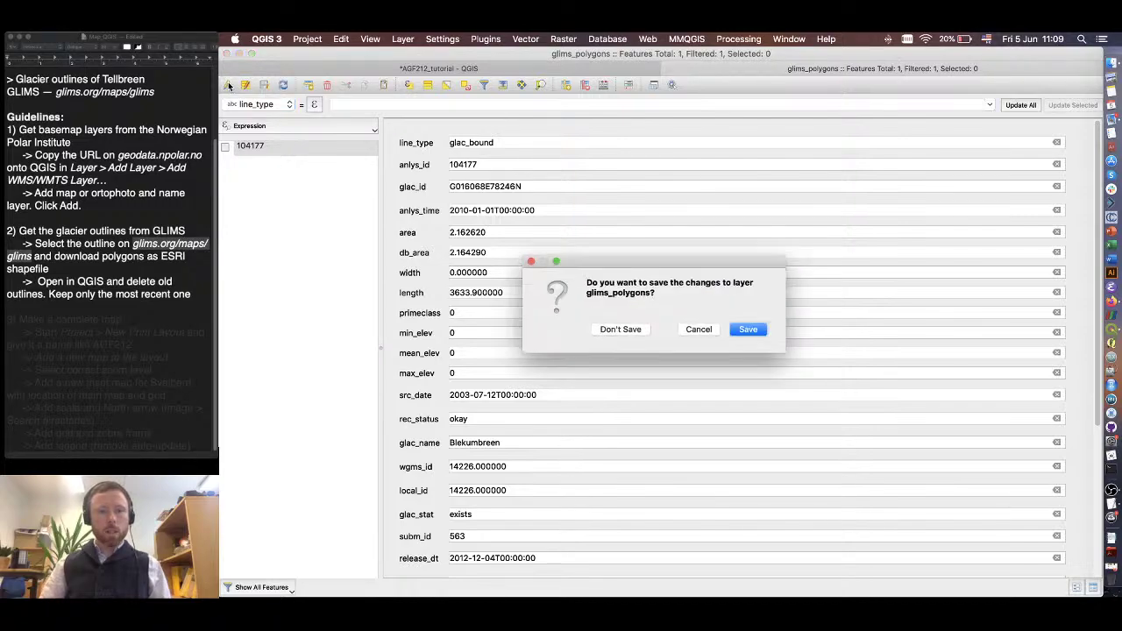
{"action": "left_click", "coordinate": [748, 330]}
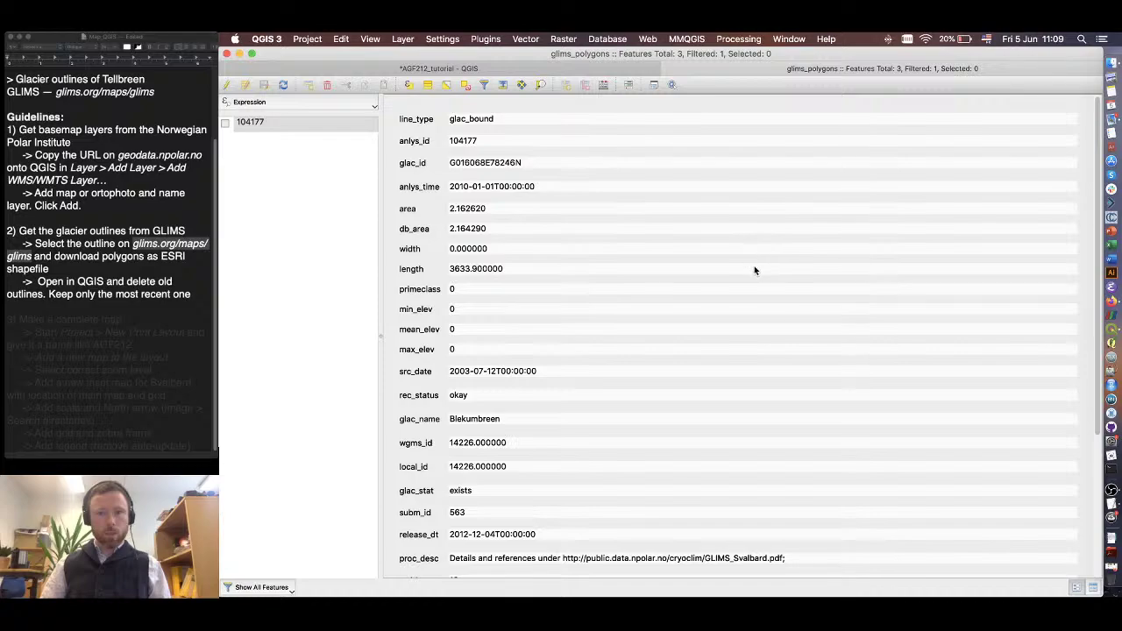
{"action": "left_click", "coordinate": [664, 64]}
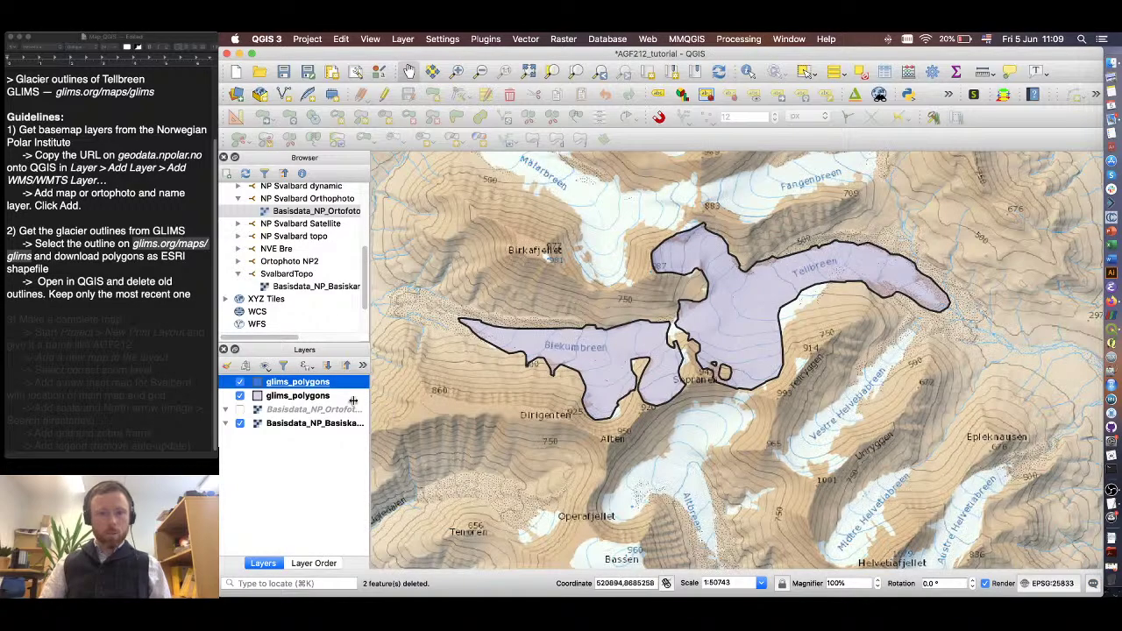
- Change the fill color of the Blekumbreen glims_polygons layer to light green
{"action": "right_click", "coordinate": [325, 383]}
{"action": "mouse_move", "coordinate": [389, 357]}
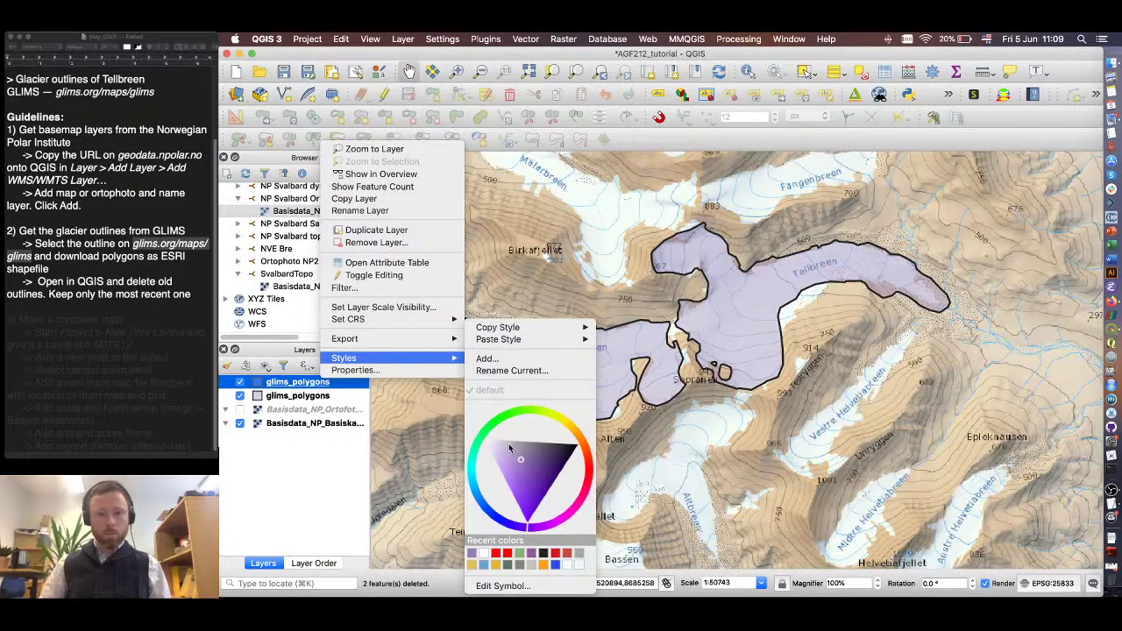
{"action": "left_click", "coordinate": [575, 433]}
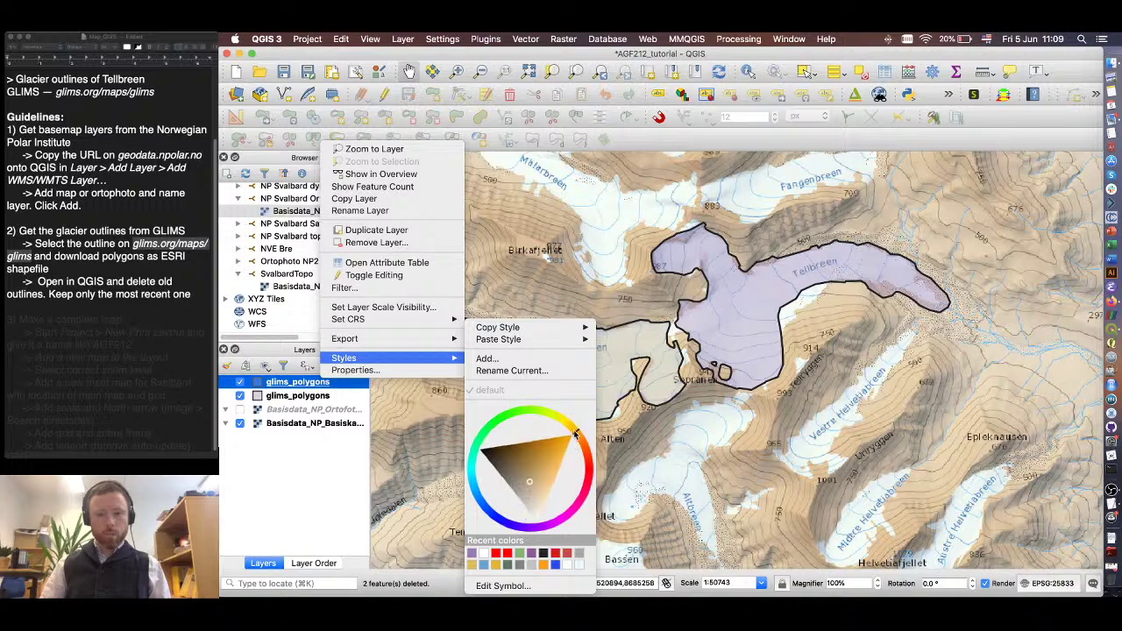
{"action": "left_click_drag", "start_coordinate": [575, 433], "coordinate": [489, 427]}
{"action": "left_click", "coordinate": [329, 480]}
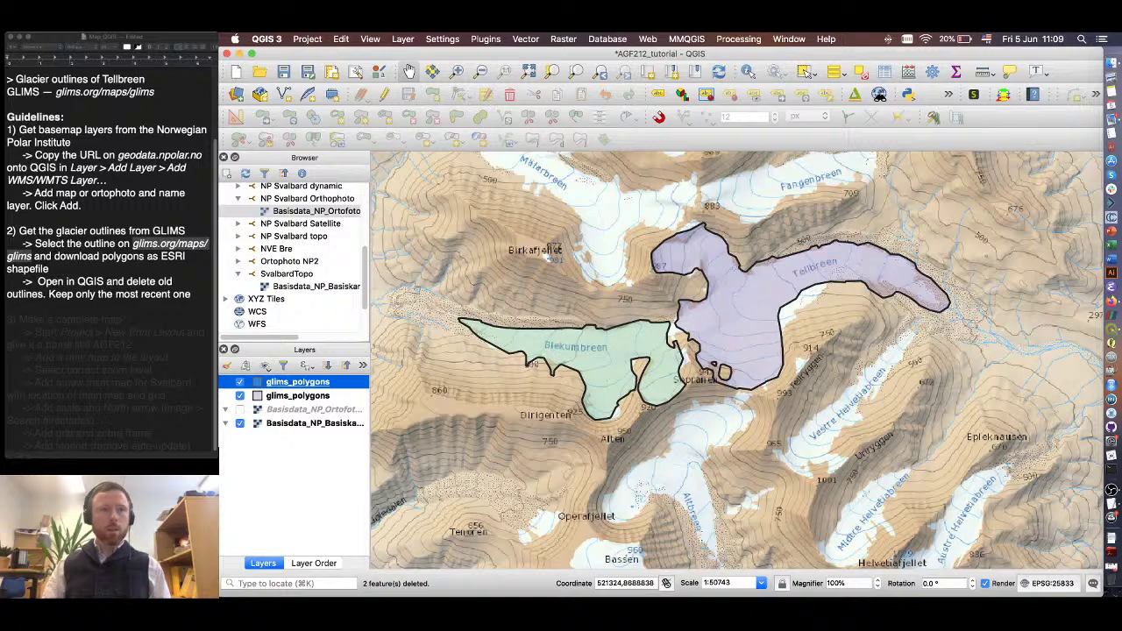
- Switch to the Map_QGIS notes, turn the "Make a complete map" section's text white and mark its New Print Layout instruction
{"action": "left_click", "coordinate": [122, 319]}
{"action": "left_click_drag", "start_coordinate": [122, 319], "coordinate": [191, 446]}
{"action": "left_click", "coordinate": [27, 319]}
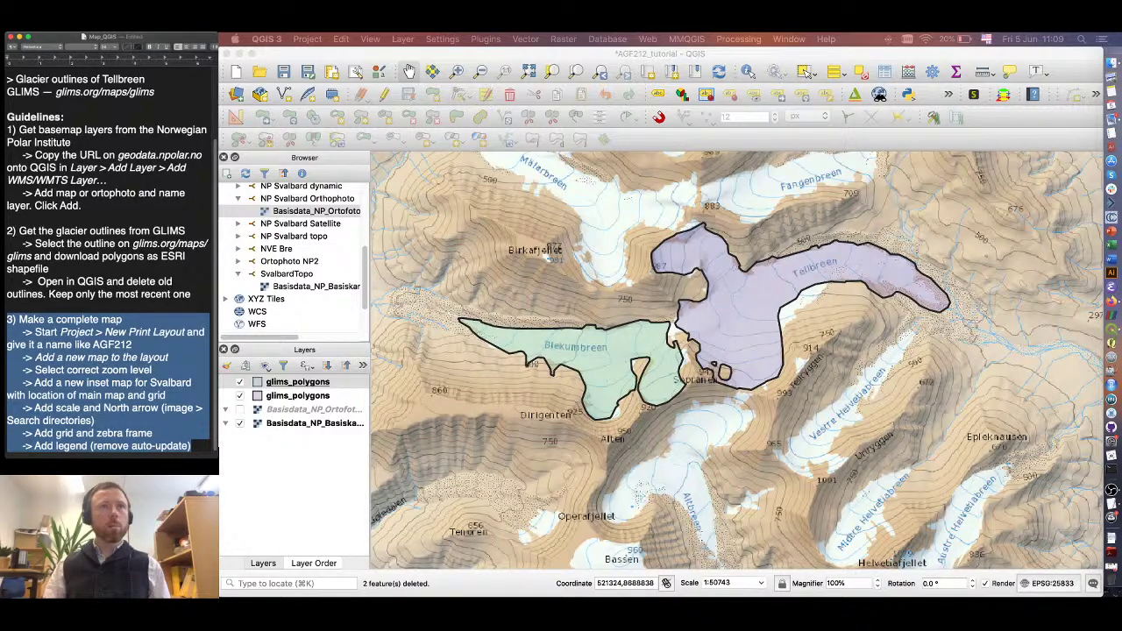
{"action": "left_click", "coordinate": [82, 206]}
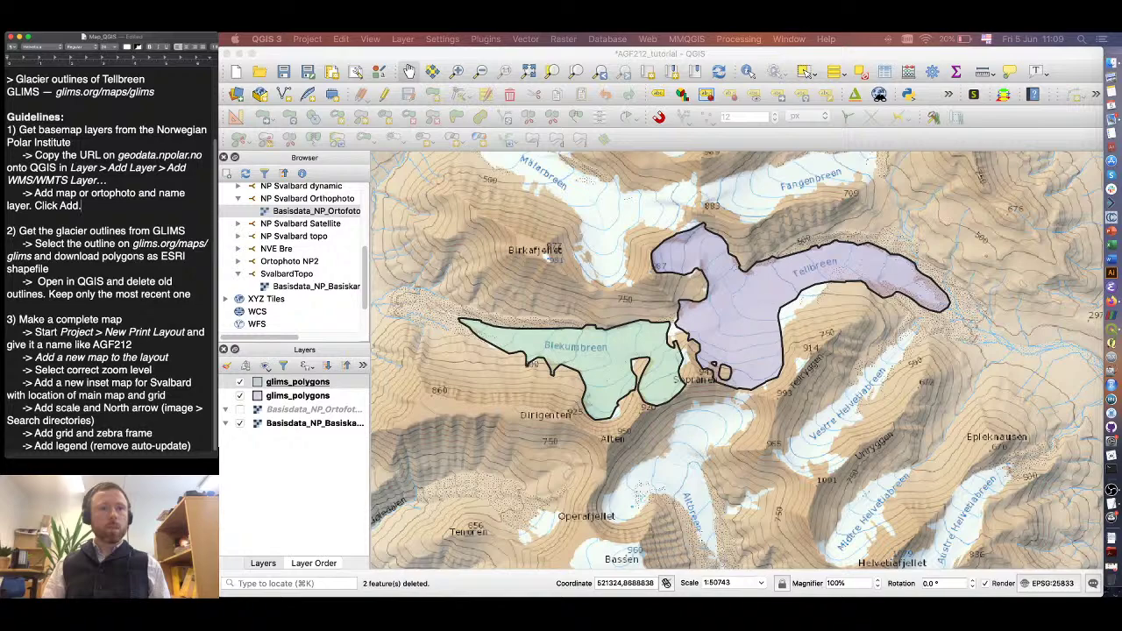
{"action": "left_click_drag", "start_coordinate": [35, 333], "coordinate": [185, 332]}
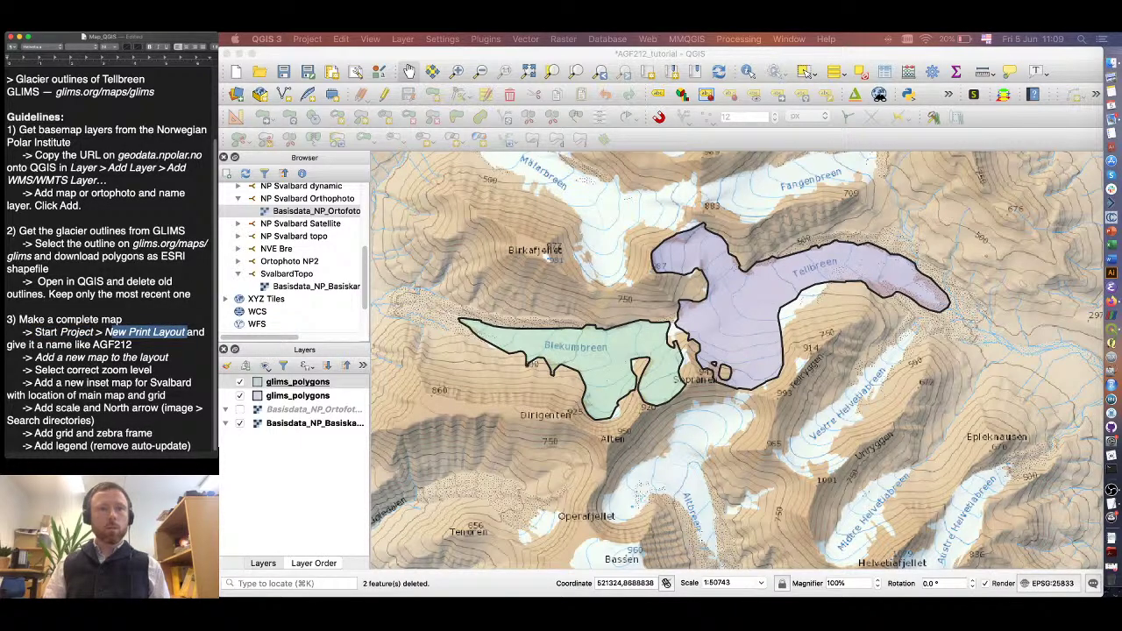
{"action": "key", "text": "super+i"}
{"action": "key", "text": "Right"}
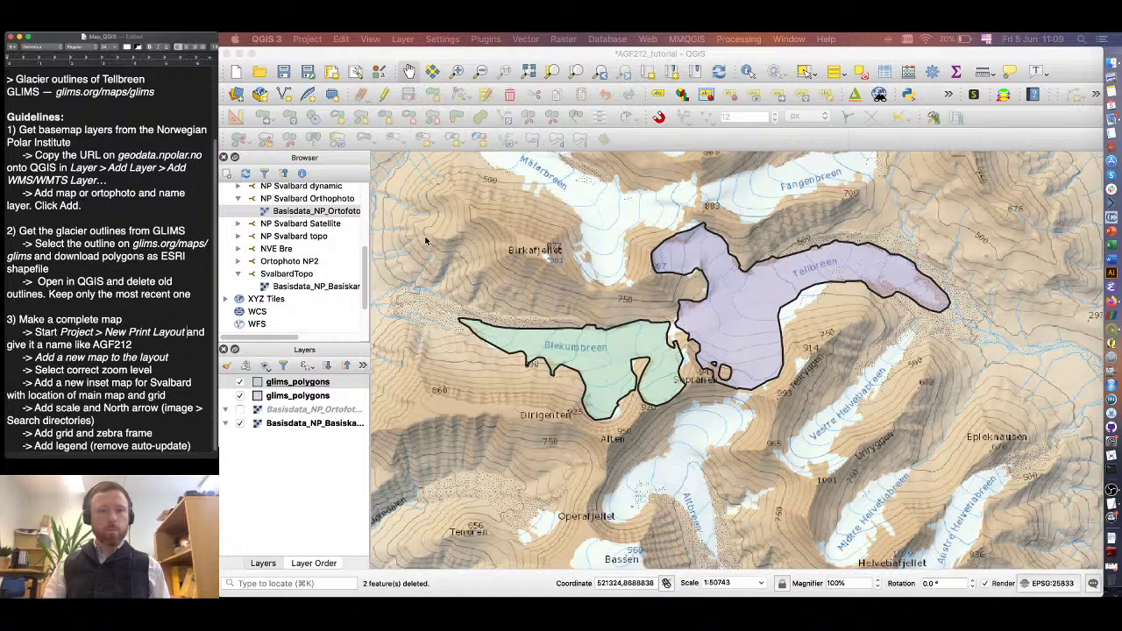
- Return to QGIS and create a new print layout titled AGF212_tutorial
{"action": "left_click", "coordinate": [333, 74]}
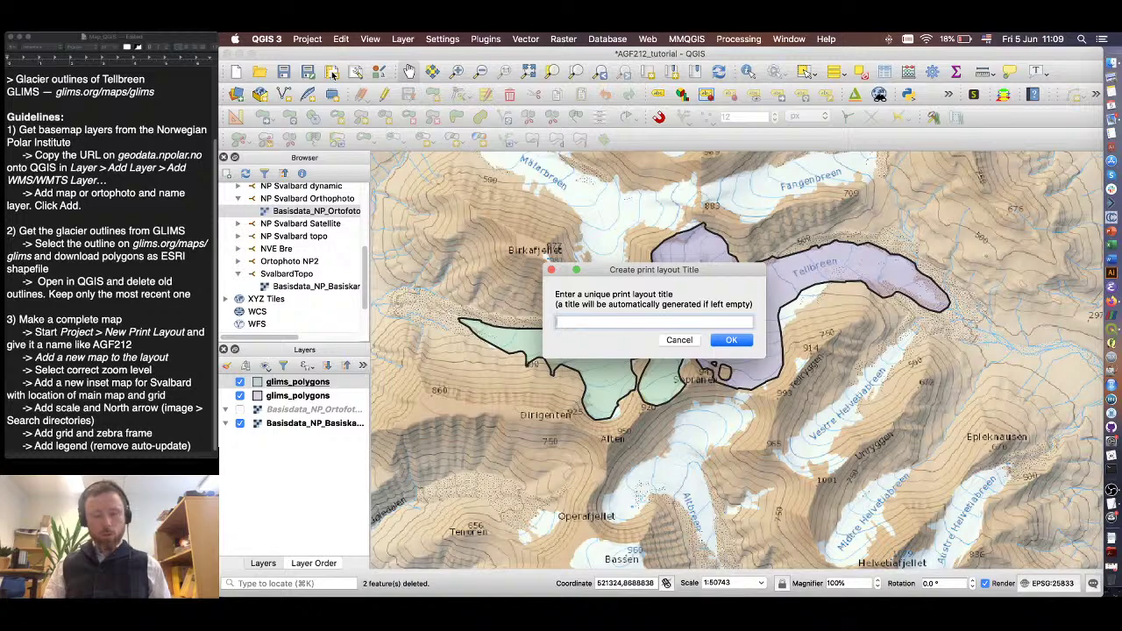
{"action": "type", "text": "AG"}
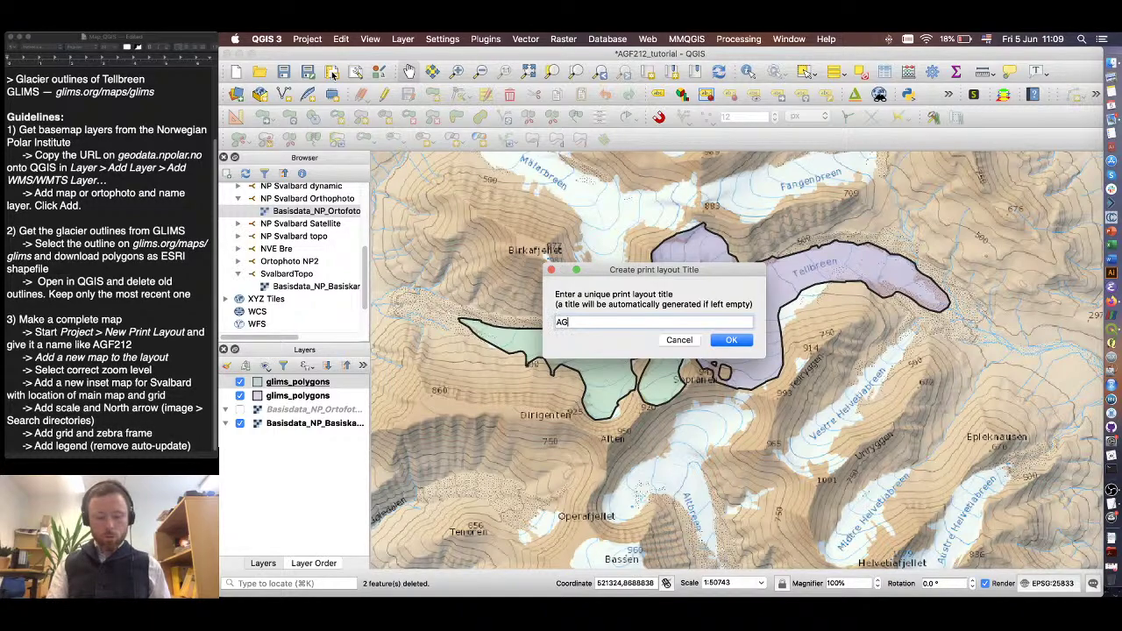
{"action": "type", "text": "F212"}
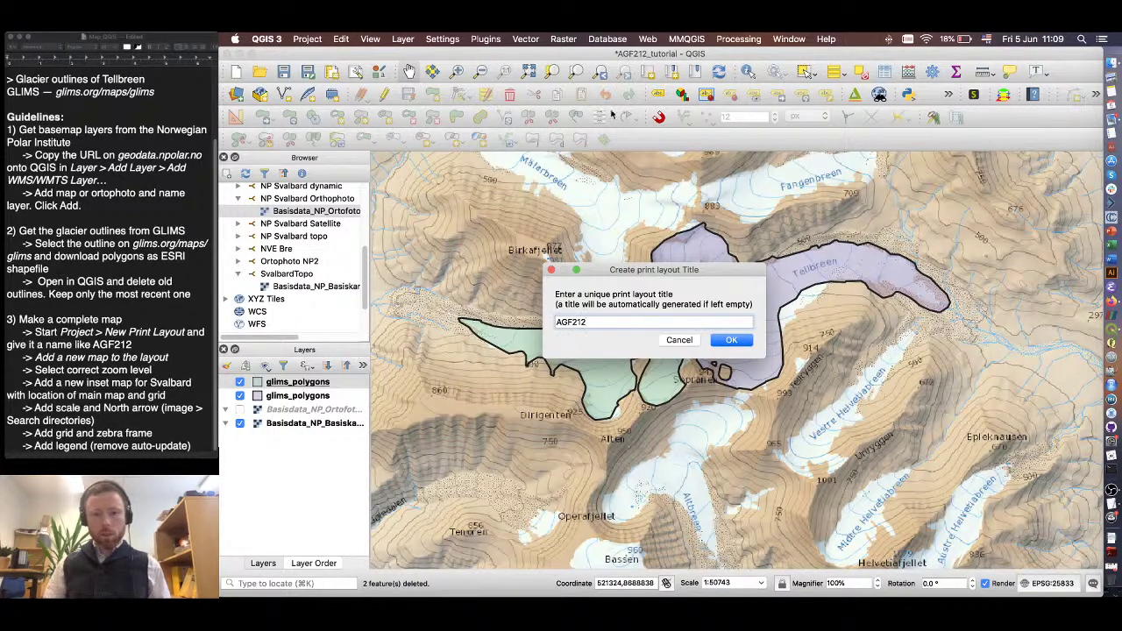
{"action": "left_click", "coordinate": [732, 341]}
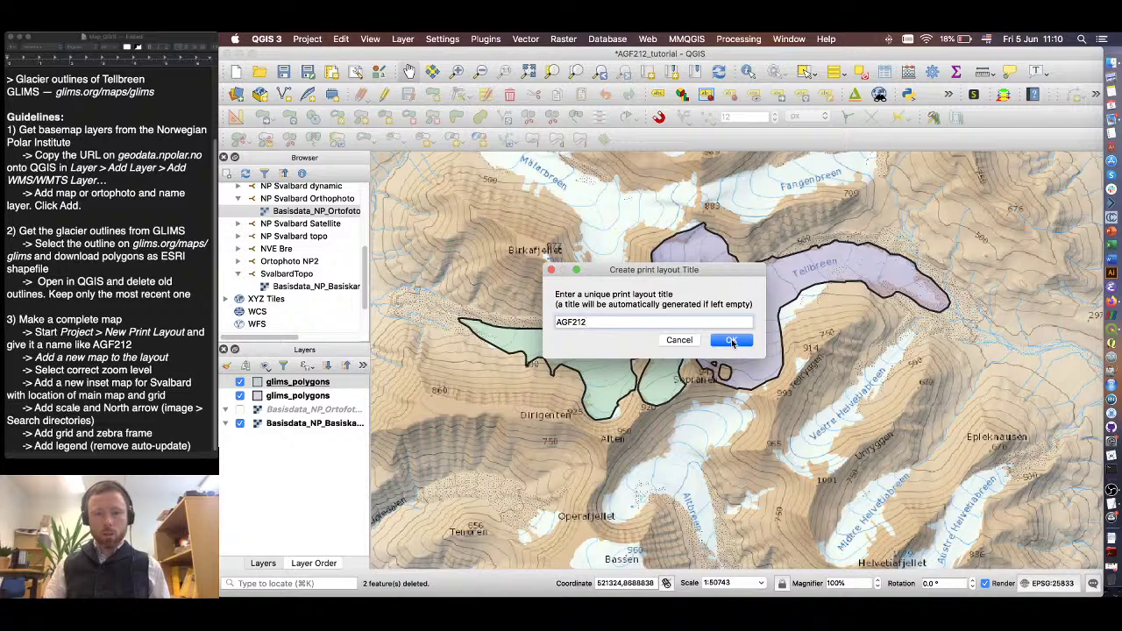
{"action": "type", "text": "_t"}
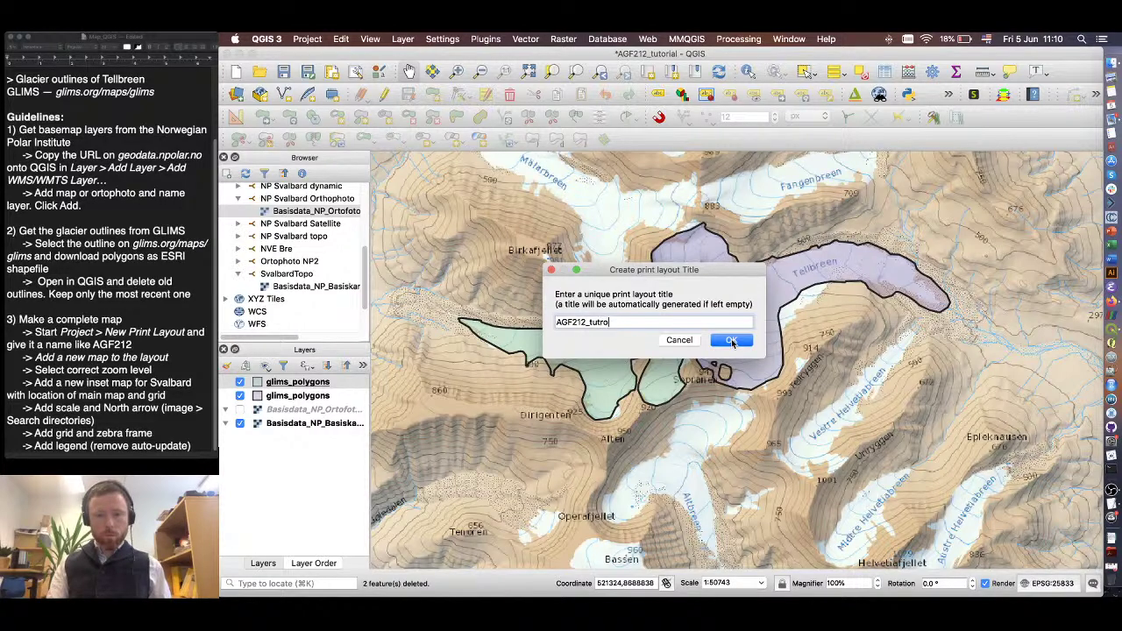
{"action": "type", "text": "utorial"}
{"action": "left_click", "coordinate": [732, 341]}
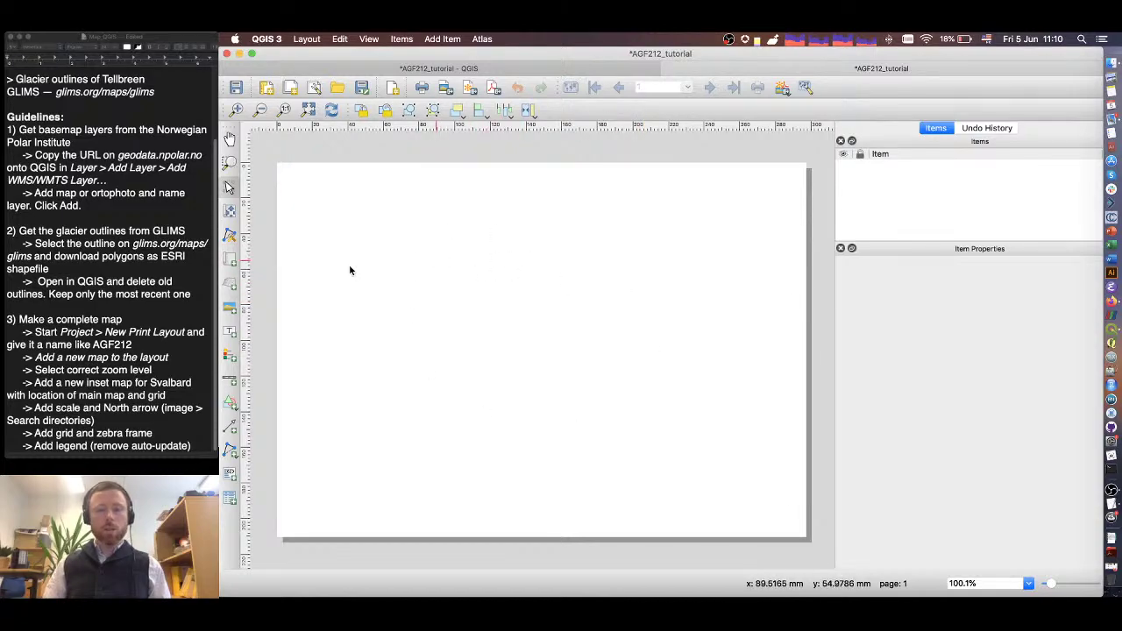
- Add a map about 248 mm by 181 mm to the layout page and pull its upper-left corner slightly inward
{"action": "left_click", "coordinate": [231, 258]}
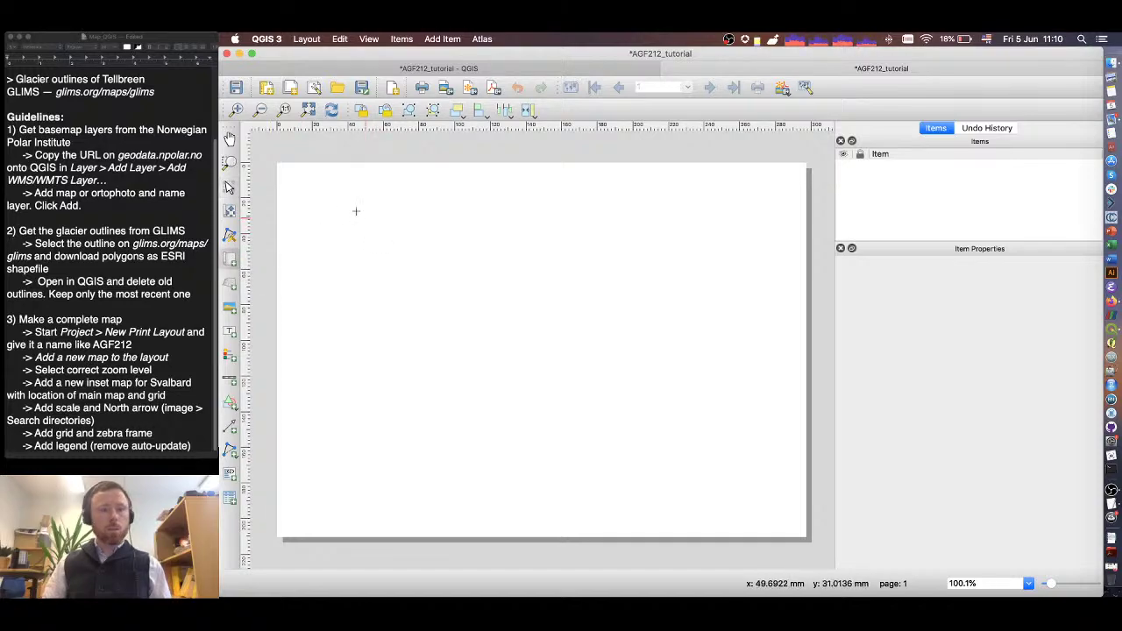
{"action": "left_click_drag", "start_coordinate": [313, 186], "coordinate": [754, 508]}
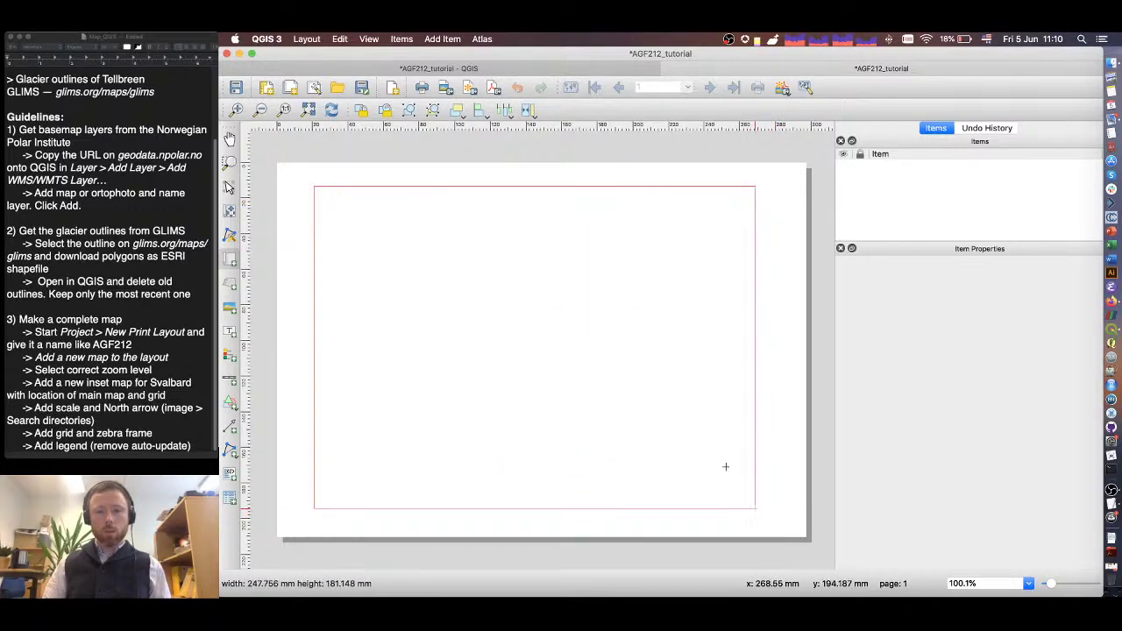
{"action": "left_click_drag", "start_coordinate": [314, 186], "coordinate": [331, 203]}
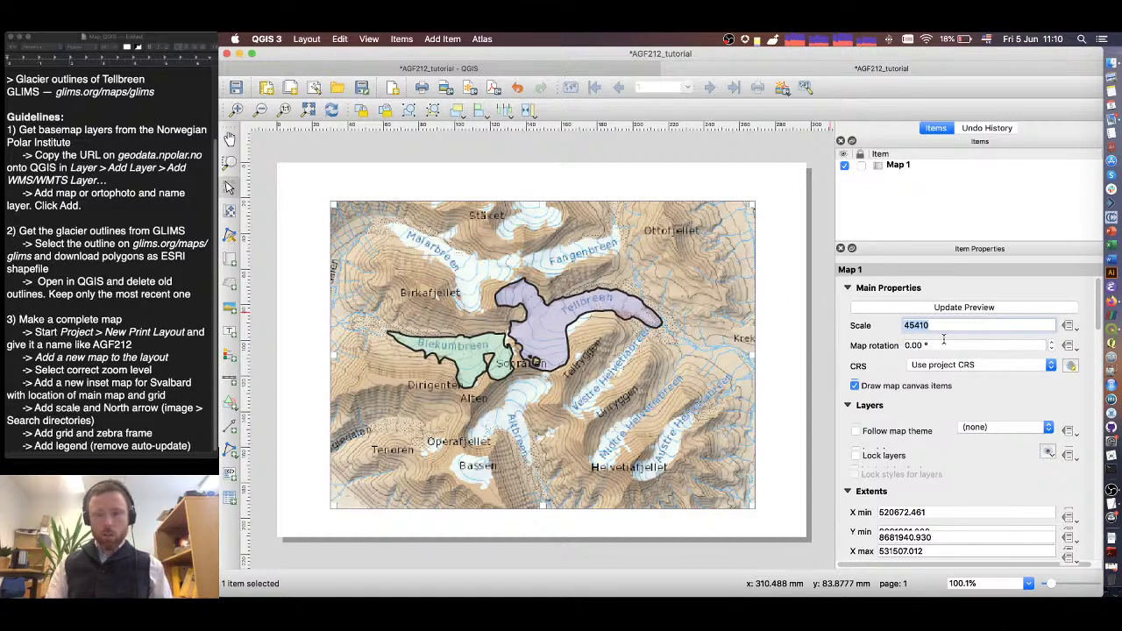
- Try a scale of 50000 for the layout map, set it to 30000 and shift the map item toward the page's lower right
{"action": "type", "text": "50000"}
{"action": "key", "text": "Return"}
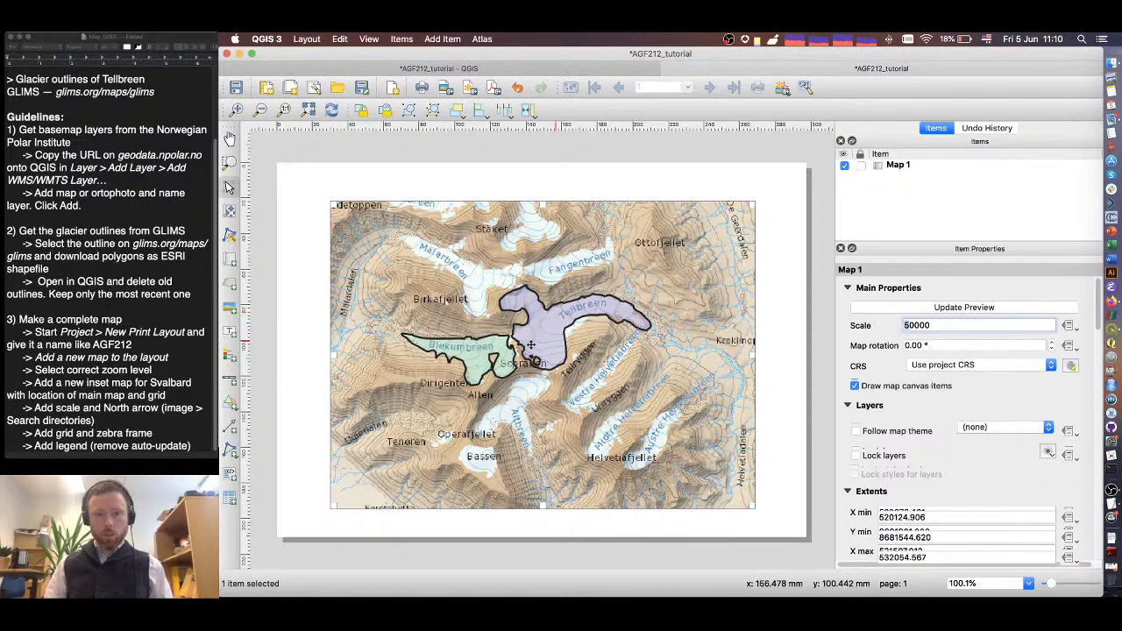
{"action": "key", "text": "Delete"}
{"action": "type", "text": "3"}
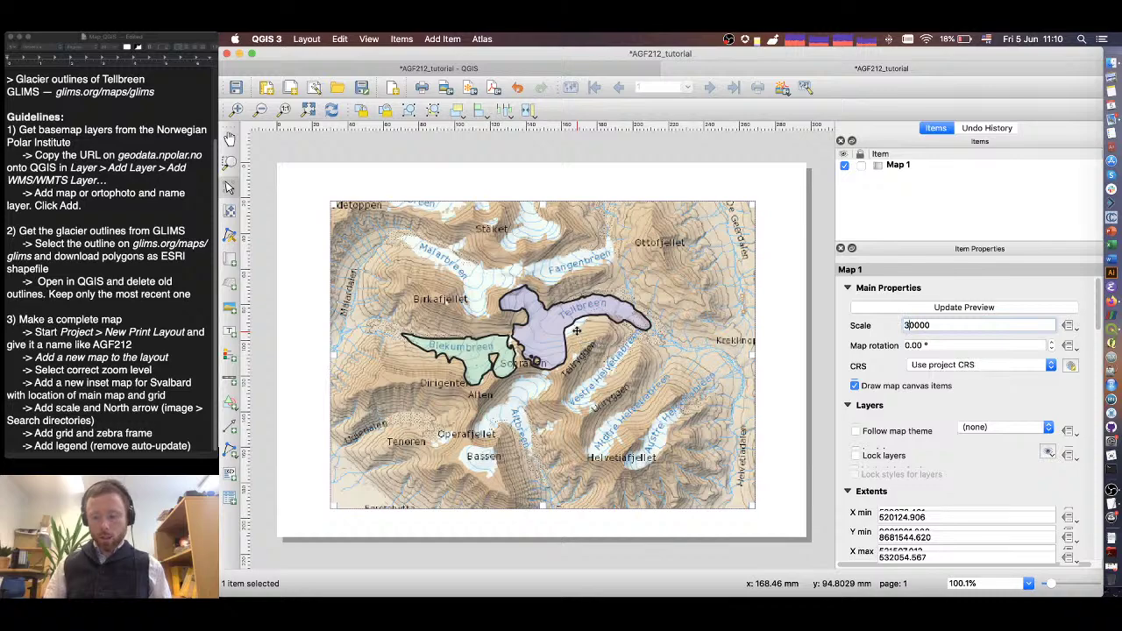
{"action": "key", "text": "Return"}
{"action": "left_click_drag", "start_coordinate": [552, 333], "coordinate": [576, 343]}
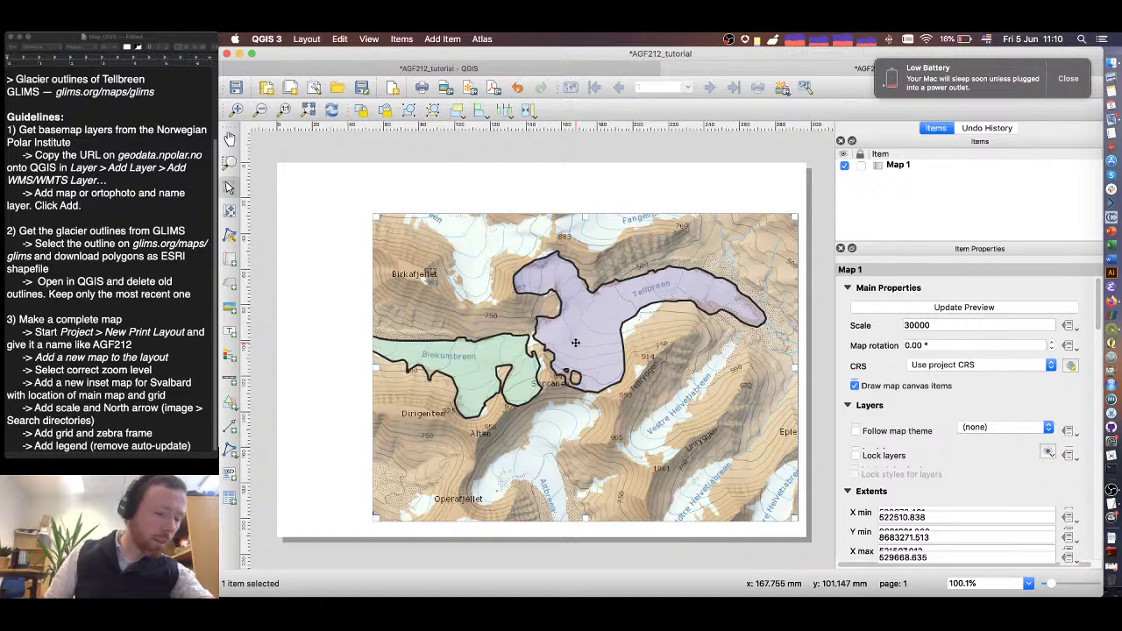
- Centre the main map item on the page and shift its content down and right so both glacier outlines fit
{"action": "mouse_move", "coordinate": [576, 343]}
{"action": "left_mouse_down"}
{"action": "mouse_move", "coordinate": [605, 350]}
{"action": "mouse_move", "coordinate": [555, 339]}
{"action": "left_mouse_up"}
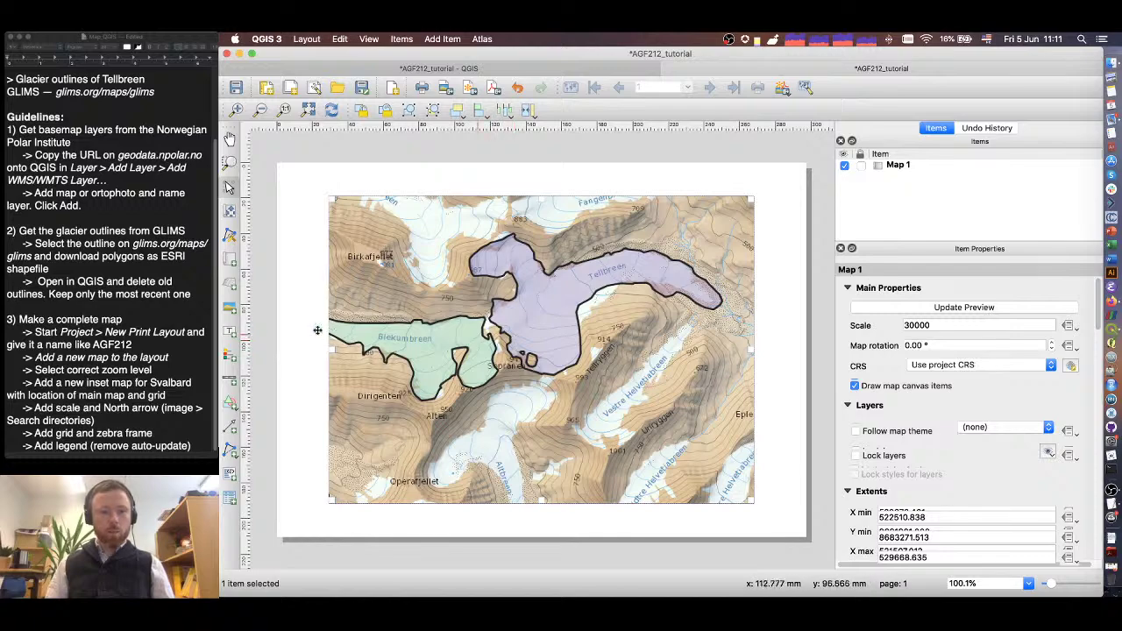
{"action": "left_click", "coordinate": [229, 213]}
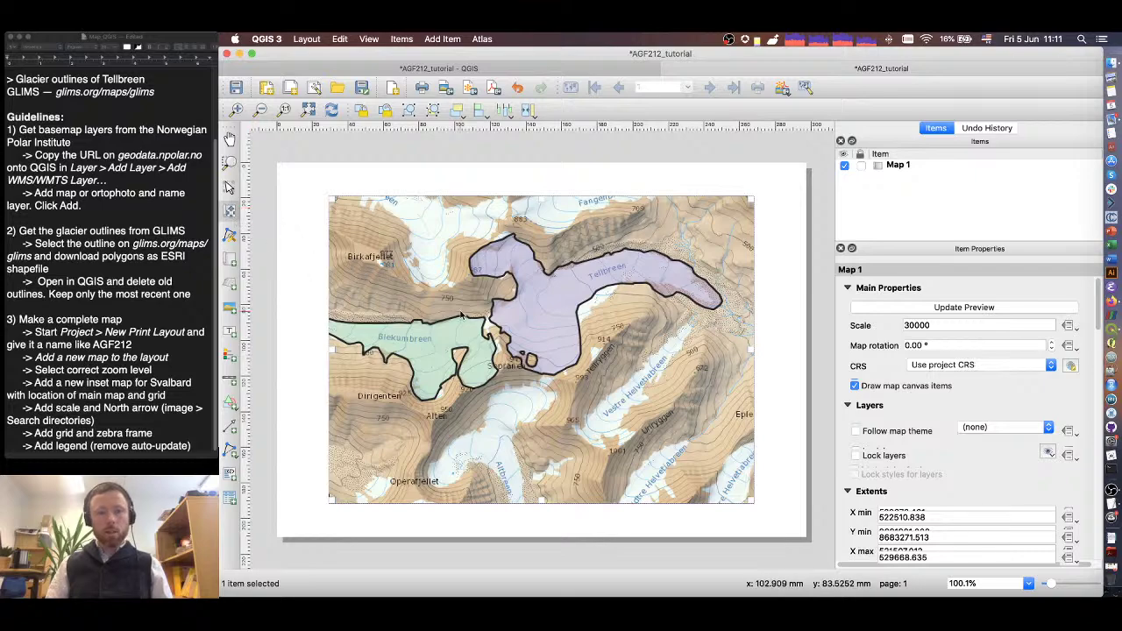
{"action": "left_click_drag", "start_coordinate": [462, 322], "coordinate": [486, 342]}
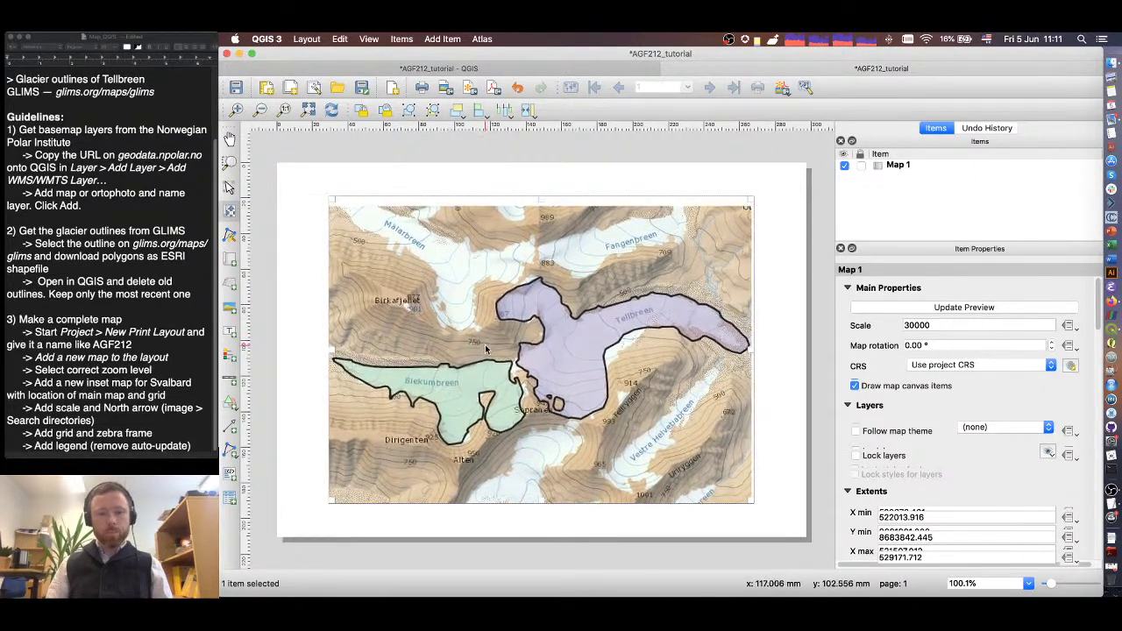
- Set the main map's scale to 32000
{"action": "left_click", "coordinate": [911, 325]}
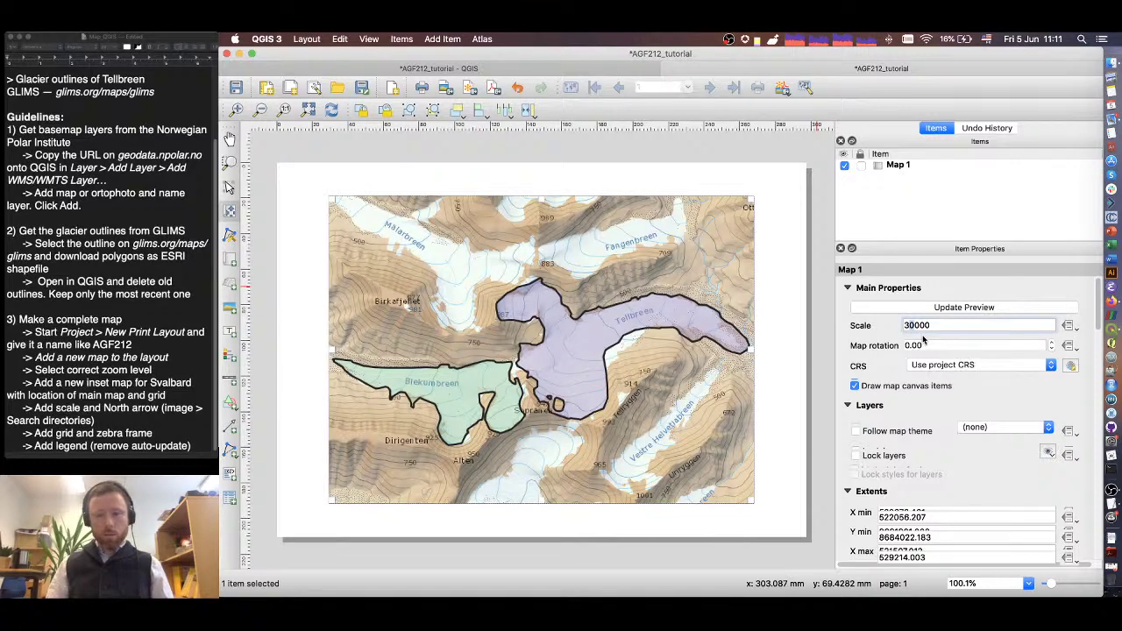
{"action": "key", "text": "Delete"}
{"action": "type", "text": "2"}
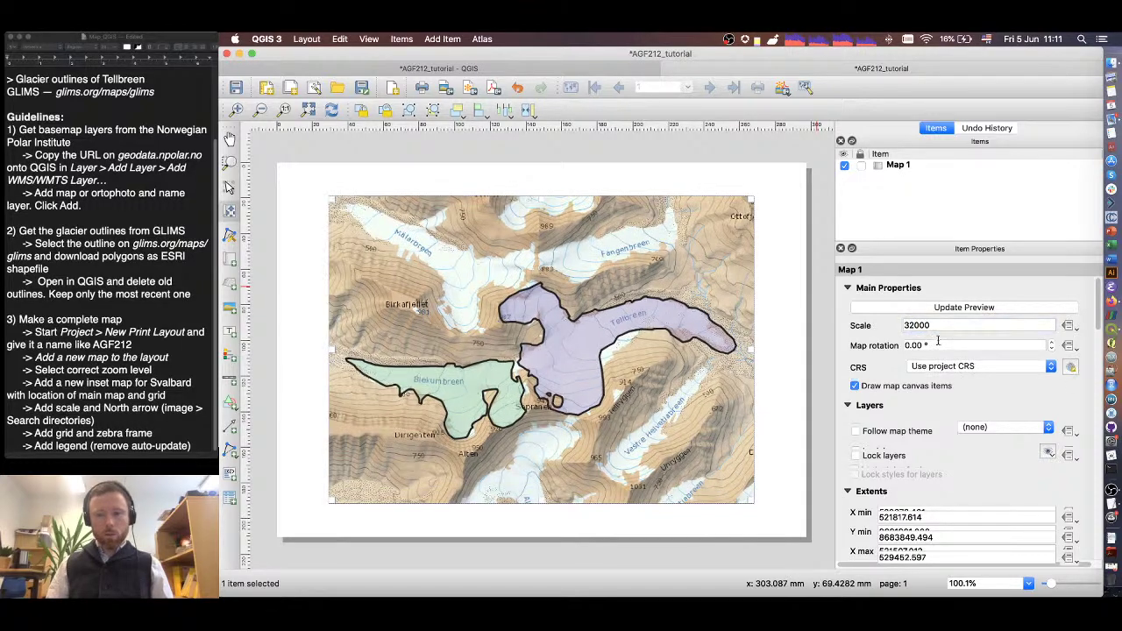
- Try a 90° rotation on the main map and return it to 0°
{"action": "left_click", "coordinate": [939, 342]}
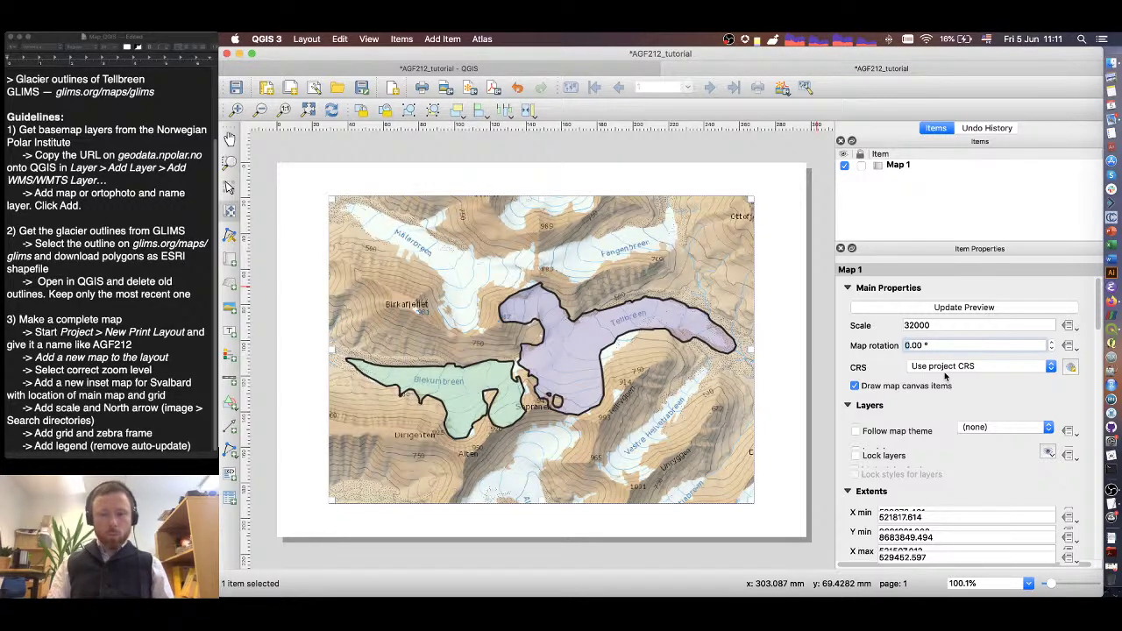
{"action": "type", "text": "9"}
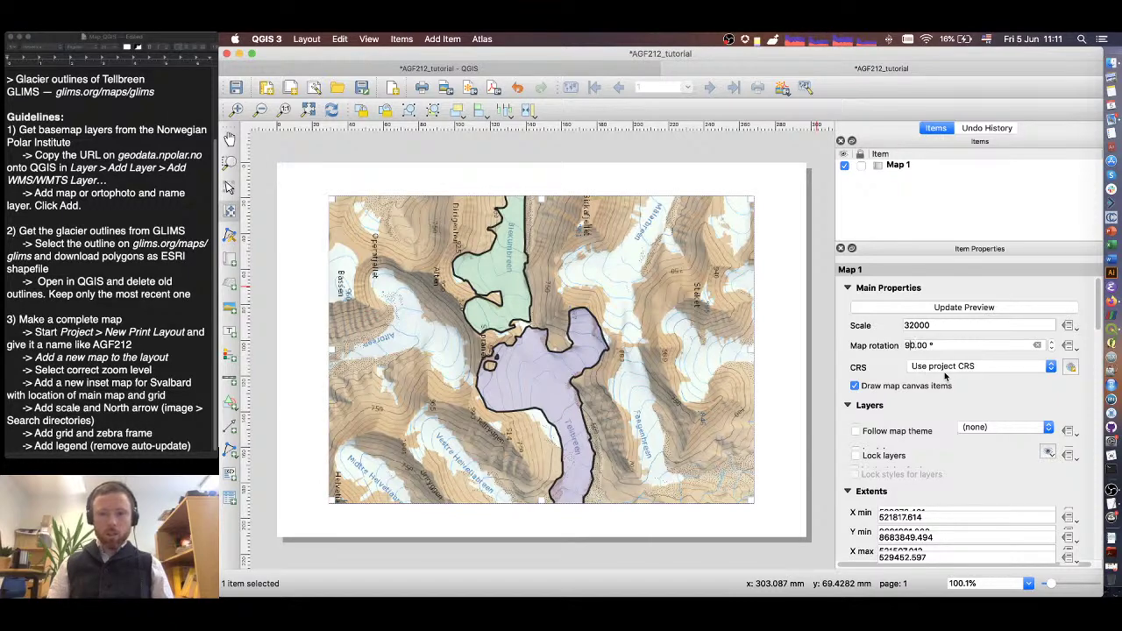
{"action": "key", "text": "BackSpace"}
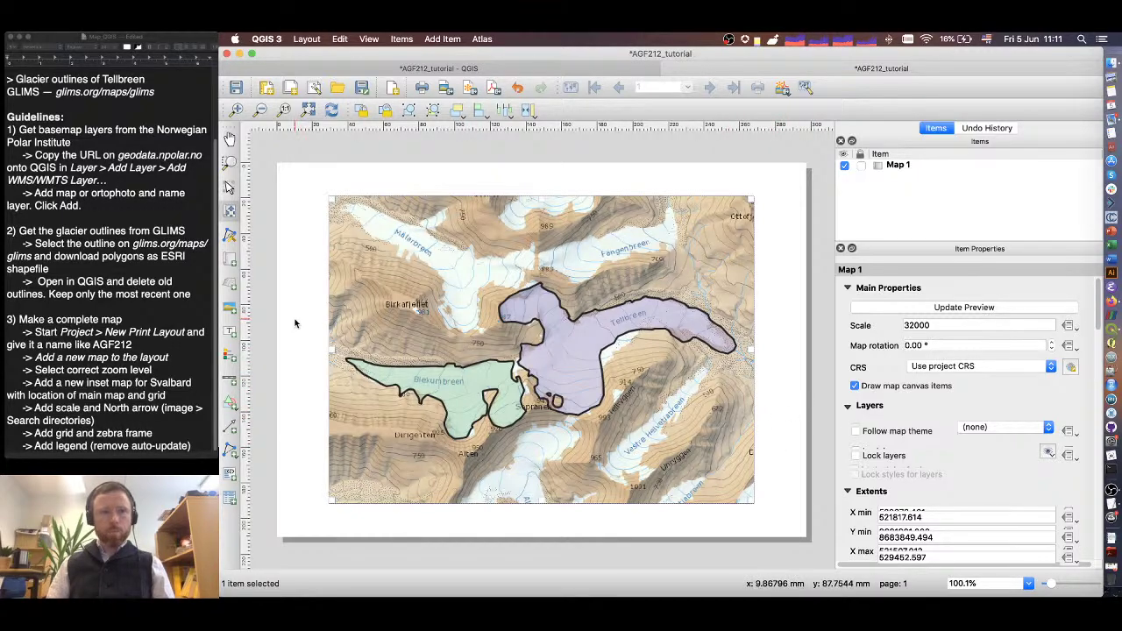
- Switch to the Map_QGIS notes and mark the instructions from starting a New Print Layout through selecting the correct zoom level
{"action": "left_click", "coordinate": [37, 332]}
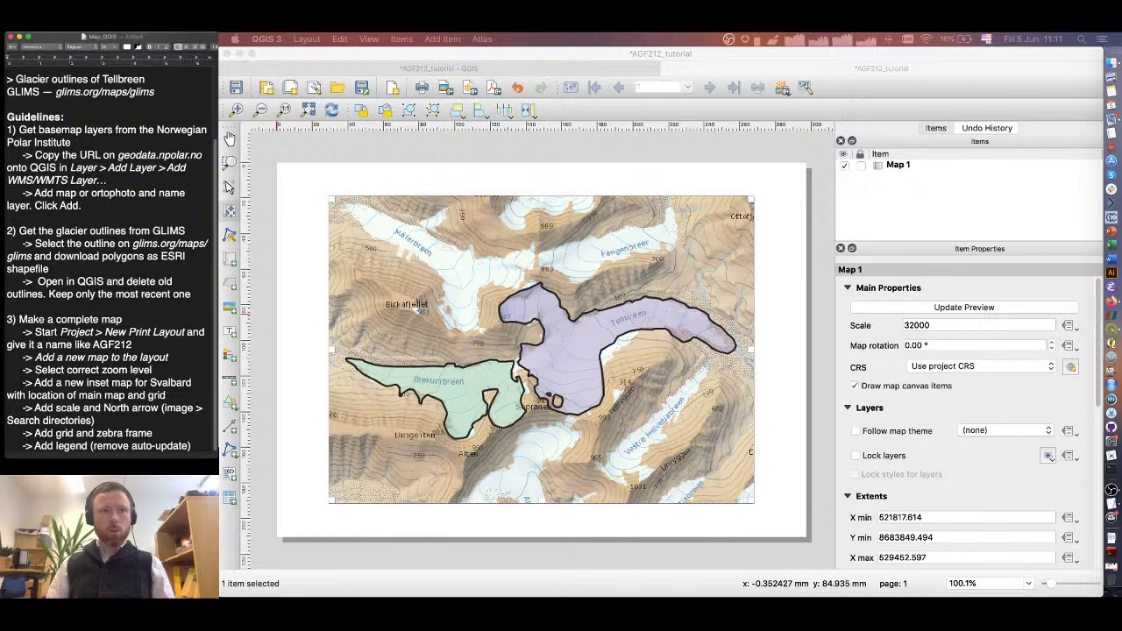
{"action": "left_click_drag", "start_coordinate": [36, 331], "coordinate": [152, 370]}
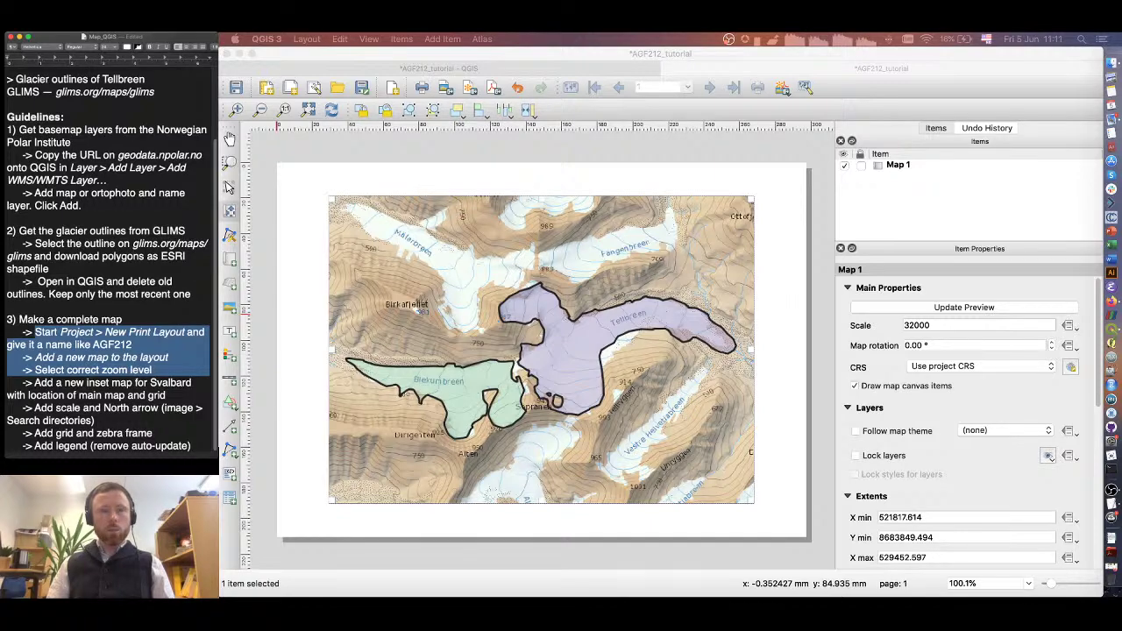
{"action": "key", "text": "Left"}
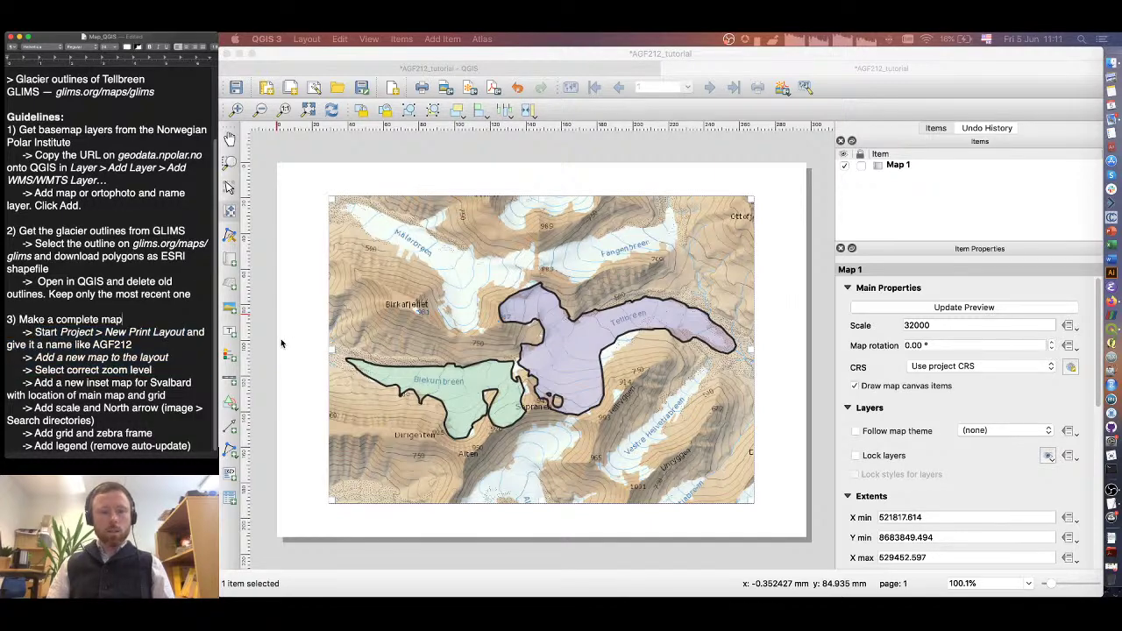
- Back in QGIS, add an inset map about 40 mm by 51 mm inside the main map's upper-right corner and bring its scale to 10000000
{"action": "left_click", "coordinate": [232, 263]}
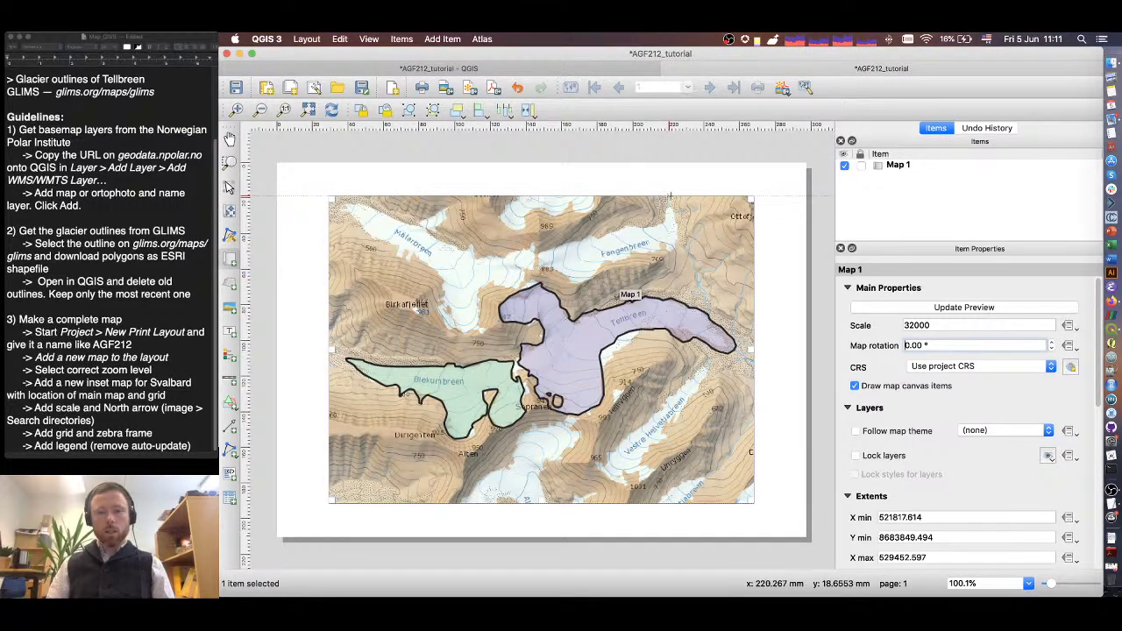
{"action": "left_click_drag", "start_coordinate": [682, 197], "coordinate": [754, 287]}
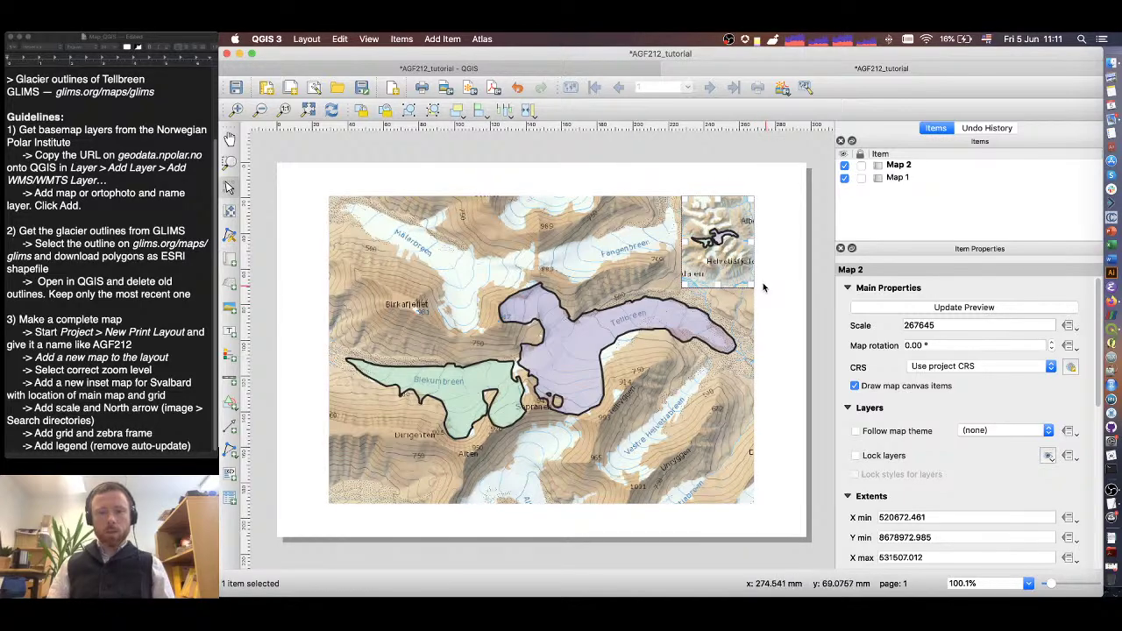
{"action": "double_click", "coordinate": [933, 326]}
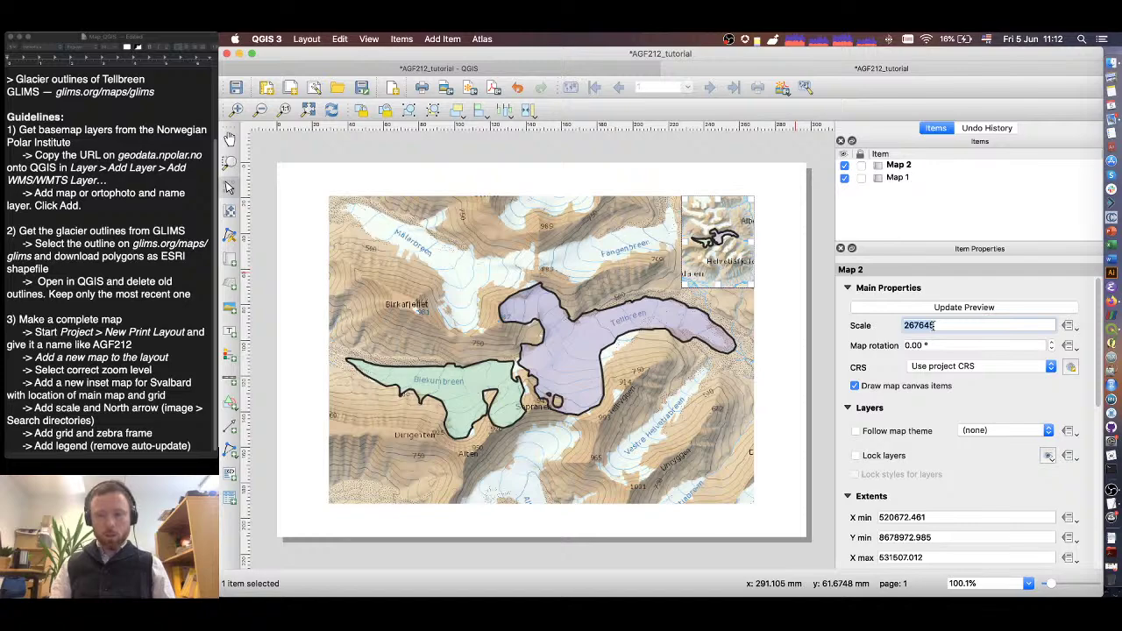
{"action": "type", "text": "120000"}
{"action": "key", "text": "Return"}
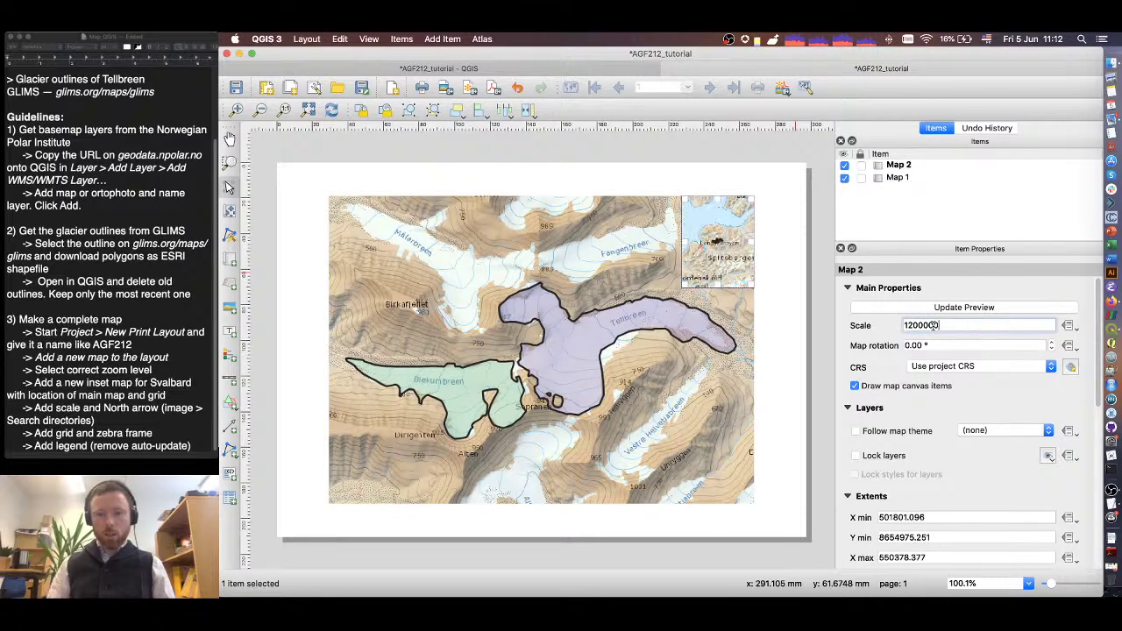
{"action": "type", "text": "0"}
{"action": "key", "text": "Return"}
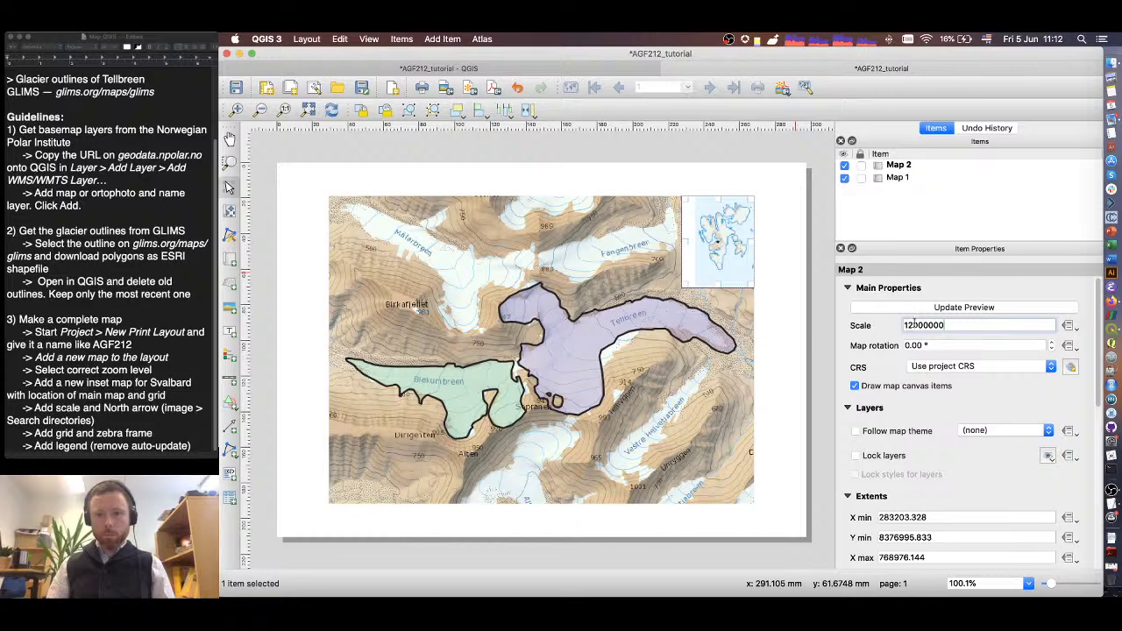
{"action": "left_click", "coordinate": [908, 324]}
{"action": "key", "text": "Delete"}
{"action": "type", "text": "0"}
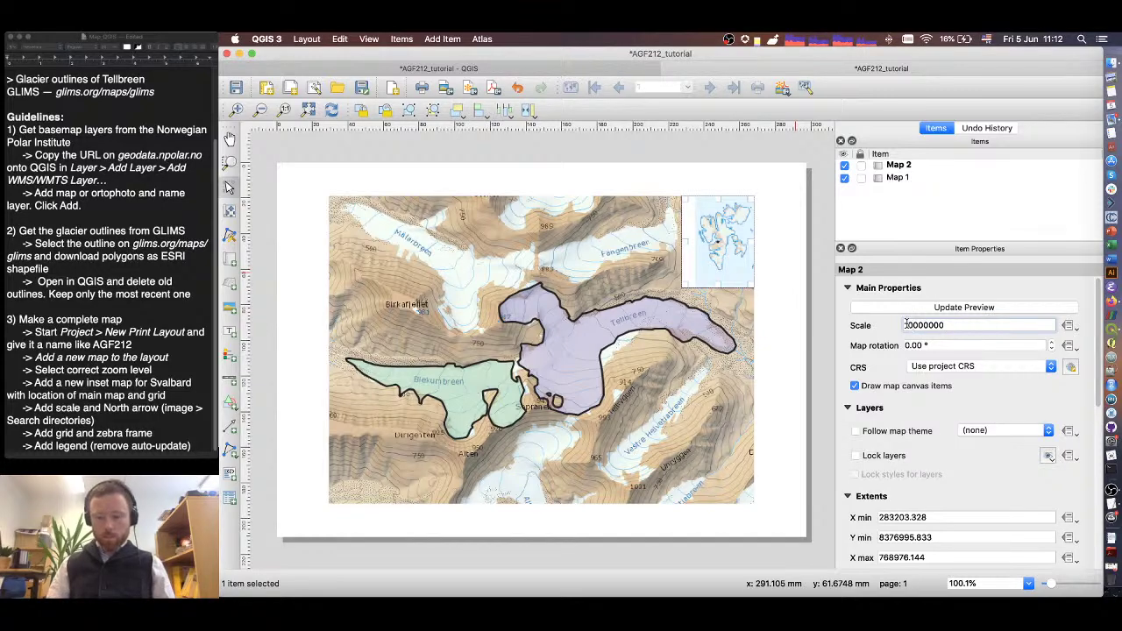
{"action": "key", "text": "Return"}
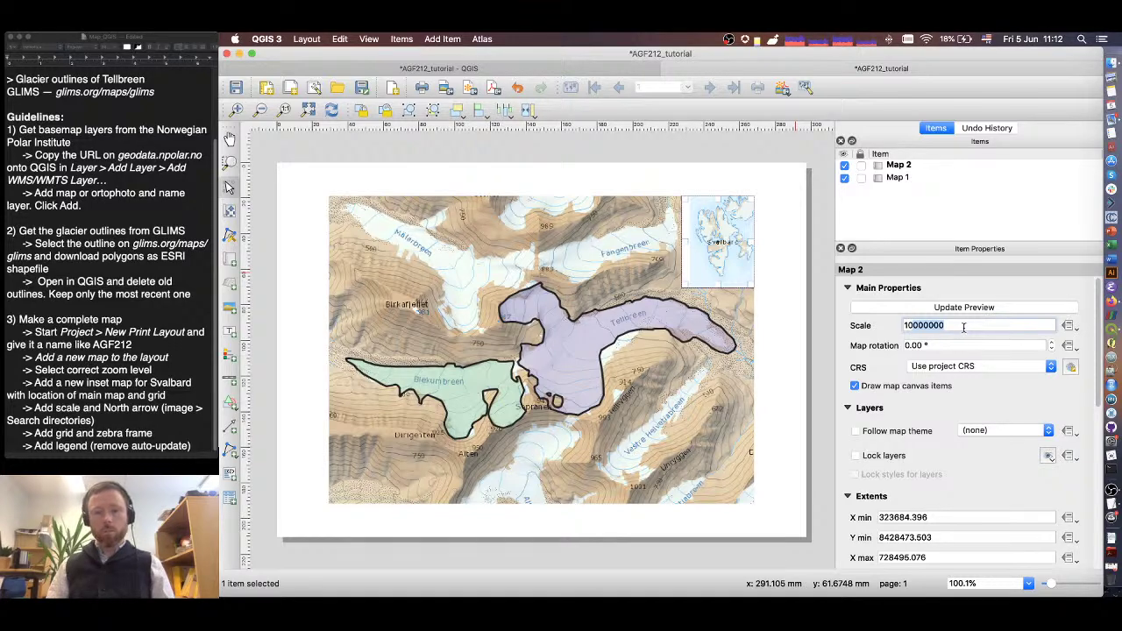
- Resize the inset map to about 38 mm by 49 mm and shift its content so the Svalbard archipelago fits inside
{"action": "left_click_drag", "start_coordinate": [718, 287], "coordinate": [720, 277]}
{"action": "left_click_drag", "start_coordinate": [681, 238], "coordinate": [698, 238]}
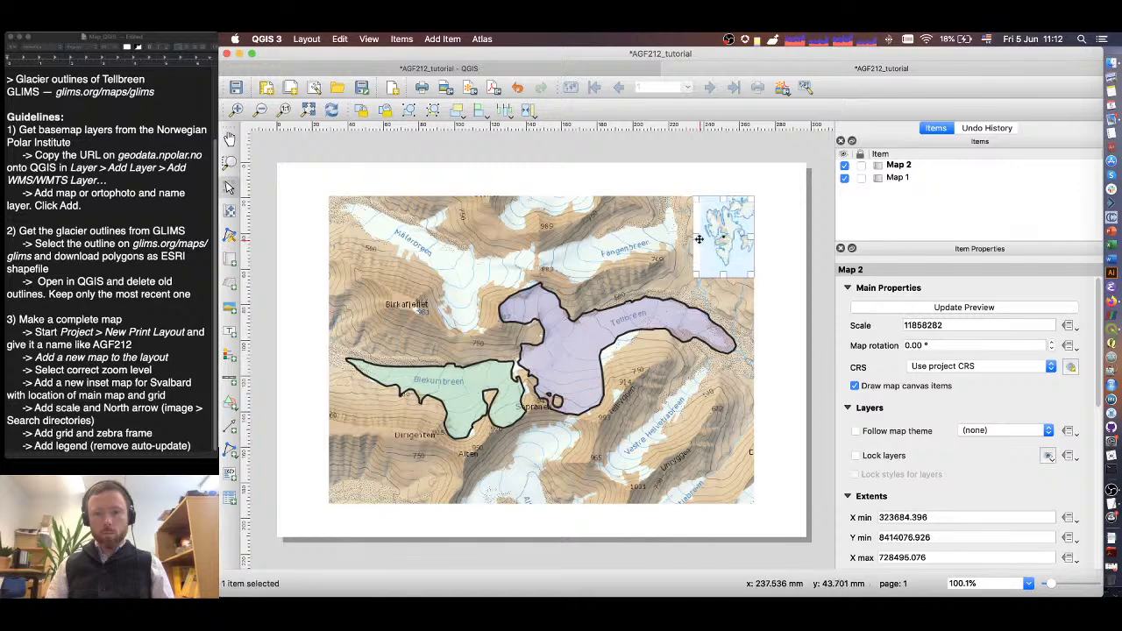
{"action": "left_click", "coordinate": [230, 210]}
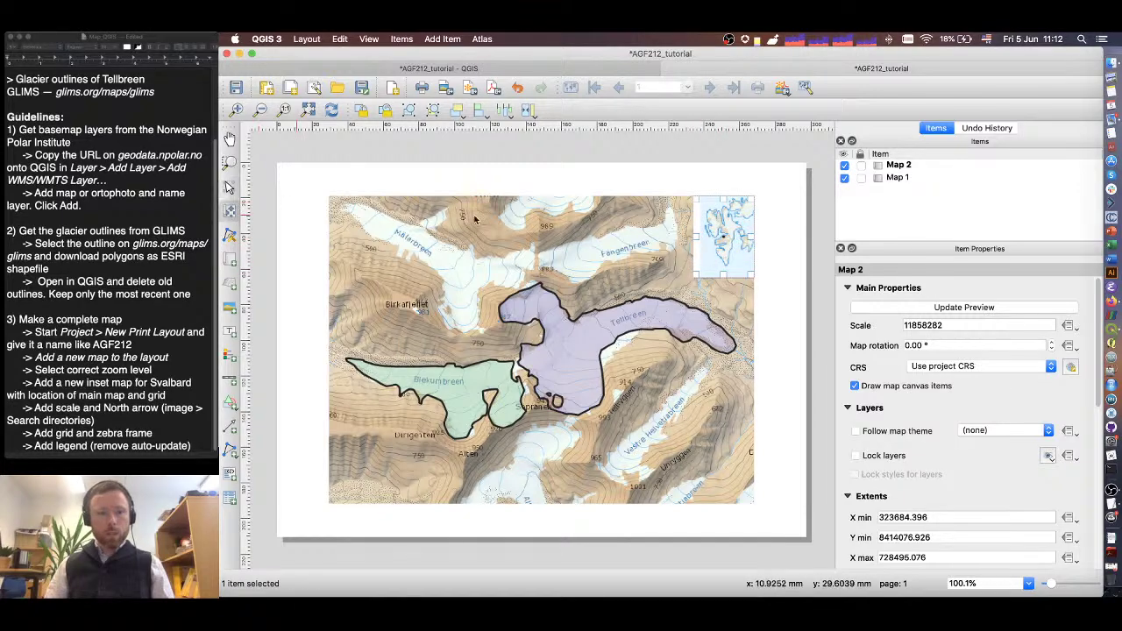
{"action": "mouse_move", "coordinate": [726, 250]}
{"action": "left_mouse_down"}
{"action": "mouse_move", "coordinate": [706, 251]}
{"action": "mouse_move", "coordinate": [728, 250]}
{"action": "left_mouse_up"}
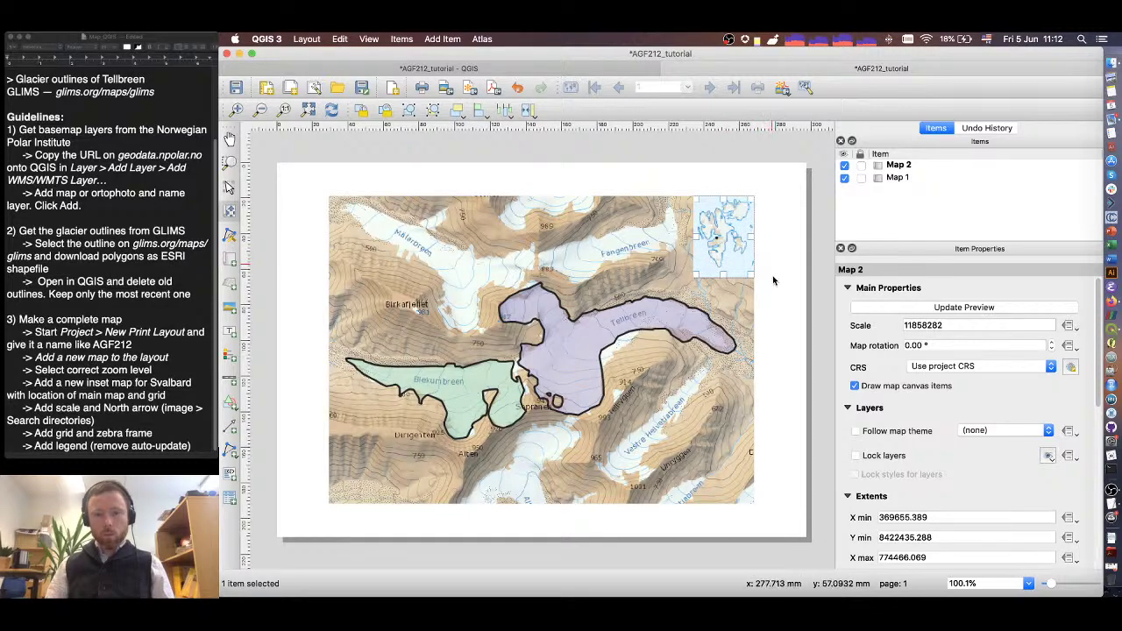
{"action": "left_click", "coordinate": [228, 188]}
{"action": "left_click_drag", "start_coordinate": [694, 277], "coordinate": [685, 285]}
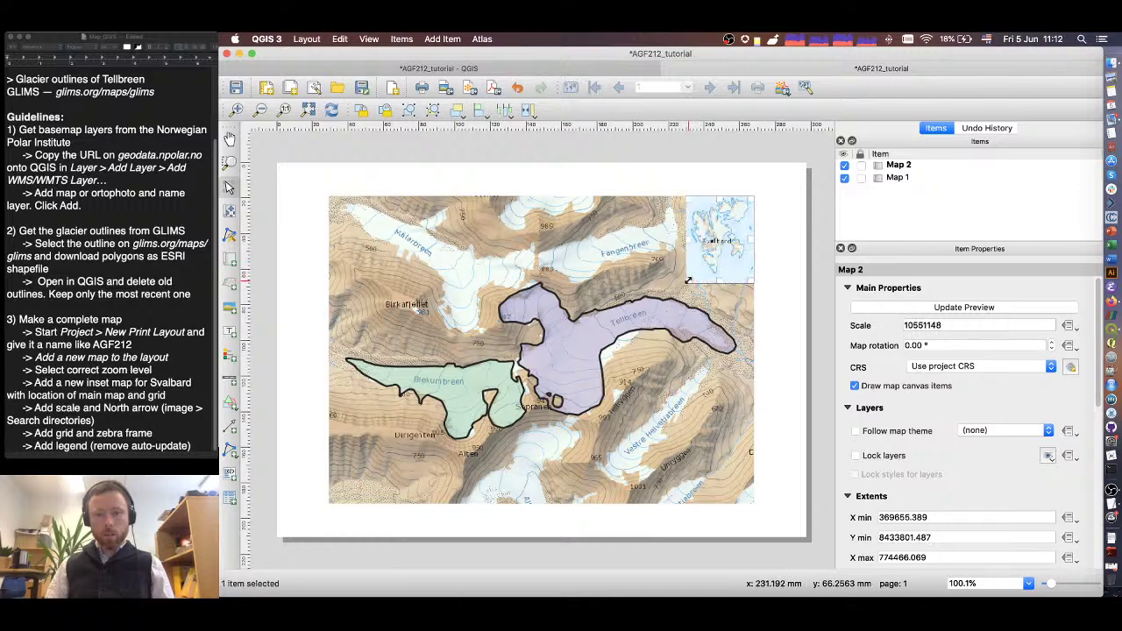
{"action": "left_click", "coordinate": [789, 296]}
- Select the inset map, look through its item properties and collapse the Layers and Extents groups
{"action": "left_click", "coordinate": [711, 269]}
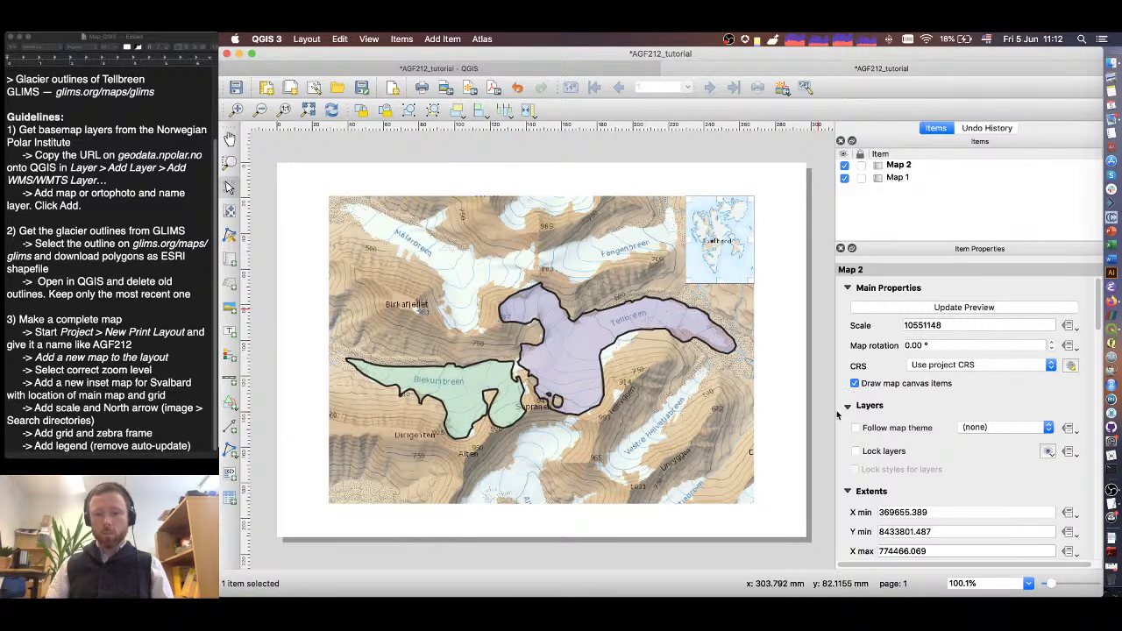
{"action": "scroll", "coordinate": [846, 425], "scroll_direction": "down", "scroll_amount": 2}
{"action": "scroll", "coordinate": [846, 424], "scroll_direction": "down", "scroll_amount": 6}
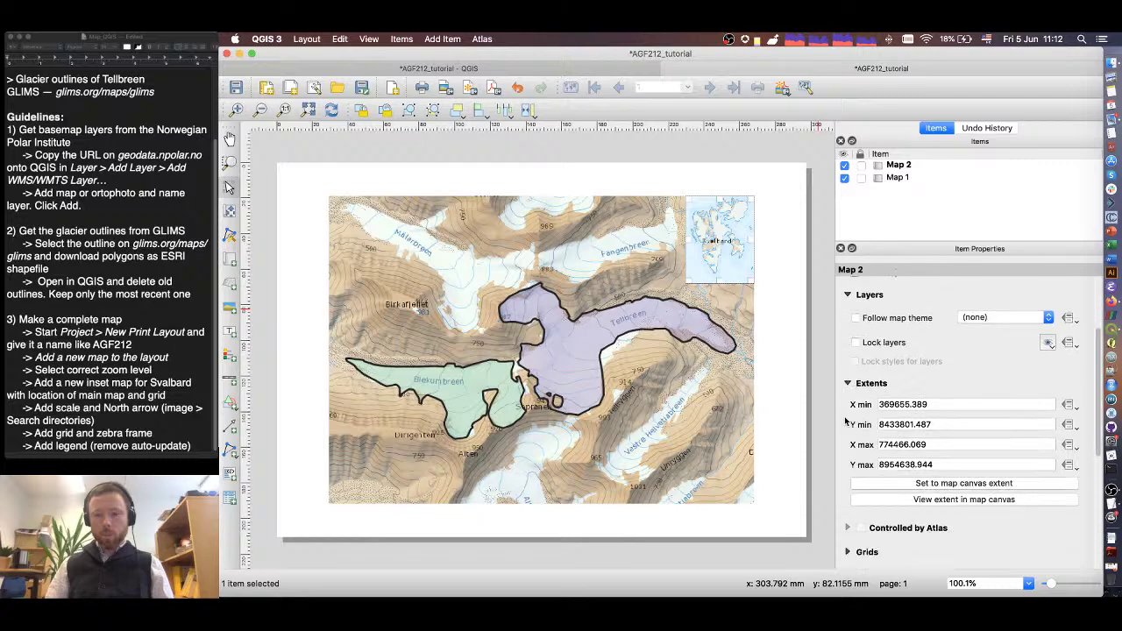
{"action": "scroll", "coordinate": [845, 422], "scroll_direction": "down", "scroll_amount": 8}
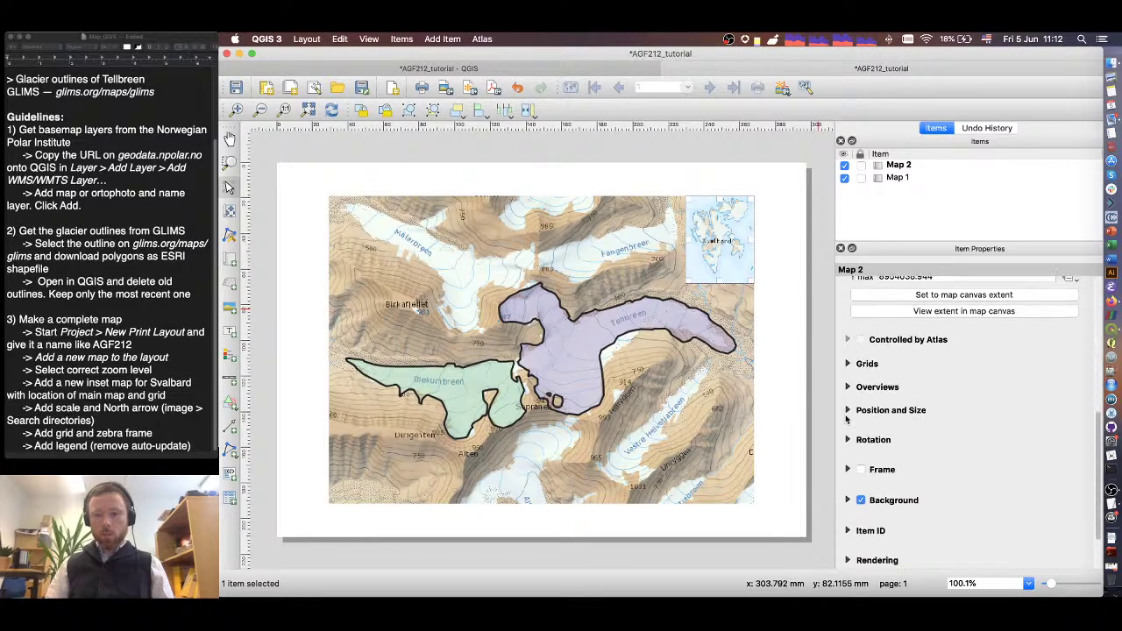
{"action": "scroll", "coordinate": [846, 419], "scroll_direction": "down", "scroll_amount": 3}
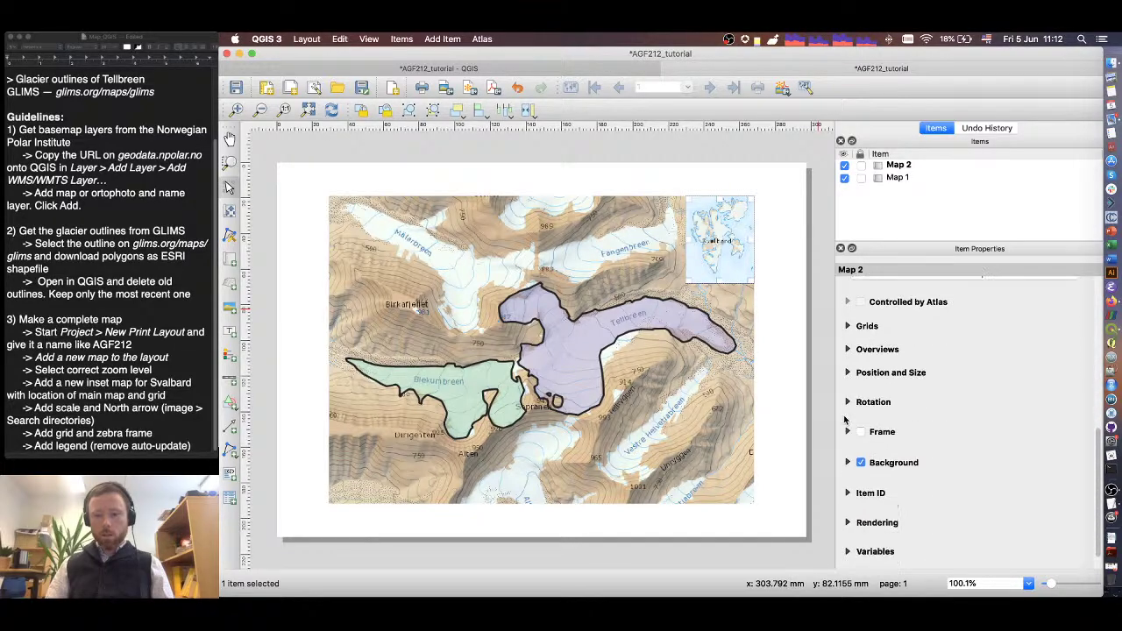
{"action": "scroll", "coordinate": [846, 419], "scroll_direction": "up", "scroll_amount": 14}
{"action": "scroll", "coordinate": [846, 419], "scroll_direction": "up", "scroll_amount": 2}
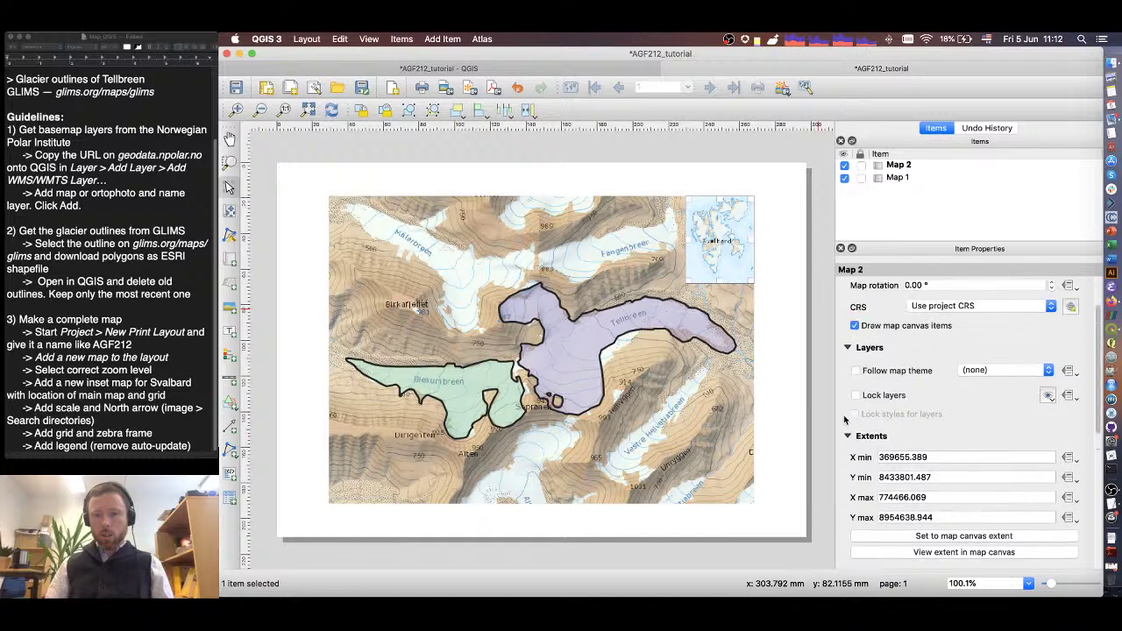
{"action": "scroll", "coordinate": [846, 419], "scroll_direction": "up", "scroll_amount": 3}
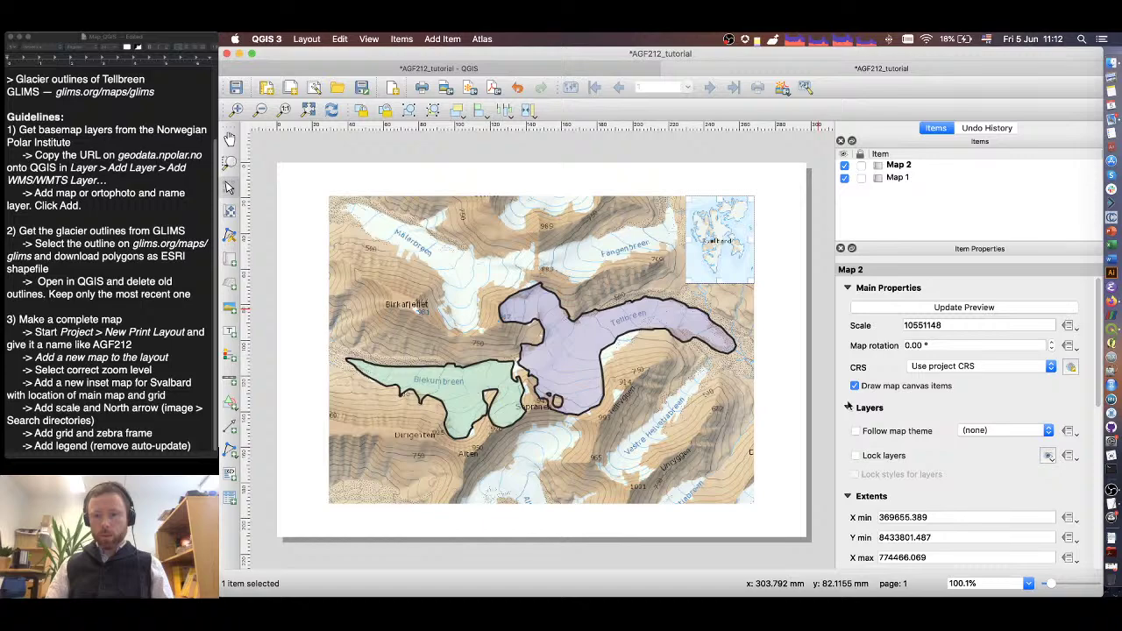
{"action": "left_click", "coordinate": [848, 409]}
{"action": "left_click", "coordinate": [847, 431]}
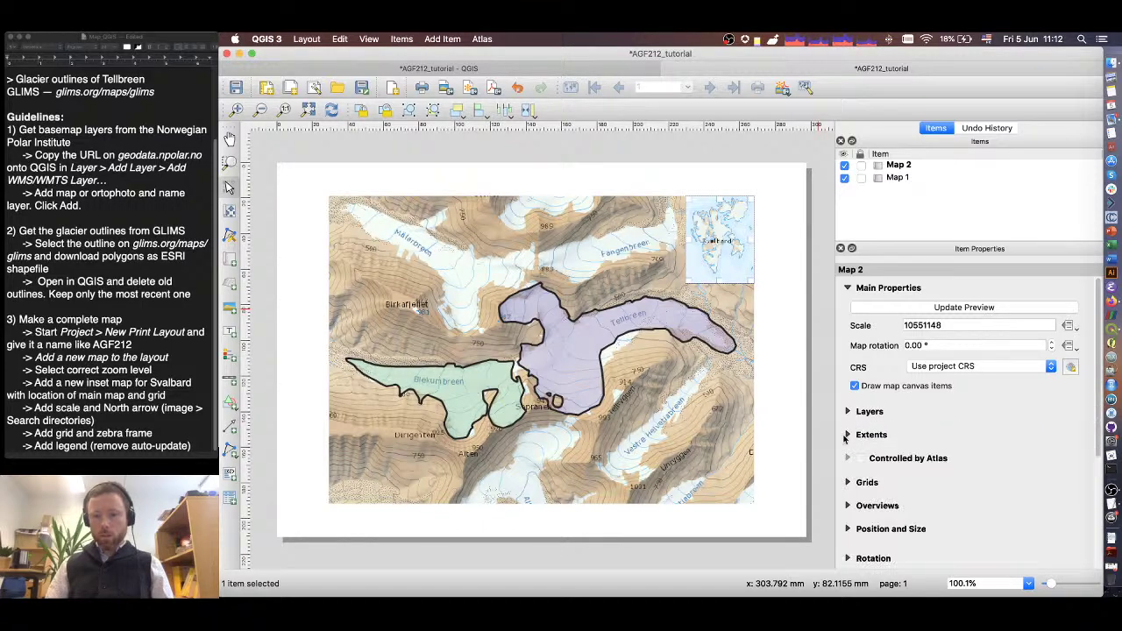
- Add an overview to the inset map with Map 1 as its map frame
{"action": "scroll", "coordinate": [847, 443], "scroll_direction": "down", "scroll_amount": 5}
{"action": "left_click", "coordinate": [847, 391]}
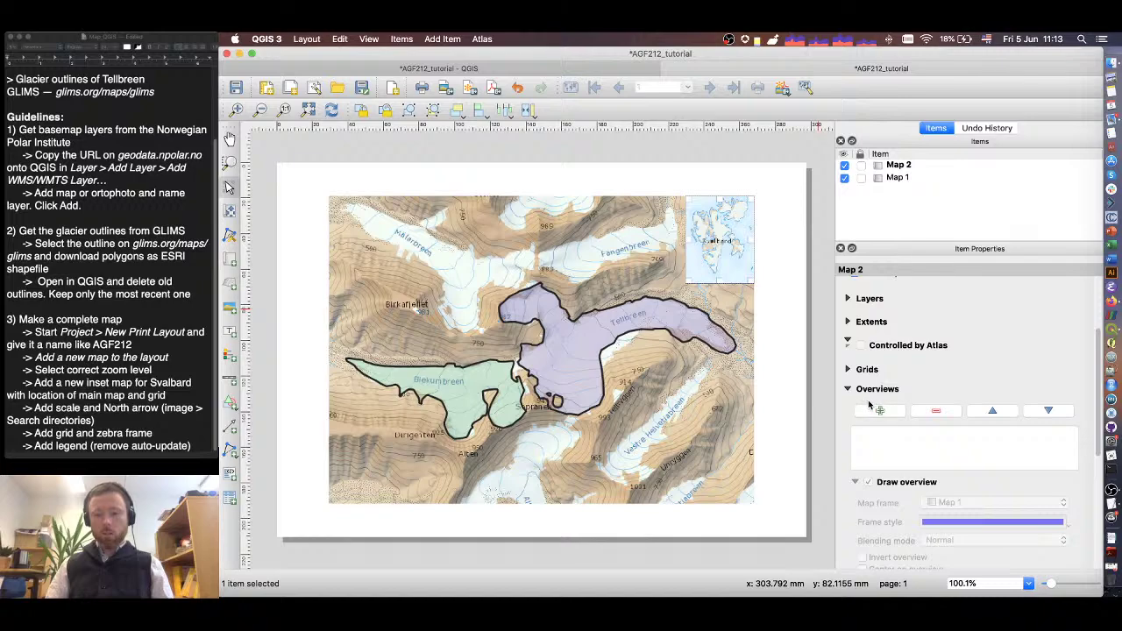
{"action": "left_click", "coordinate": [879, 411]}
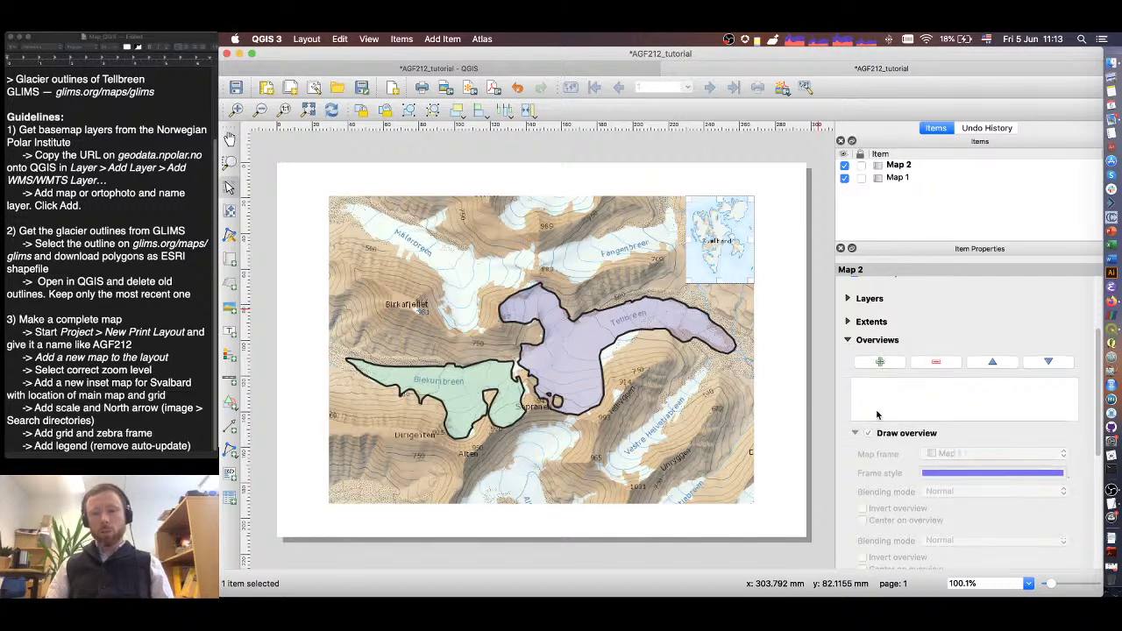
{"action": "left_click", "coordinate": [879, 361]}
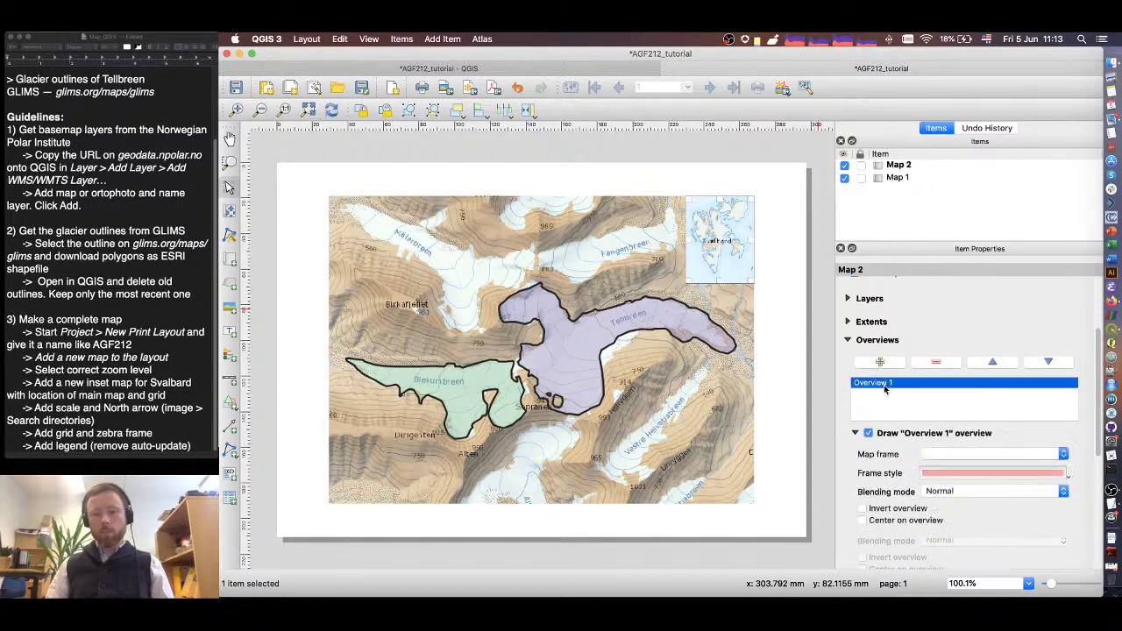
{"action": "scroll", "coordinate": [889, 433], "scroll_direction": "down", "scroll_amount": 3}
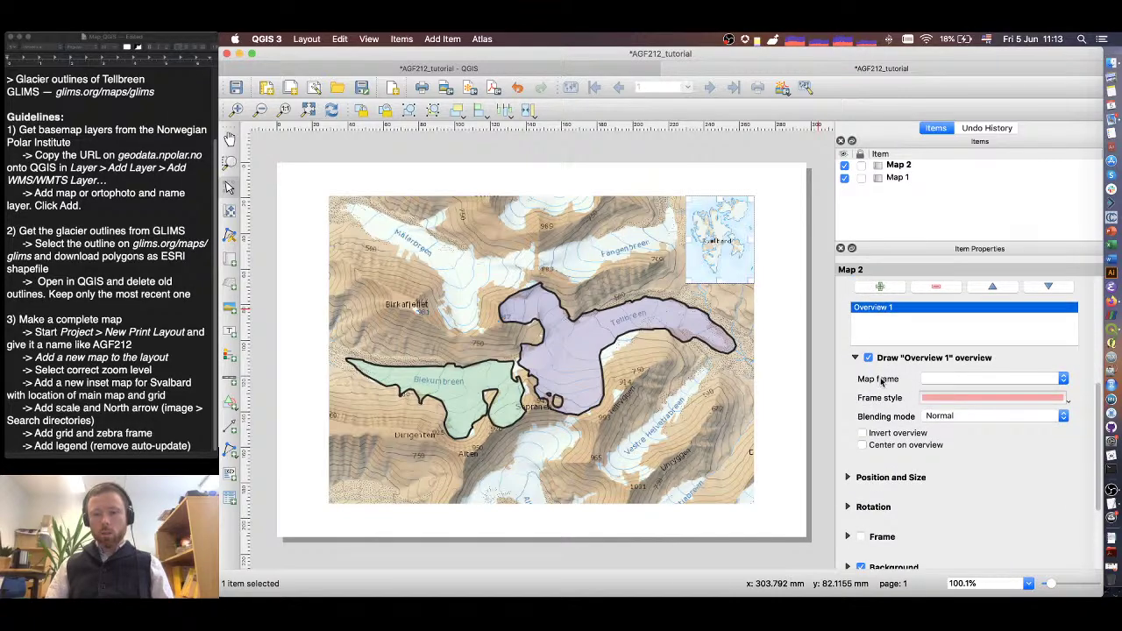
{"action": "left_click", "coordinate": [936, 379]}
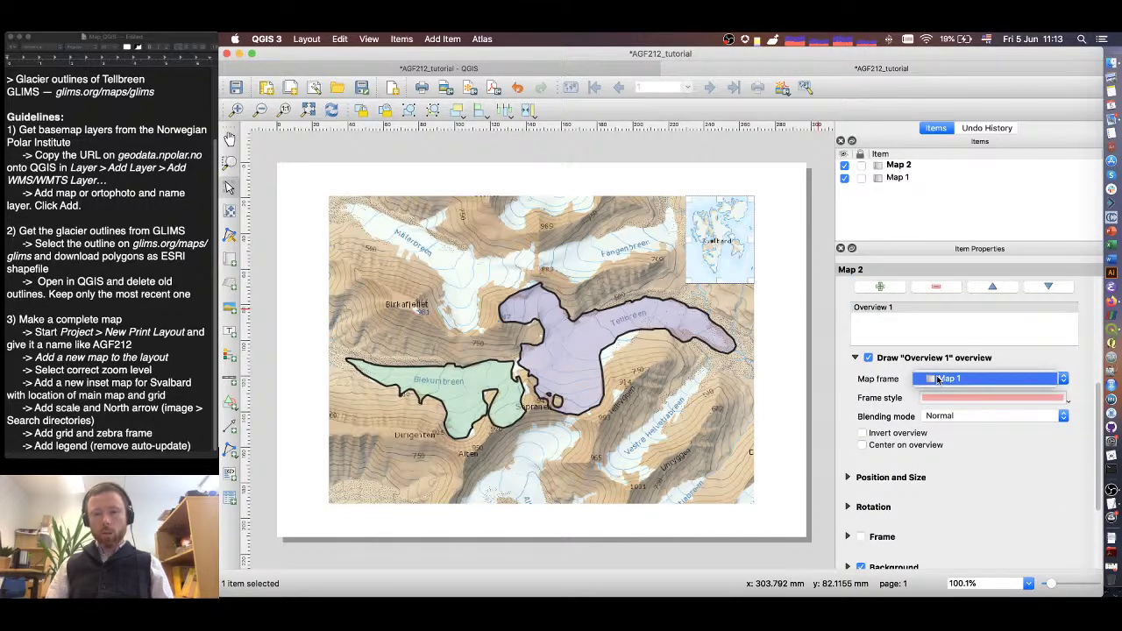
{"action": "left_click", "coordinate": [936, 379]}
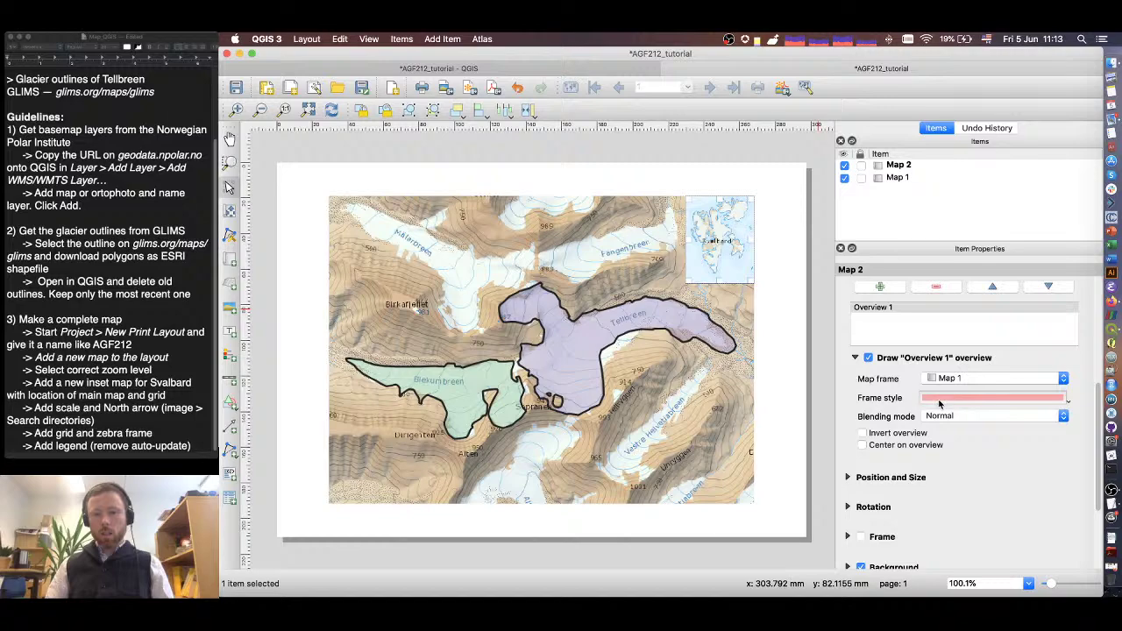
- Set the fill colour of the inset overview's frame style to red #ff0011 at 100% opacity
{"action": "left_click", "coordinate": [939, 400]}
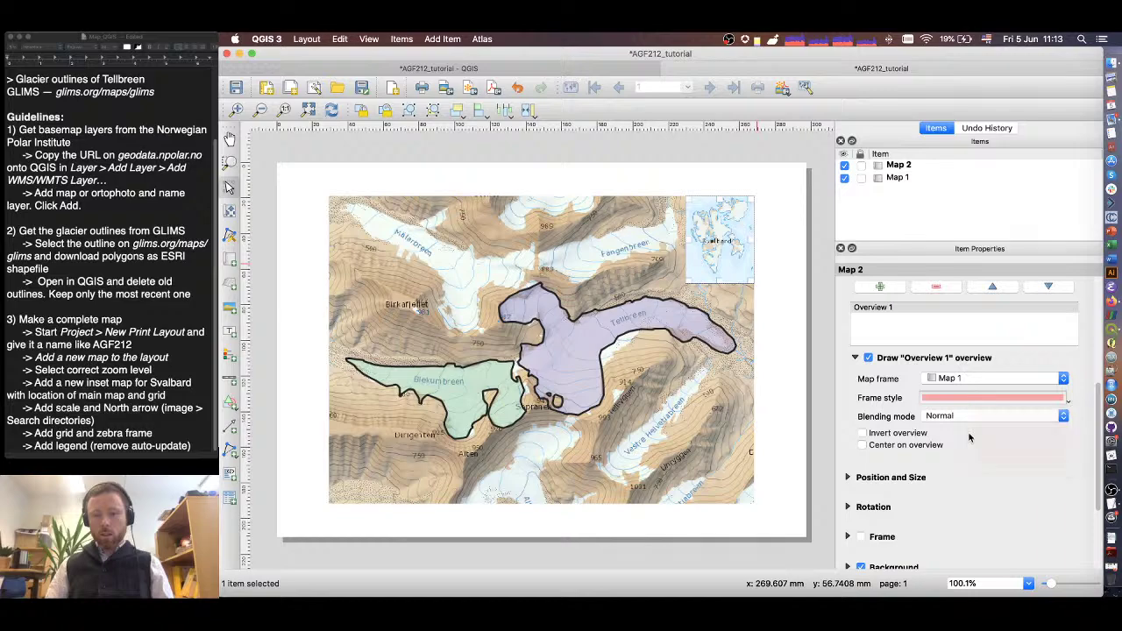
{"action": "left_click", "coordinate": [963, 419]}
{"action": "left_click", "coordinate": [961, 415]}
{"action": "left_click", "coordinate": [964, 397]}
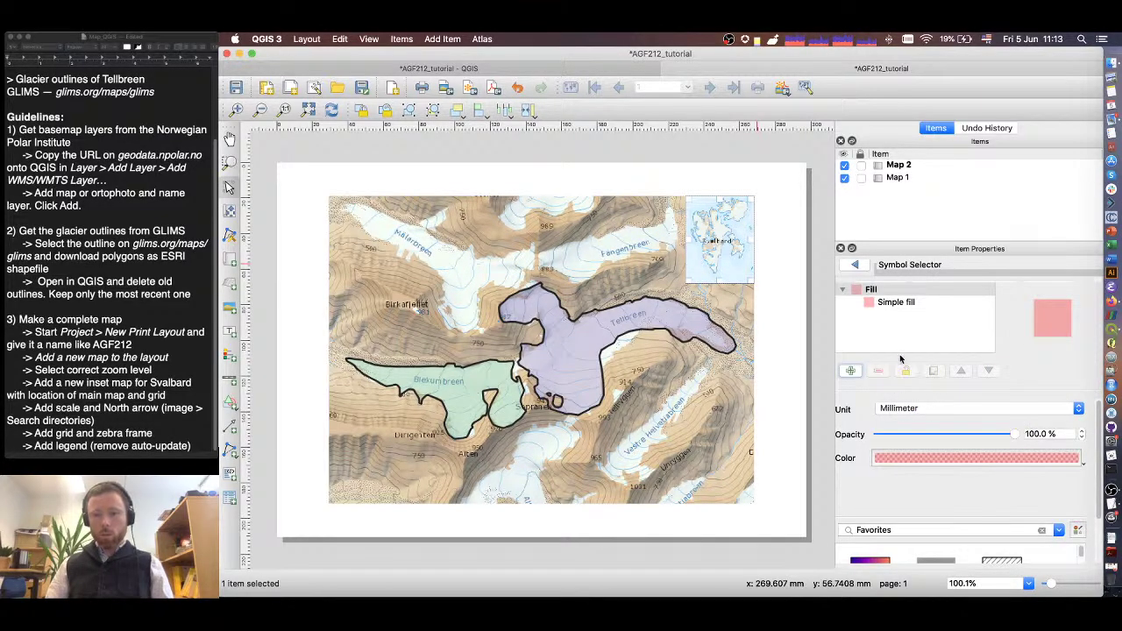
{"action": "scroll", "coordinate": [858, 412], "scroll_direction": "down", "scroll_amount": 3}
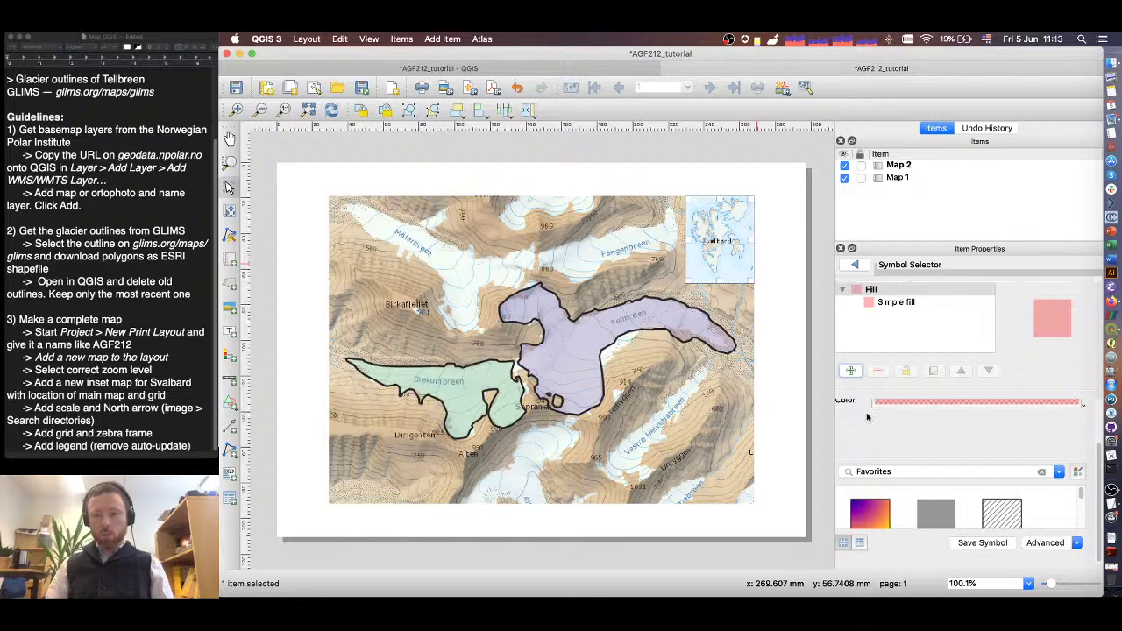
{"action": "left_click", "coordinate": [893, 402]}
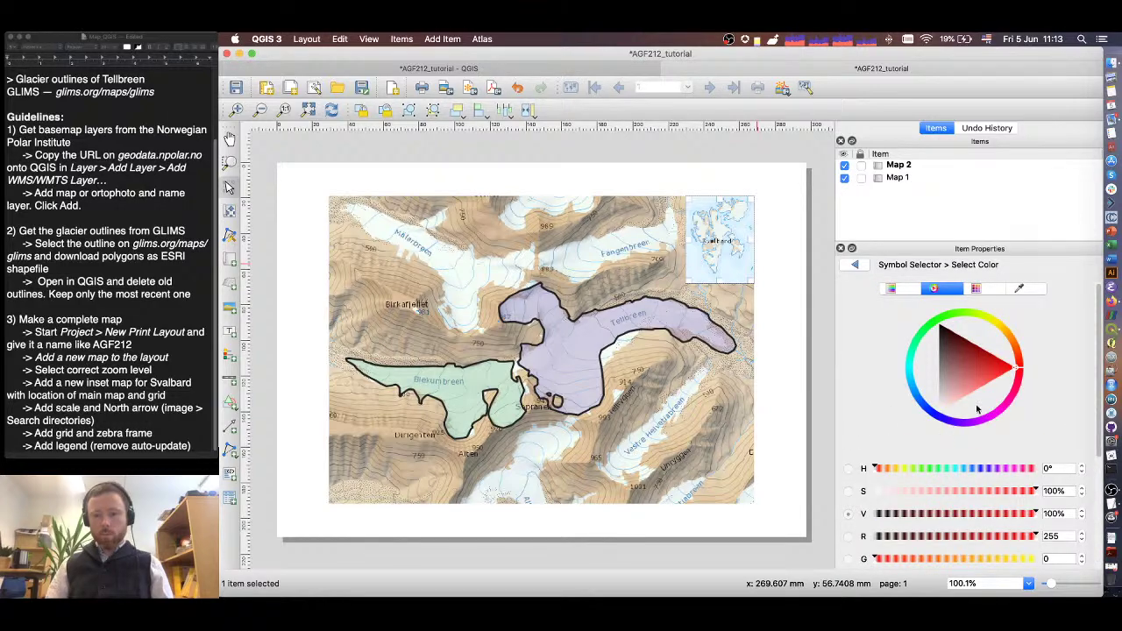
{"action": "left_click_drag", "start_coordinate": [1015, 377], "coordinate": [1023, 376]}
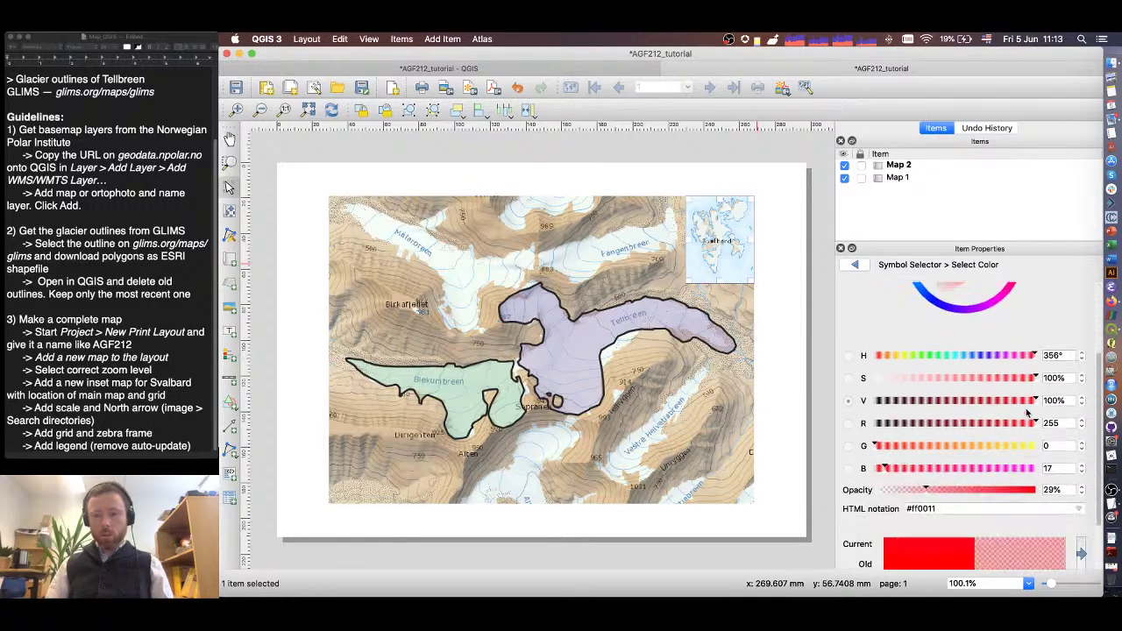
{"action": "scroll", "coordinate": [1027, 415], "scroll_direction": "down", "scroll_amount": 5}
{"action": "left_click_drag", "start_coordinate": [1013, 482], "coordinate": [1045, 486]}
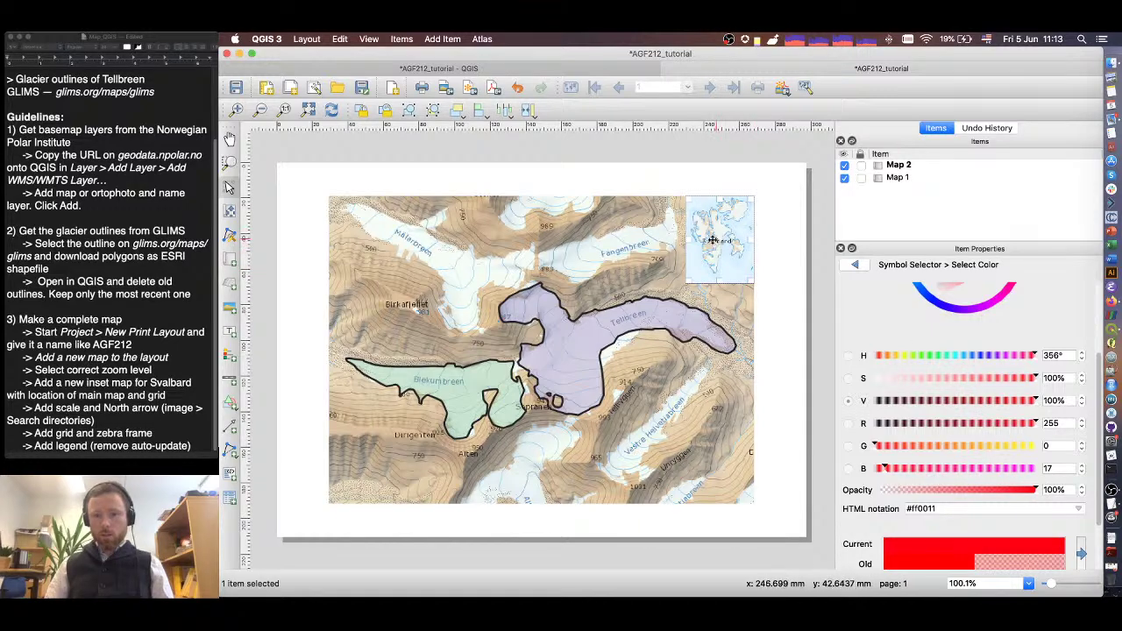
{"action": "left_click", "coordinate": [855, 267]}
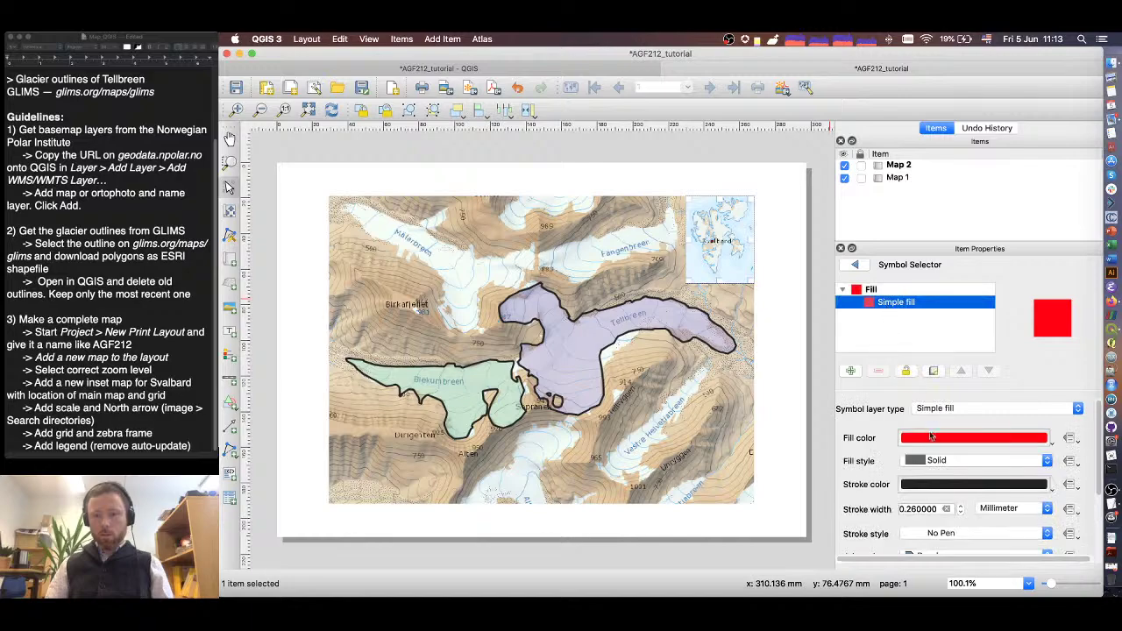
- Raise the stroke width of the overview symbol's simple fill to 10.06 mm
{"action": "scroll", "coordinate": [881, 463], "scroll_direction": "down", "scroll_amount": 3}
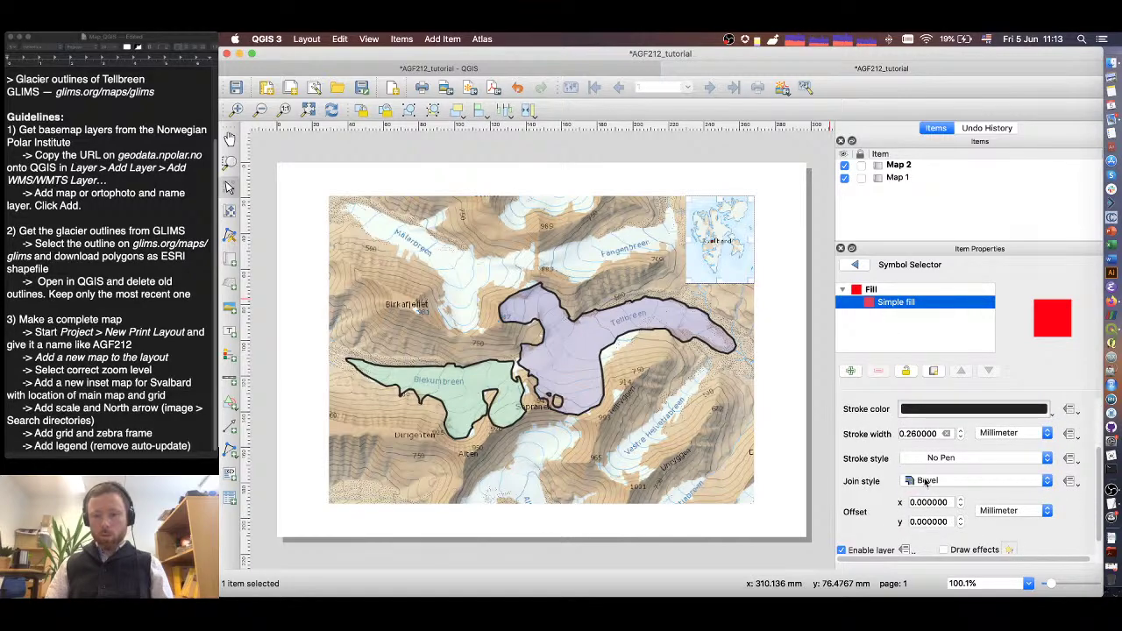
{"action": "left_click", "coordinate": [926, 482]}
{"action": "left_click", "coordinate": [917, 433]}
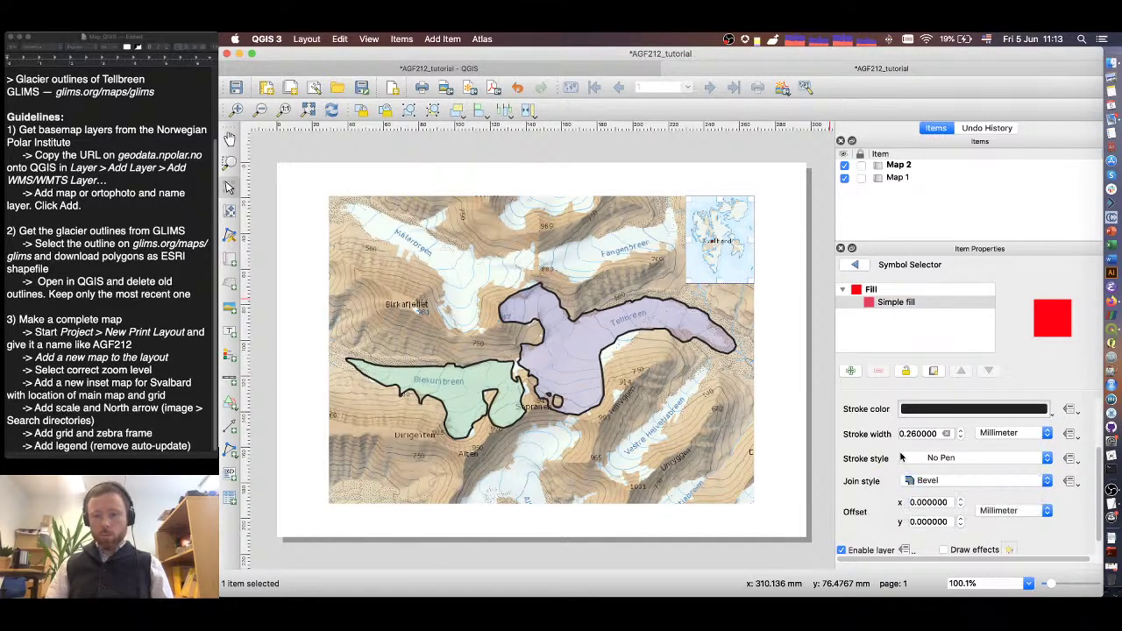
{"action": "left_click_drag", "start_coordinate": [908, 433], "coordinate": [919, 433]}
{"action": "type", "text": "40"}
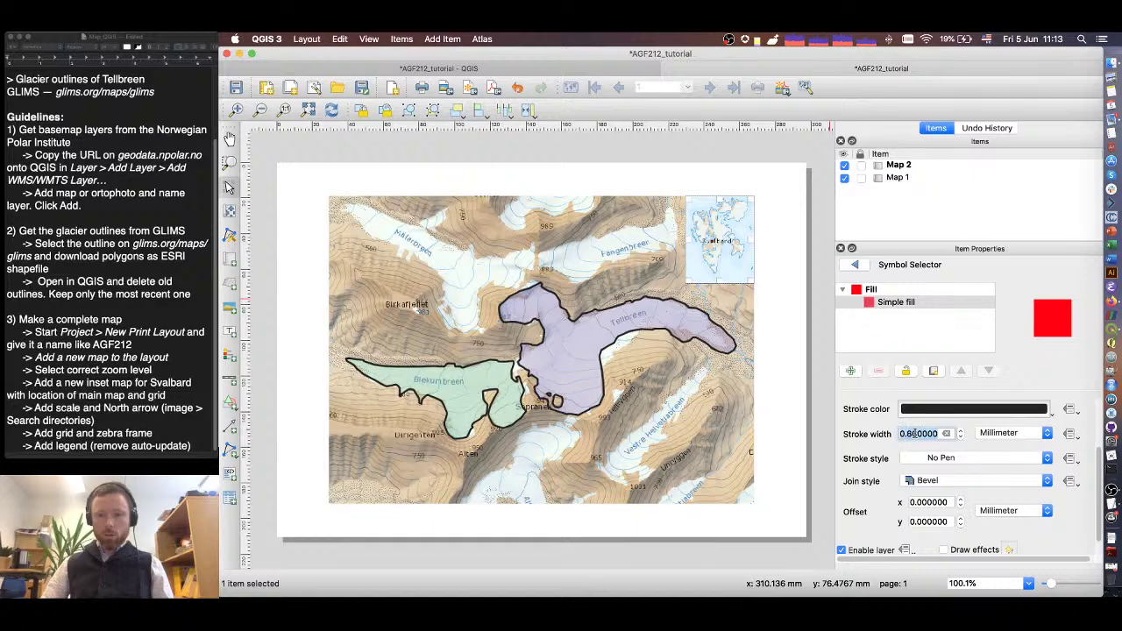
{"action": "key", "text": "Up"}
{"action": "key", "text": "Up"}
{"action": "key", "text": "Up"}
{"action": "key", "text": "Up"}
{"action": "key", "text": "Up"}
{"action": "key", "text": "Up"}
{"action": "key", "text": "Up"}
{"action": "key", "text": "Up"}
{"action": "key", "text": "Up"}
{"action": "key", "text": "Up"}
{"action": "key", "text": "Up"}
{"action": "key", "text": "Up"}
{"action": "key", "text": "Up"}
{"action": "key", "text": "Up"}
{"action": "key", "text": "Up"}
{"action": "key", "text": "Up"}
{"action": "key", "text": "Up"}
{"action": "key", "text": "Up"}
{"action": "key", "text": "Up"}
{"action": "key", "text": "Up"}
{"action": "key", "text": "Up"}
{"action": "key", "text": "Up"}
{"action": "key", "text": "Up"}
{"action": "key", "text": "Up"}
{"action": "key", "text": "Up"}
{"action": "key", "text": "Up"}
{"action": "key", "text": "Up"}
{"action": "key", "text": "Up"}
{"action": "key", "text": "Up"}
{"action": "key", "text": "Up"}
{"action": "key", "text": "Up"}
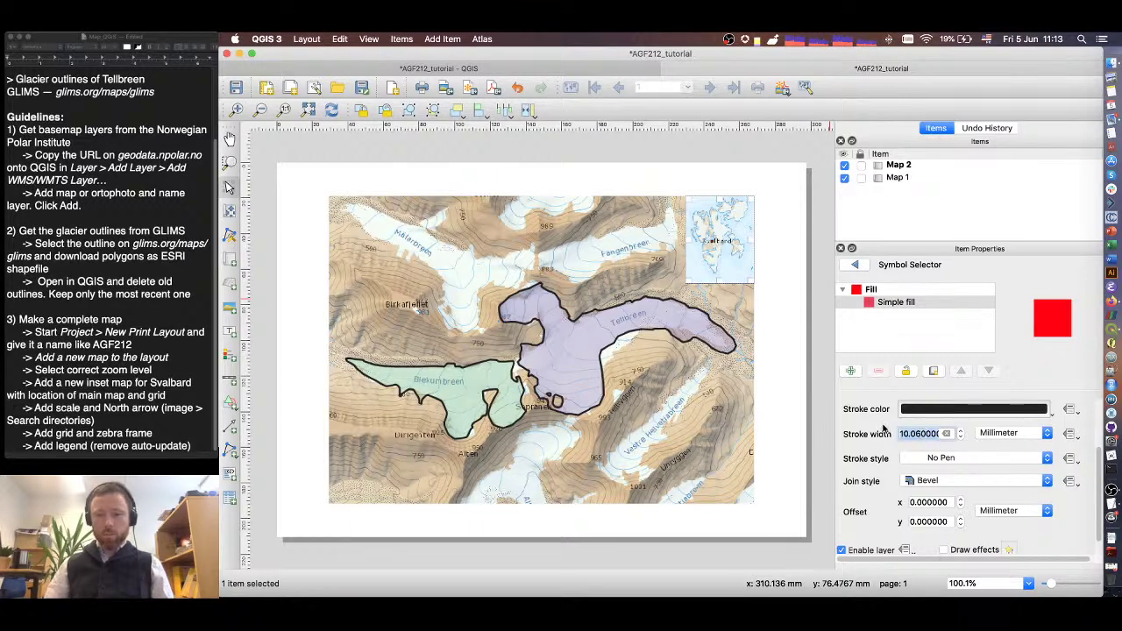
- Open the stroke style choices for the overview symbol's simple fill
{"action": "left_click", "coordinate": [924, 460]}
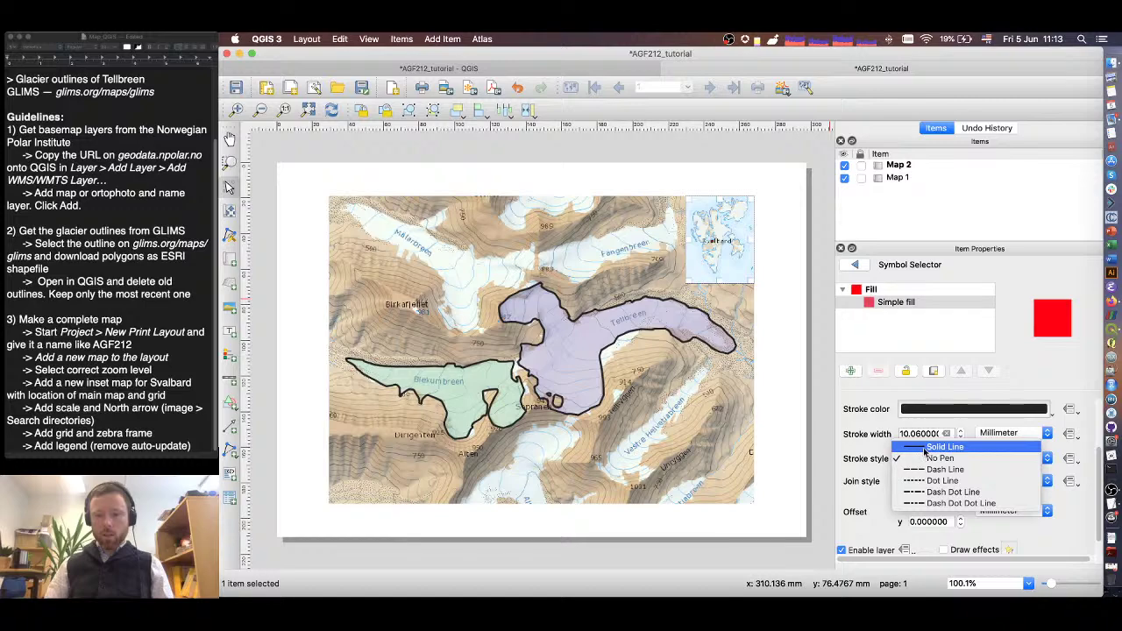
- Set the overview frame's stroke style to Solid Line and its stroke width to 3.06 mm
{"action": "left_click", "coordinate": [925, 448]}
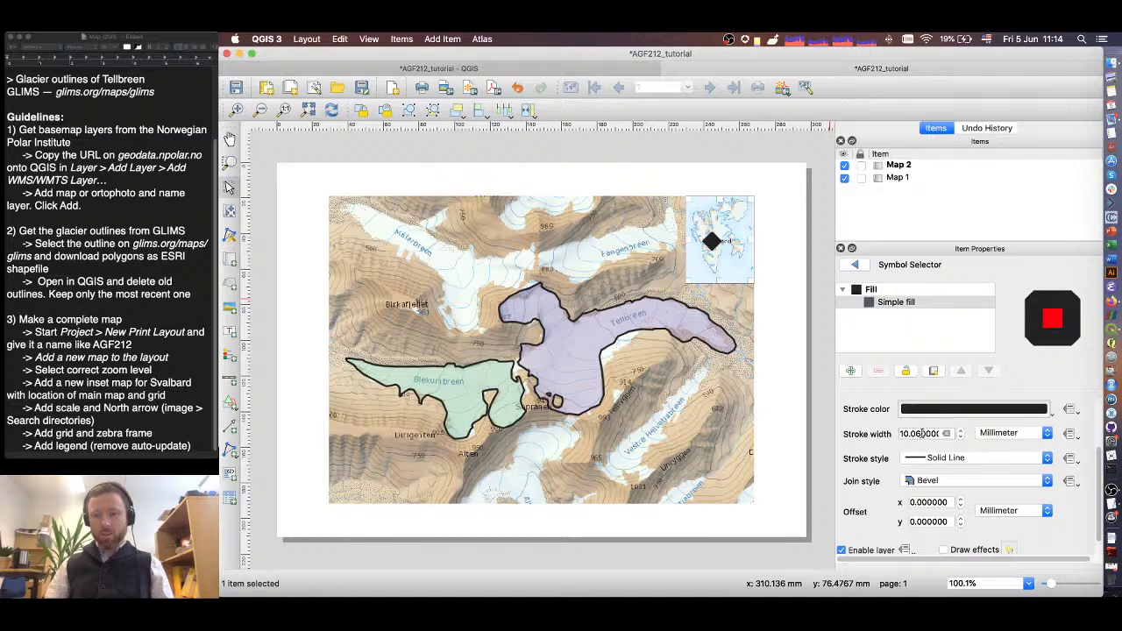
{"action": "double_click", "coordinate": [908, 432]}
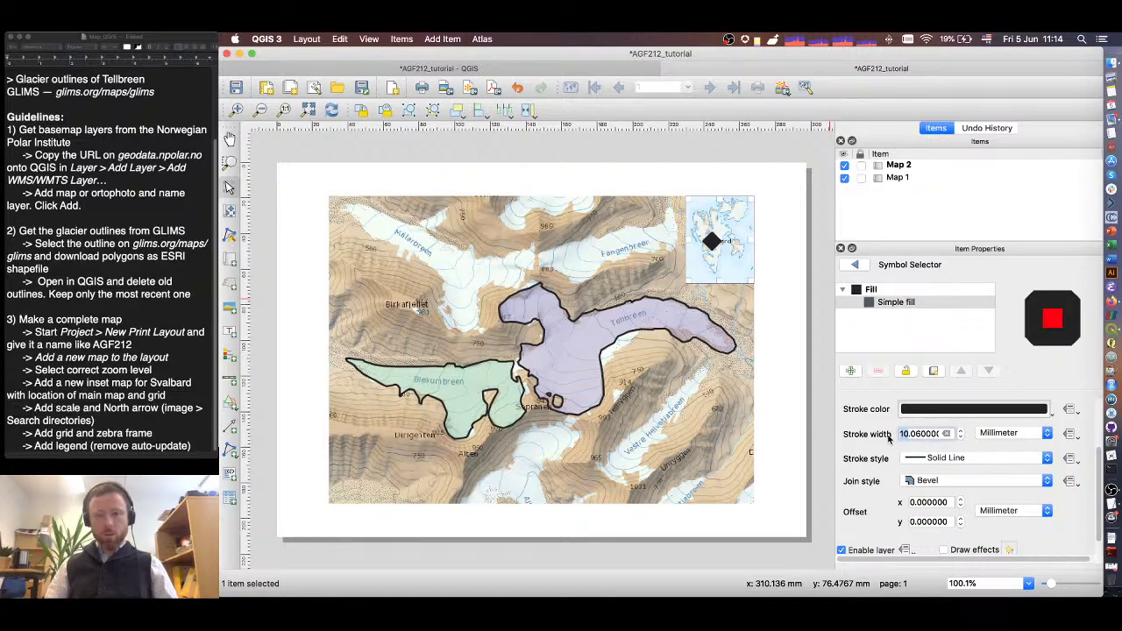
{"action": "type", "text": "5"}
{"action": "key", "text": "BackSpace"}
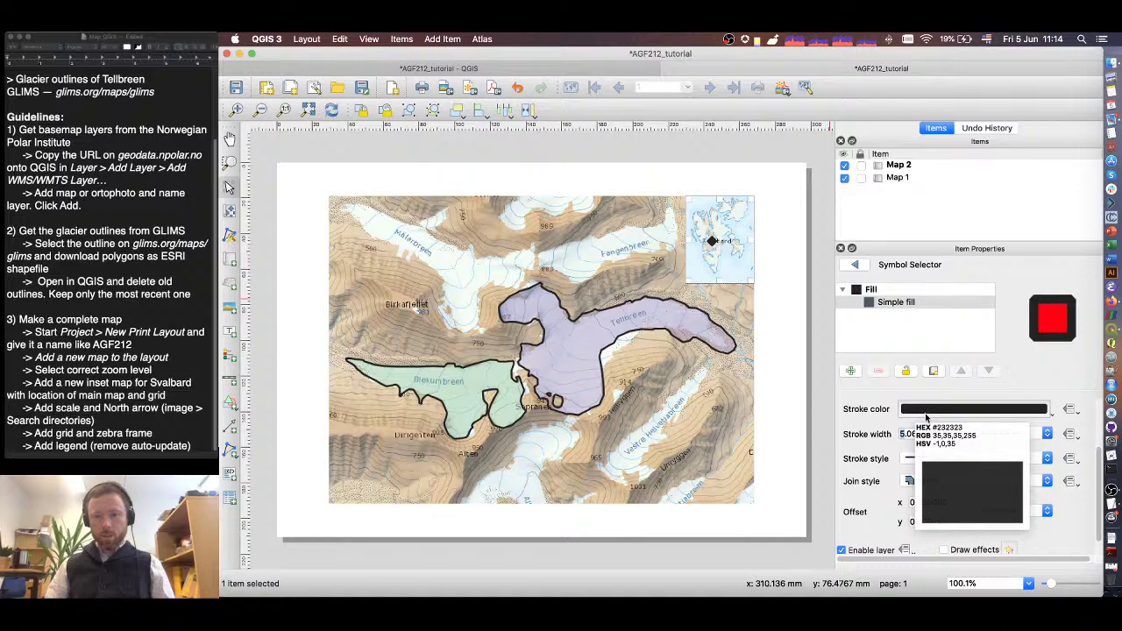
- Change the overview frame's stroke color to pure red and return to the symbol settings
{"action": "left_click", "coordinate": [929, 411]}
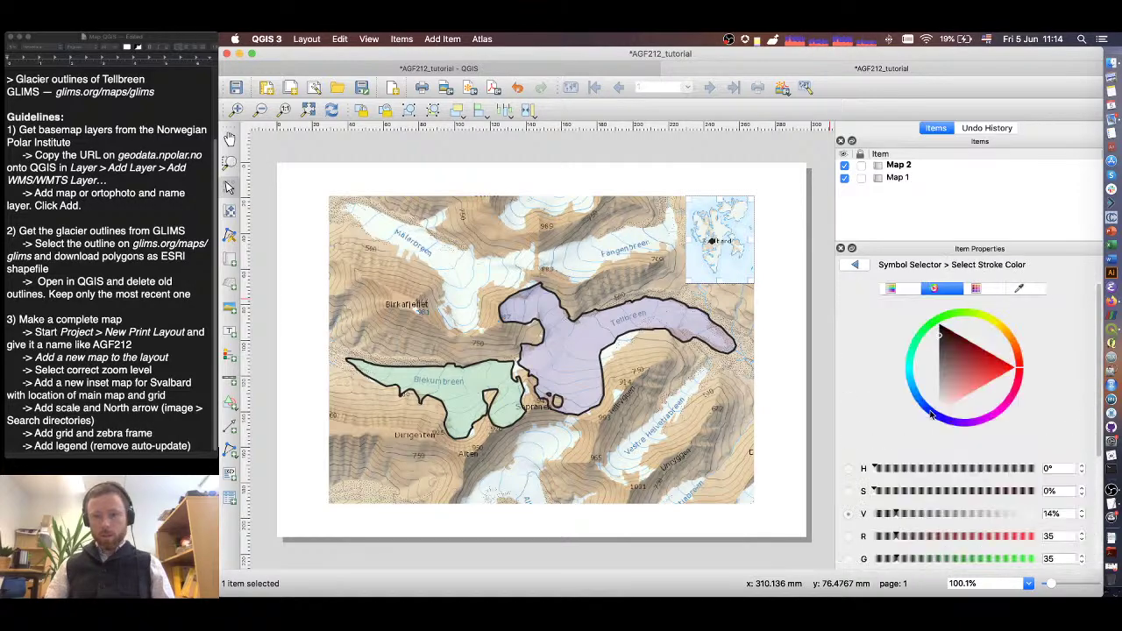
{"action": "left_click_drag", "start_coordinate": [993, 386], "coordinate": [1021, 368]}
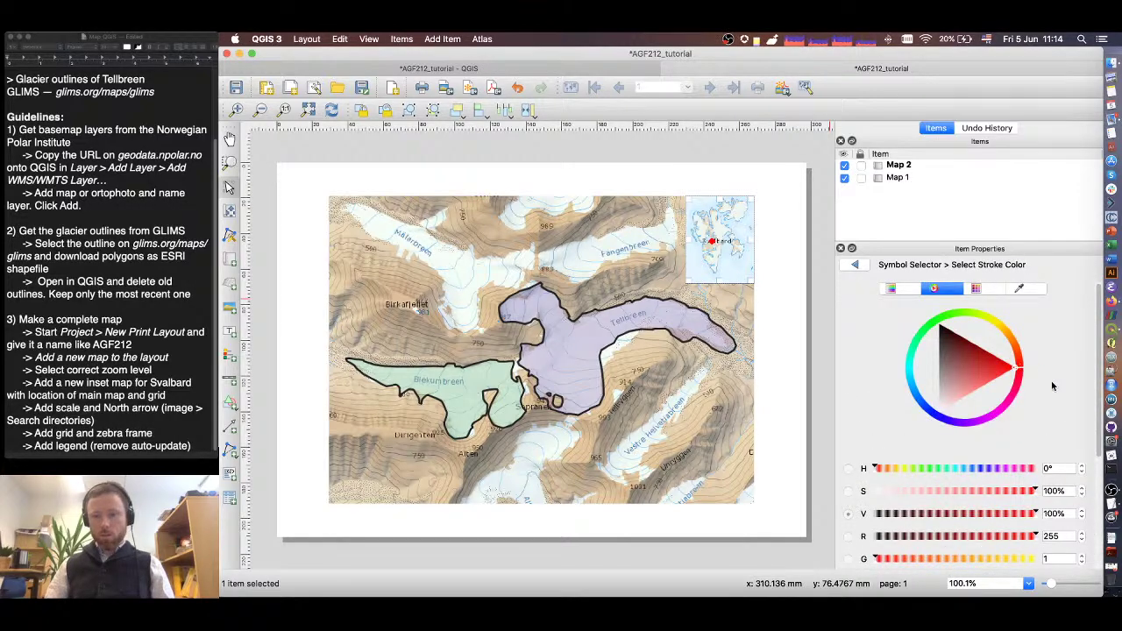
{"action": "scroll", "coordinate": [1048, 377], "scroll_direction": "down", "scroll_amount": 3}
{"action": "scroll", "coordinate": [1052, 344], "scroll_direction": "up", "scroll_amount": 3}
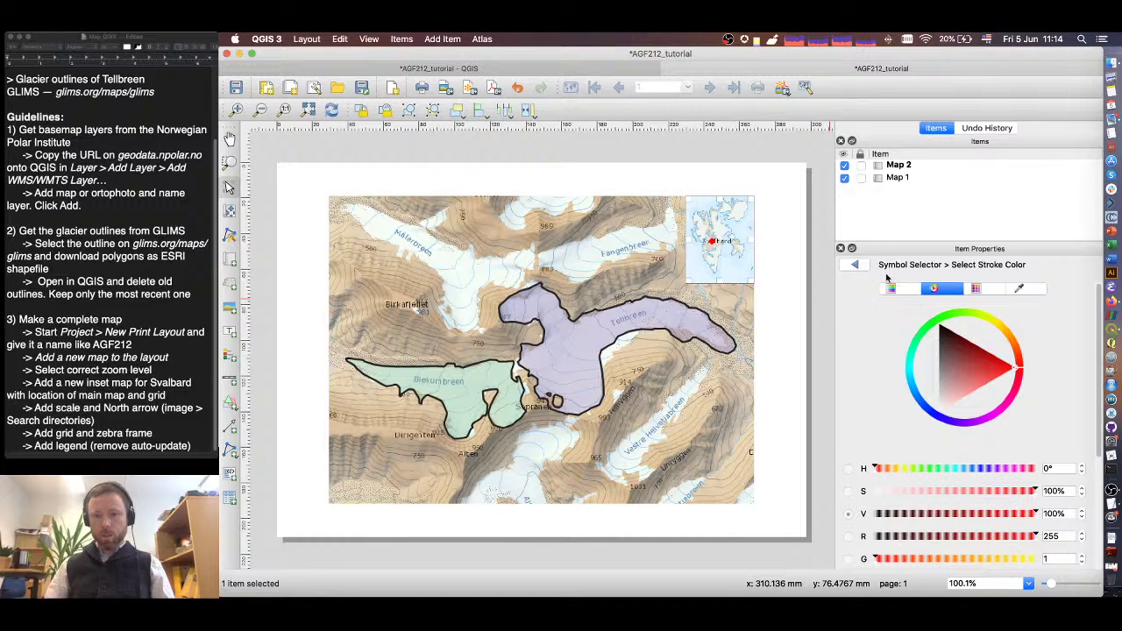
{"action": "left_click", "coordinate": [855, 265]}
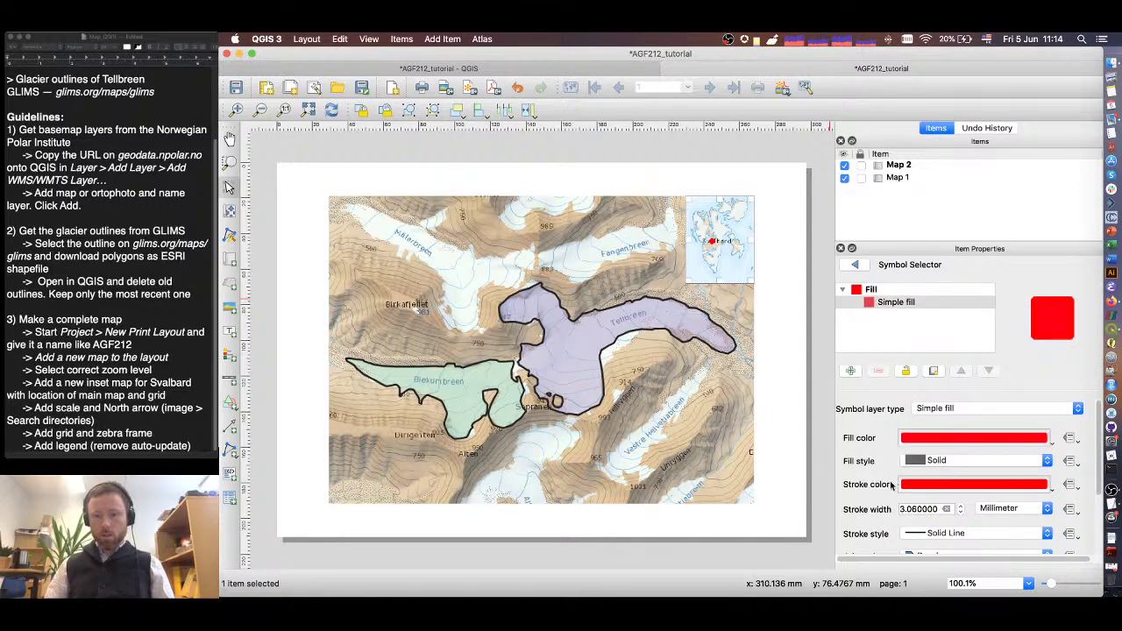
- Set the overview frame's stroke join style to Miter and return to the Map 2 properties
{"action": "scroll", "coordinate": [894, 486], "scroll_direction": "down", "scroll_amount": 3}
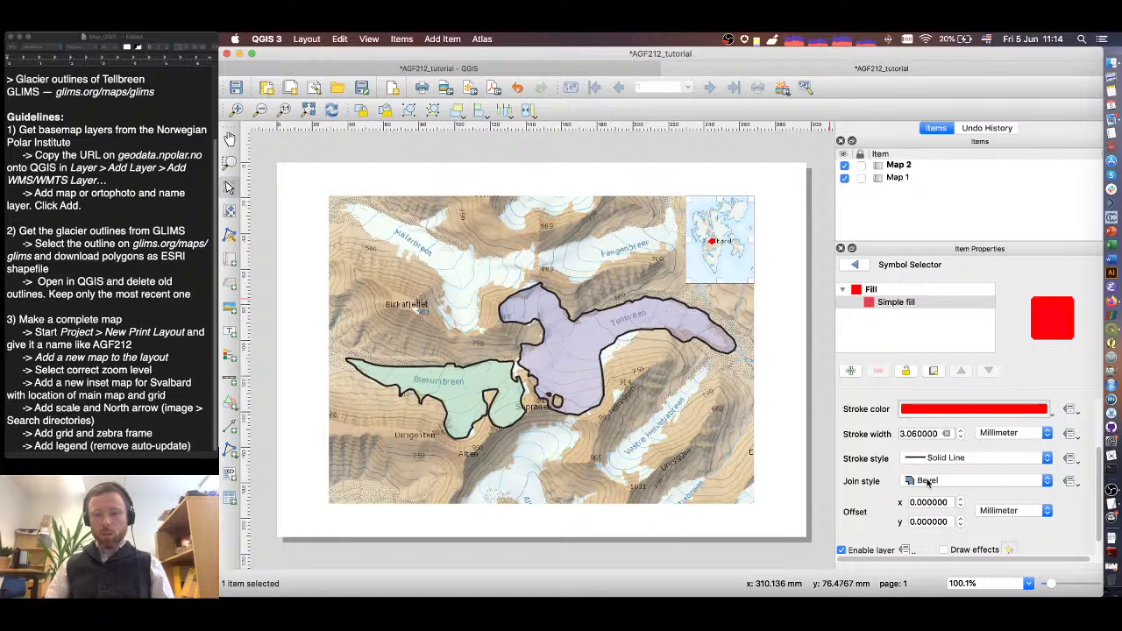
{"action": "left_click", "coordinate": [909, 479]}
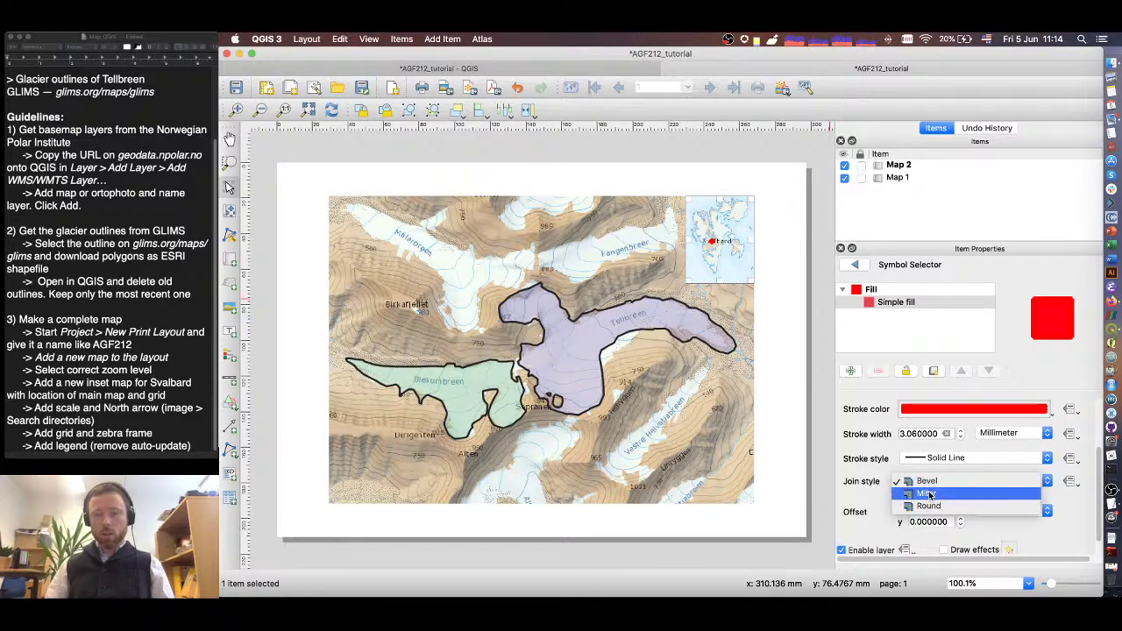
{"action": "left_click", "coordinate": [928, 495]}
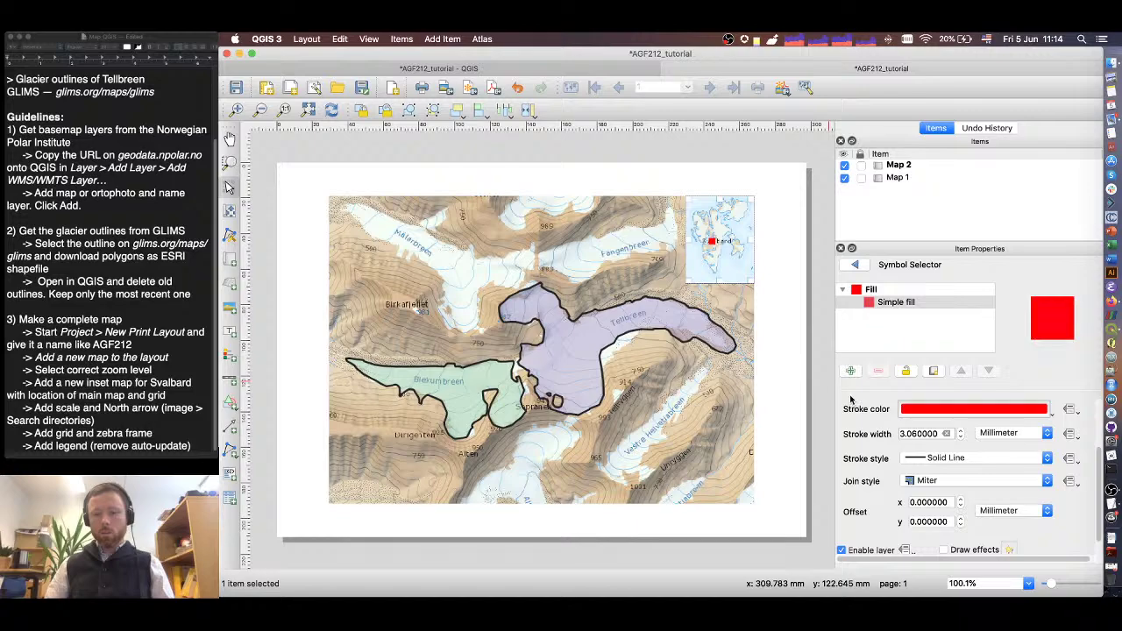
{"action": "left_click", "coordinate": [856, 264]}
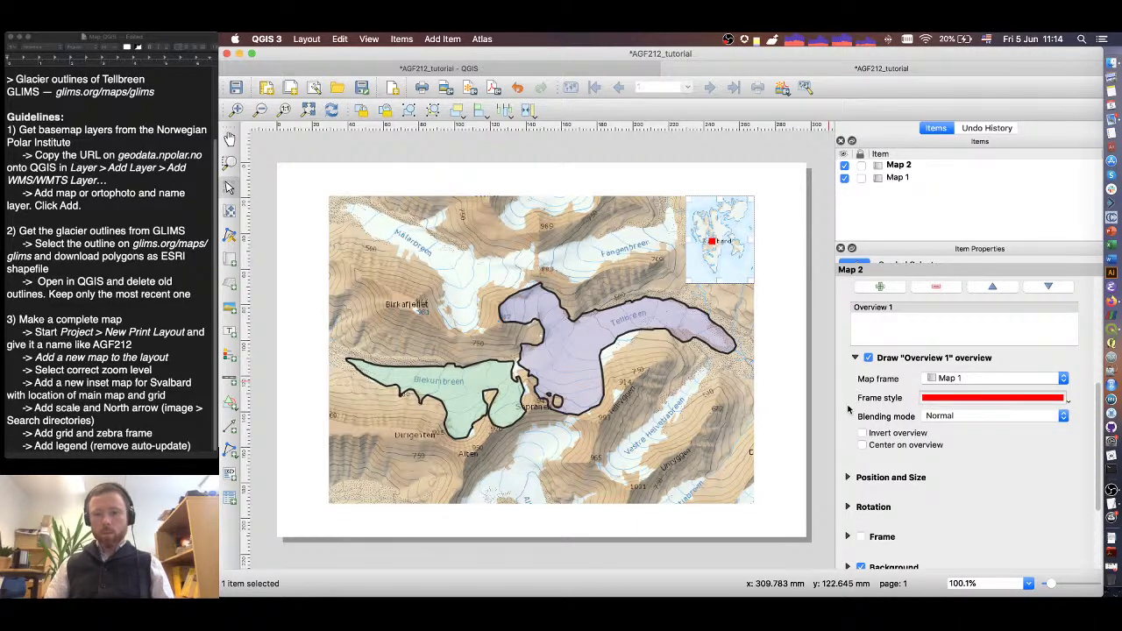
- Enable the frame around the Map 2 inset
{"action": "scroll", "coordinate": [848, 408], "scroll_direction": "down", "scroll_amount": 5}
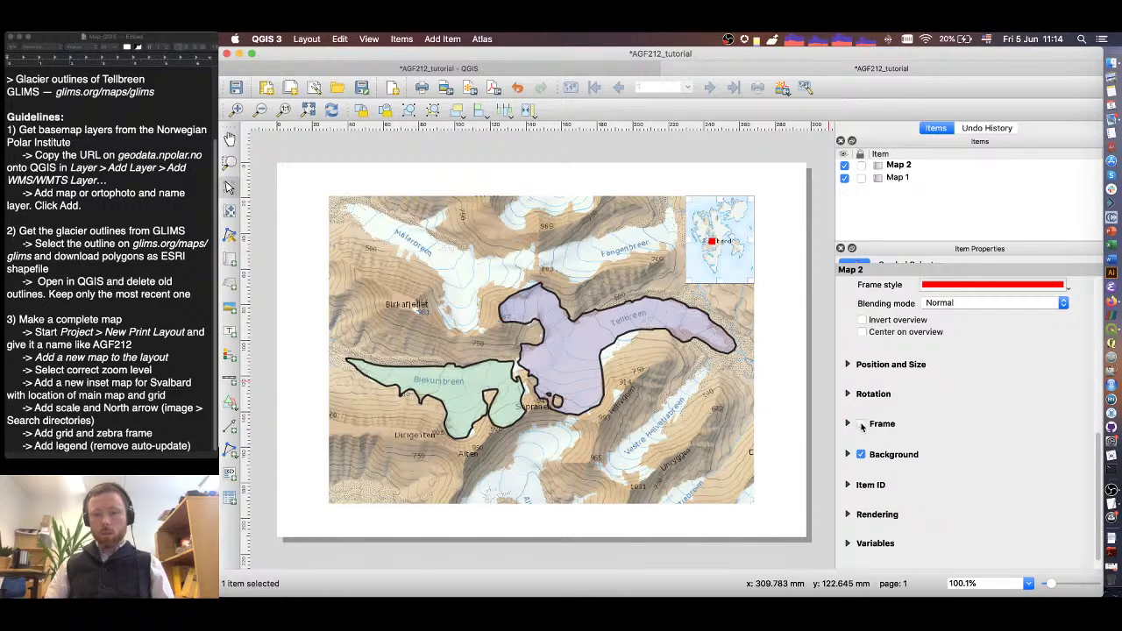
{"action": "left_click", "coordinate": [861, 424]}
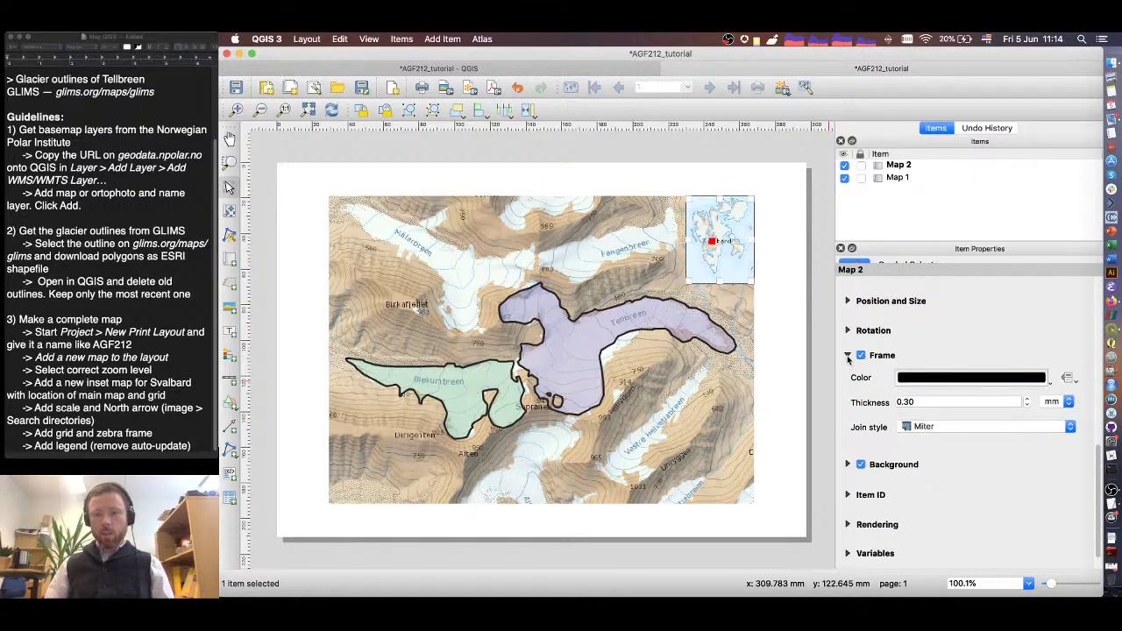
{"action": "left_click", "coordinate": [848, 356]}
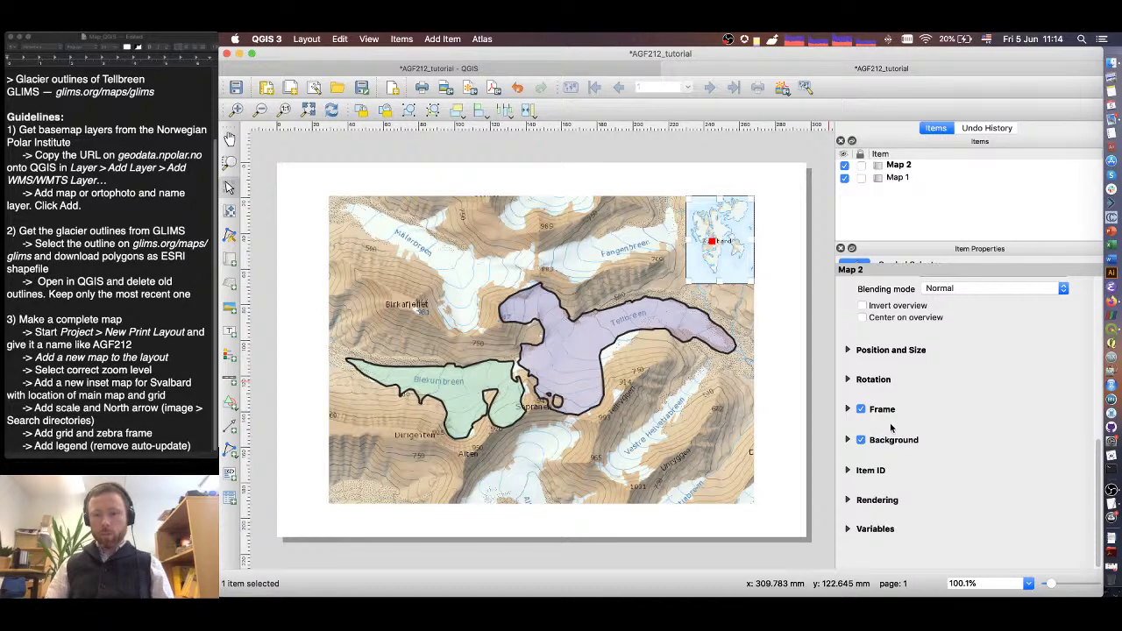
- Add a grid to the Map 2 inset and open the grid's properties for modification
{"action": "scroll", "coordinate": [850, 409], "scroll_direction": "up", "scroll_amount": 2}
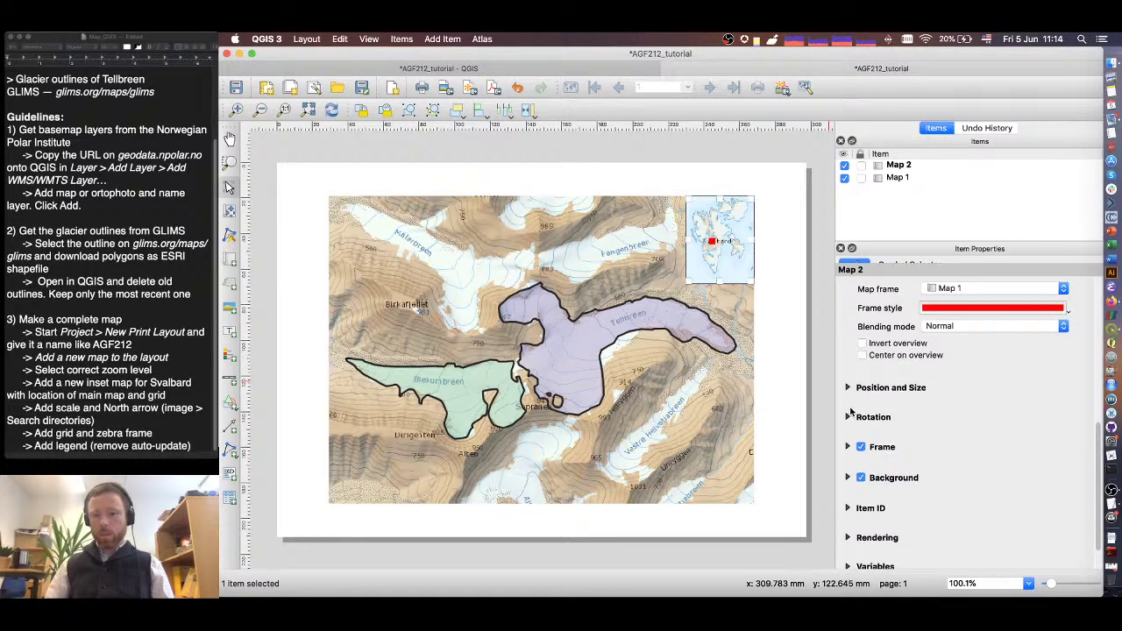
{"action": "scroll", "coordinate": [850, 414], "scroll_direction": "up", "scroll_amount": 5}
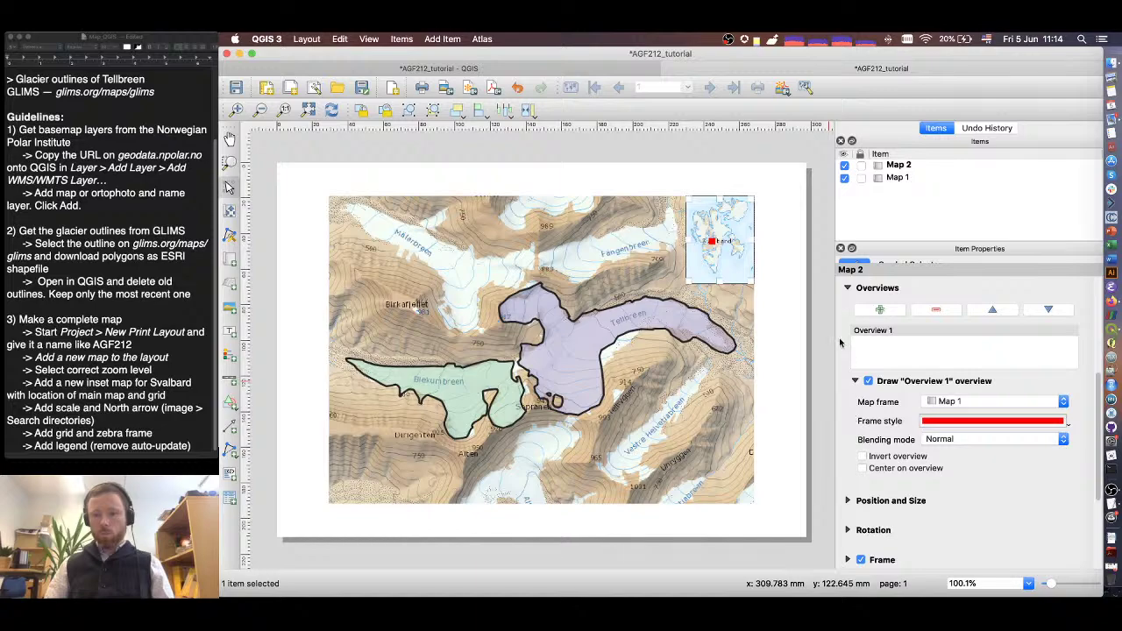
{"action": "left_click", "coordinate": [846, 291]}
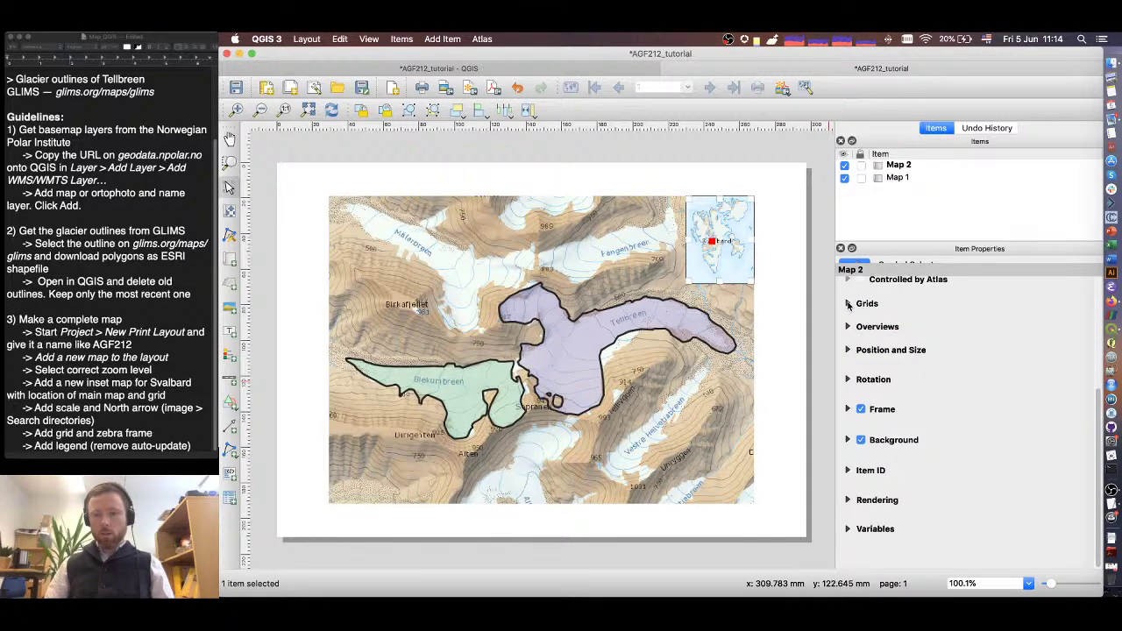
{"action": "left_click", "coordinate": [847, 304]}
{"action": "left_click", "coordinate": [868, 323]}
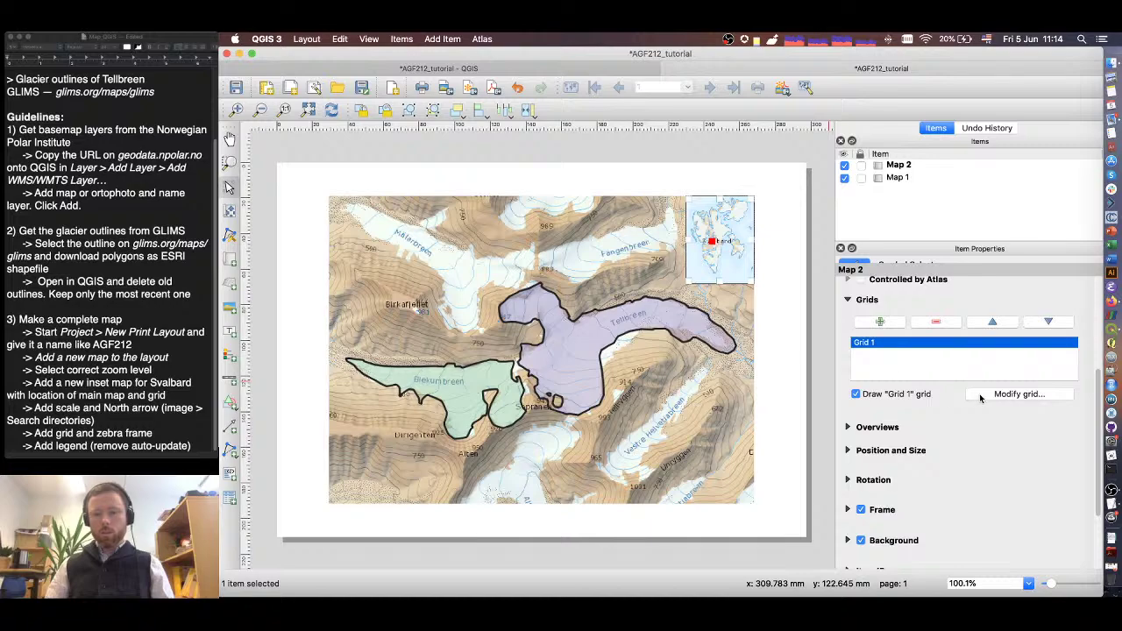
{"action": "left_click", "coordinate": [983, 397]}
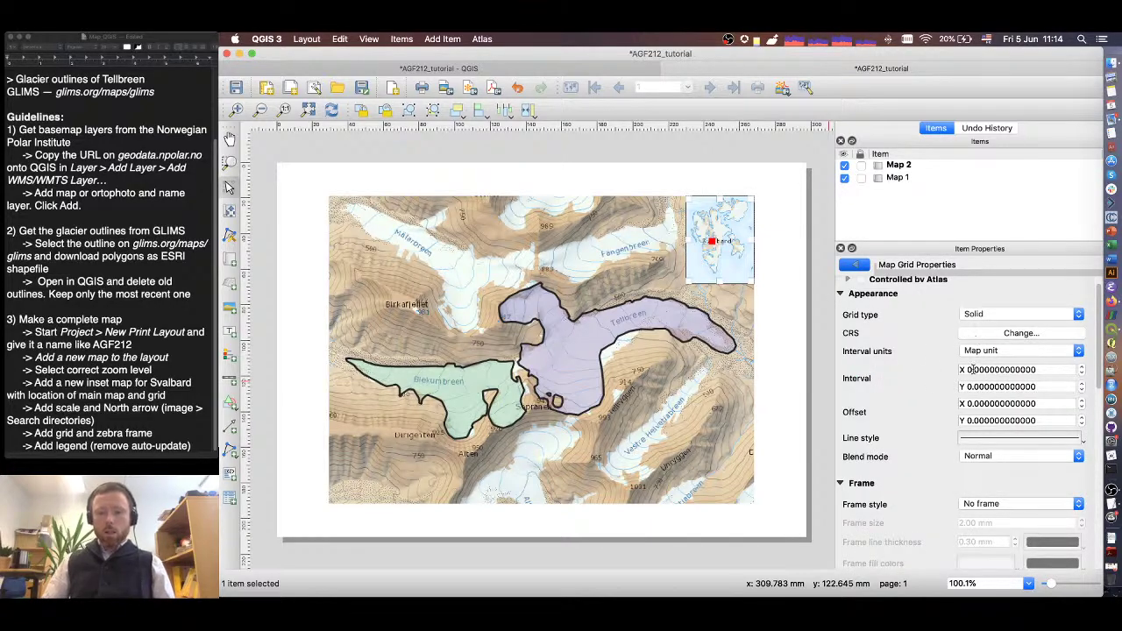
- Try an X interval of 100000 map units for the inset grid and reset it to 0
{"action": "left_click", "coordinate": [971, 371]}
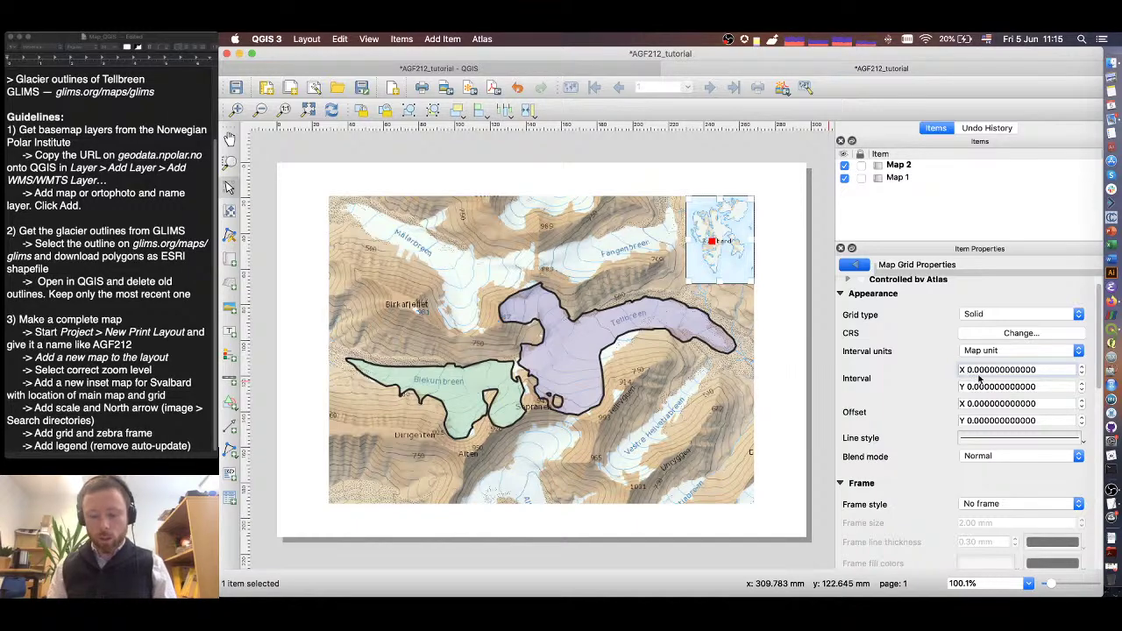
{"action": "type", "text": "1000"}
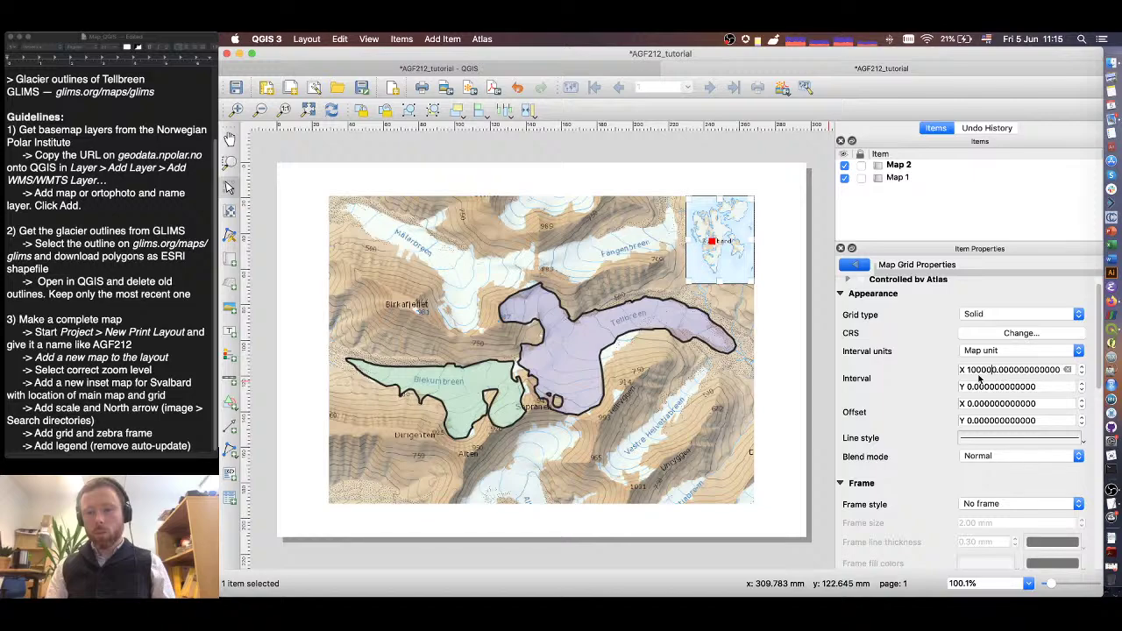
{"action": "type", "text": "0"}
{"action": "left_click", "coordinate": [978, 384]}
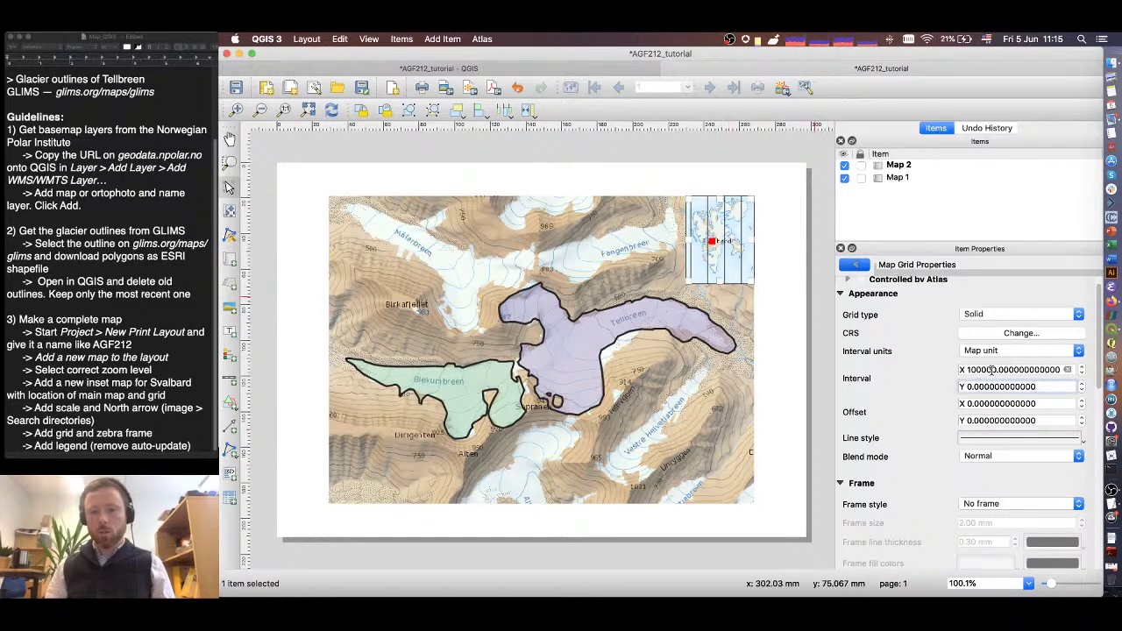
{"action": "left_click_drag", "start_coordinate": [994, 369], "coordinate": [953, 367]}
{"action": "type", "text": "1000000"}
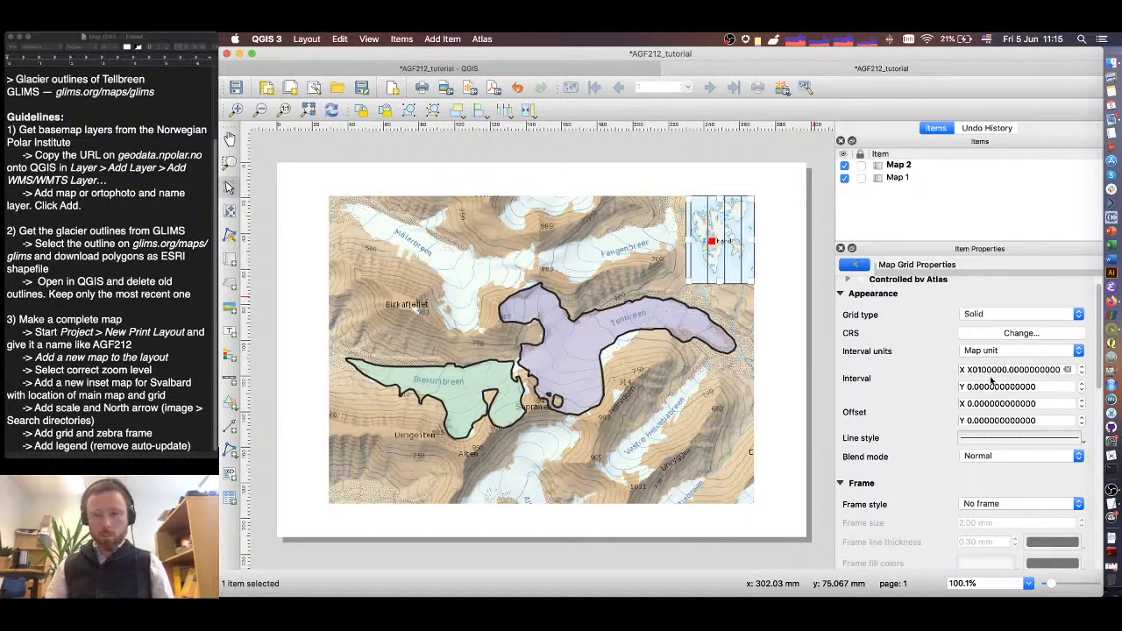
{"action": "key", "text": "super+a"}
{"action": "key", "text": "Return"}
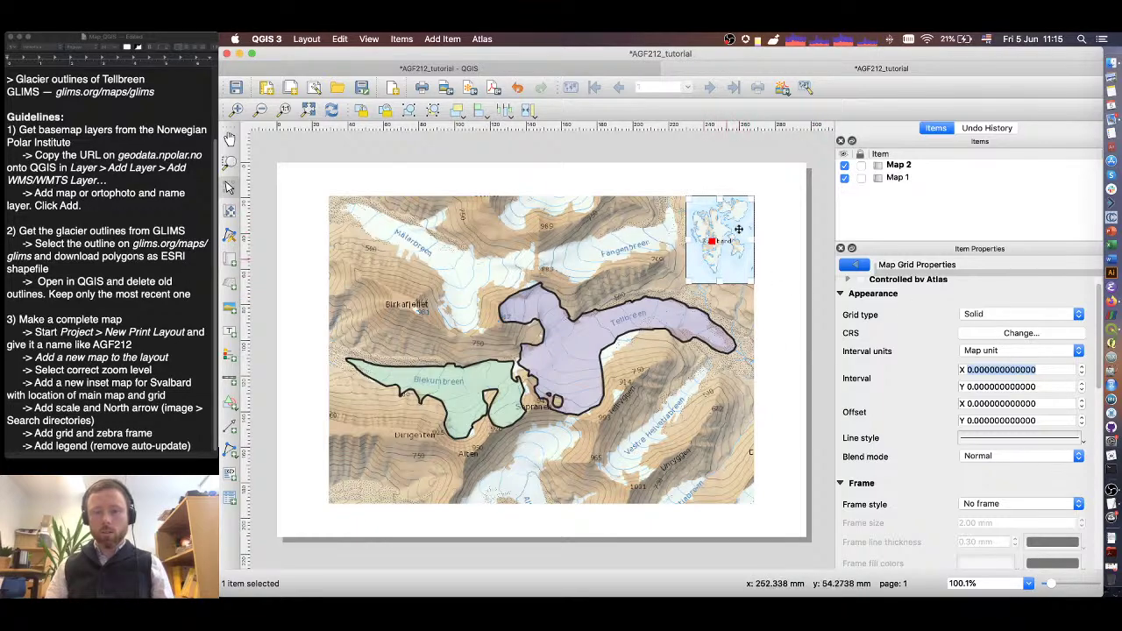
- Set the inset grid's coordinate reference system to WGS 84 (EPSG:4326)
{"action": "left_click", "coordinate": [999, 334]}
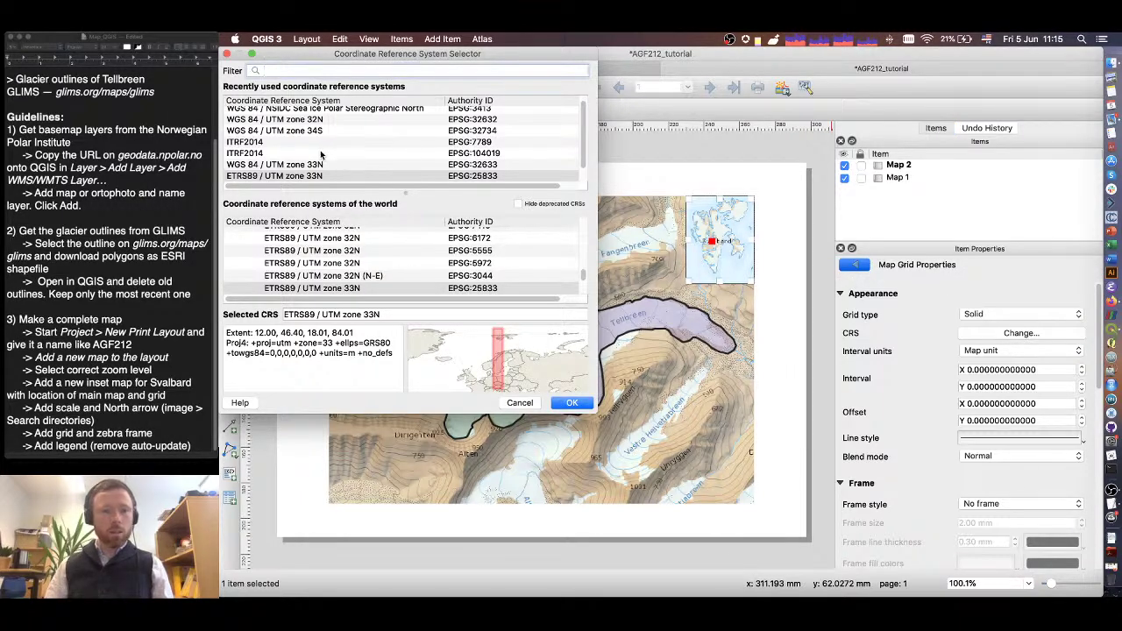
{"action": "scroll", "coordinate": [311, 166], "scroll_direction": "down", "scroll_amount": 2}
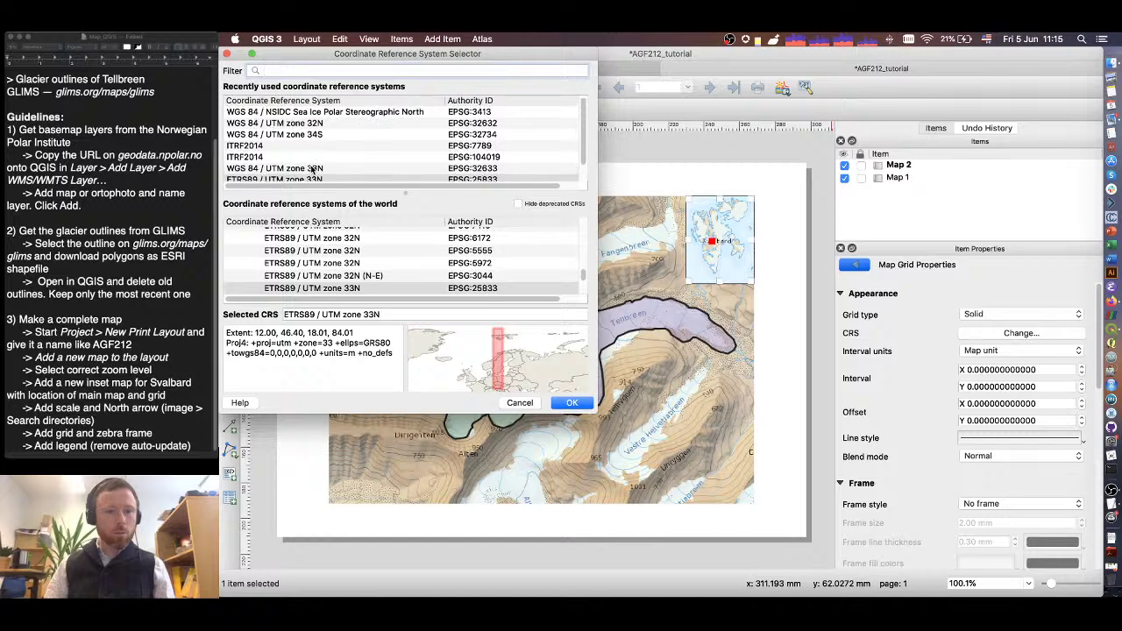
{"action": "left_click", "coordinate": [309, 177]}
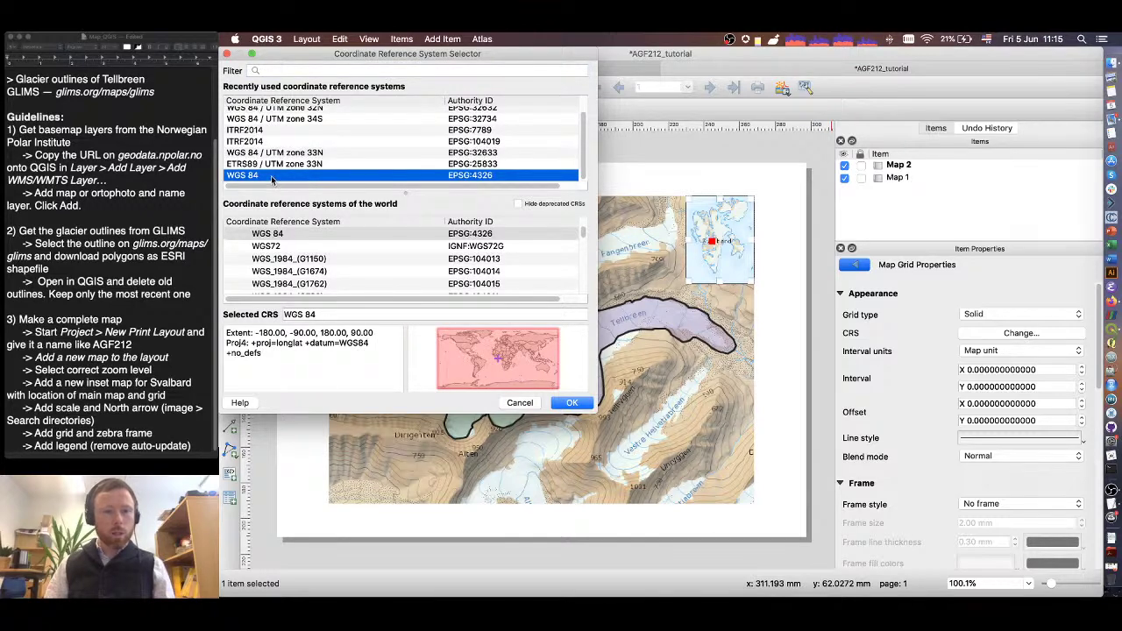
{"action": "left_click", "coordinate": [581, 403]}
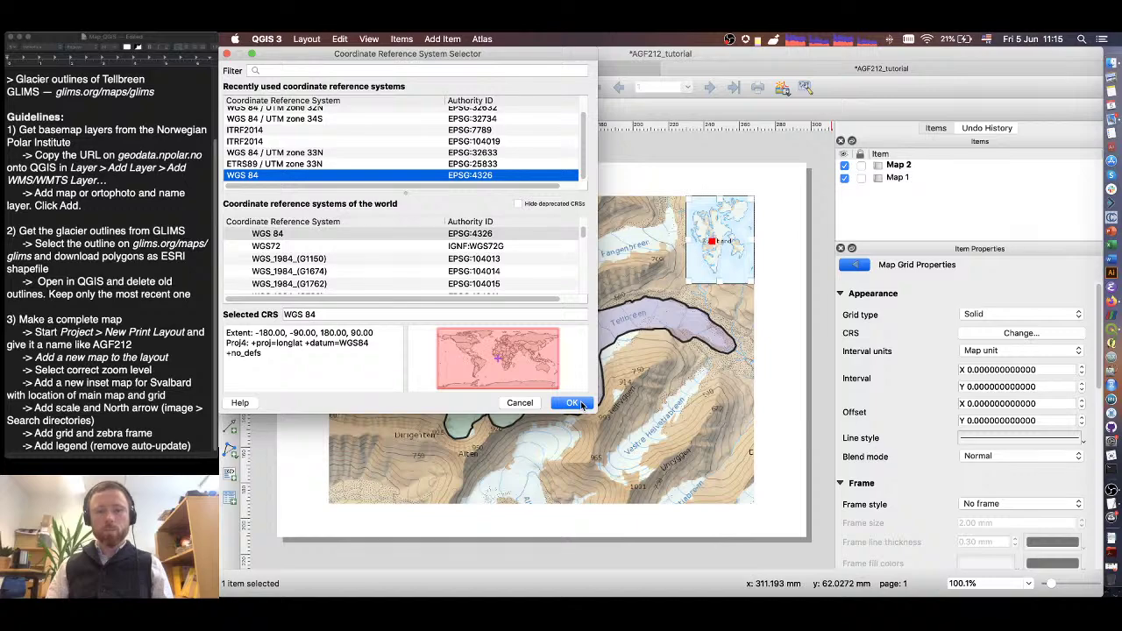
{"action": "left_click_drag", "start_coordinate": [303, 343], "coordinate": [277, 343]}
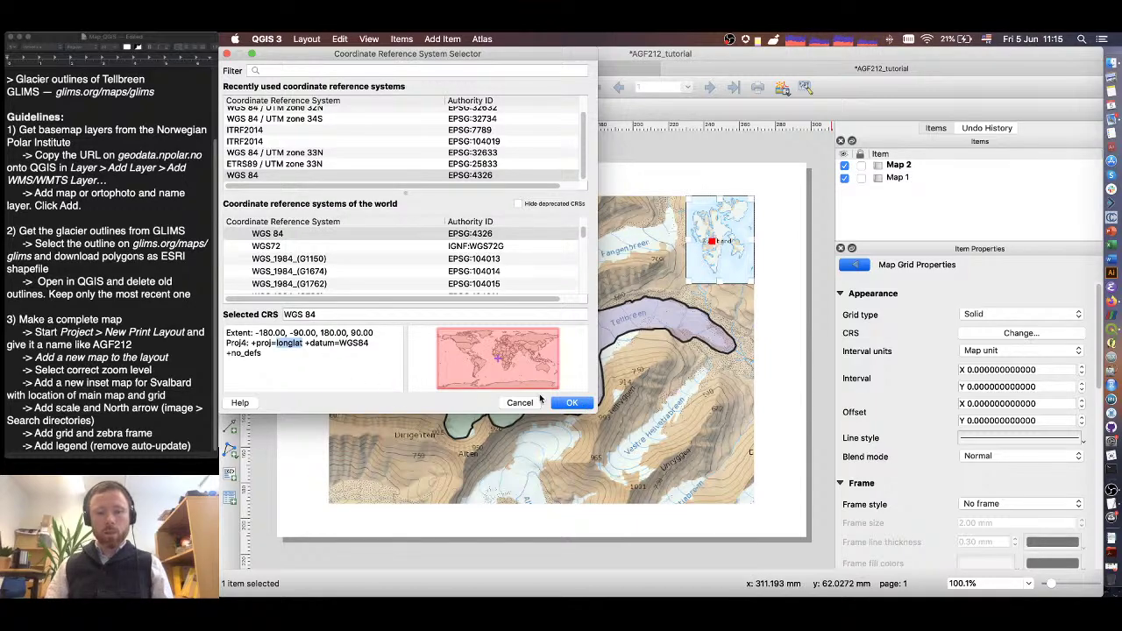
{"action": "left_click", "coordinate": [574, 403]}
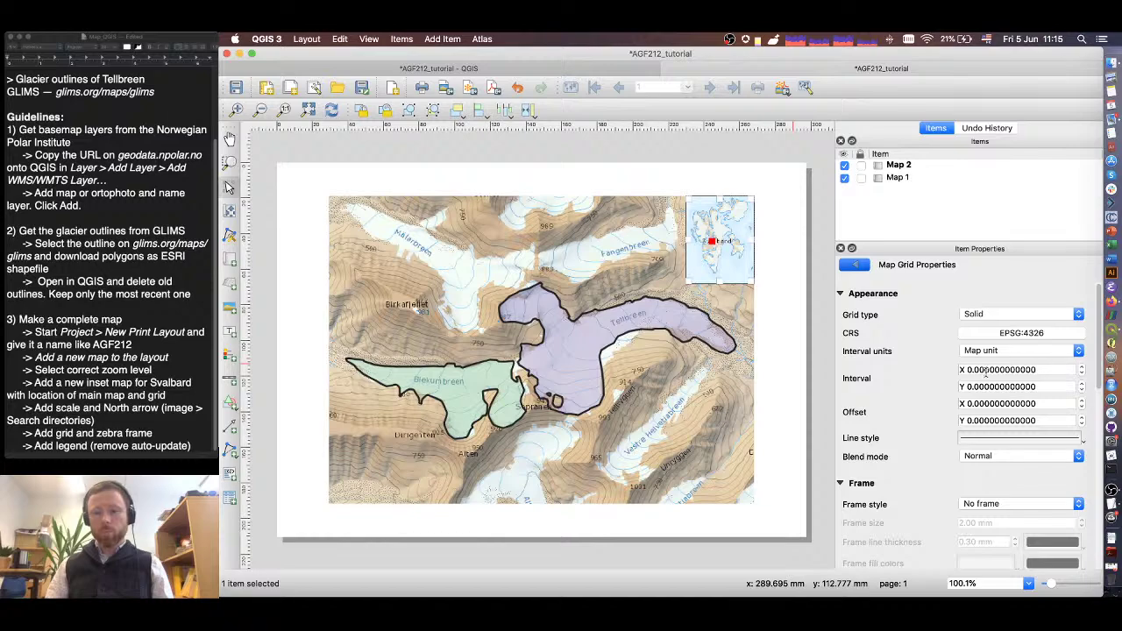
- Set both the X and Y intervals of the inset grid to 1 map unit
{"action": "left_click", "coordinate": [967, 369]}
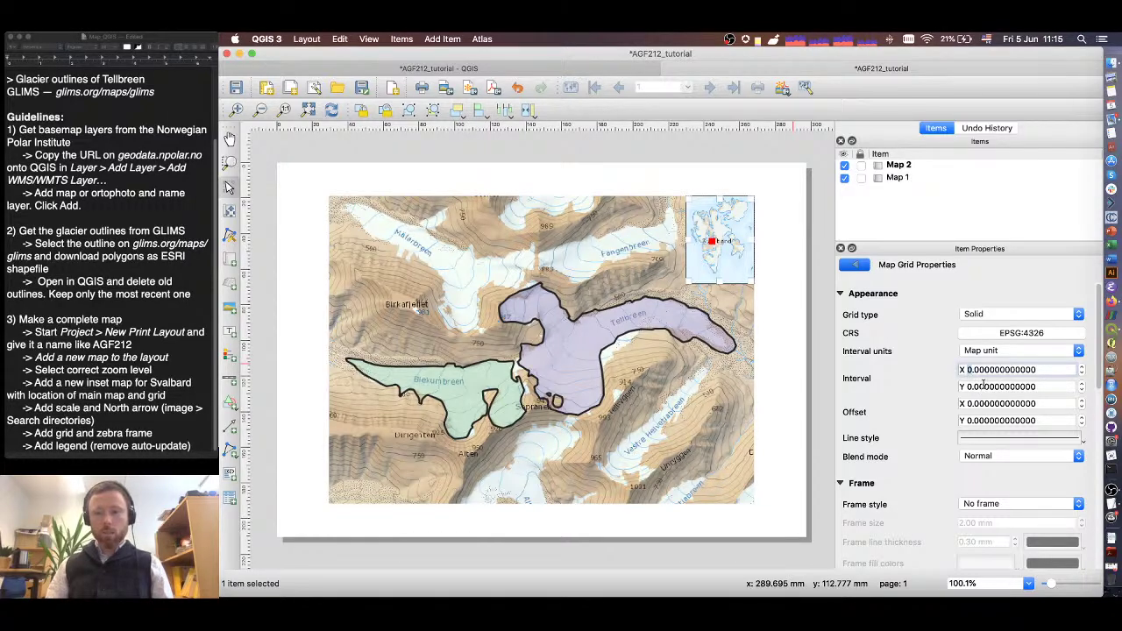
{"action": "key", "text": "Delete"}
{"action": "type", "text": "1"}
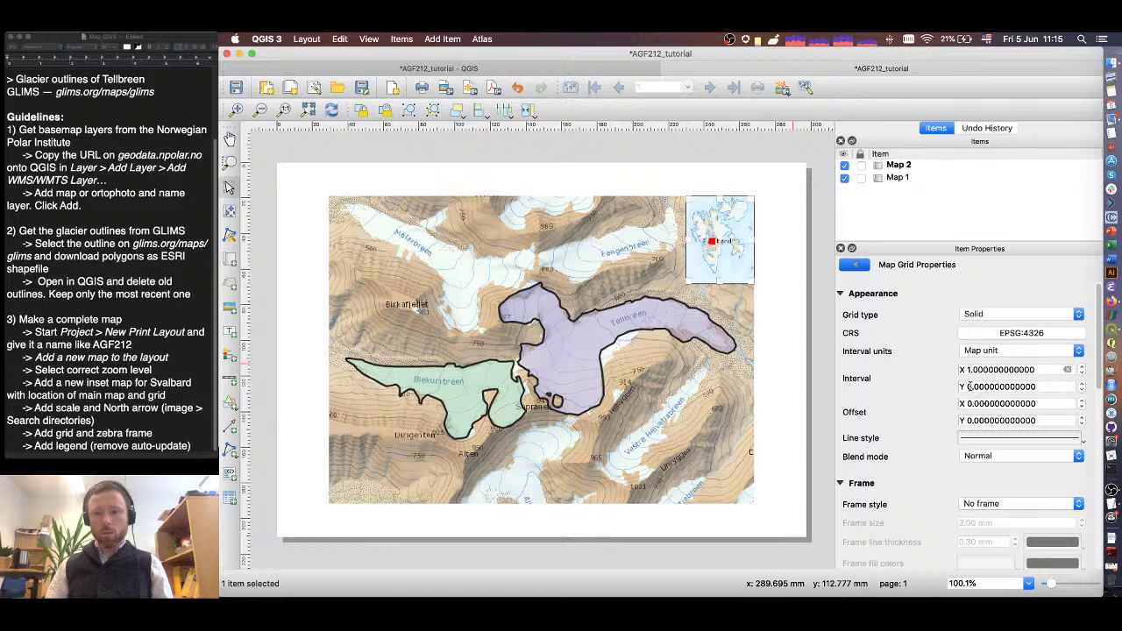
{"action": "left_click", "coordinate": [968, 386]}
{"action": "key", "text": "Delete"}
{"action": "type", "text": "1"}
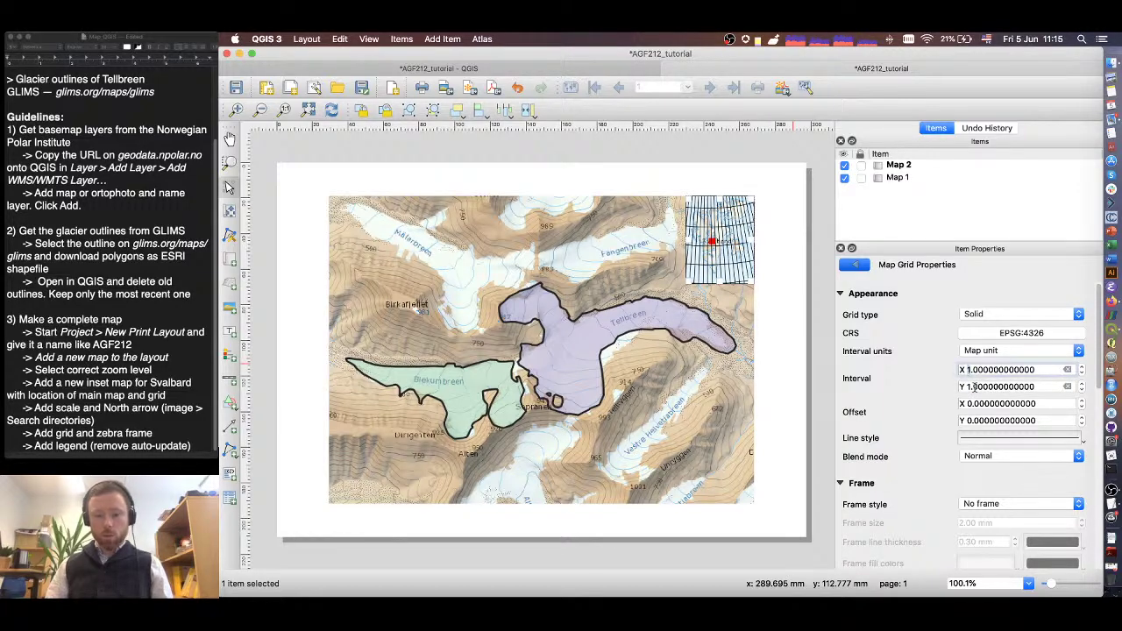
- Set the inset grid's intervals to 5 map units in X and 2 map units in Y
{"action": "type", "text": "2"}
{"action": "left_click", "coordinate": [982, 387]}
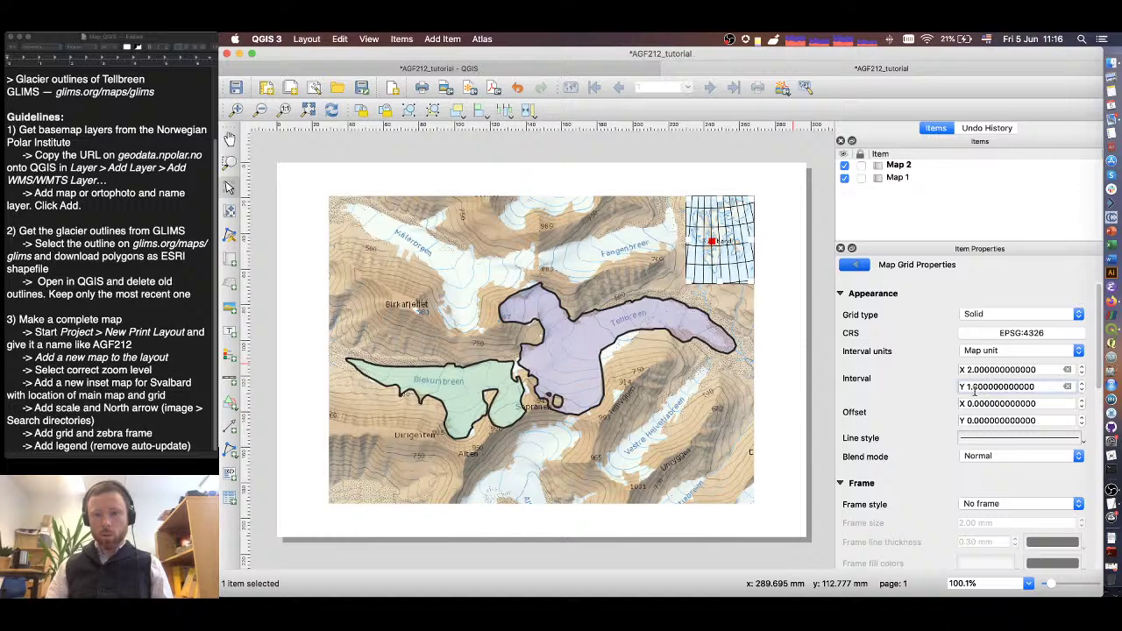
{"action": "key", "text": "BackSpace"}
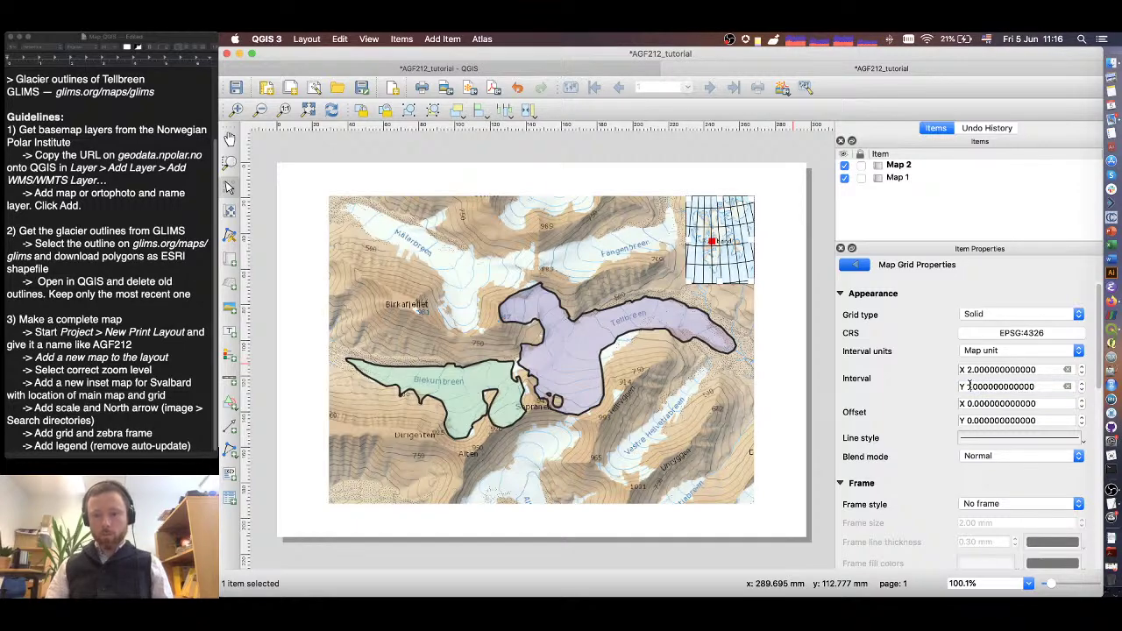
{"action": "type", "text": "2"}
{"action": "left_click", "coordinate": [975, 369]}
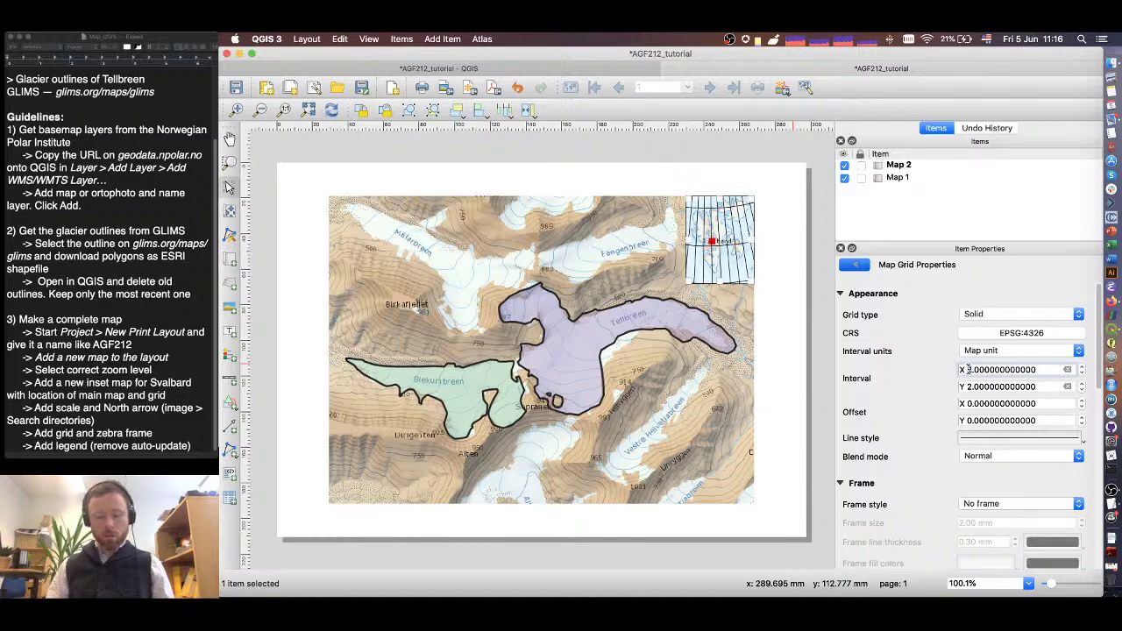
{"action": "key", "text": "BackSpace"}
{"action": "type", "text": "5"}
{"action": "left_click", "coordinate": [969, 386]}
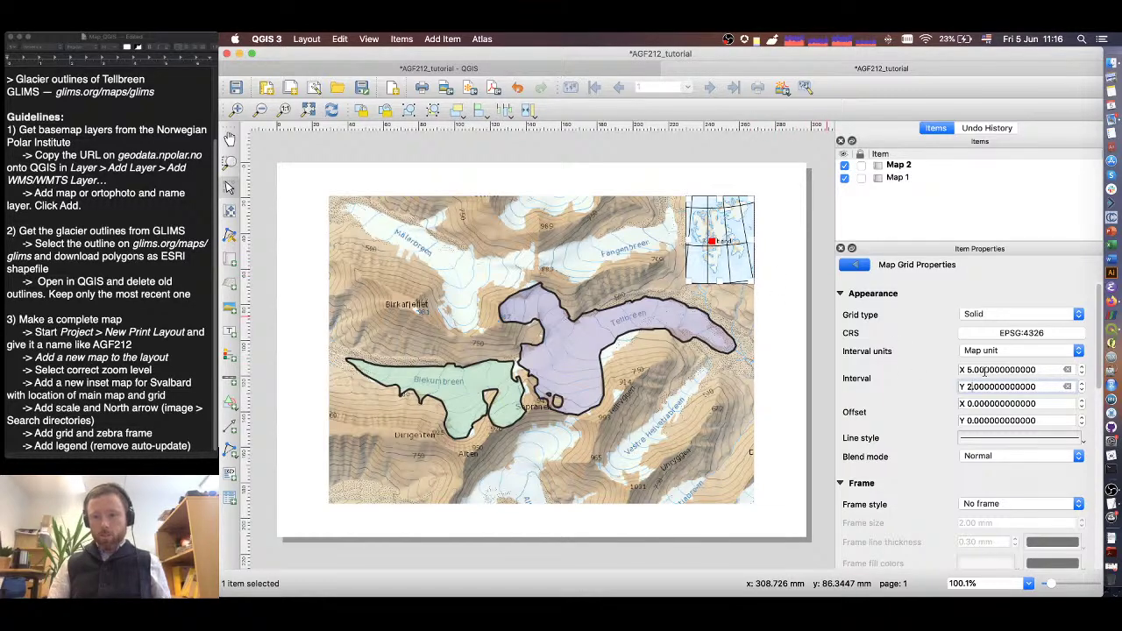
- Change the inset grid's simple line stroke style to Dot Line and return to the grid properties
{"action": "left_click", "coordinate": [977, 438]}
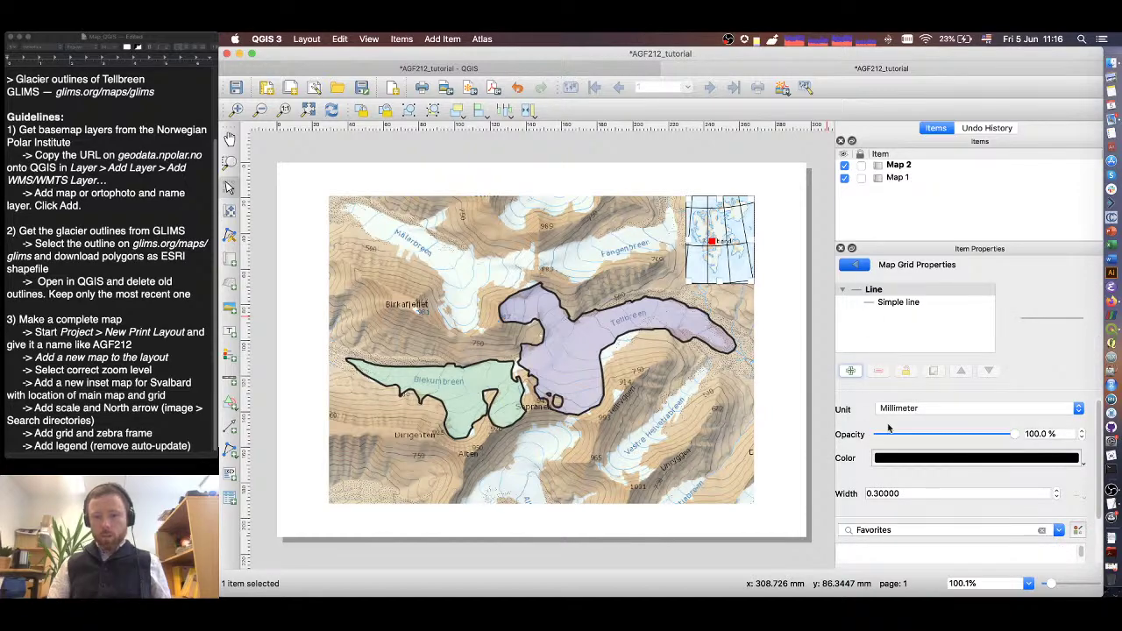
{"action": "left_click", "coordinate": [898, 305]}
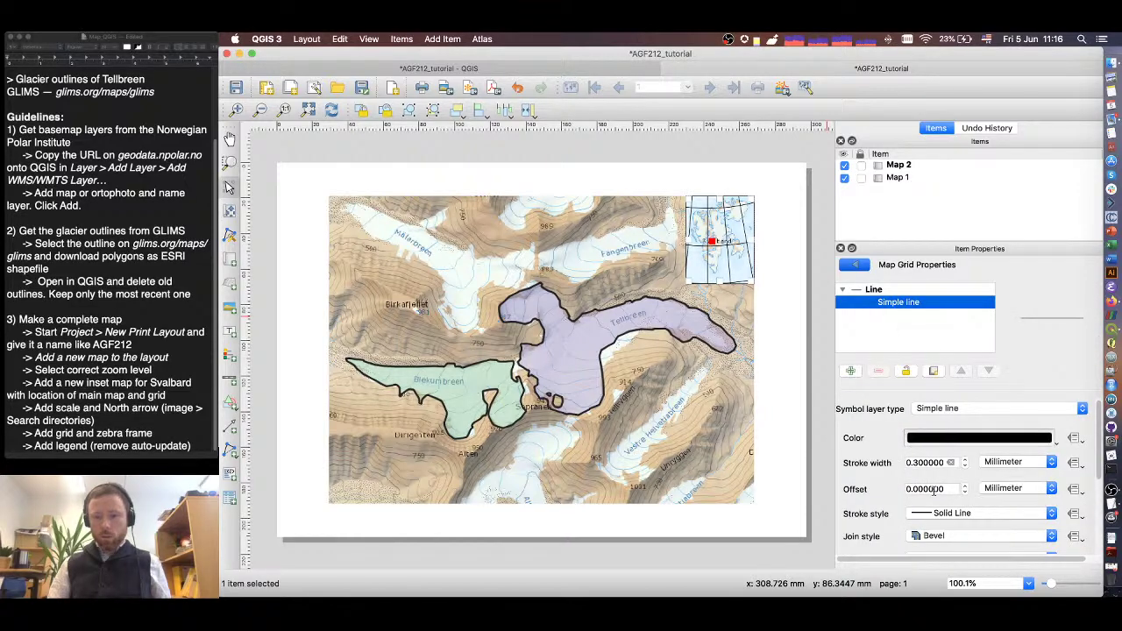
{"action": "left_click", "coordinate": [939, 514]}
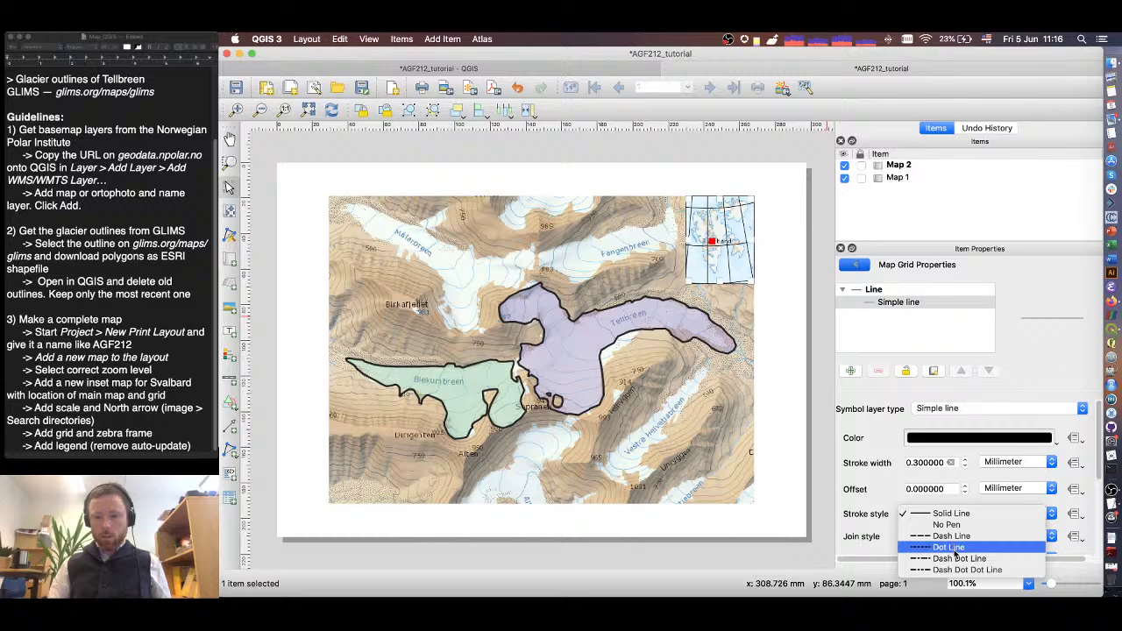
{"action": "left_click", "coordinate": [955, 550]}
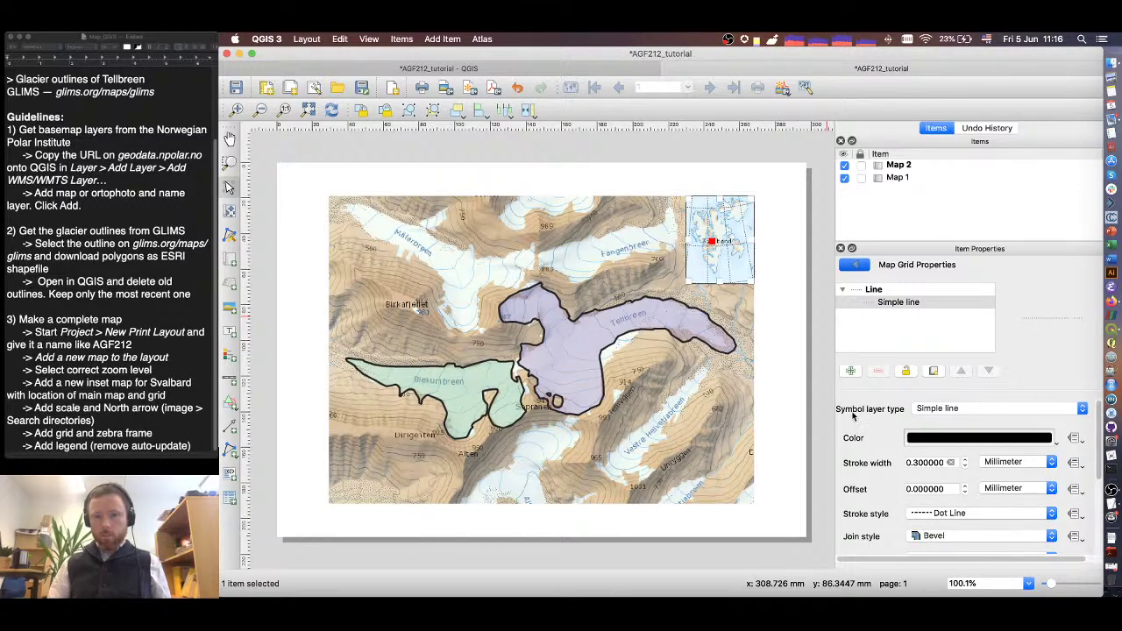
{"action": "left_click", "coordinate": [855, 265]}
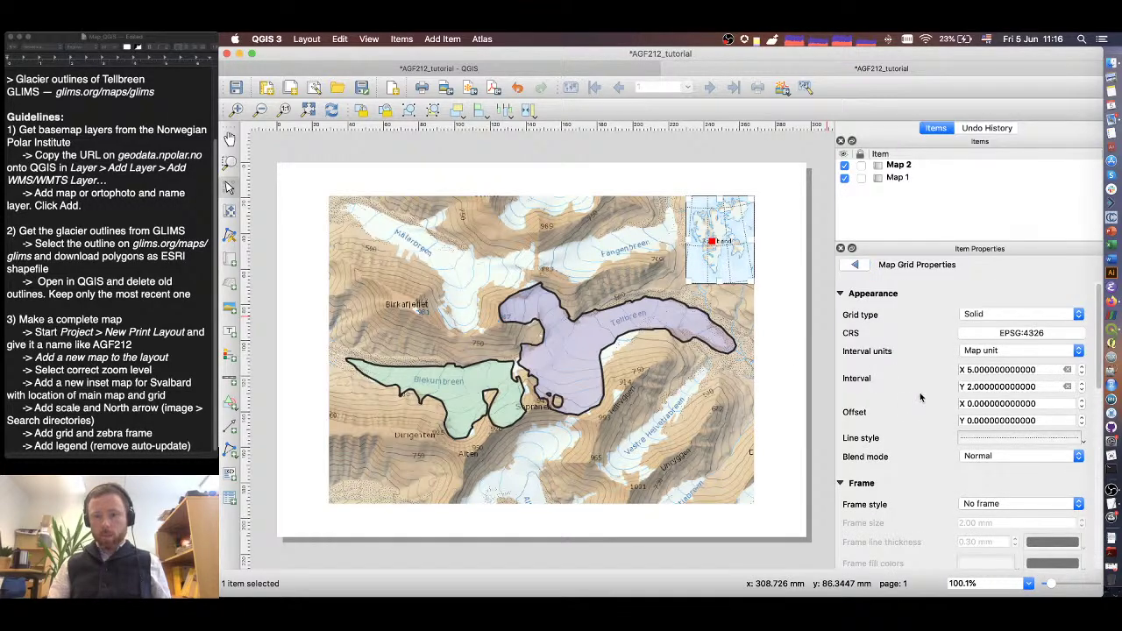
- Enable coordinate drawing for the inset grid and set the coordinate precision to 0
{"action": "scroll", "coordinate": [908, 401], "scroll_direction": "down", "scroll_amount": 1}
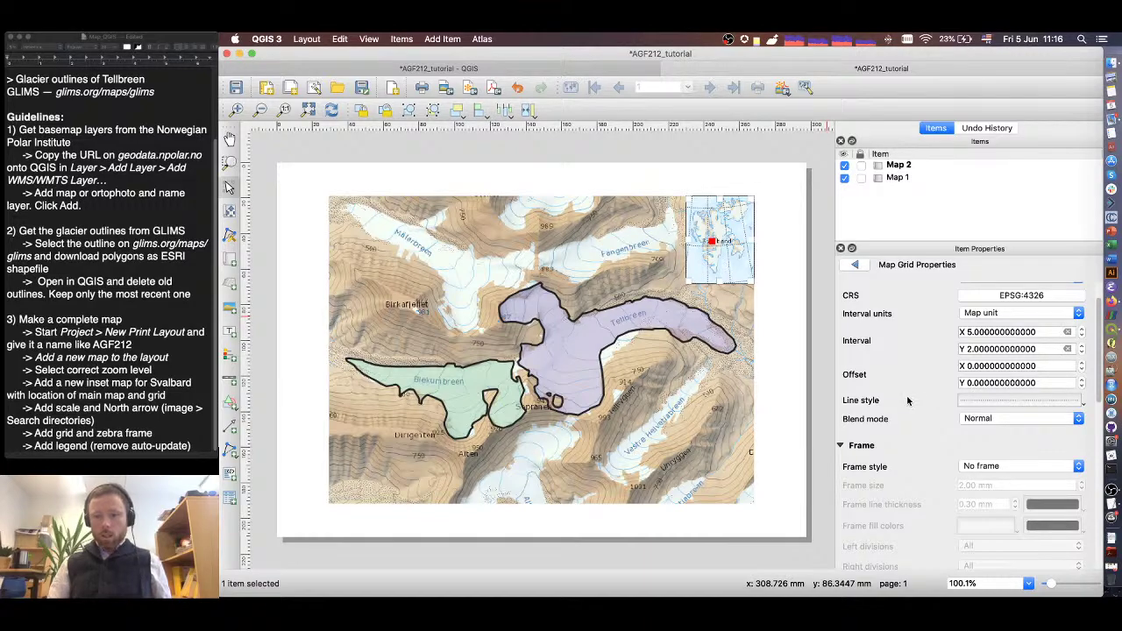
{"action": "scroll", "coordinate": [908, 401], "scroll_direction": "down", "scroll_amount": 6}
{"action": "scroll", "coordinate": [906, 405], "scroll_direction": "down", "scroll_amount": 3}
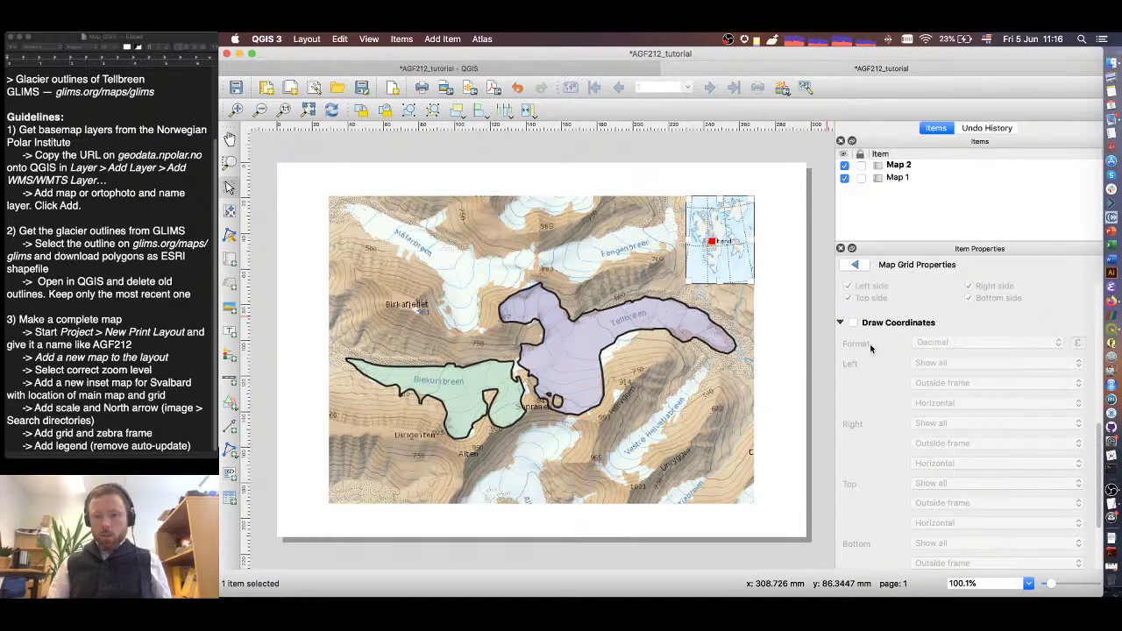
{"action": "left_click", "coordinate": [852, 323]}
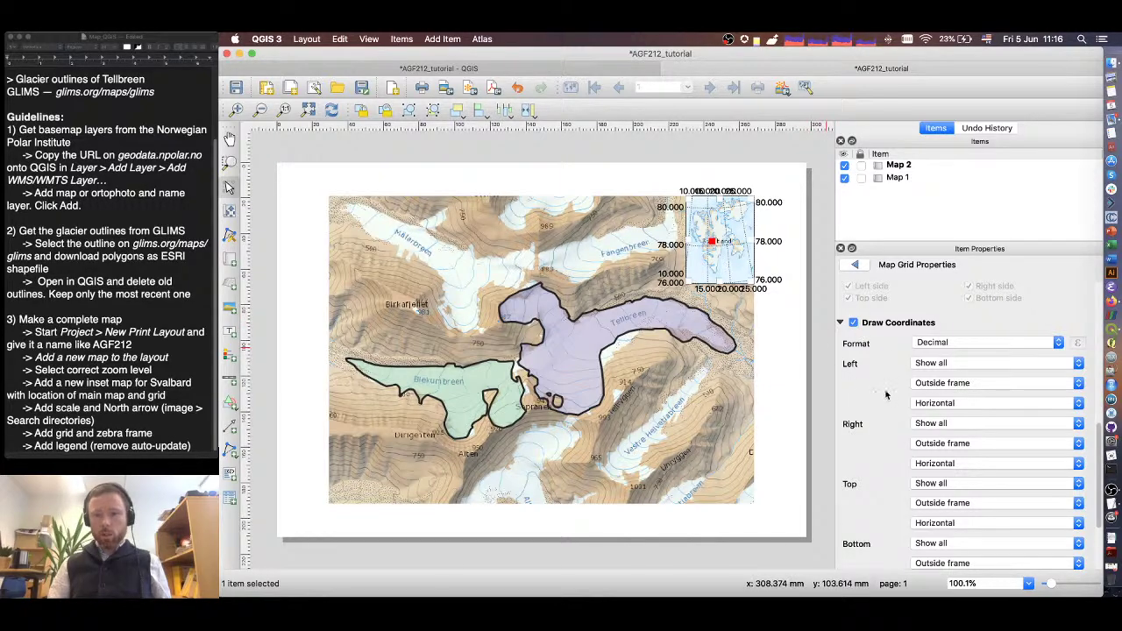
{"action": "scroll", "coordinate": [885, 394], "scroll_direction": "down", "scroll_amount": 3}
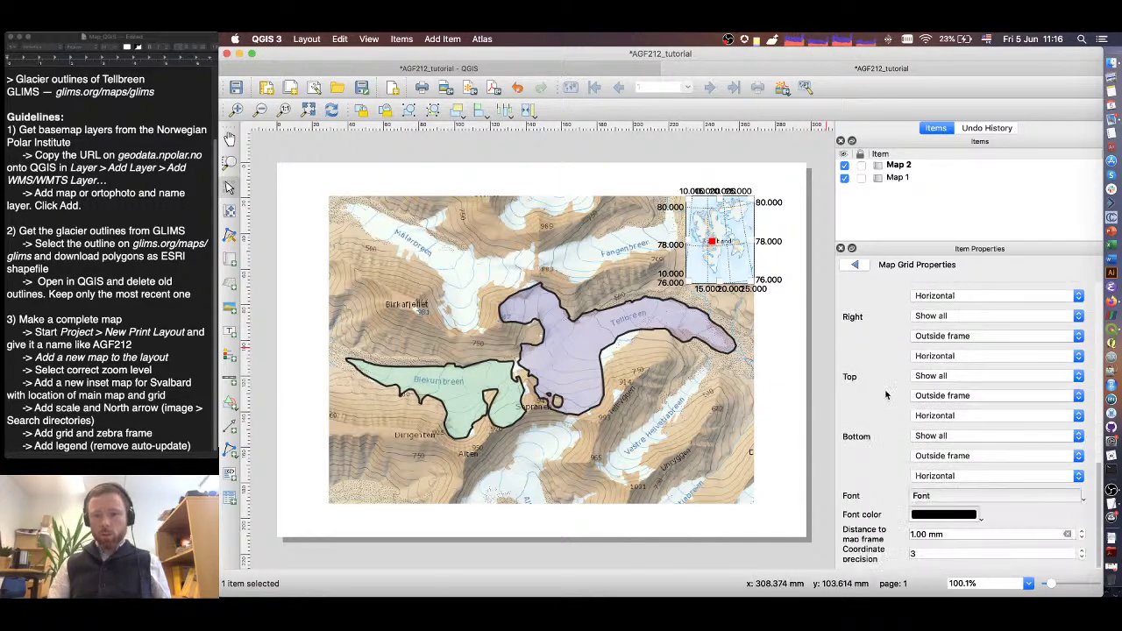
{"action": "double_click", "coordinate": [919, 553]}
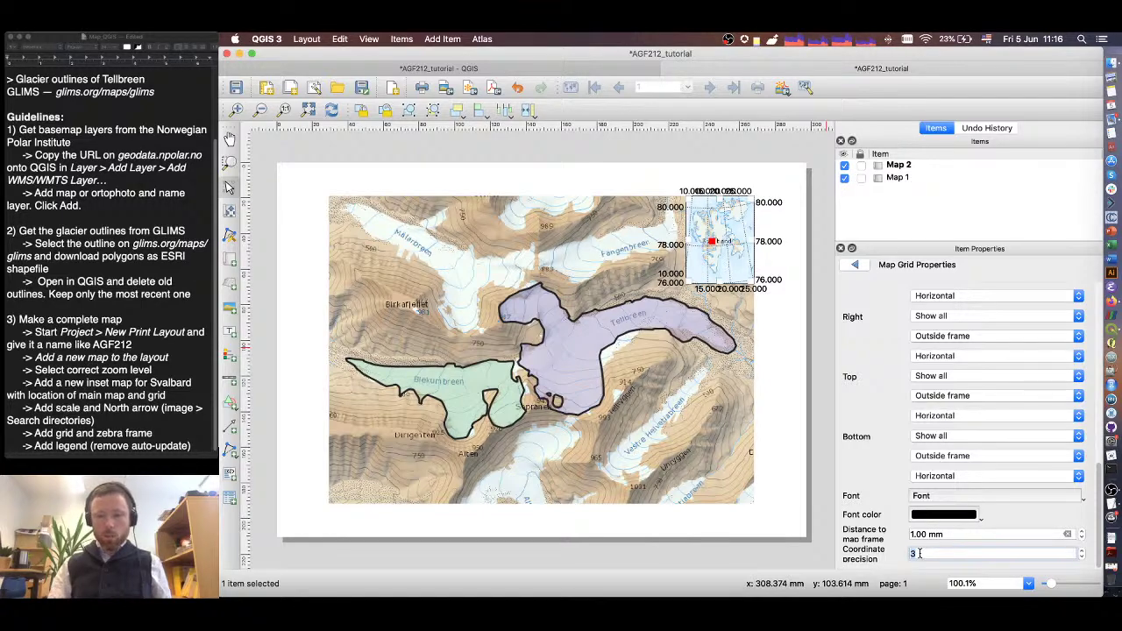
{"action": "type", "text": "0"}
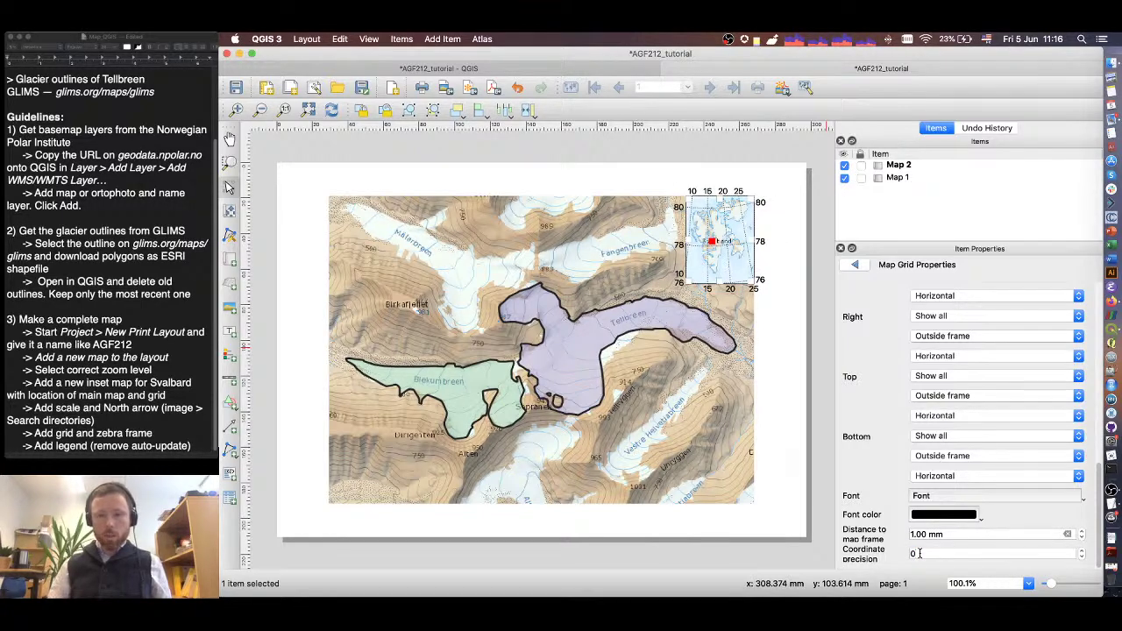
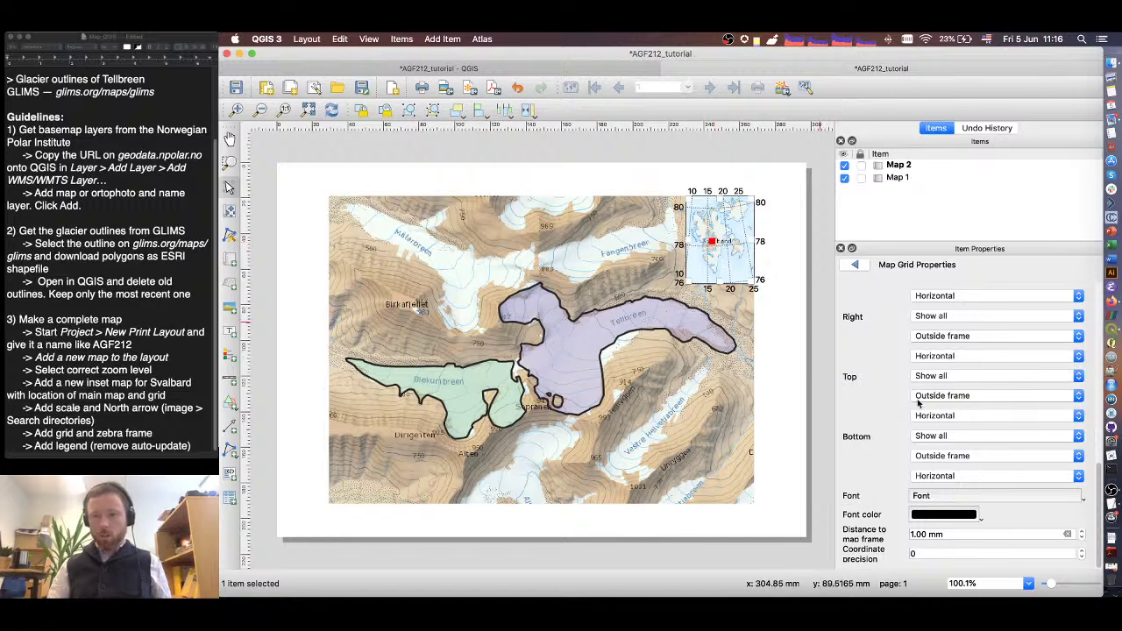
- Show the inset grid's coordinates inside the frame on the left and bottom sides only, disabling the right and top ones
{"action": "left_click", "coordinate": [951, 456]}
{"action": "left_click", "coordinate": [950, 447]}
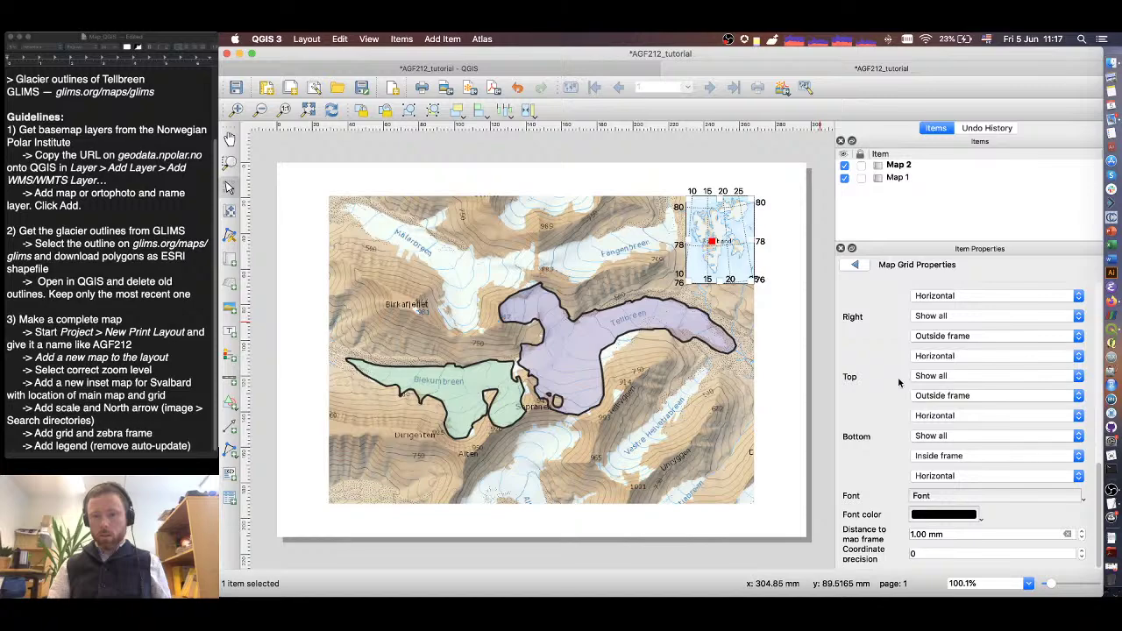
{"action": "scroll", "coordinate": [899, 382], "scroll_direction": "up", "scroll_amount": 5}
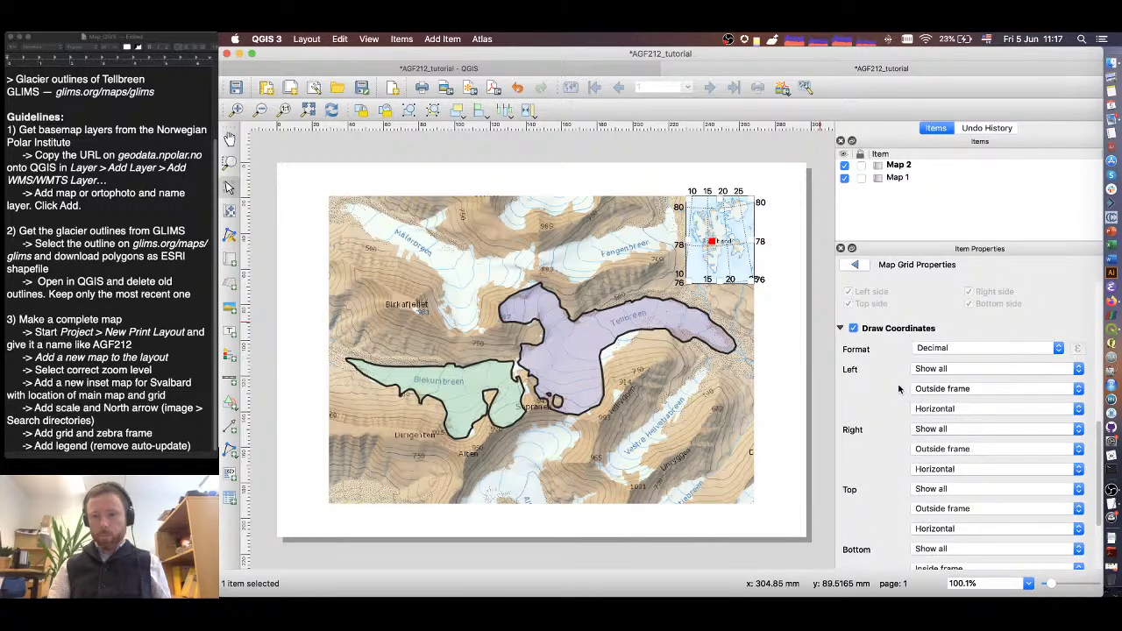
{"action": "left_click", "coordinate": [942, 428]}
{"action": "left_click", "coordinate": [949, 463]}
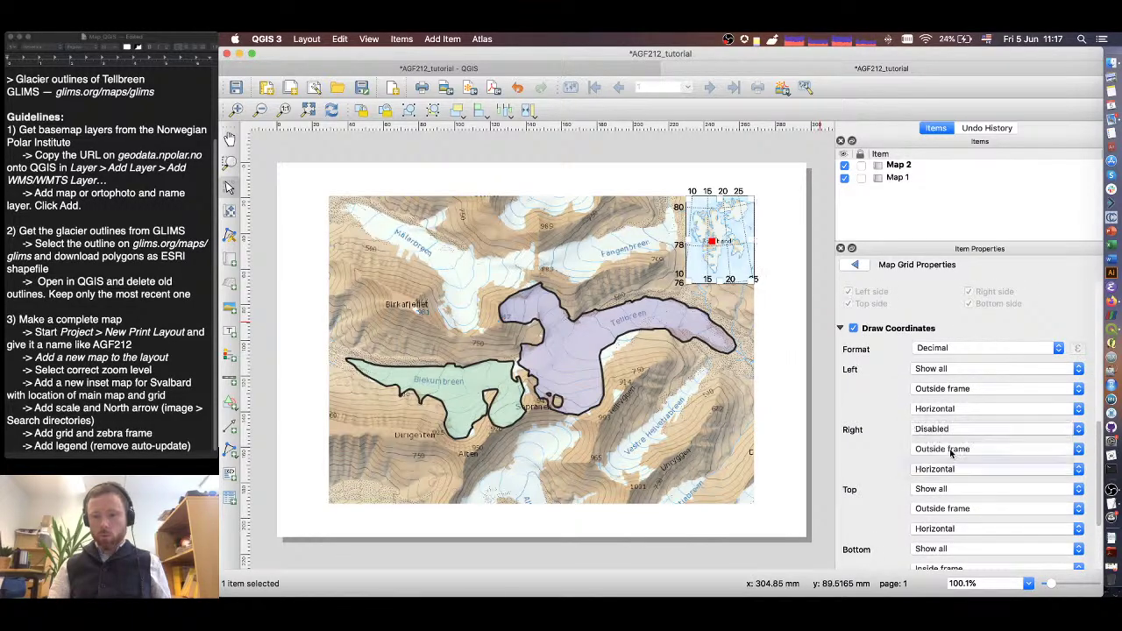
{"action": "left_click", "coordinate": [949, 489]}
{"action": "left_click", "coordinate": [957, 523]}
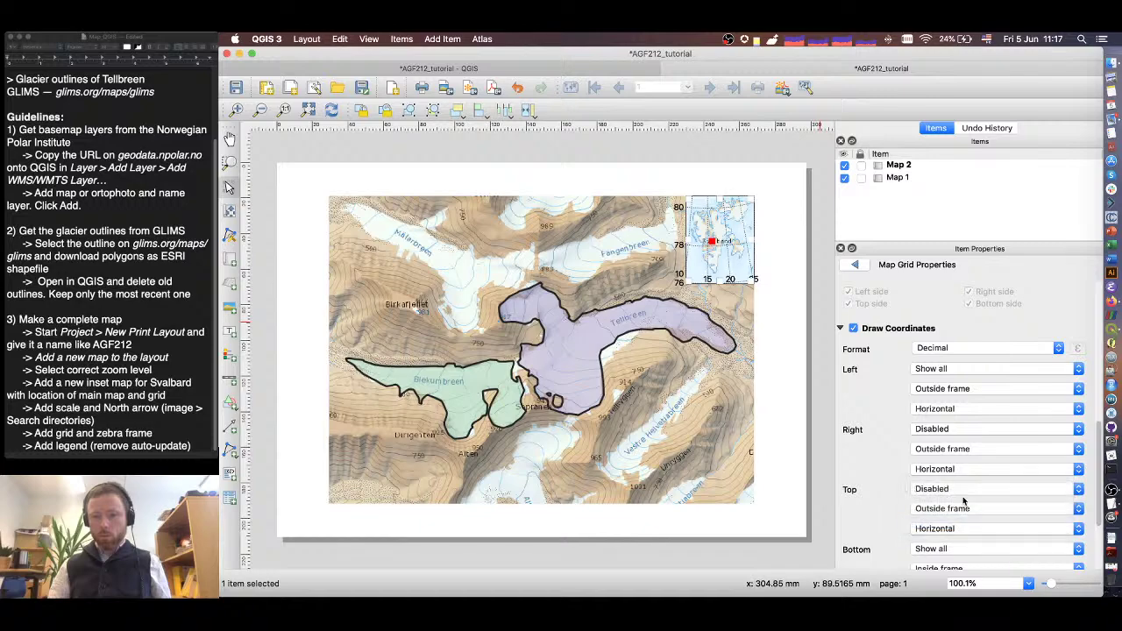
{"action": "left_click", "coordinate": [942, 389]}
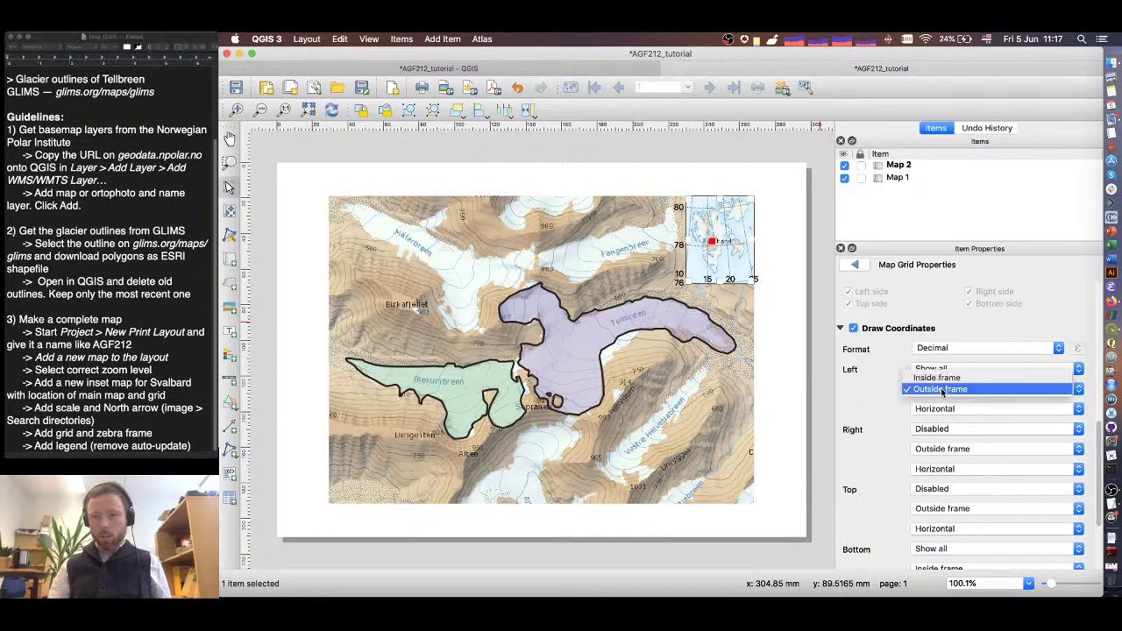
{"action": "left_click", "coordinate": [937, 378]}
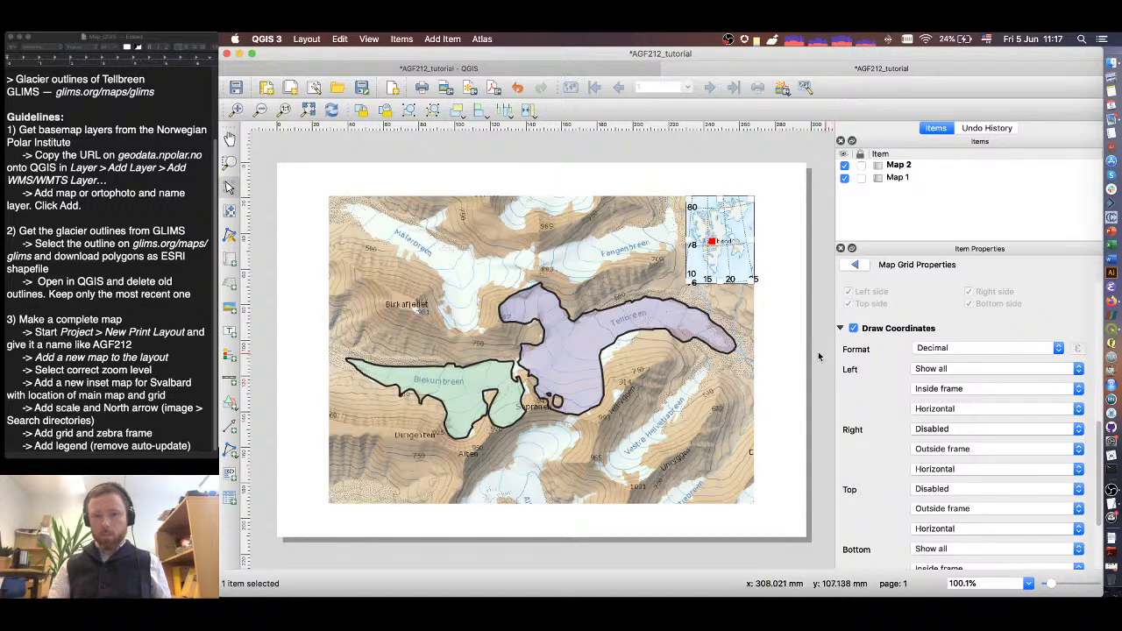
{"action": "left_click", "coordinate": [771, 315]}
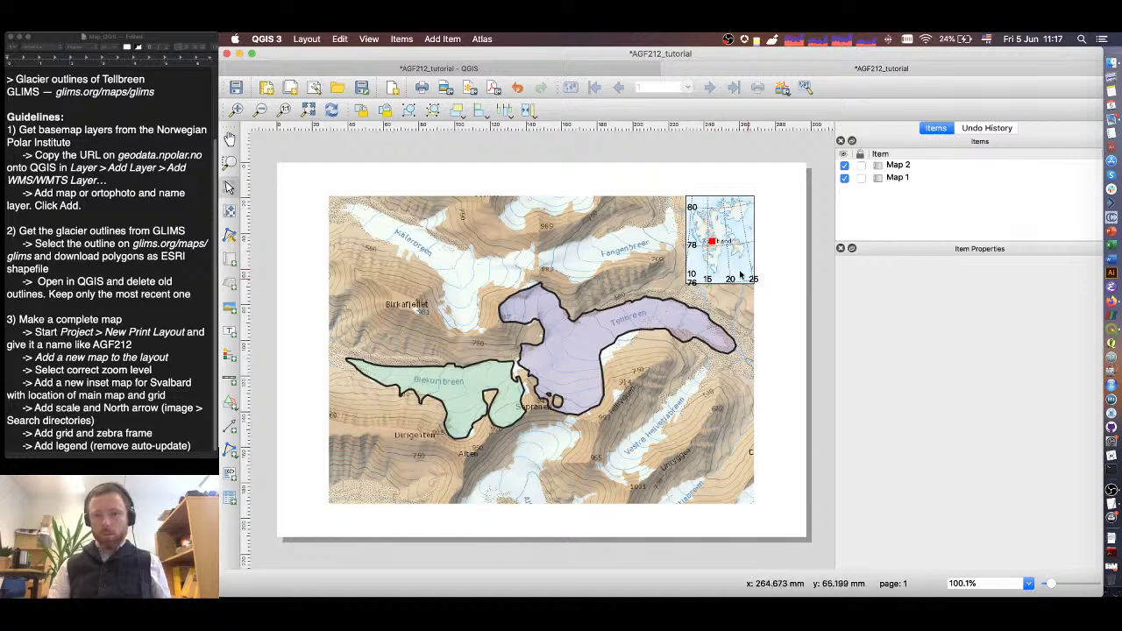
- Select the Map 2 inset again and reopen the properties of Grid 1 for modification
{"action": "left_click", "coordinate": [700, 248]}
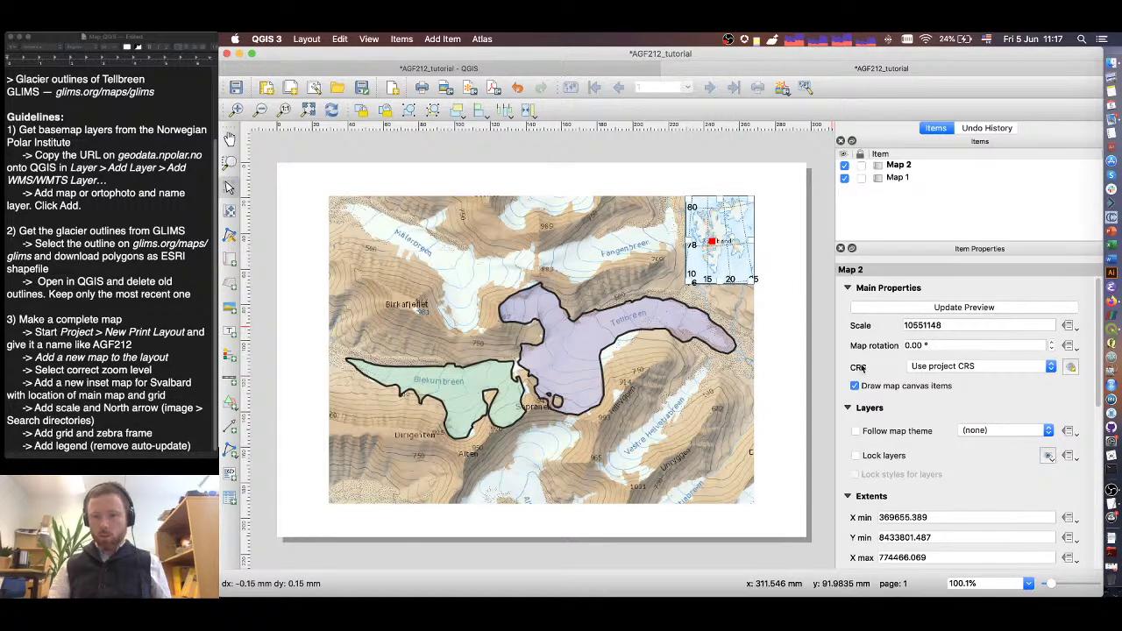
{"action": "scroll", "coordinate": [846, 368], "scroll_direction": "down", "scroll_amount": 5}
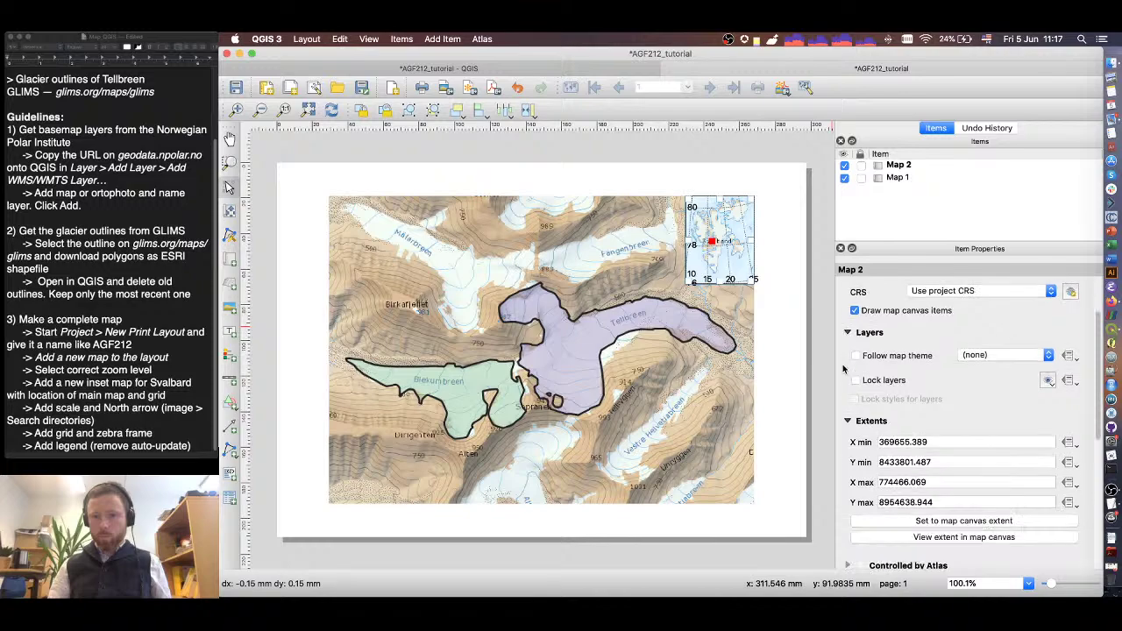
{"action": "scroll", "coordinate": [844, 368], "scroll_direction": "down", "scroll_amount": 3}
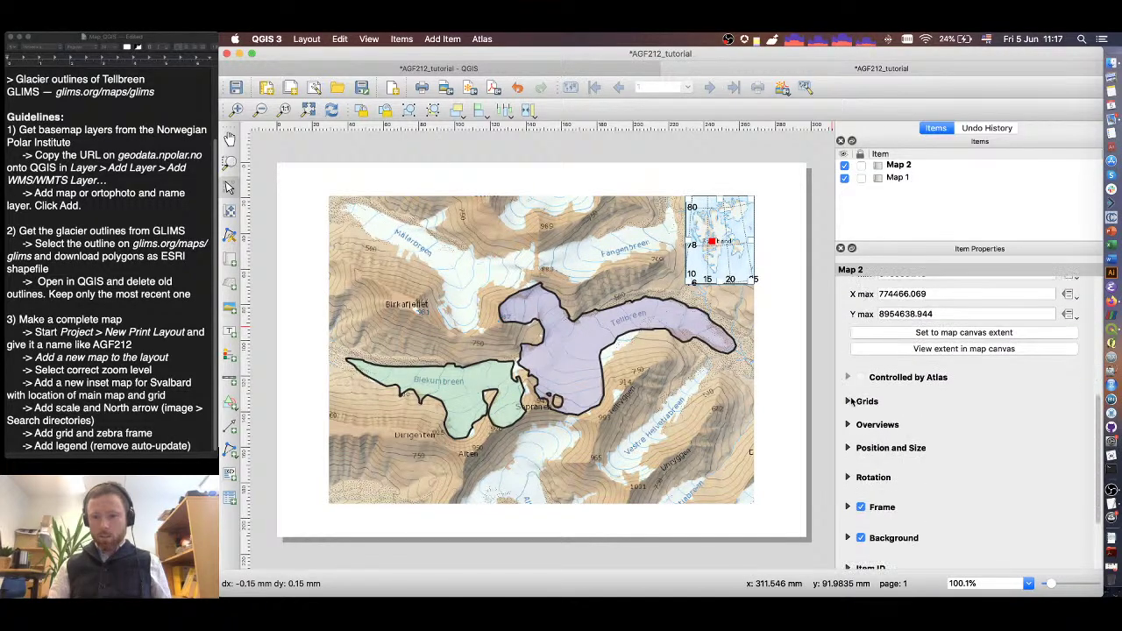
{"action": "left_click", "coordinate": [848, 397]}
{"action": "left_click", "coordinate": [883, 445]}
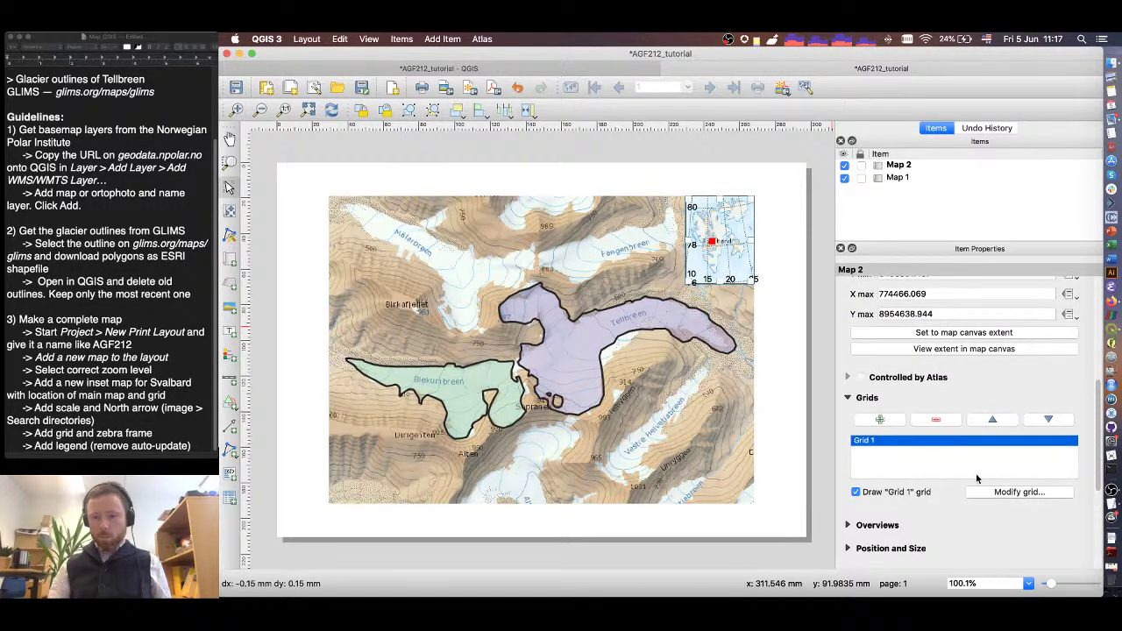
{"action": "left_click", "coordinate": [999, 492]}
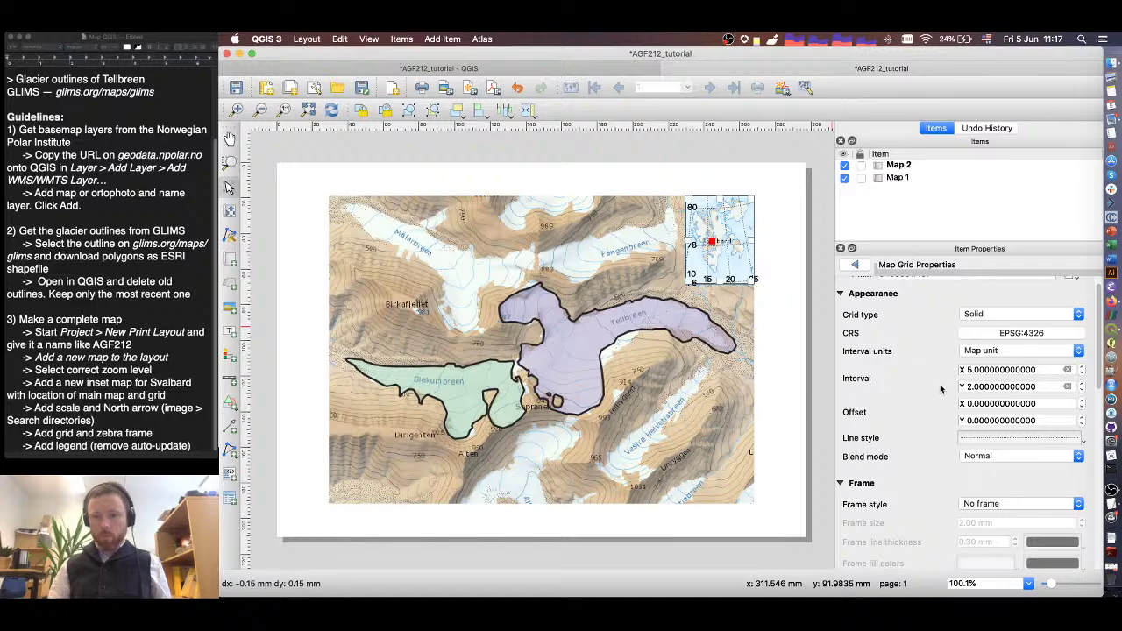
- Set the inset grid's Y offset to 1 map unit
{"action": "left_click", "coordinate": [968, 404]}
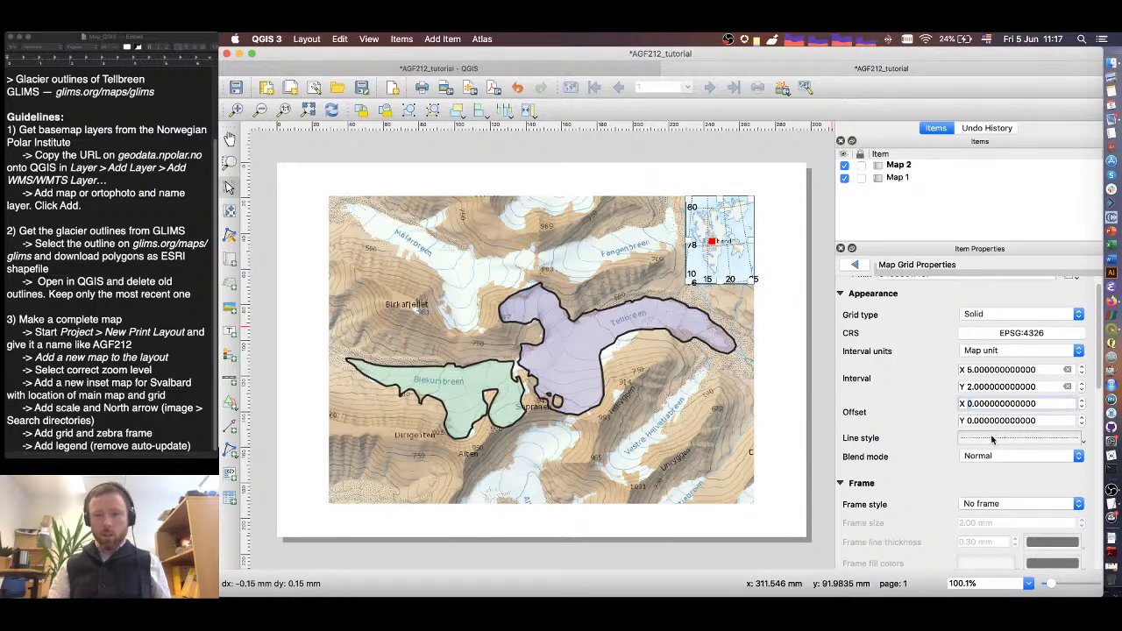
{"action": "left_click", "coordinate": [992, 440]}
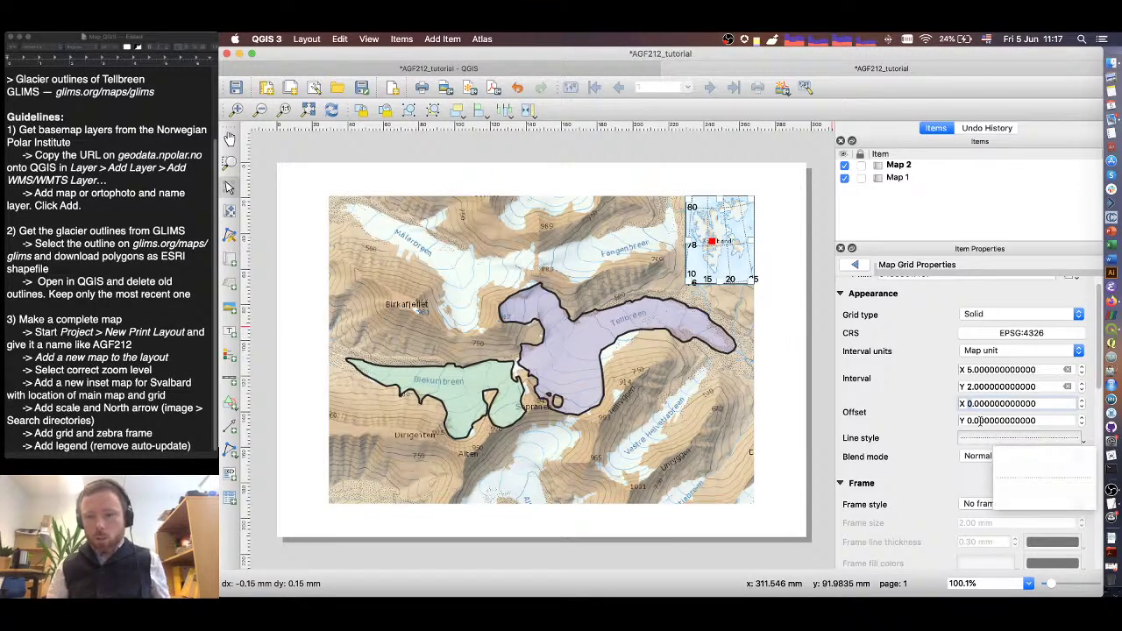
{"action": "left_click", "coordinate": [979, 420]}
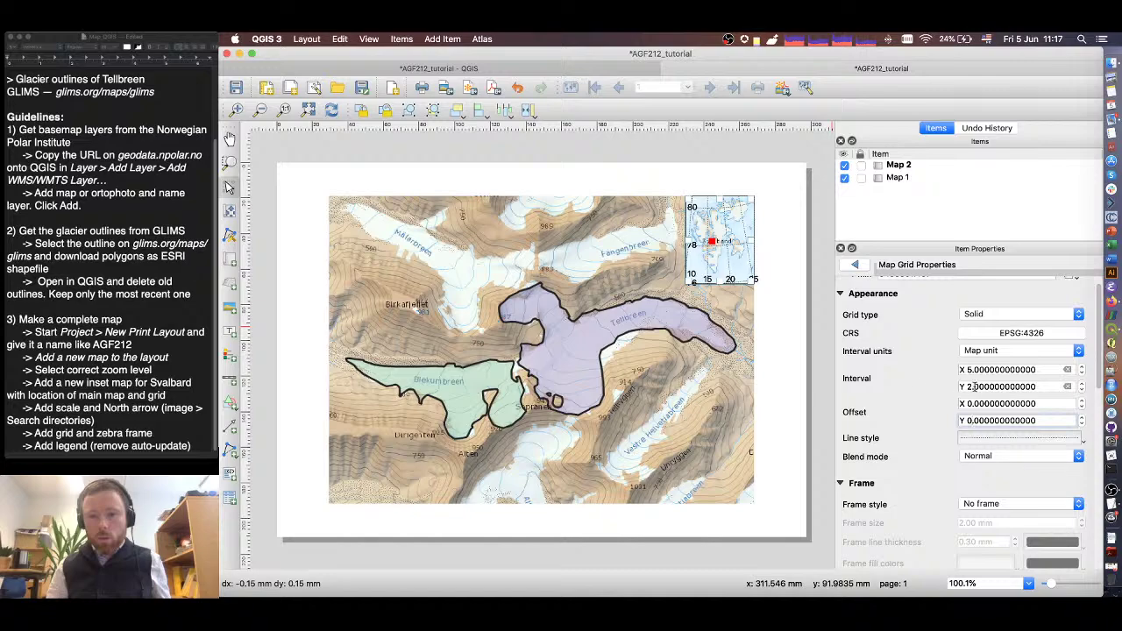
{"action": "left_click", "coordinate": [980, 408]}
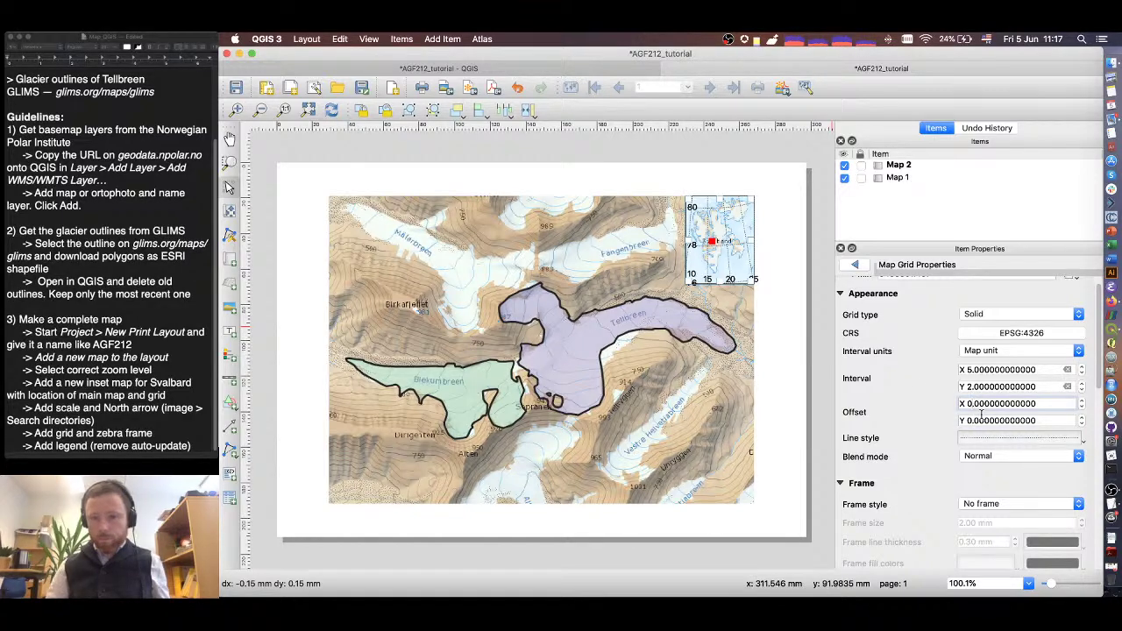
{"action": "left_click", "coordinate": [971, 420]}
{"action": "key", "text": "BackSpace"}
{"action": "type", "text": "1"}
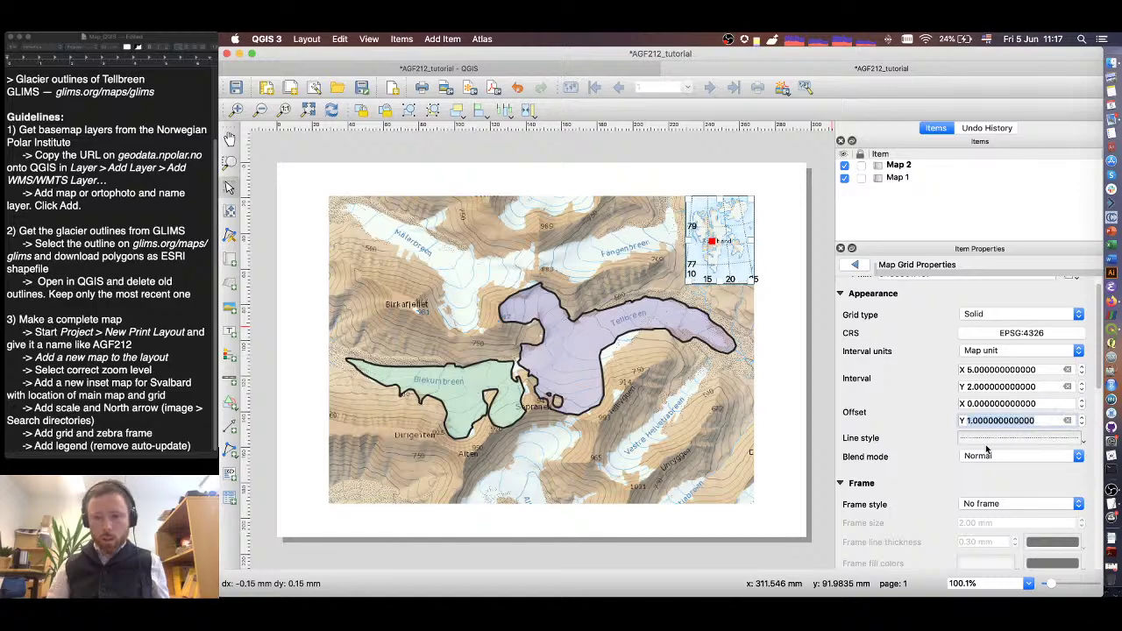
{"action": "key", "text": "Up"}
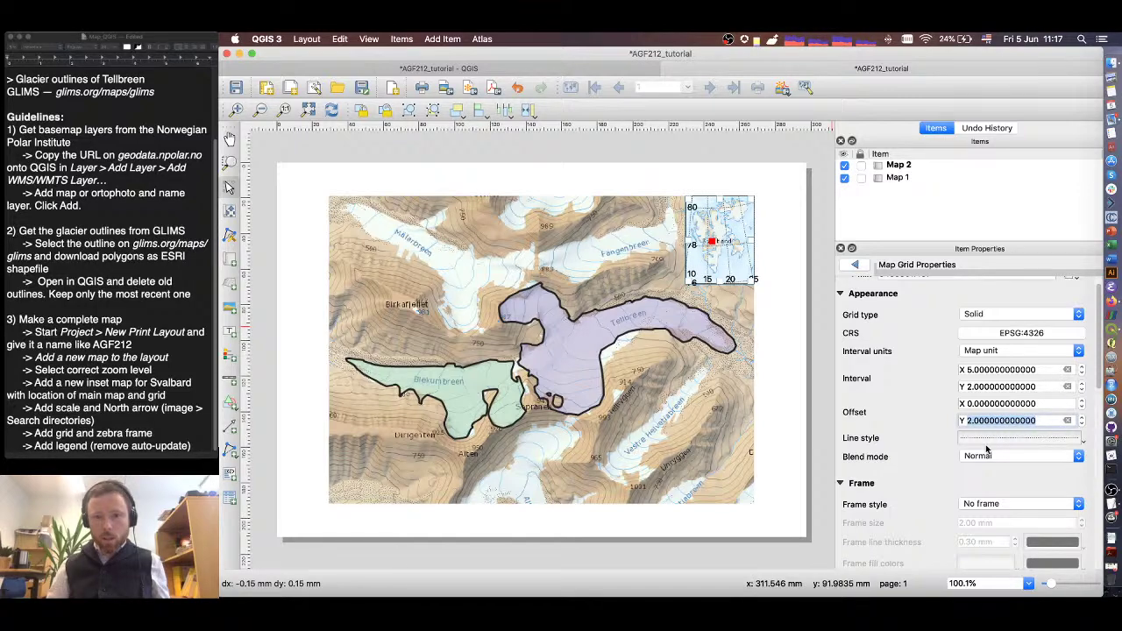
{"action": "key", "text": "Down"}
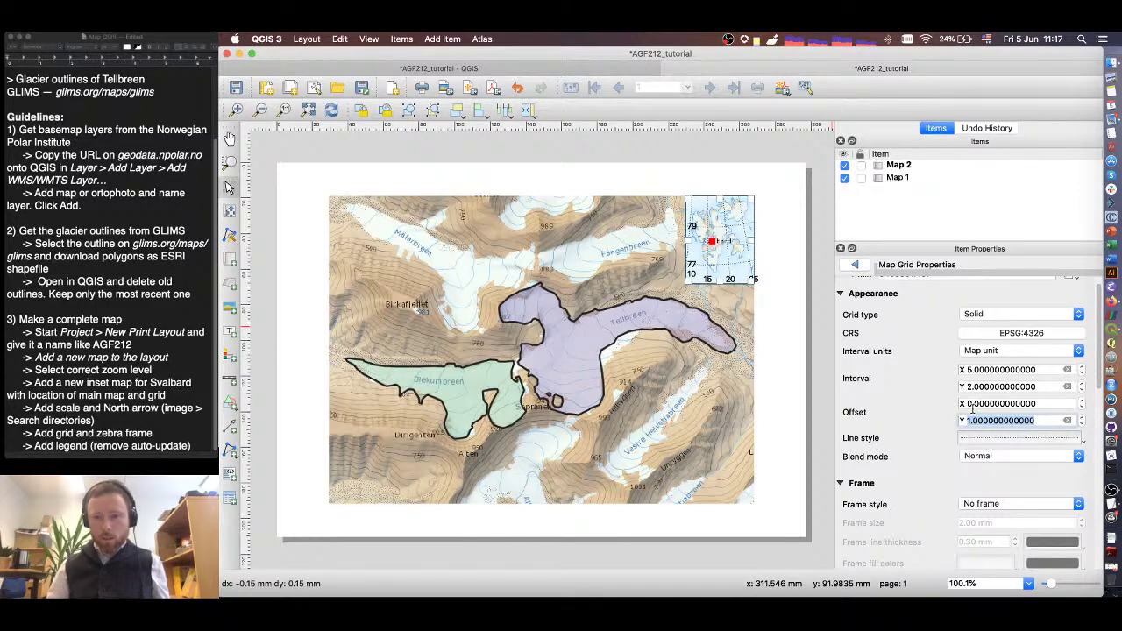
- Set the inset grid's X offset to 3 map units, with a Y offset of 1
{"action": "key", "text": "Down"}
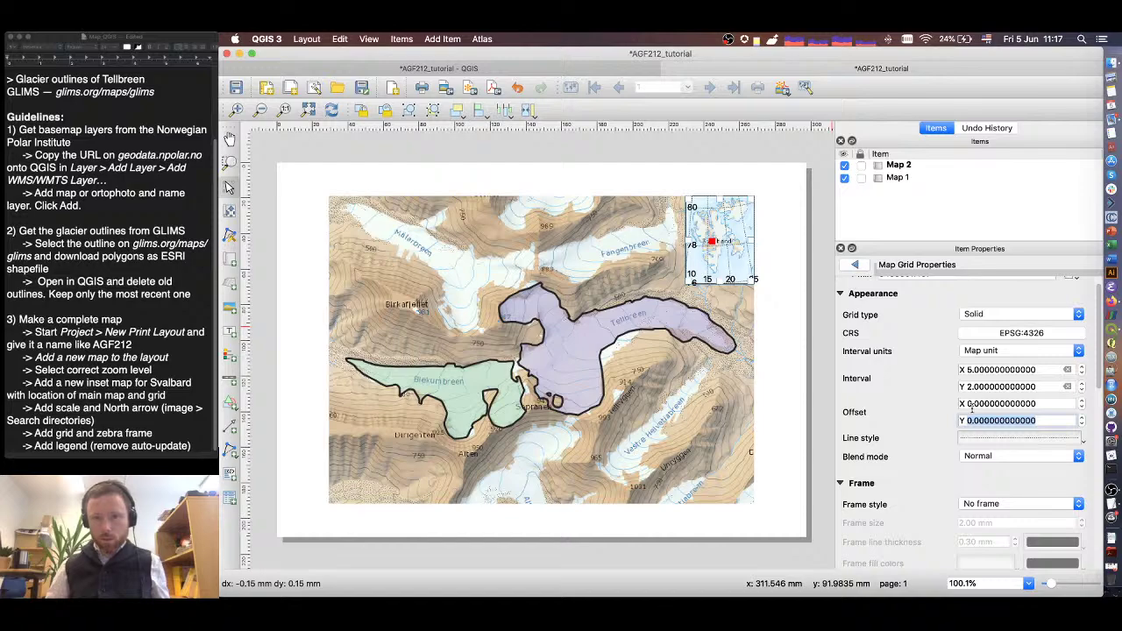
{"action": "key", "text": "Up"}
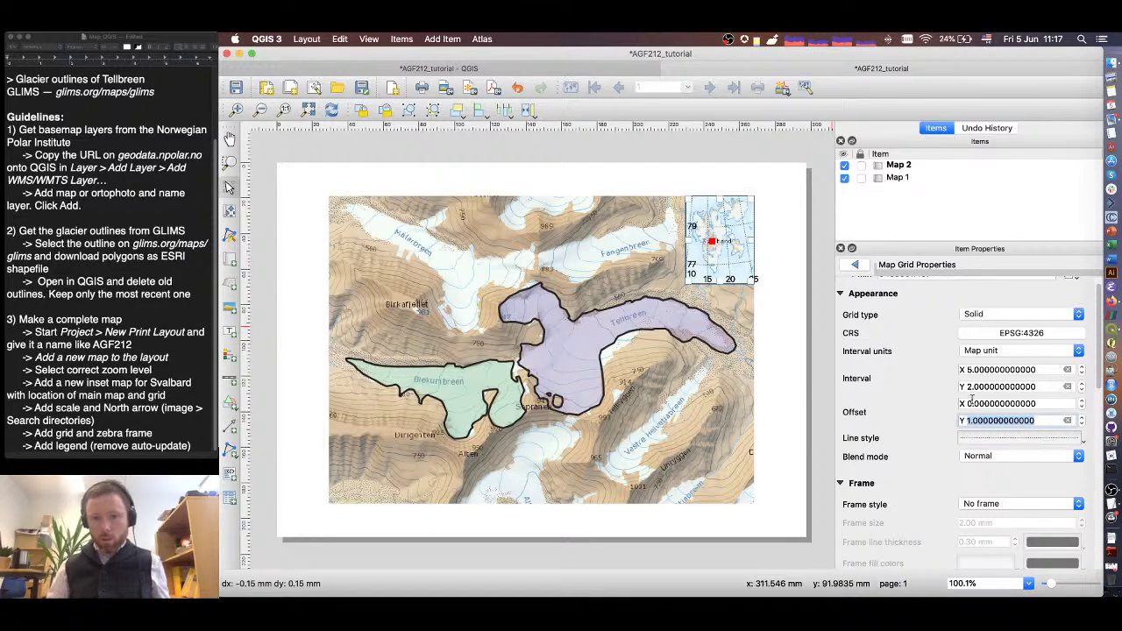
{"action": "left_click", "coordinate": [970, 403]}
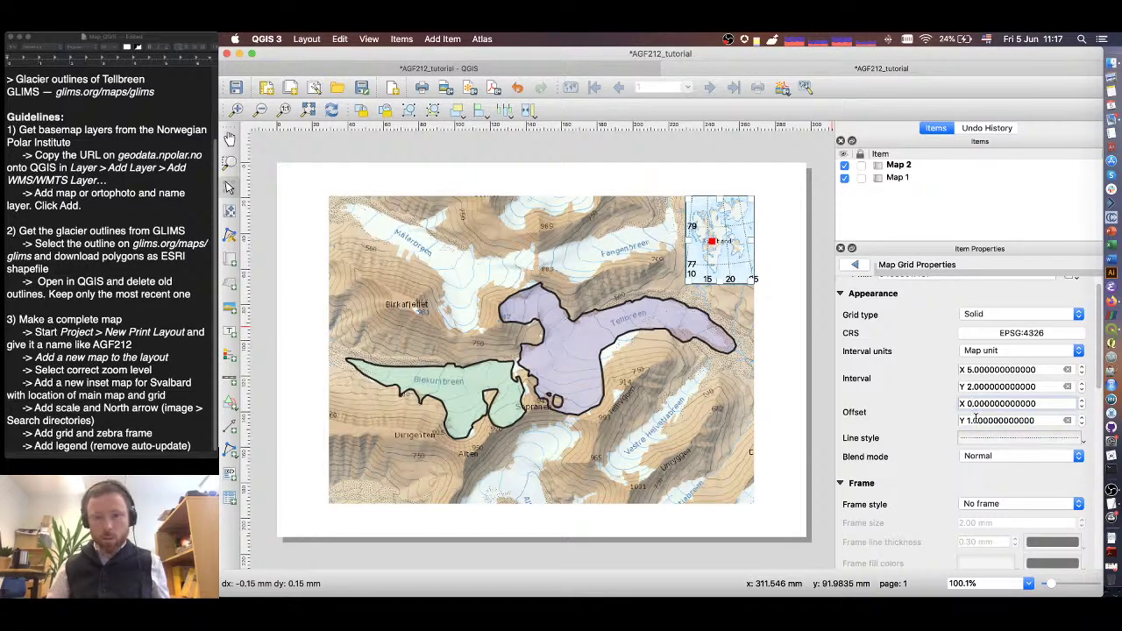
{"action": "key", "text": "Up"}
{"action": "key", "text": "Up"}
{"action": "key", "text": "Up"}
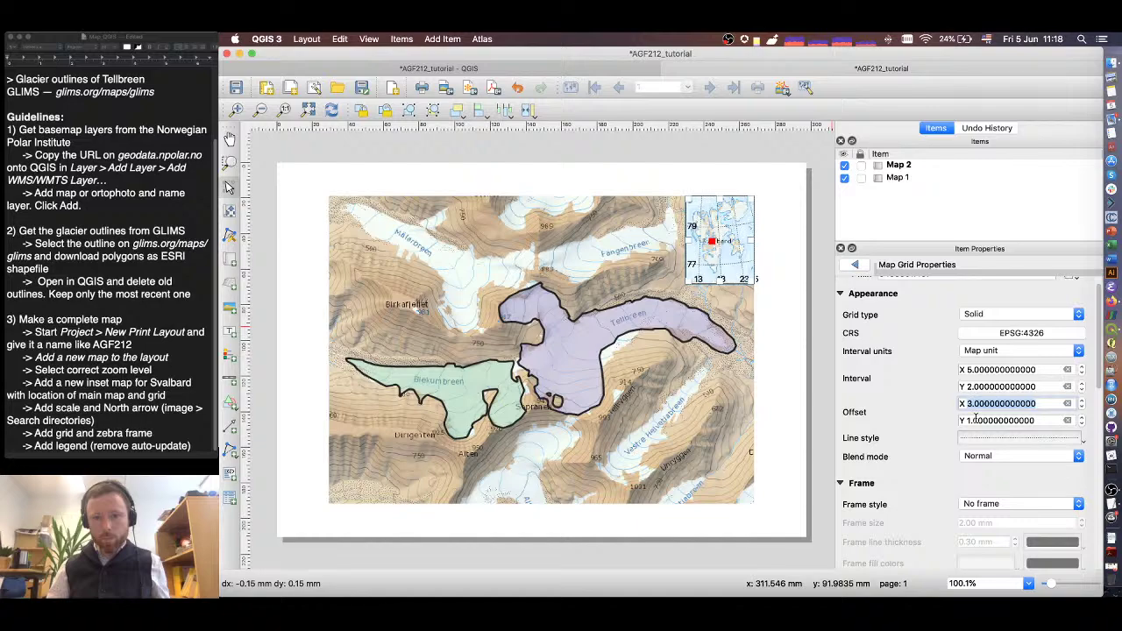
{"action": "key", "text": "Up"}
{"action": "key", "text": "Up"}
{"action": "key", "text": "Down"}
{"action": "key", "text": "Down"}
{"action": "left_click", "coordinate": [791, 378]}
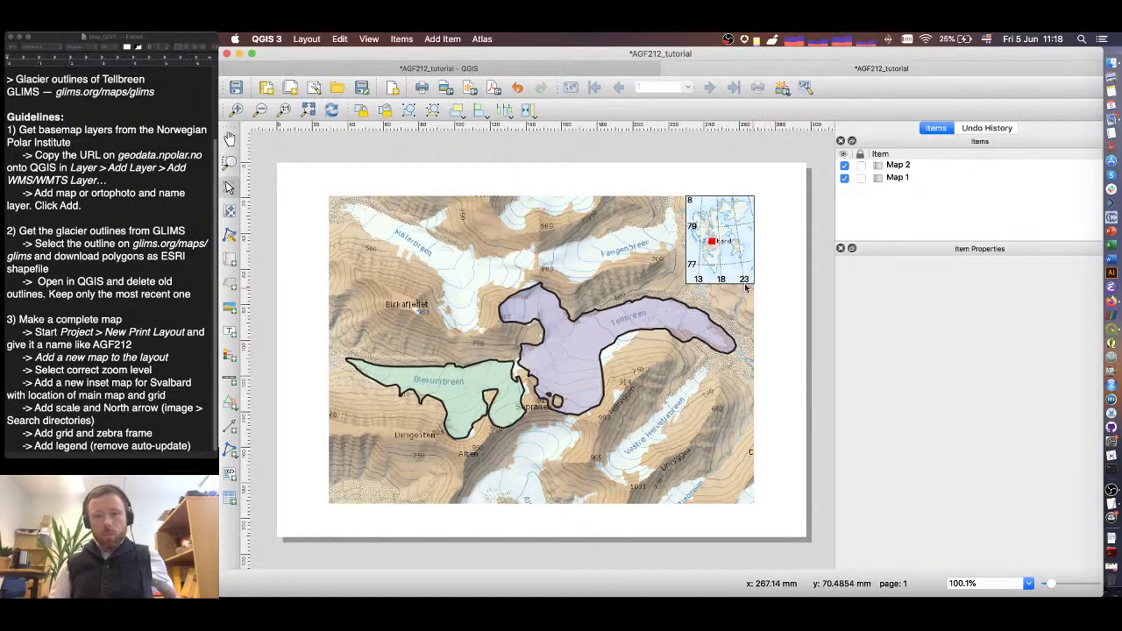
- Select the Map 2 inset again and select Grid 1 in its grid list
{"action": "left_click", "coordinate": [763, 316]}
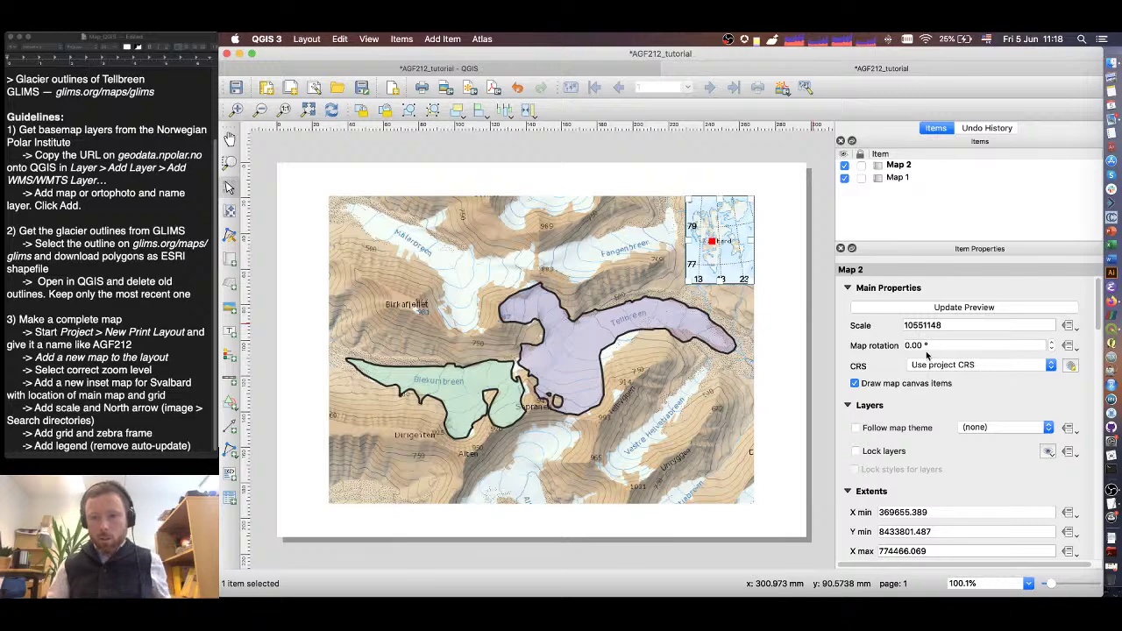
{"action": "scroll", "coordinate": [877, 474], "scroll_direction": "down", "scroll_amount": 6}
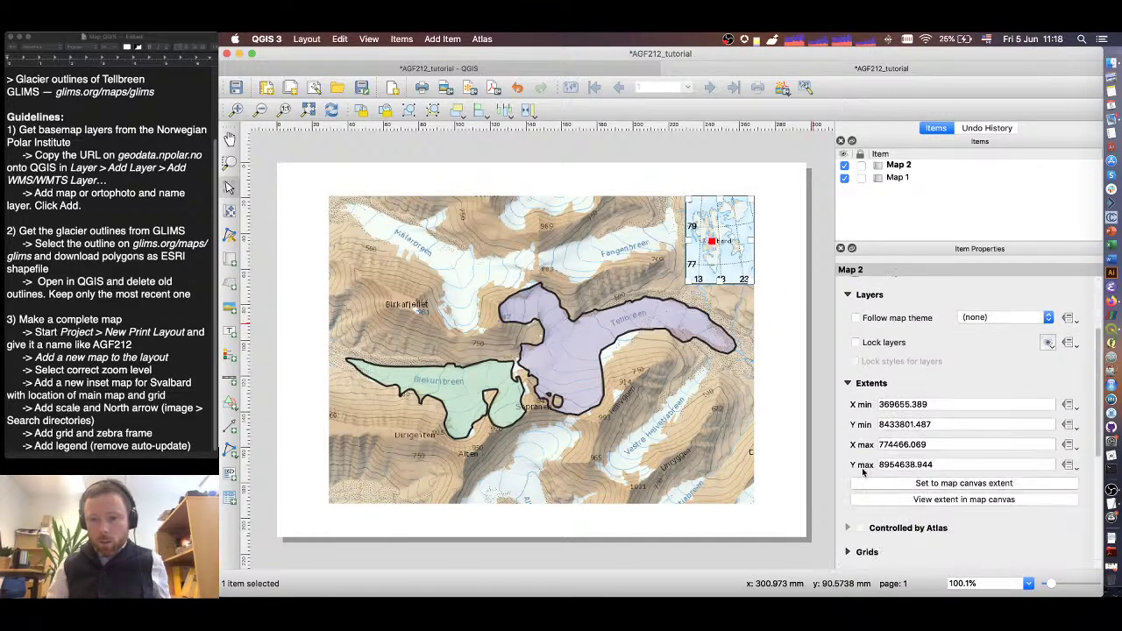
{"action": "left_click", "coordinate": [846, 401]}
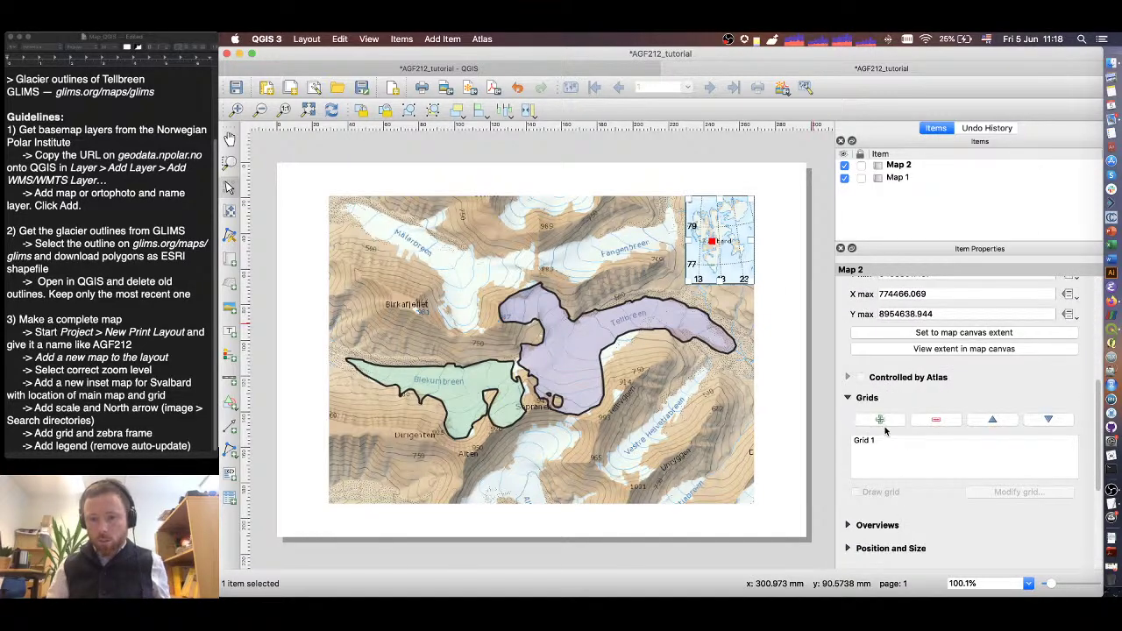
{"action": "left_click", "coordinate": [898, 440]}
{"action": "left_click", "coordinate": [881, 420]}
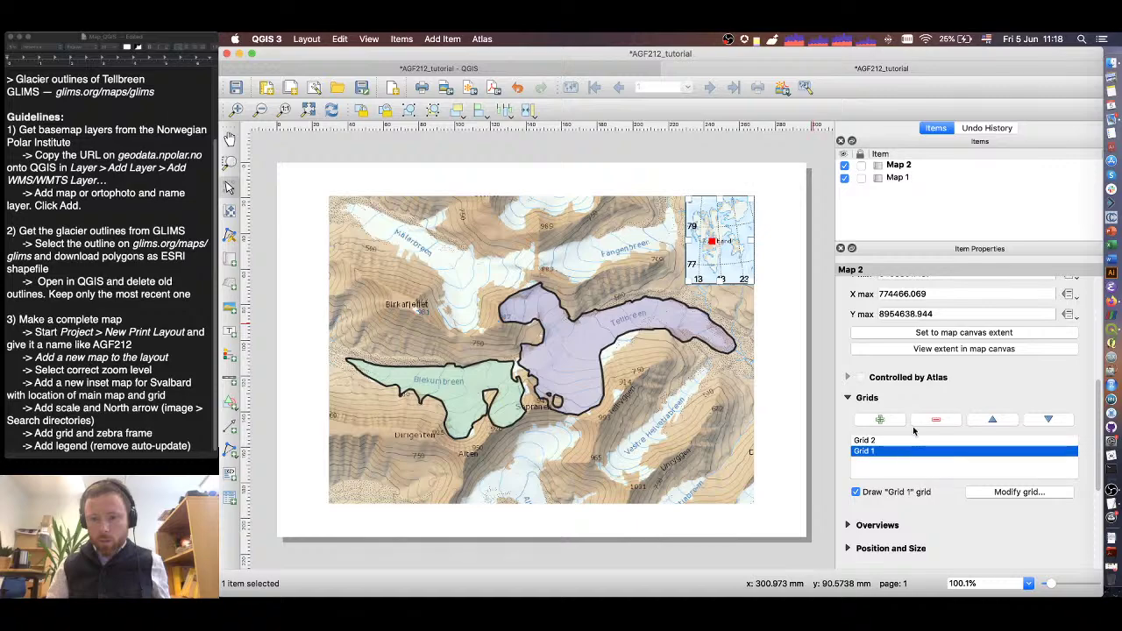
{"action": "left_click", "coordinate": [936, 420]}
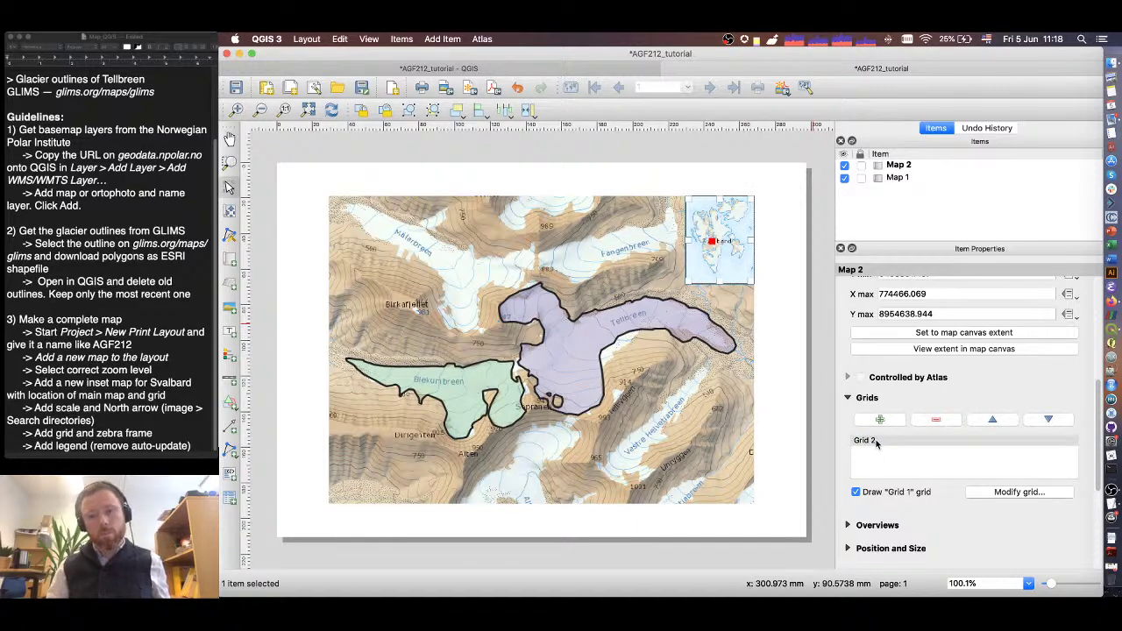
{"action": "key", "text": "super+z"}
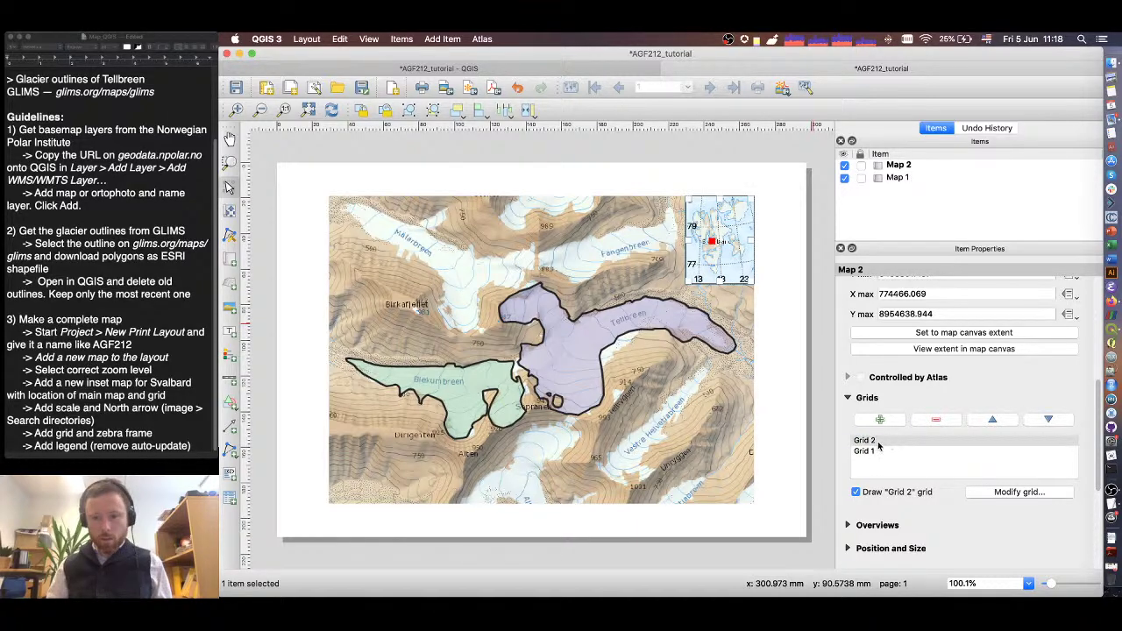
{"action": "left_click", "coordinate": [875, 442]}
{"action": "left_click", "coordinate": [932, 422]}
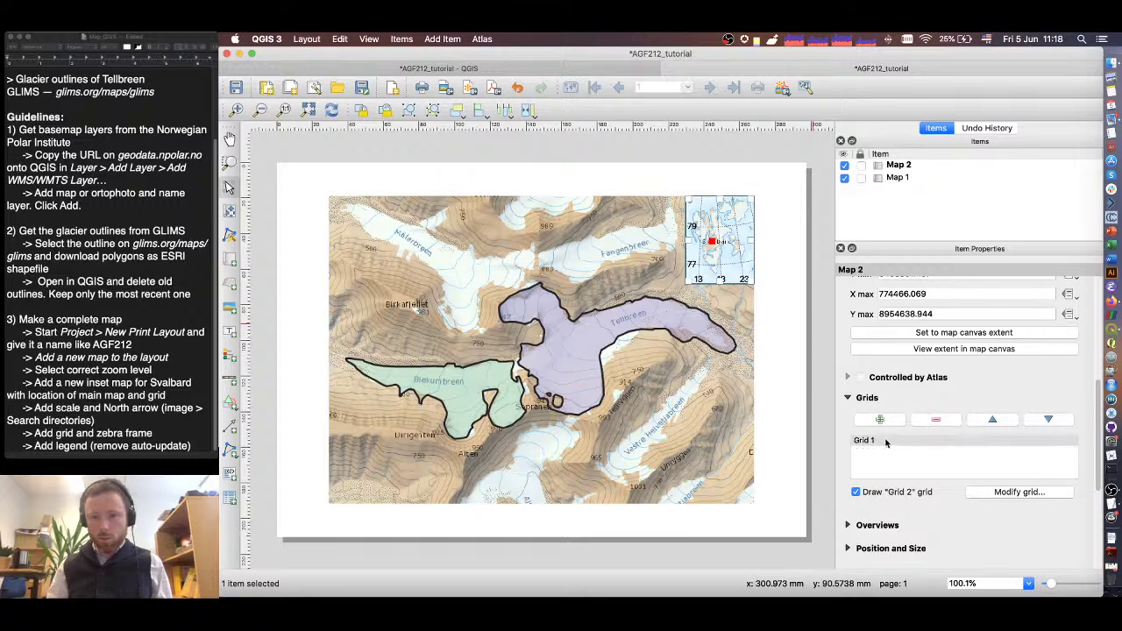
- Set the Y offset of the inset's Grid 1 to 0 and shorten the inset slightly by raising its lower edge
{"action": "left_click", "coordinate": [882, 441]}
{"action": "left_click", "coordinate": [1010, 492]}
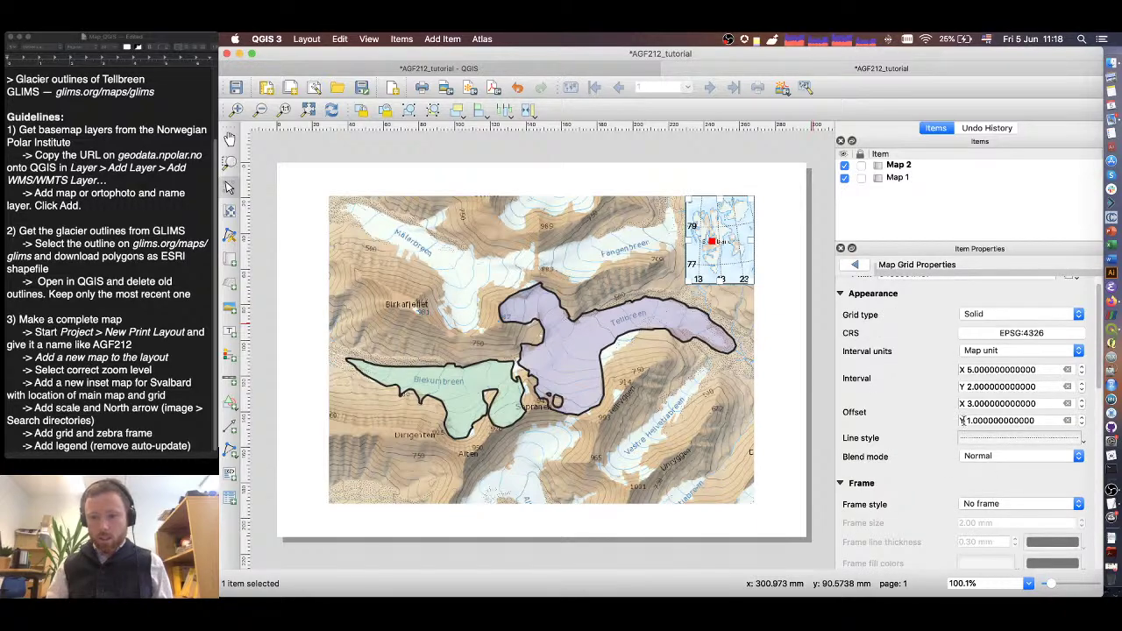
{"action": "left_click", "coordinate": [972, 419]}
{"action": "key", "text": "Down"}
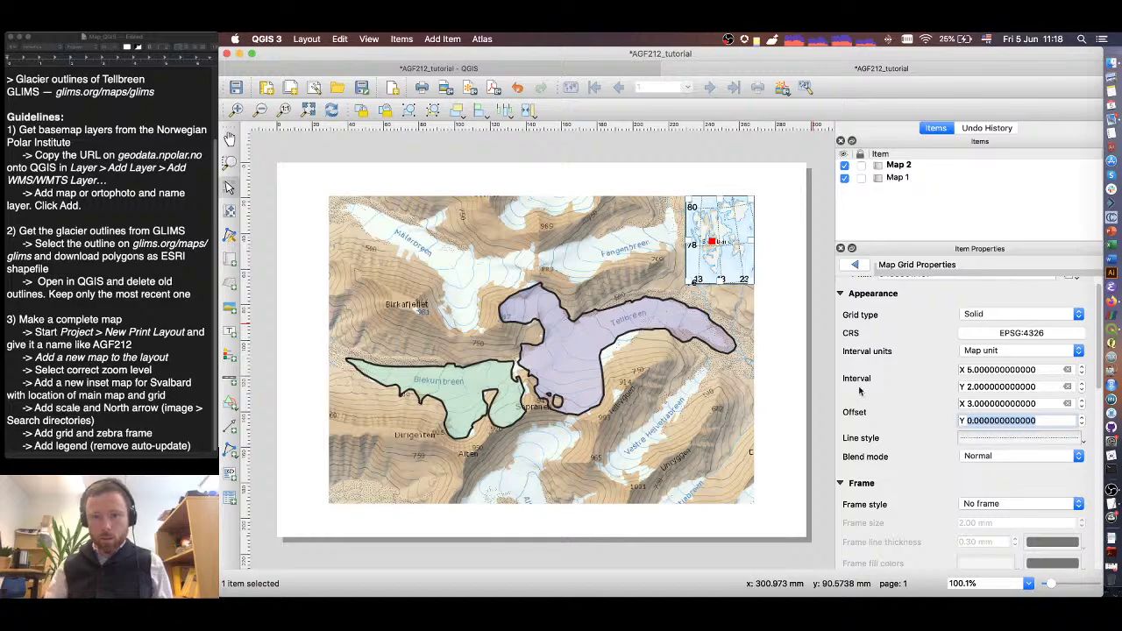
{"action": "left_click", "coordinate": [719, 279]}
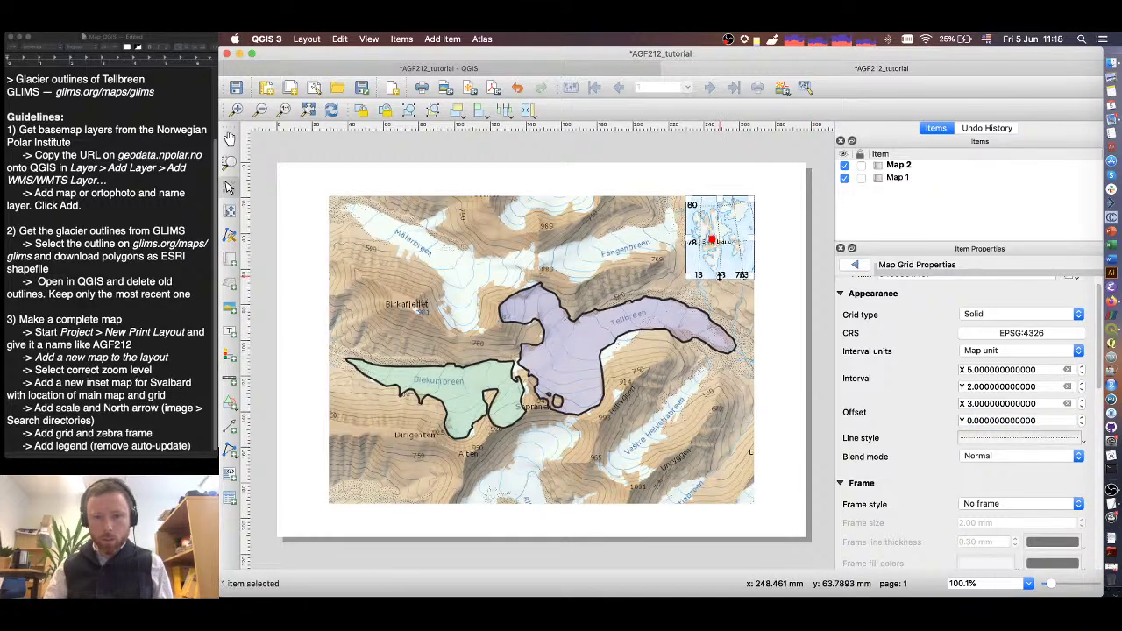
{"action": "left_click", "coordinate": [787, 296]}
- Set the X offset of the inset's Grid 1 to 2 map units and raise the inset's lower edge a bit further
{"action": "left_click", "coordinate": [741, 274]}
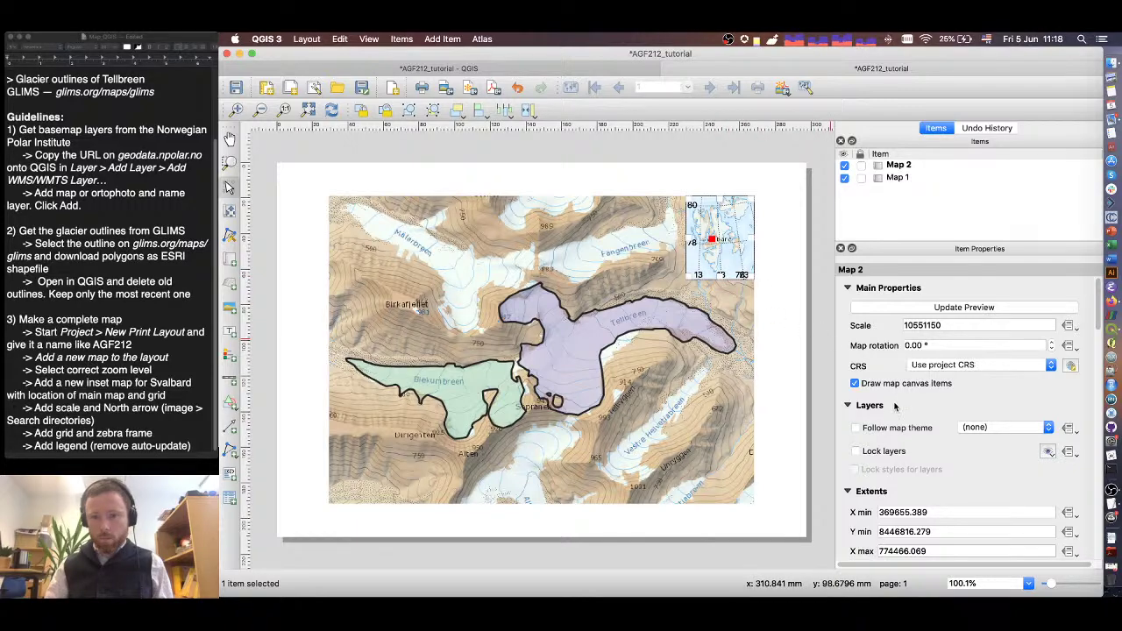
{"action": "scroll", "coordinate": [872, 472], "scroll_direction": "down", "scroll_amount": 5}
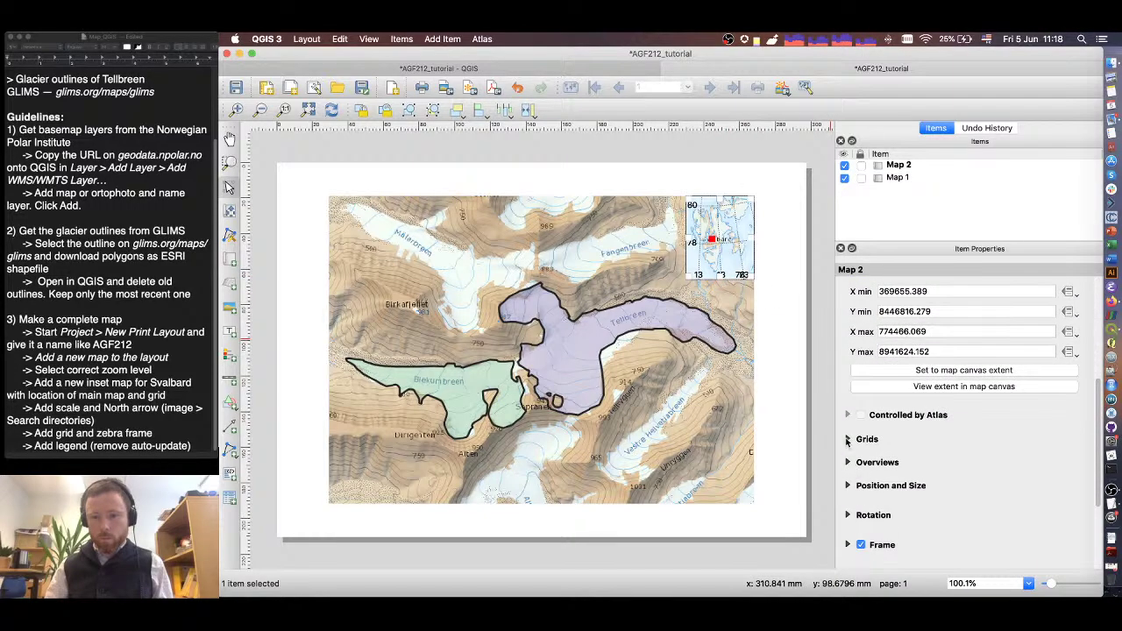
{"action": "left_click", "coordinate": [847, 435]}
{"action": "left_click", "coordinate": [881, 478]}
{"action": "left_click", "coordinate": [1017, 529]}
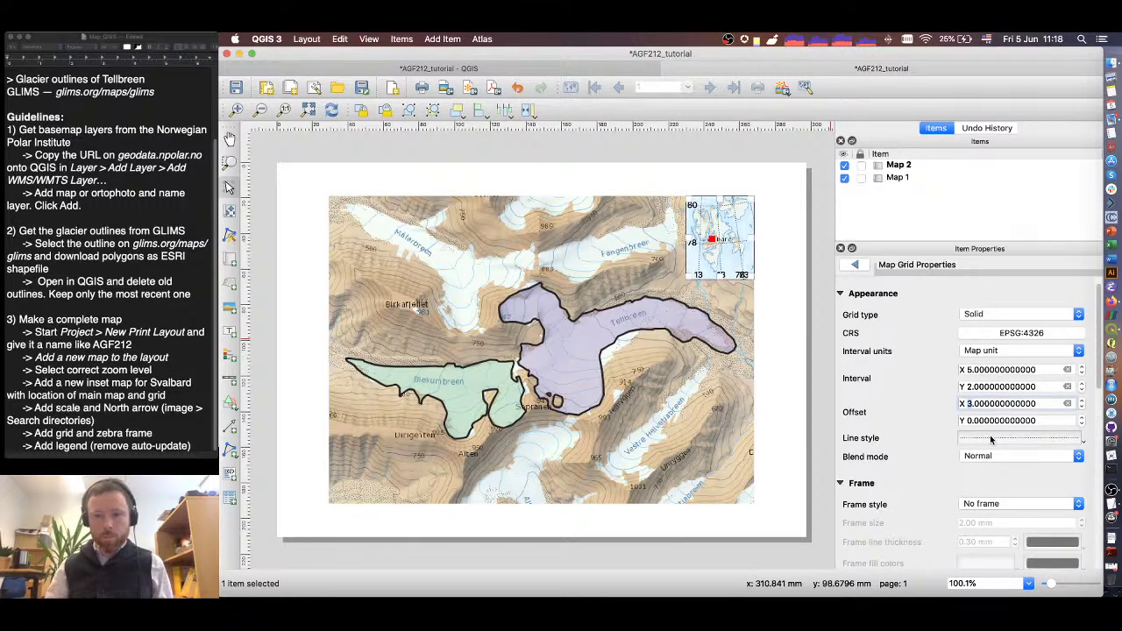
{"action": "key", "text": "Down"}
{"action": "key", "text": "Down"}
{"action": "key", "text": "Down"}
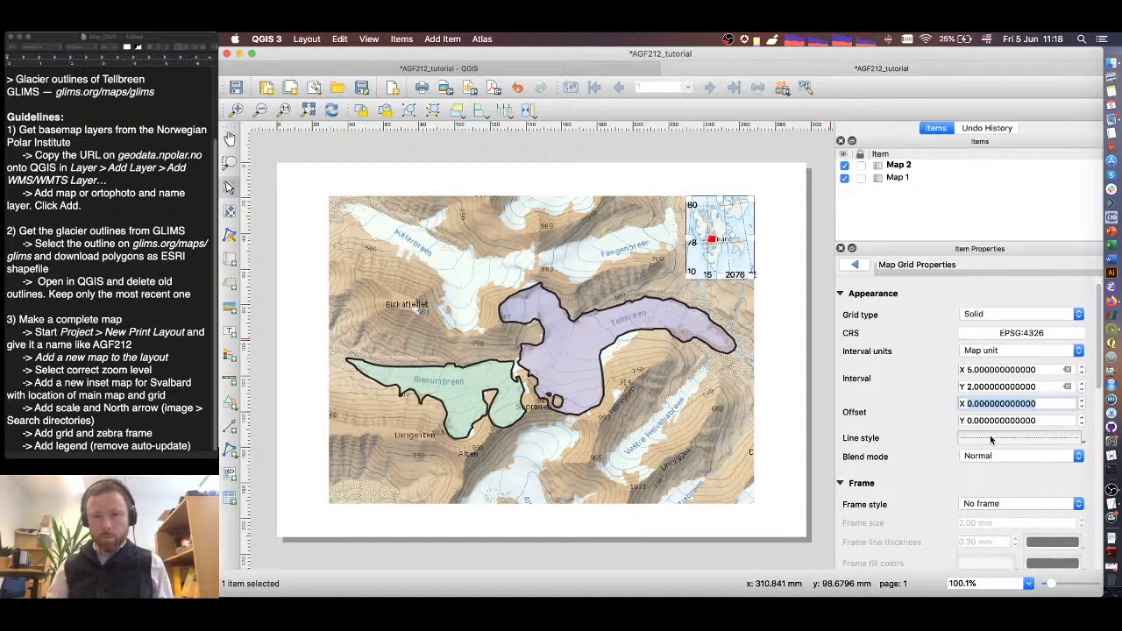
{"action": "key", "text": "Up"}
{"action": "key", "text": "Up"}
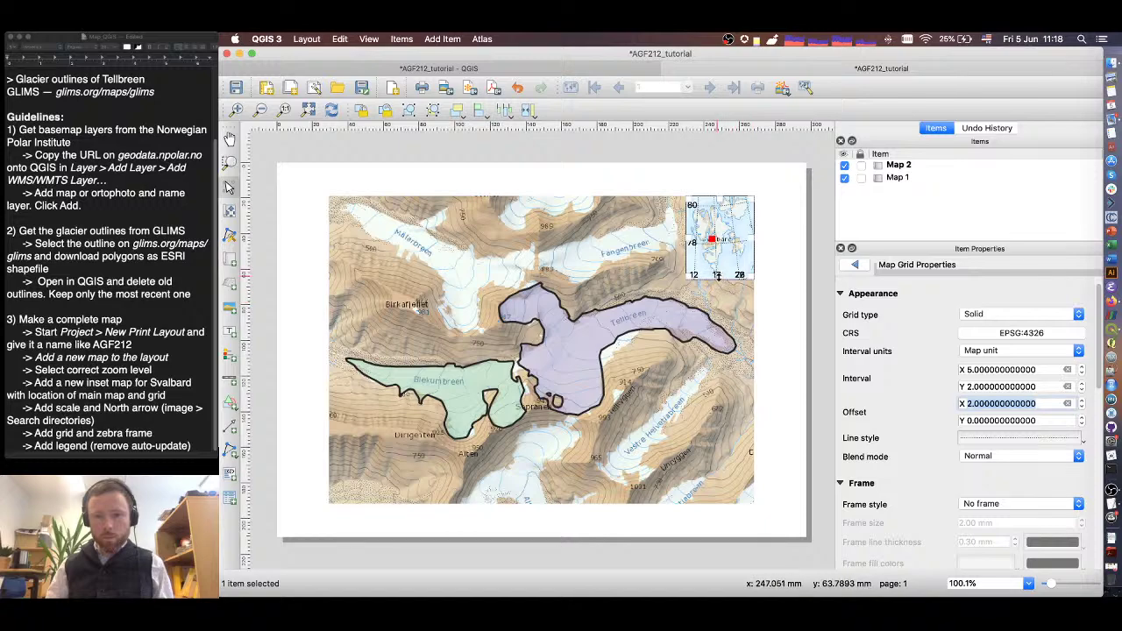
{"action": "left_click_drag", "start_coordinate": [717, 276], "coordinate": [717, 273]}
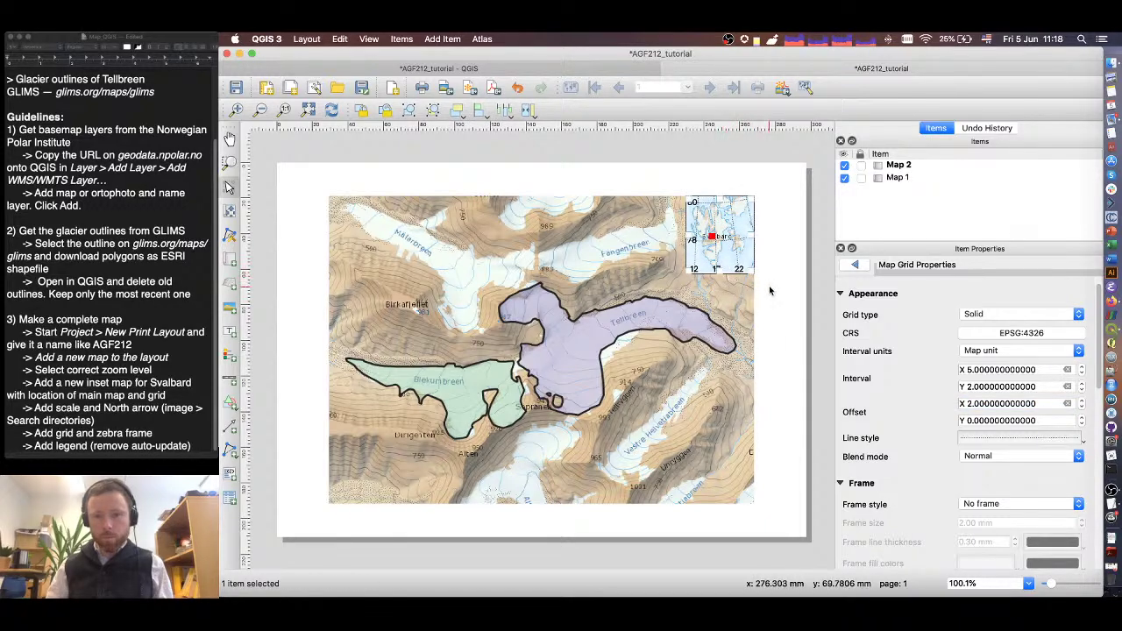
{"action": "left_click", "coordinate": [770, 291]}
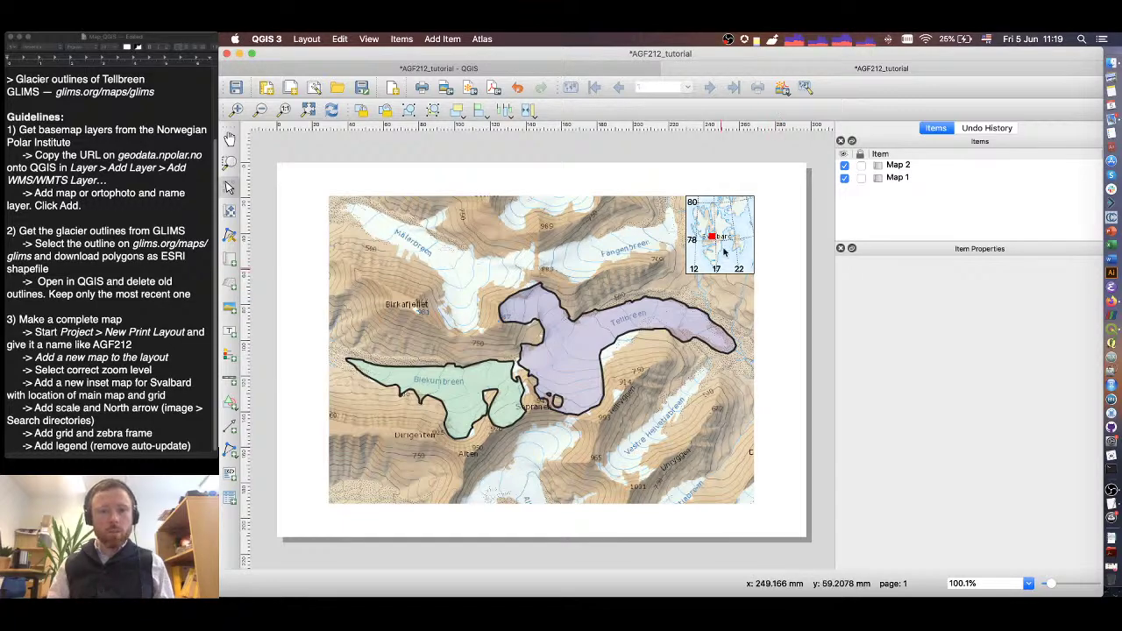
- Add a new grid to the main map, Map 1, and open the grid's properties for modification
{"action": "left_click", "coordinate": [566, 249]}
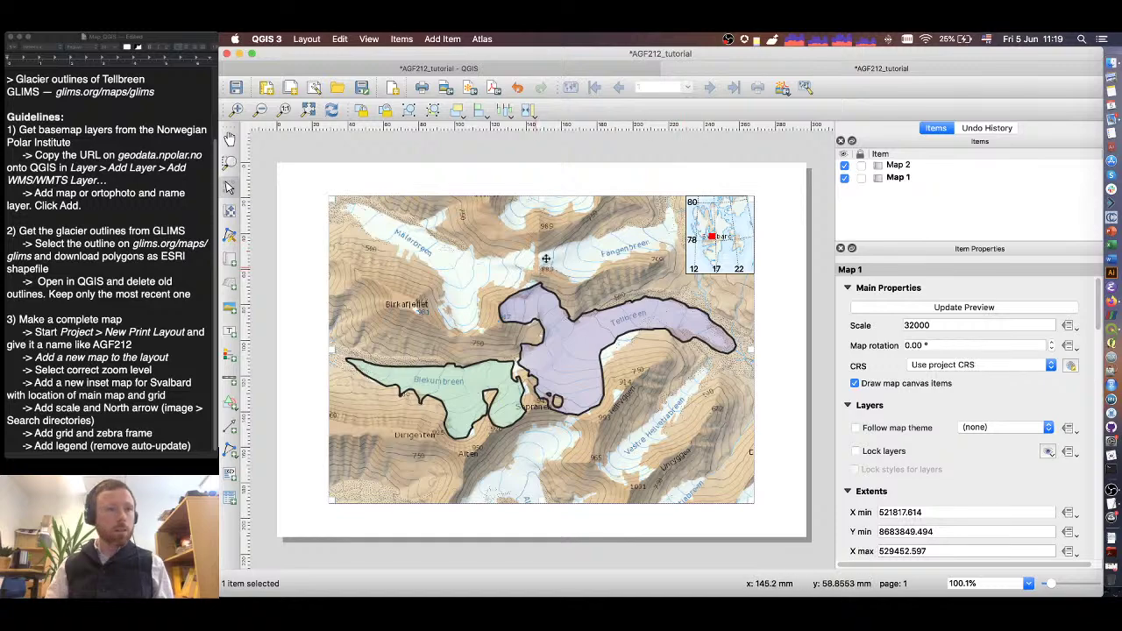
{"action": "left_click", "coordinate": [898, 166]}
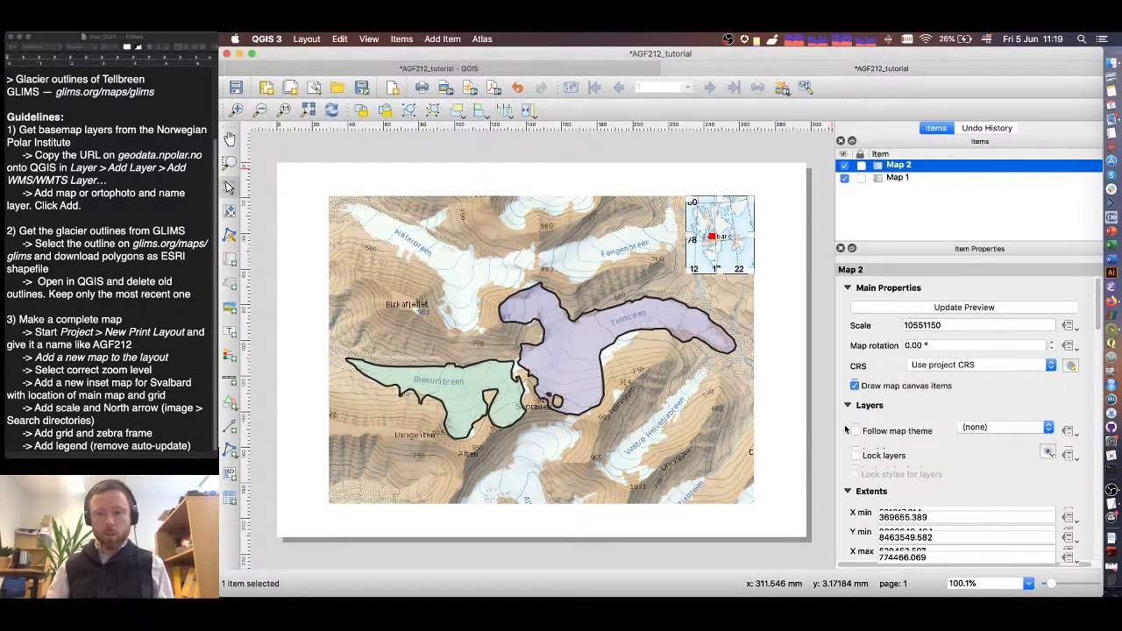
{"action": "scroll", "coordinate": [872, 441], "scroll_direction": "down", "scroll_amount": 10}
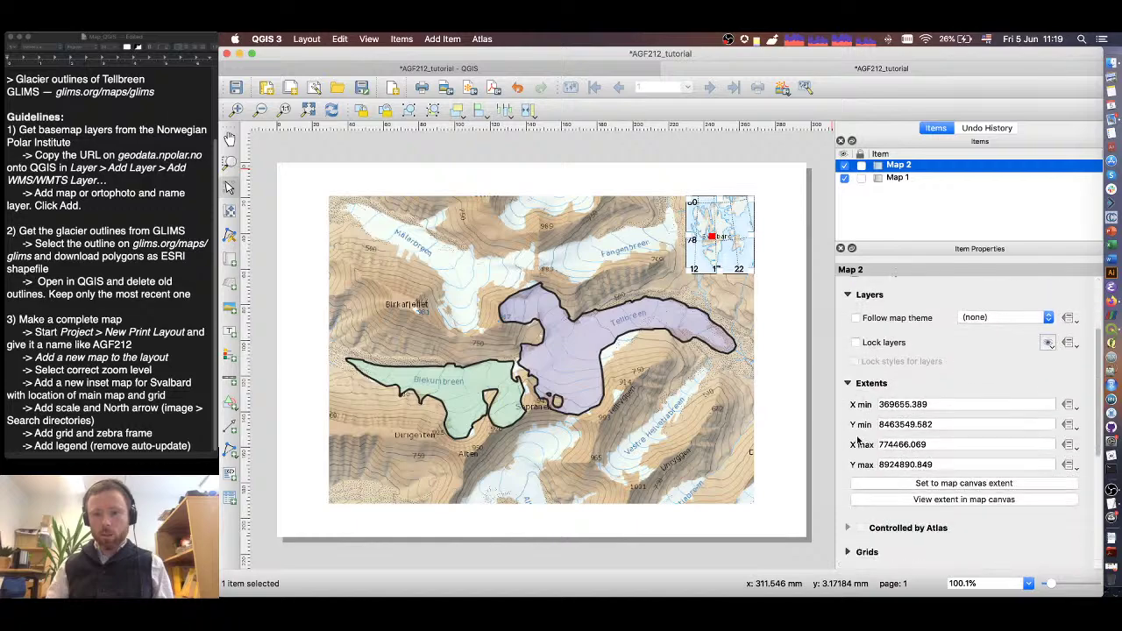
{"action": "left_click", "coordinate": [847, 398]}
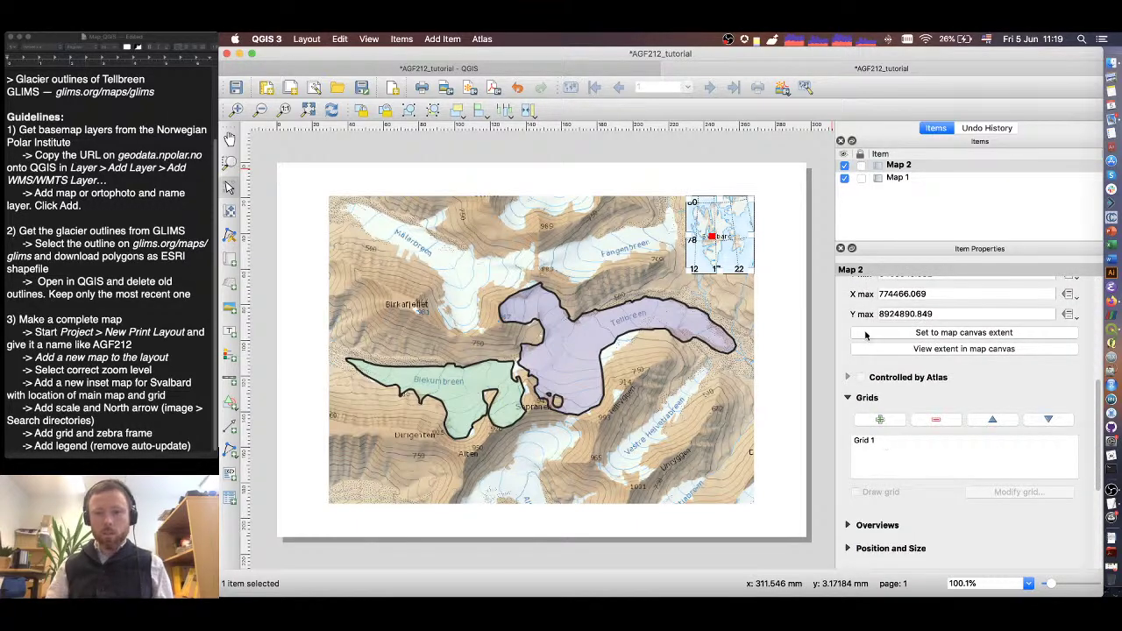
{"action": "left_click", "coordinate": [890, 179]}
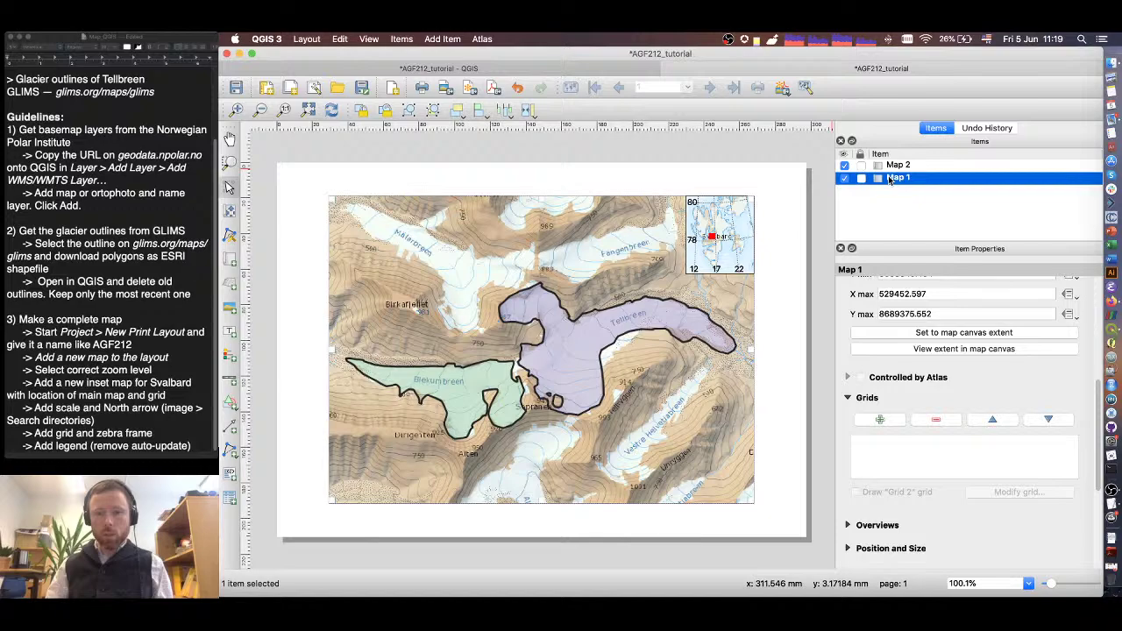
{"action": "left_click", "coordinate": [880, 419]}
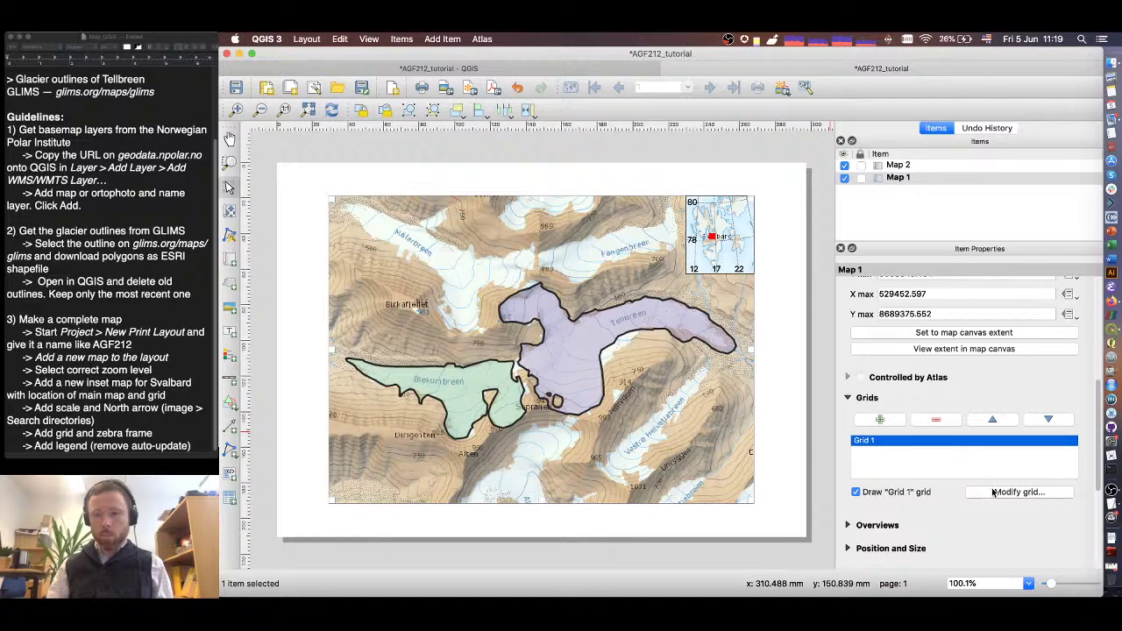
{"action": "left_click", "coordinate": [1018, 491]}
- Set the main map grid's X and Y intervals to 10000 map units and its CRS to ETRS89 / UTM zone 33N (EPSG:25833)
{"action": "double_click", "coordinate": [970, 369]}
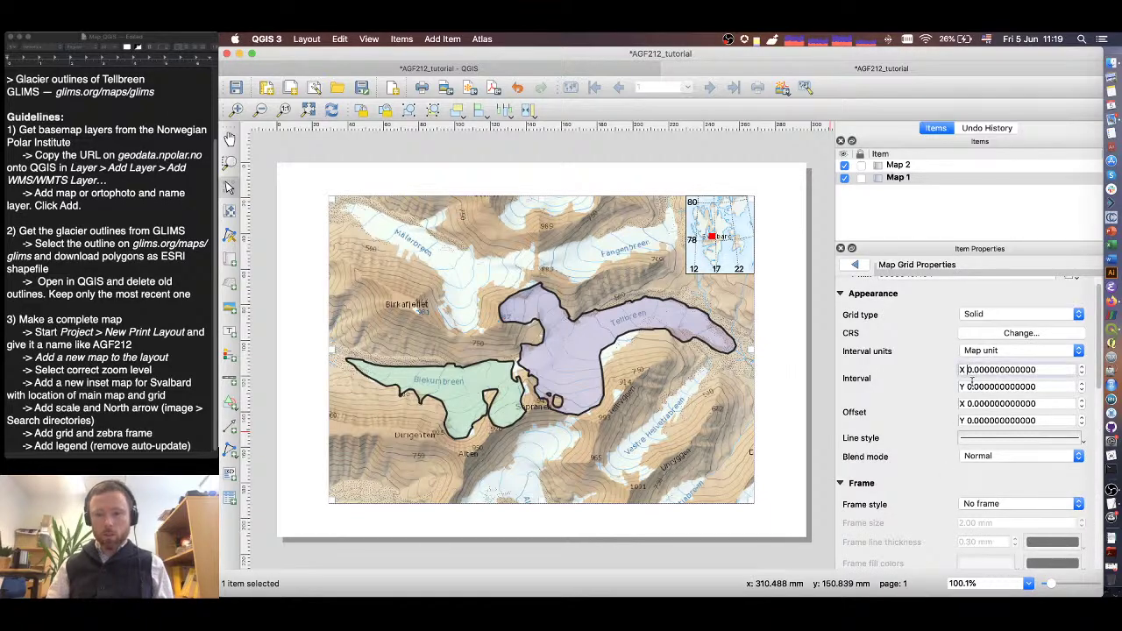
{"action": "type", "text": "10000"}
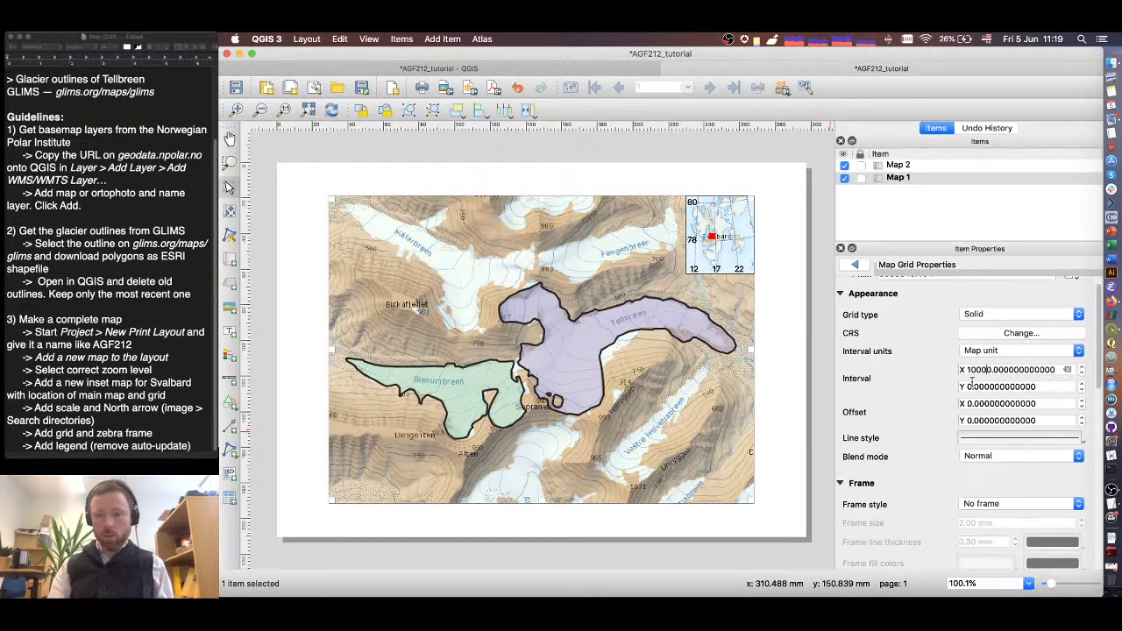
{"action": "left_click", "coordinate": [967, 387]}
{"action": "type", "text": "1000"}
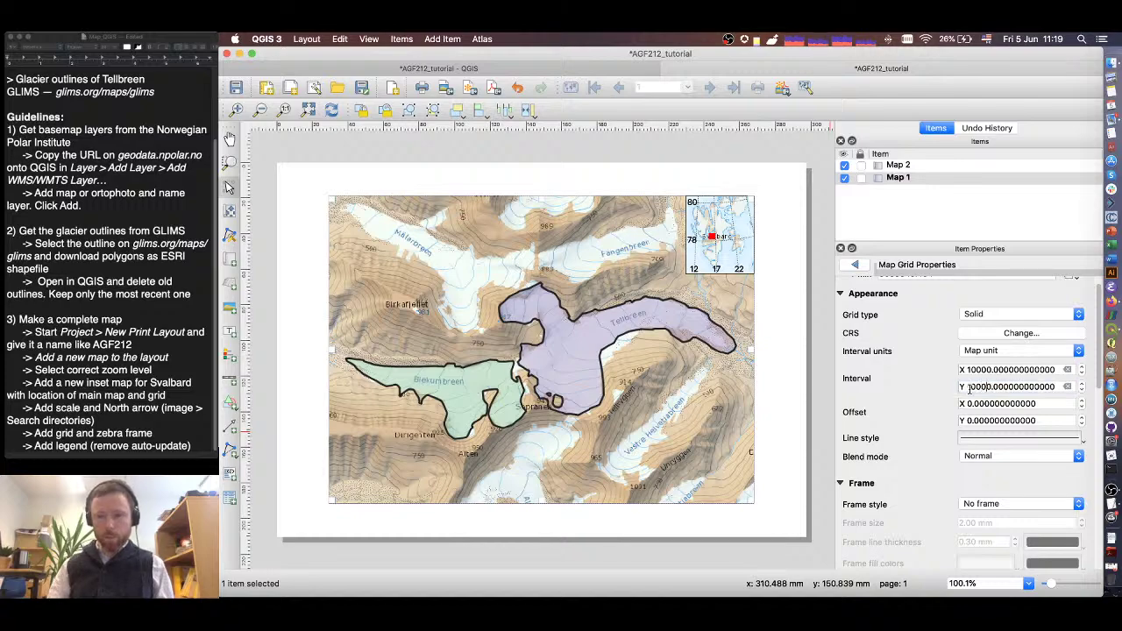
{"action": "left_click", "coordinate": [982, 333]}
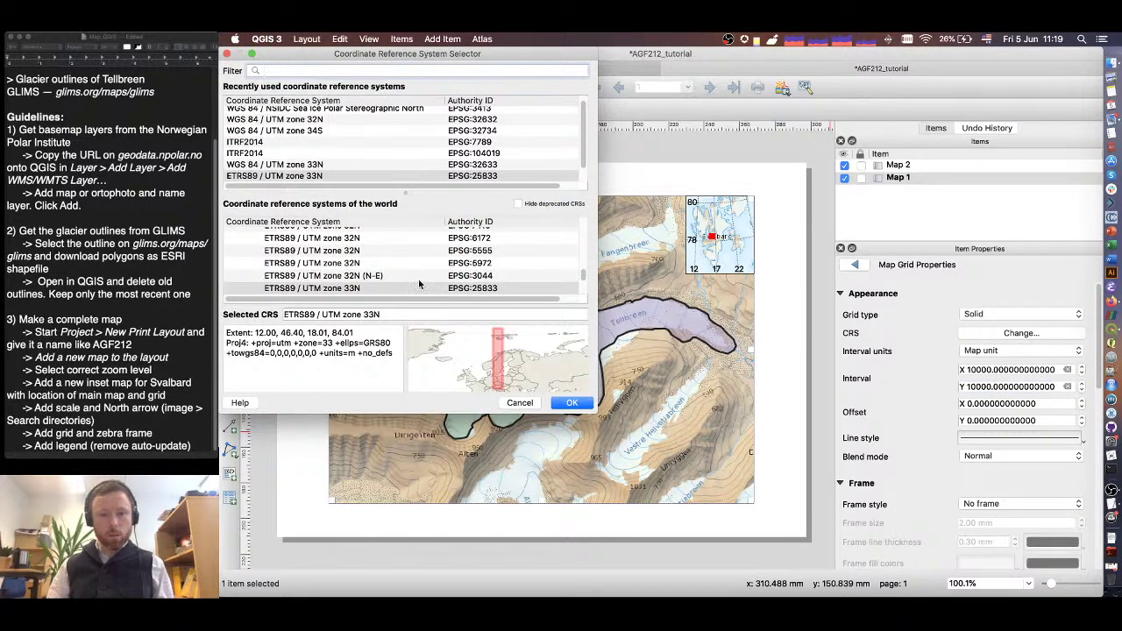
{"action": "left_click", "coordinate": [574, 403]}
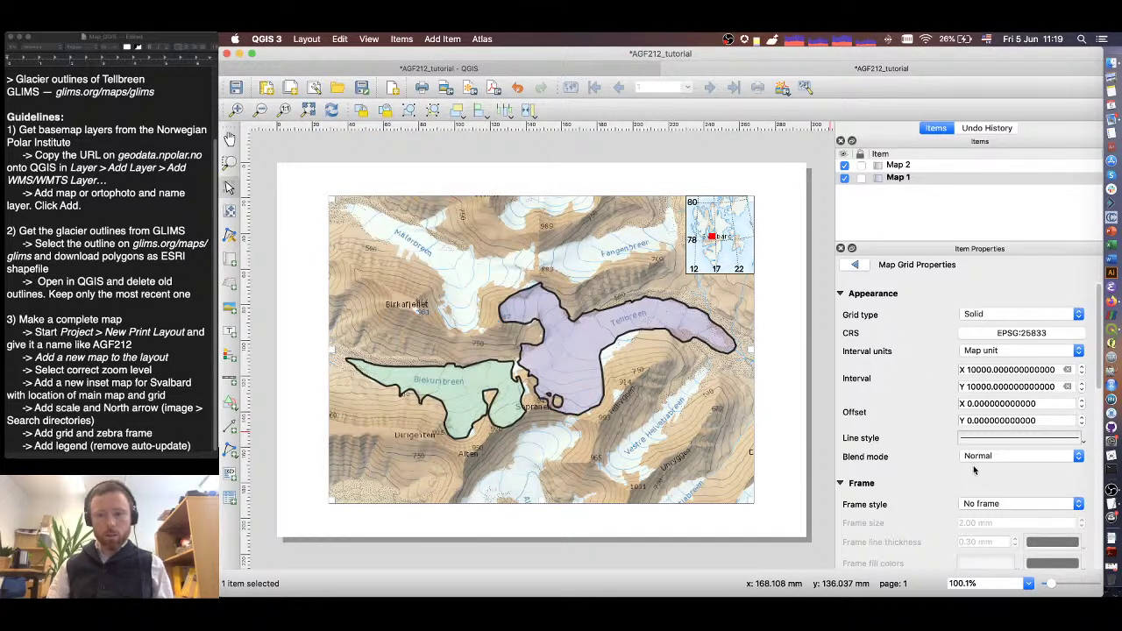
- Set the main map grid's frame style to Zebra and its X and Y intervals to 1000 map units
{"action": "left_click", "coordinate": [990, 505]}
{"action": "left_click", "coordinate": [985, 515]}
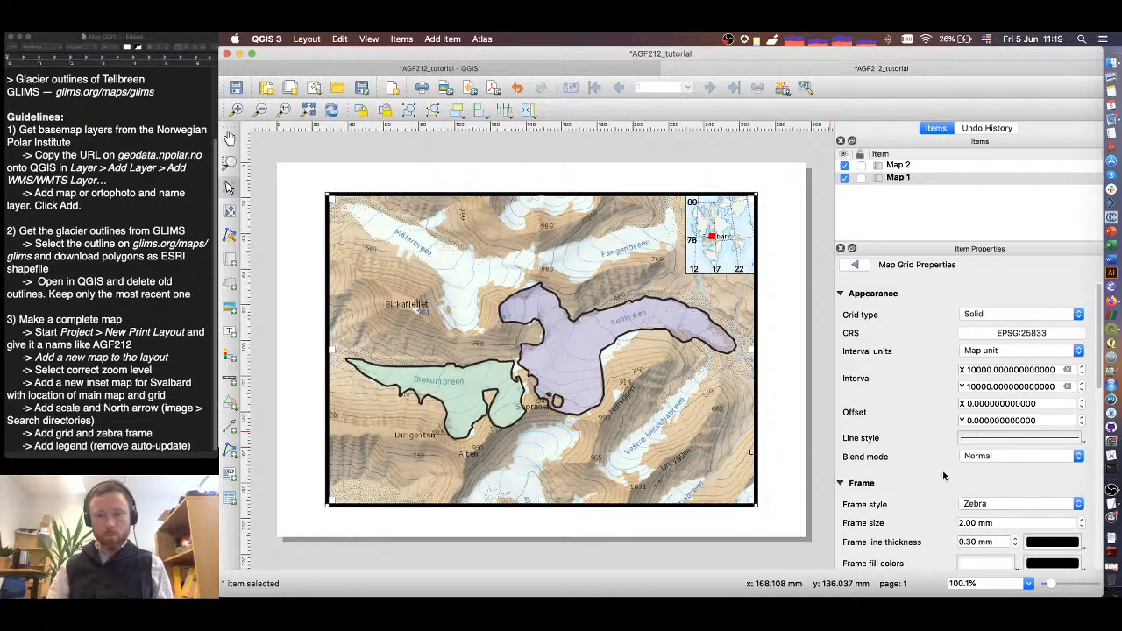
{"action": "key", "text": "BackSpace"}
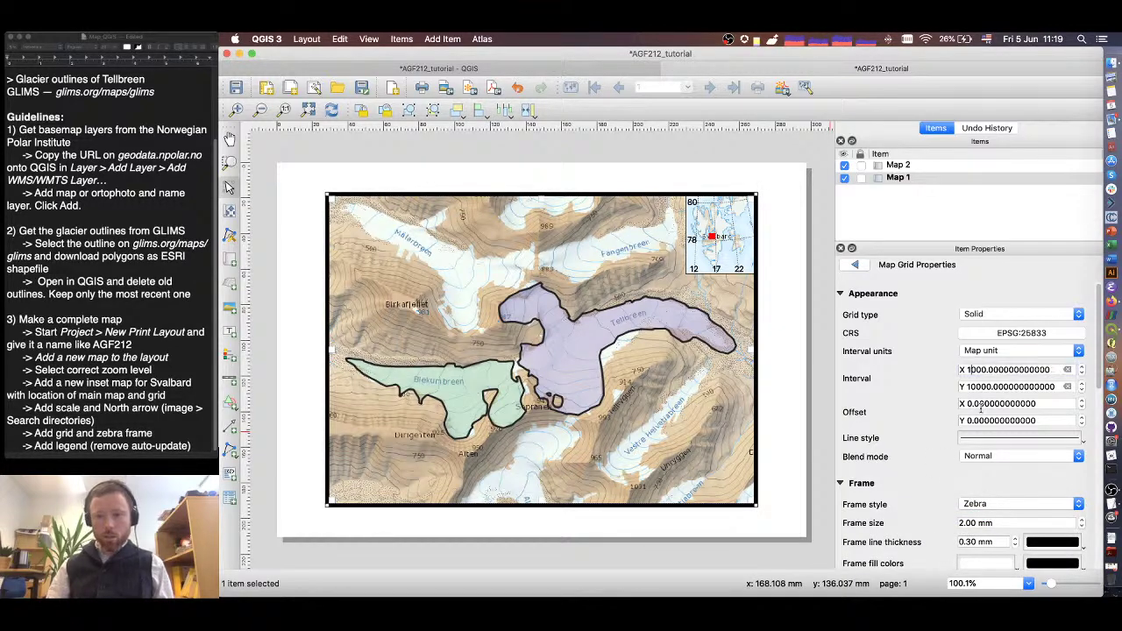
{"action": "left_click", "coordinate": [980, 387]}
{"action": "key", "text": "BackSpace"}
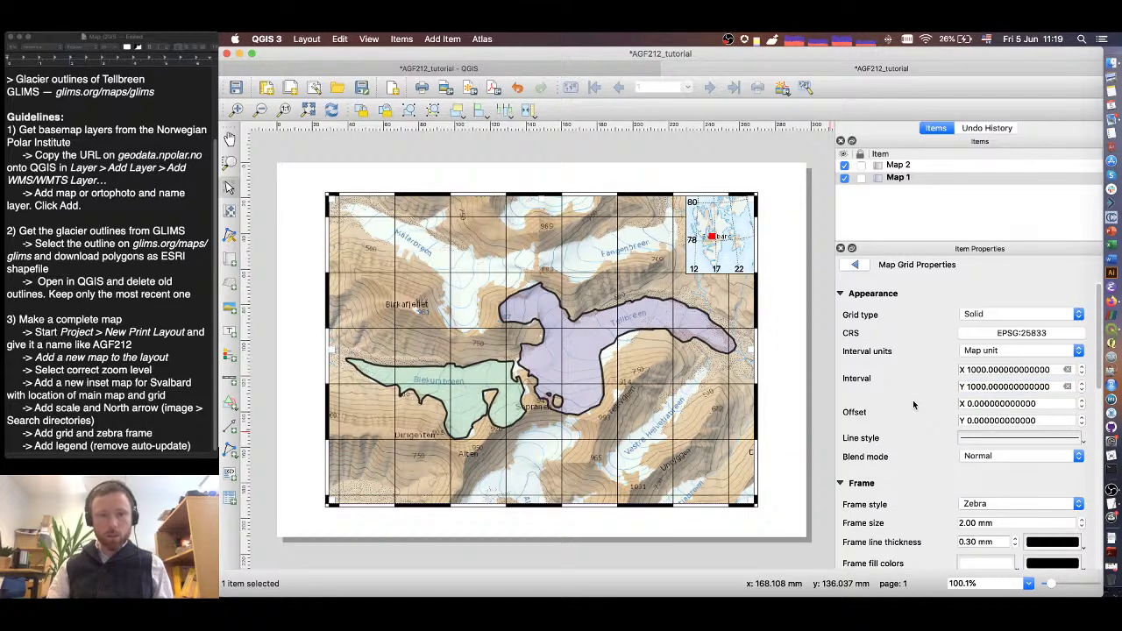
- Set the main map grid's X and Y intervals to 2000 map units
{"action": "left_click", "coordinate": [967, 369]}
{"action": "type", "text": "2"}
{"action": "left_click_drag", "start_coordinate": [972, 387], "coordinate": [967, 385]}
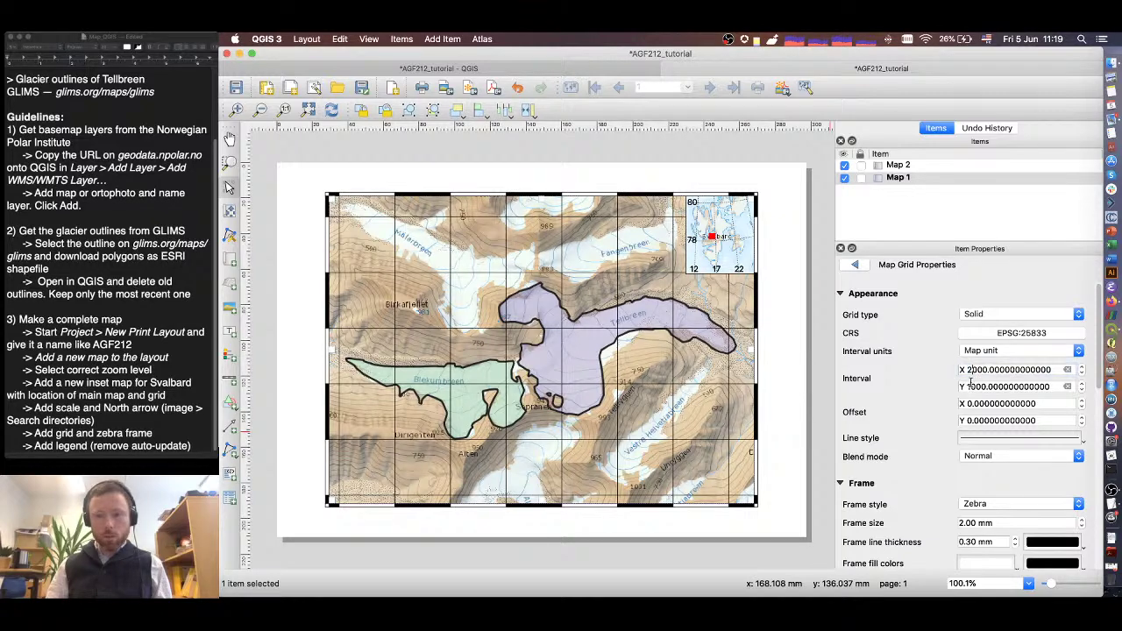
{"action": "type", "text": "2"}
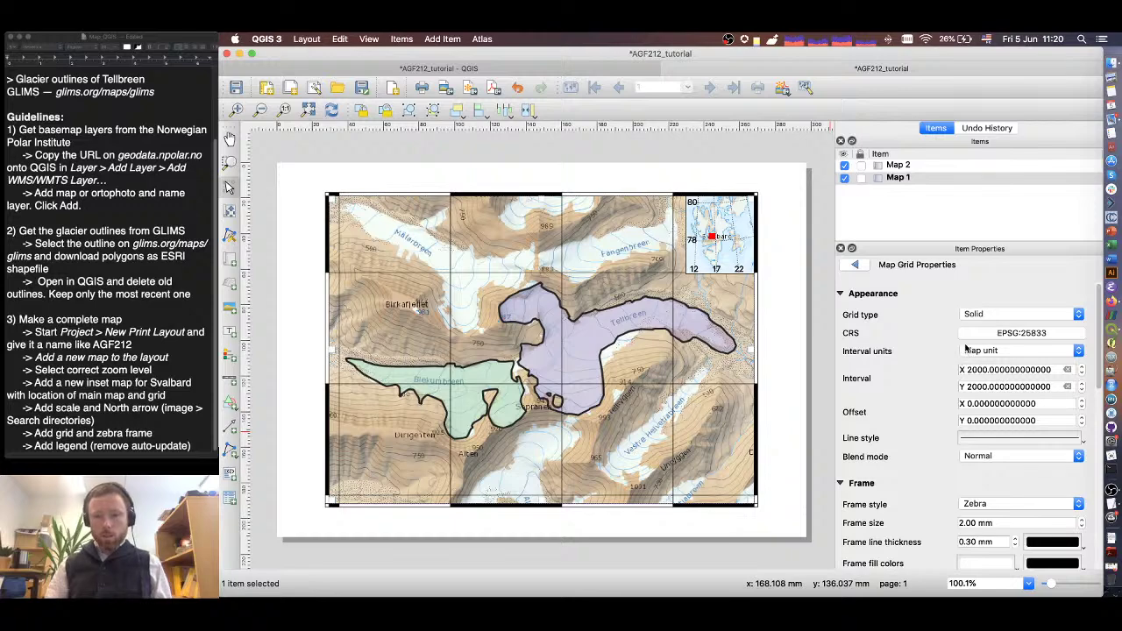
- Try the Cross grid type on the main map, and return the grid type to Solid
{"action": "left_click", "coordinate": [979, 315]}
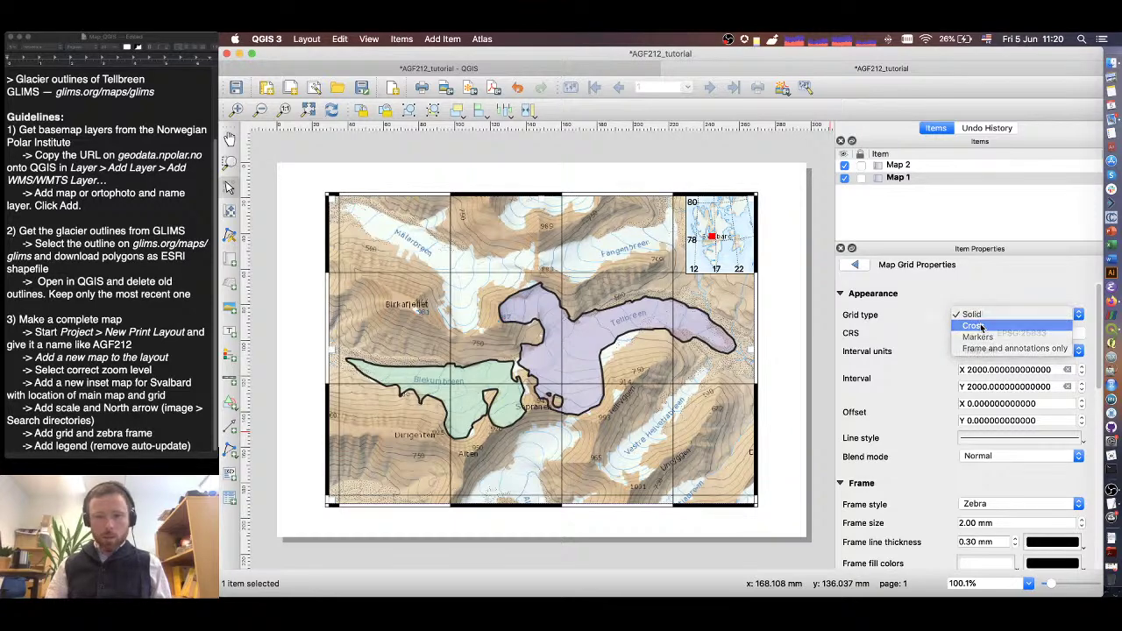
{"action": "left_click", "coordinate": [981, 327]}
{"action": "left_click", "coordinate": [985, 315]}
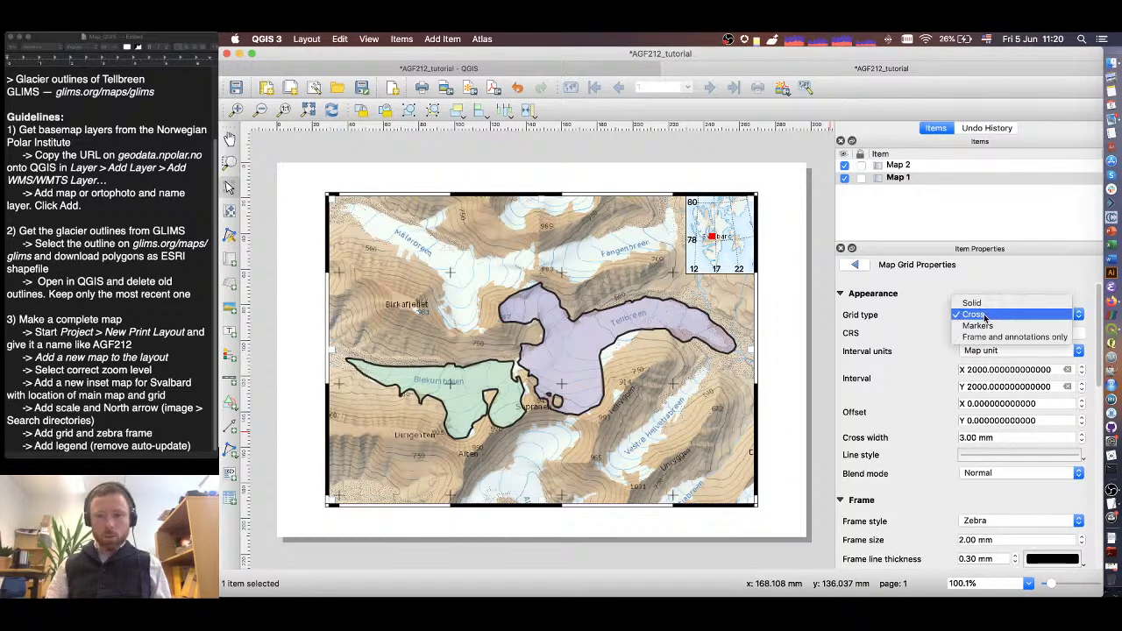
{"action": "left_click", "coordinate": [975, 303]}
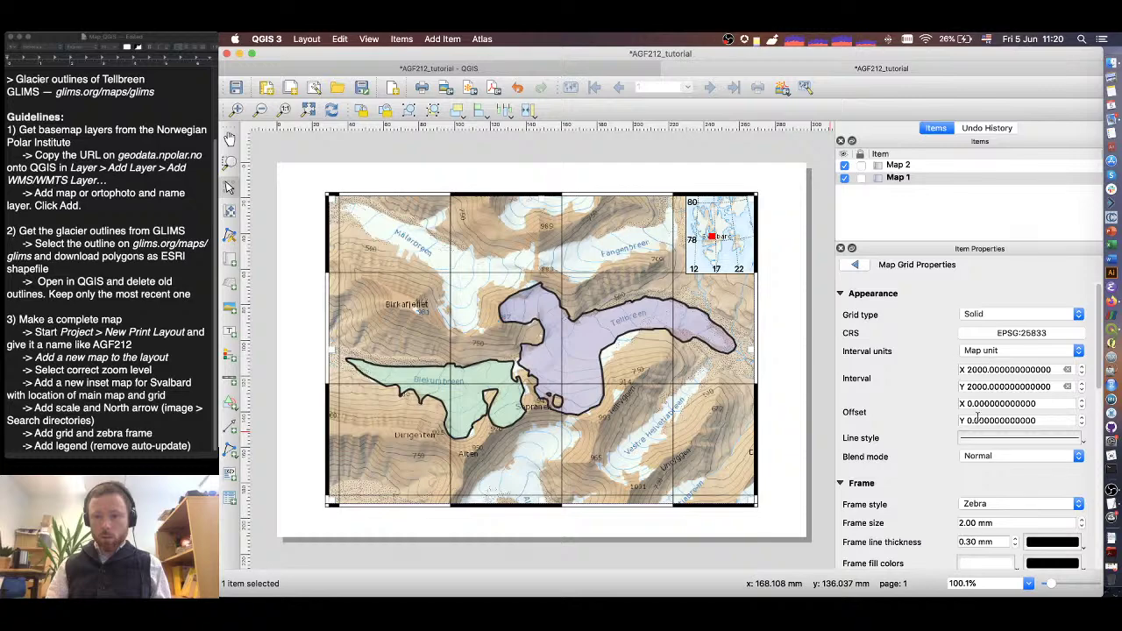
- Set the stroke style of the main map grid's simple line to Dot Line and return to the grid properties
{"action": "left_click", "coordinate": [982, 440]}
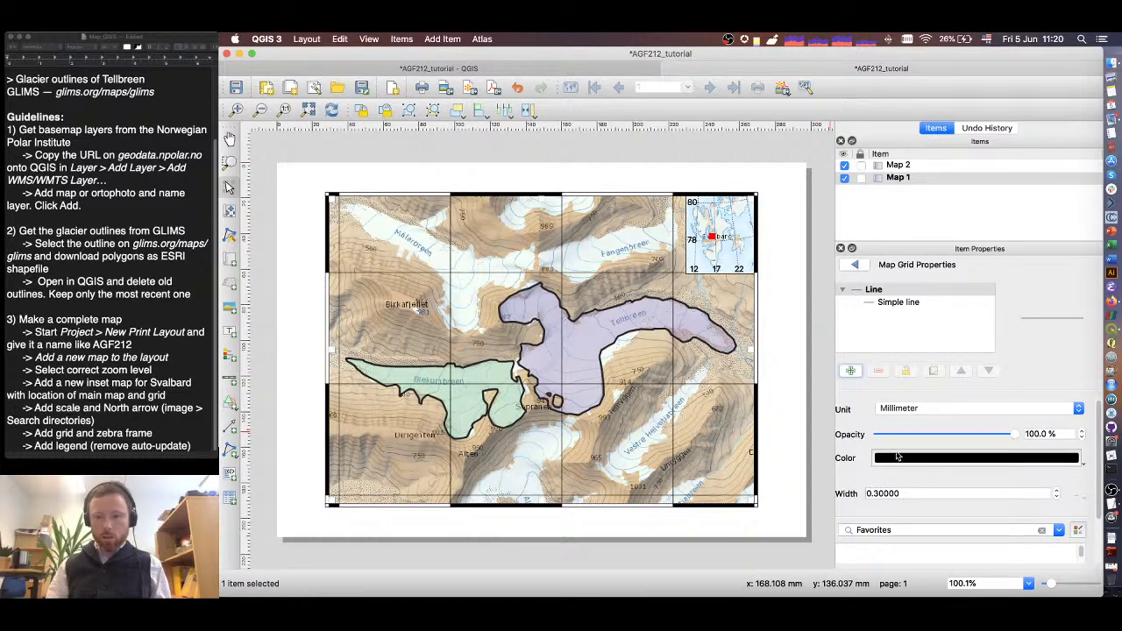
{"action": "left_click", "coordinate": [876, 290]}
{"action": "left_click", "coordinate": [898, 302]}
{"action": "left_click", "coordinate": [947, 408]}
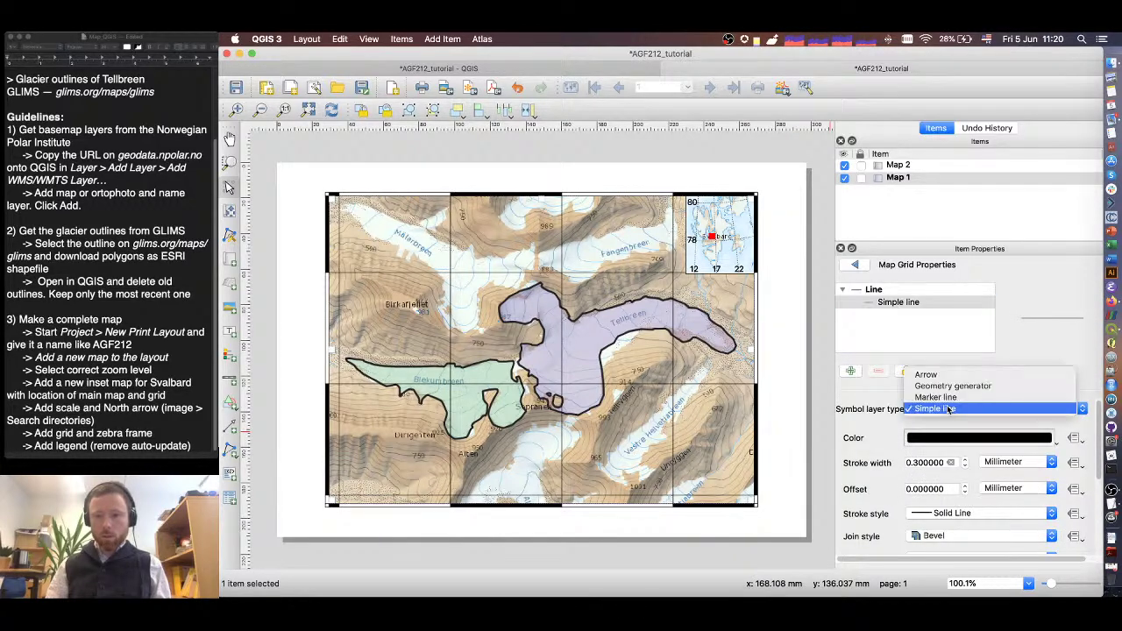
{"action": "left_click", "coordinate": [944, 408]}
{"action": "left_click", "coordinate": [960, 514]}
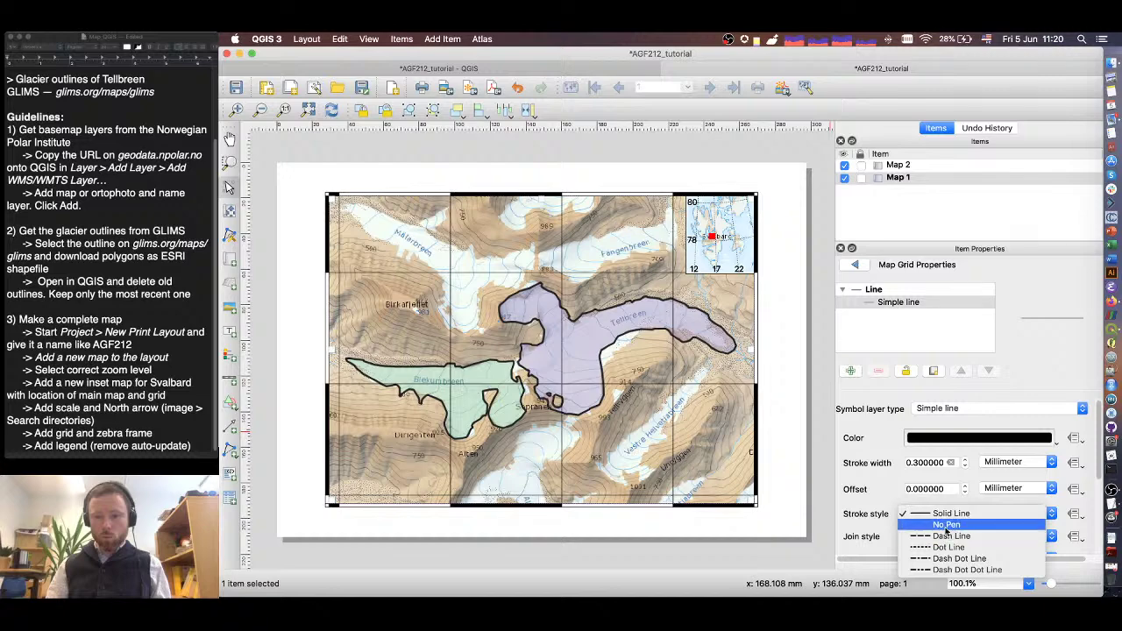
{"action": "left_click", "coordinate": [971, 547]}
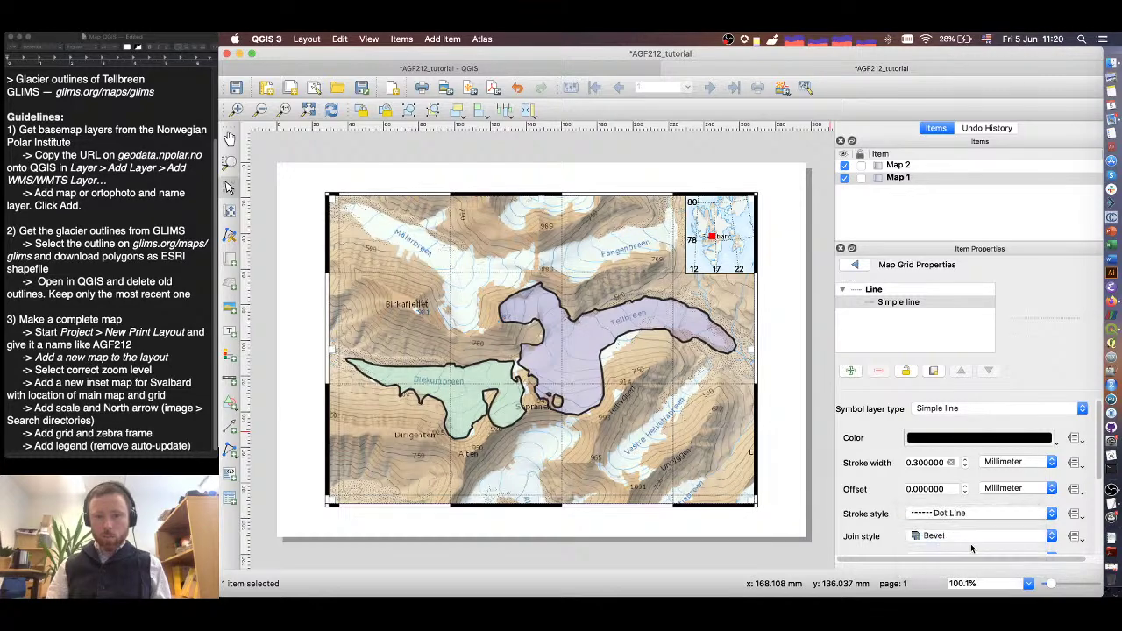
{"action": "left_click", "coordinate": [852, 266]}
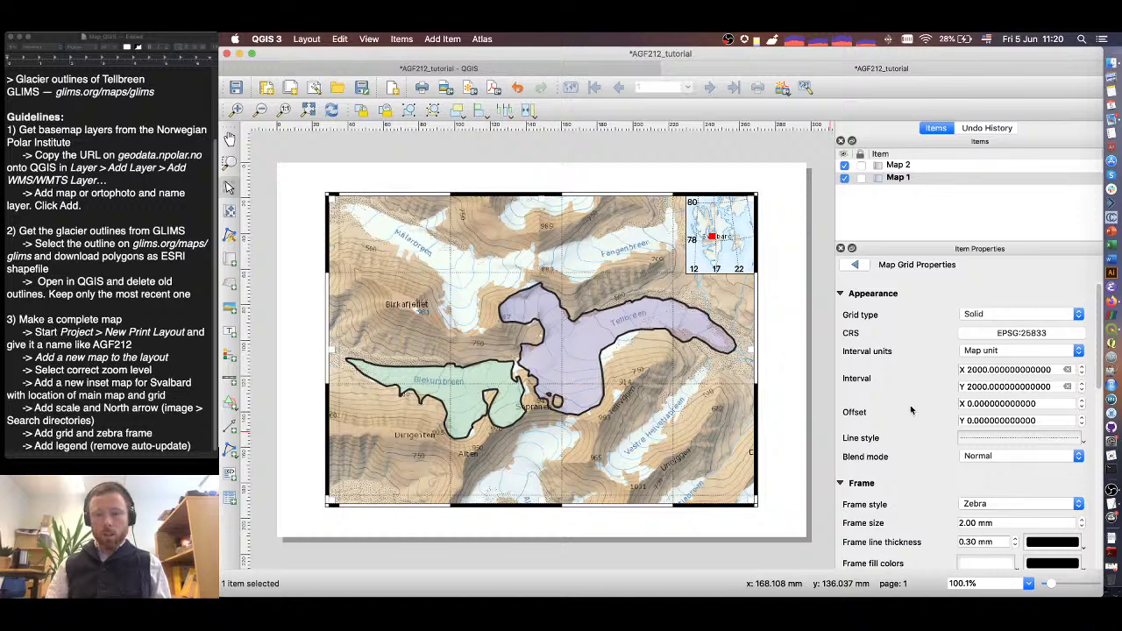
{"action": "scroll", "coordinate": [899, 403], "scroll_direction": "down", "scroll_amount": 5}
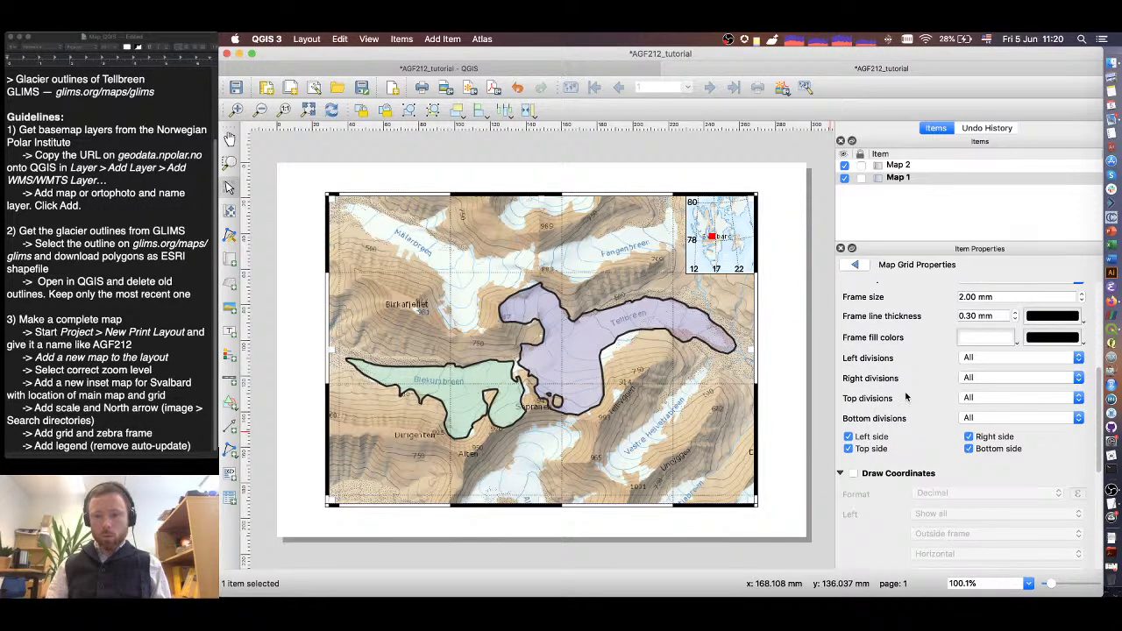
{"action": "scroll", "coordinate": [906, 398], "scroll_direction": "down", "scroll_amount": 2}
{"action": "scroll", "coordinate": [911, 386], "scroll_direction": "up", "scroll_amount": 3}
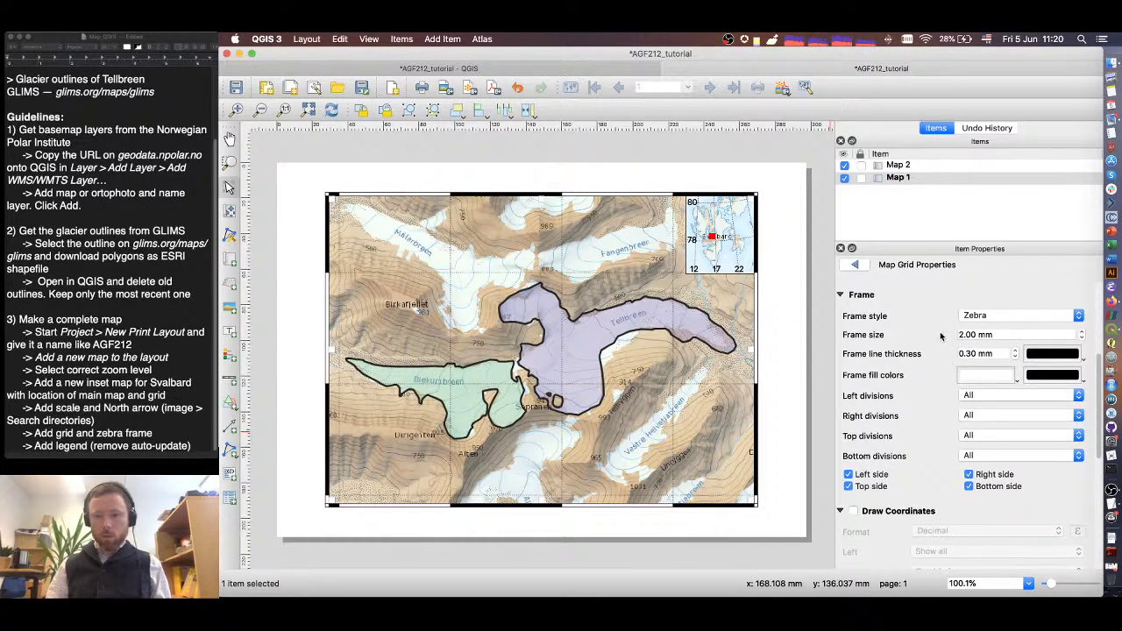
{"action": "left_click", "coordinate": [964, 319]}
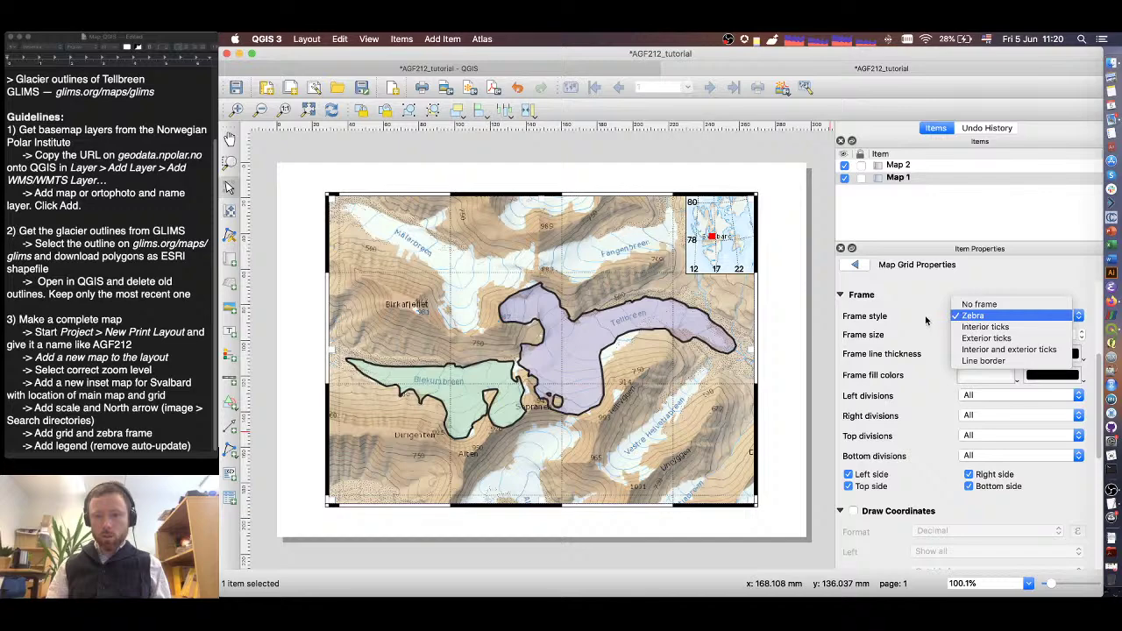
{"action": "left_click", "coordinate": [925, 321]}
- Draw coordinates around the main map's grid with a coordinate precision of 0 and leave the grid properties
{"action": "scroll", "coordinate": [902, 377], "scroll_direction": "down", "scroll_amount": 6}
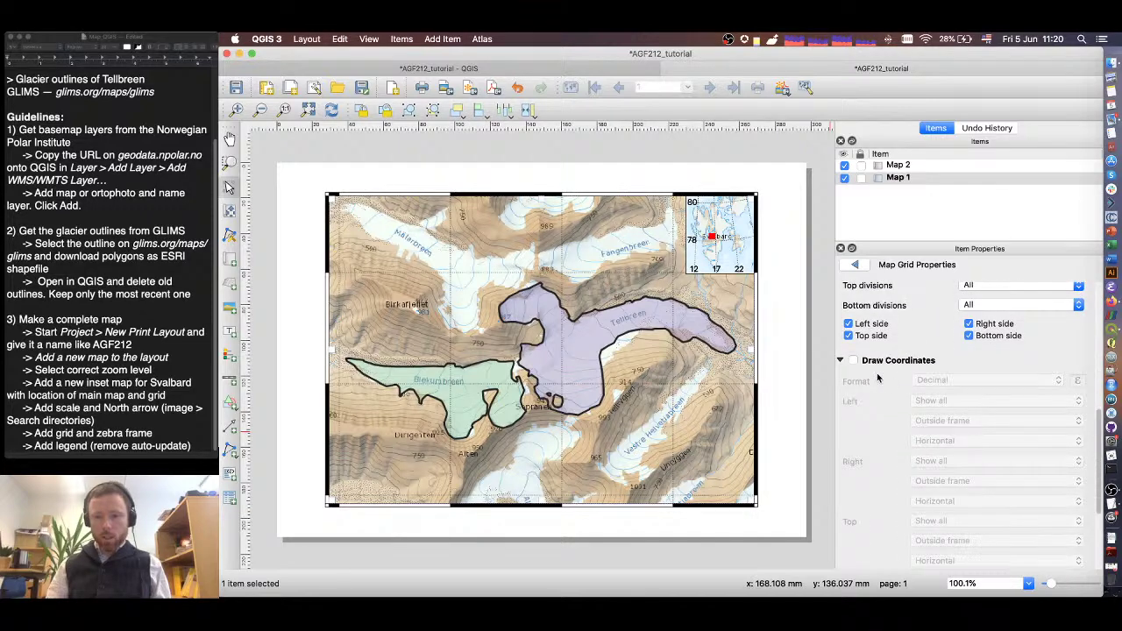
{"action": "scroll", "coordinate": [877, 377], "scroll_direction": "down", "scroll_amount": 2}
{"action": "left_click", "coordinate": [854, 323]}
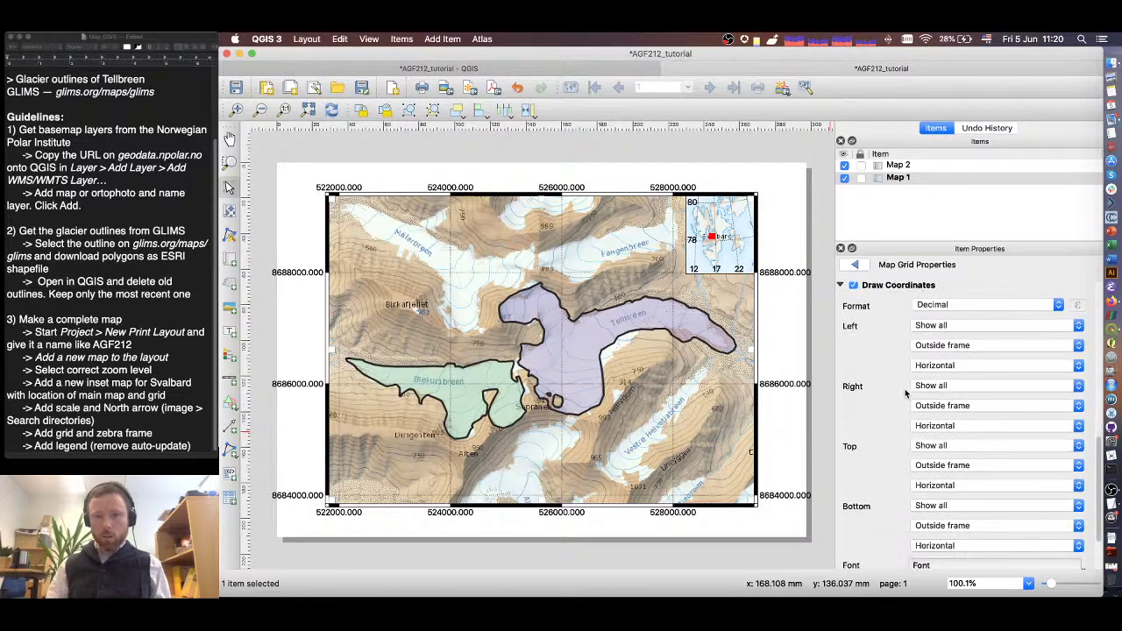
{"action": "scroll", "coordinate": [901, 396], "scroll_direction": "down", "scroll_amount": 4}
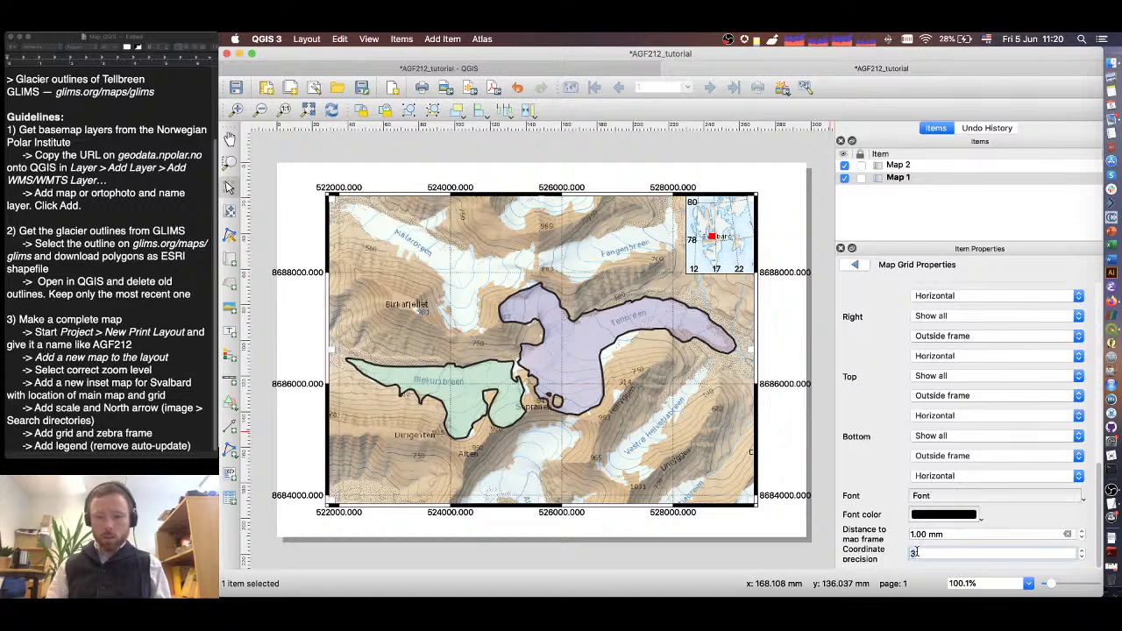
{"action": "type", "text": "0"}
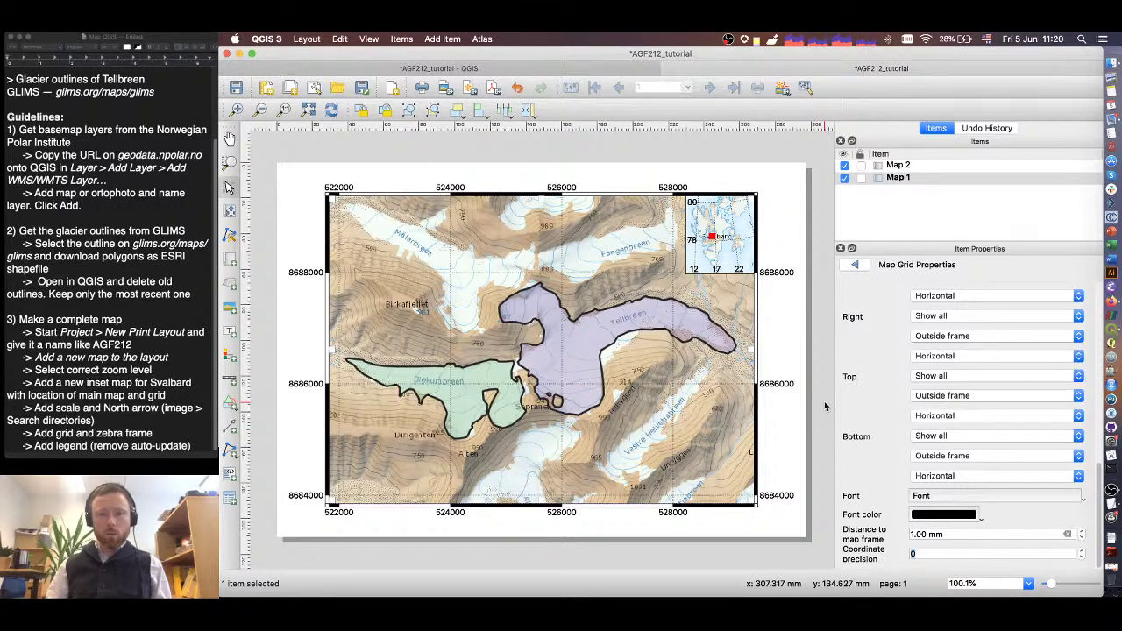
{"action": "left_click", "coordinate": [854, 265]}
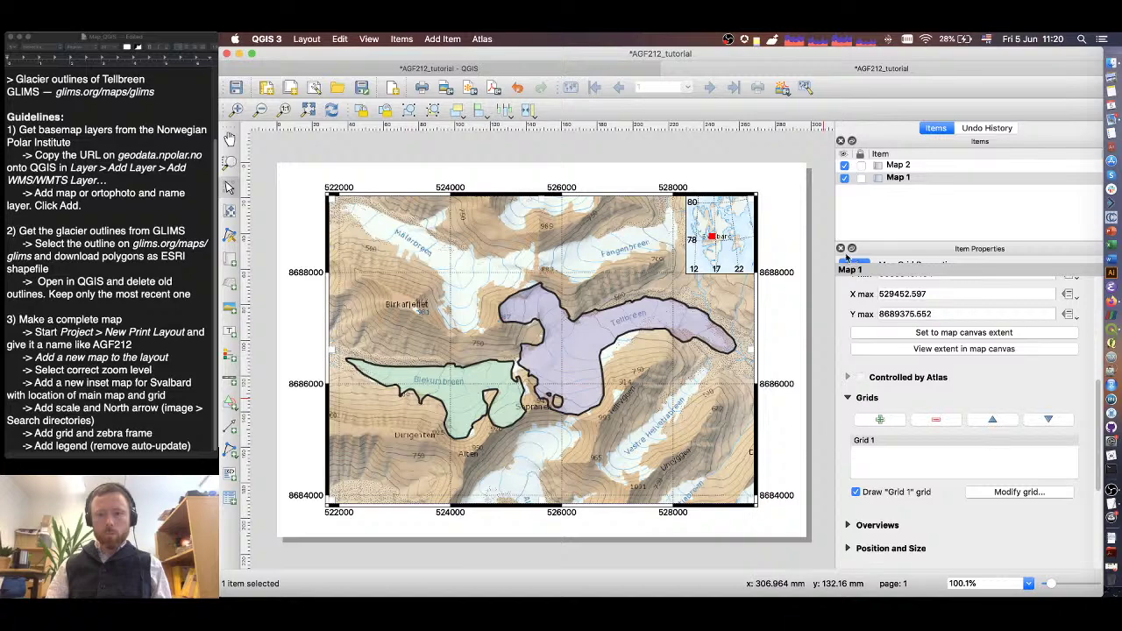
- Add a scale bar for Map 1 near the lower-left corner of the main map
{"action": "left_click", "coordinate": [881, 178]}
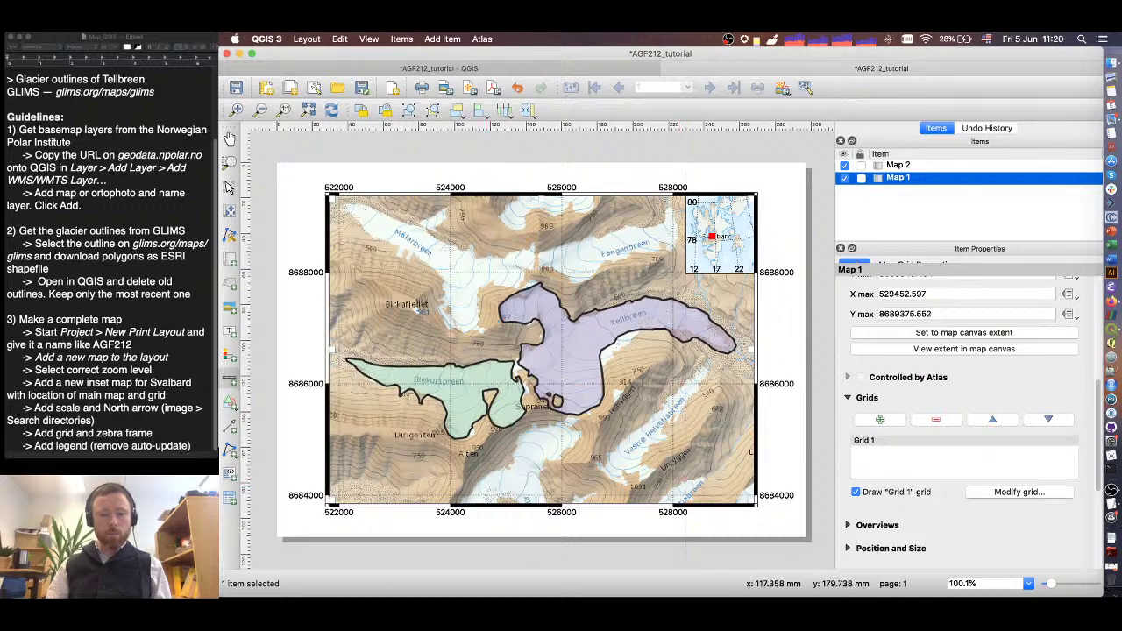
{"action": "left_click_drag", "start_coordinate": [342, 479], "coordinate": [437, 493]}
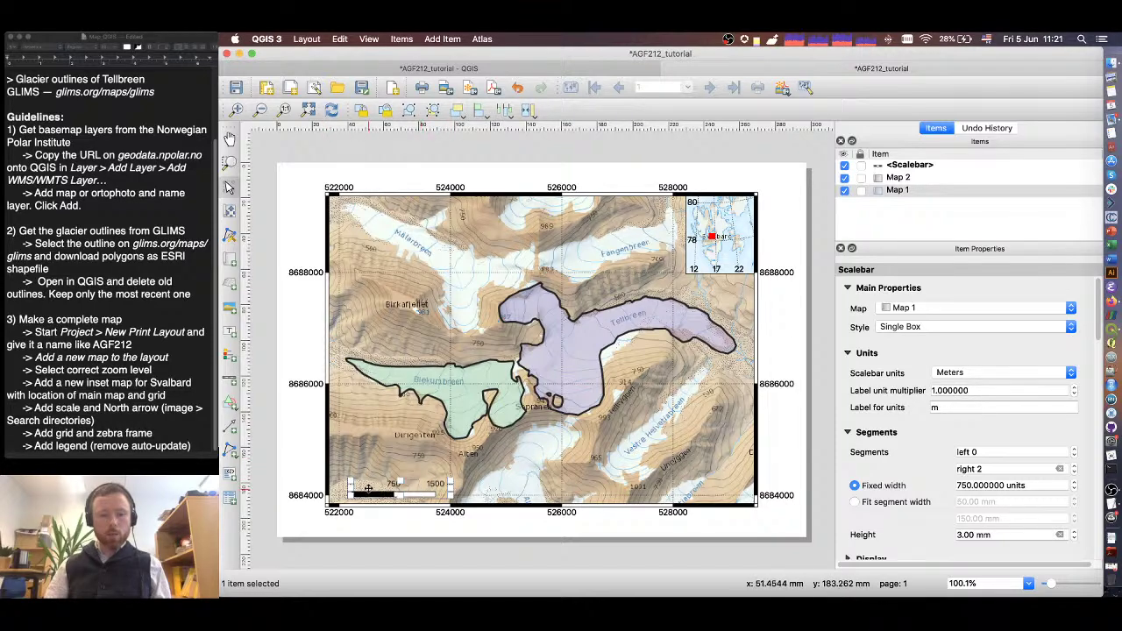
{"action": "left_click", "coordinate": [395, 513]}
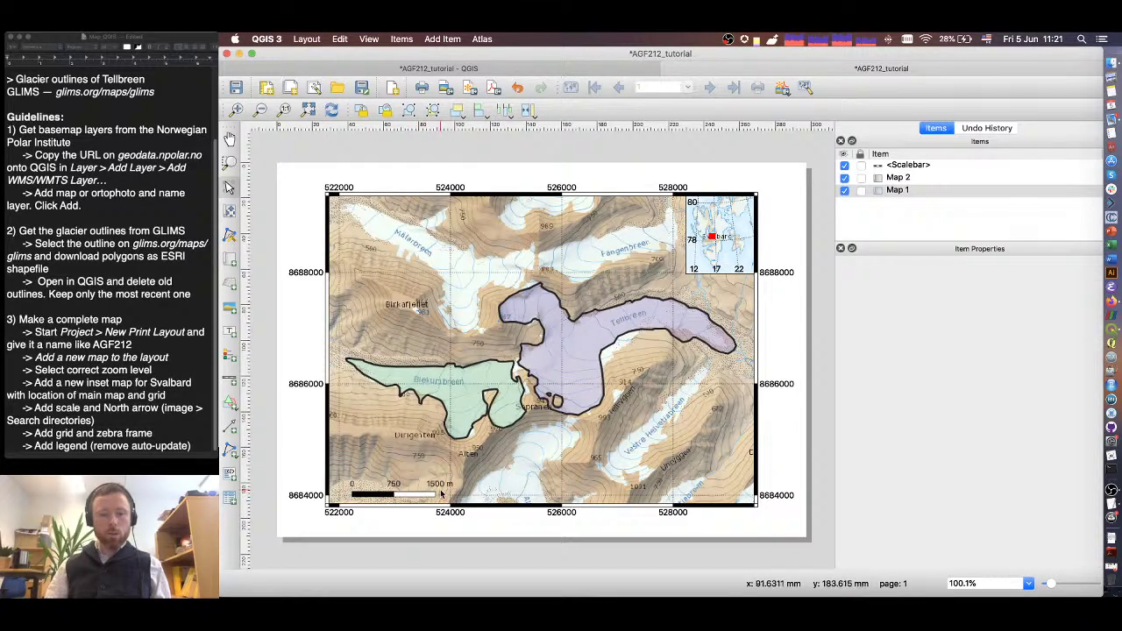
- Give the scale bar a frame and a white background, and place it in the main map's lower-left corner
{"action": "left_click", "coordinate": [425, 497]}
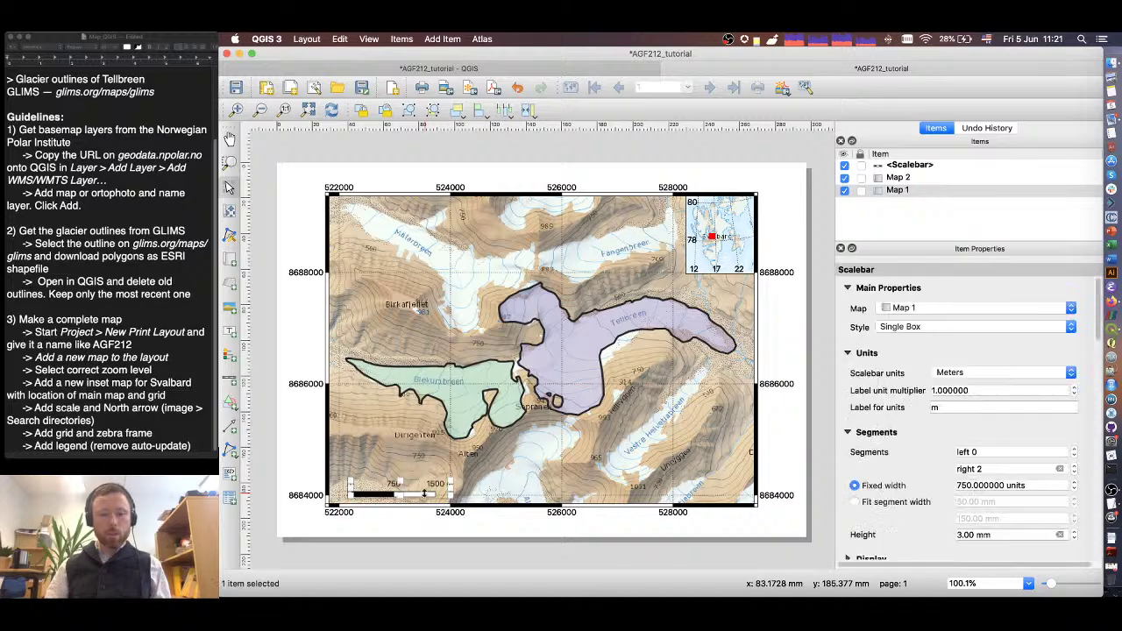
{"action": "scroll", "coordinate": [872, 394], "scroll_direction": "down", "scroll_amount": 5}
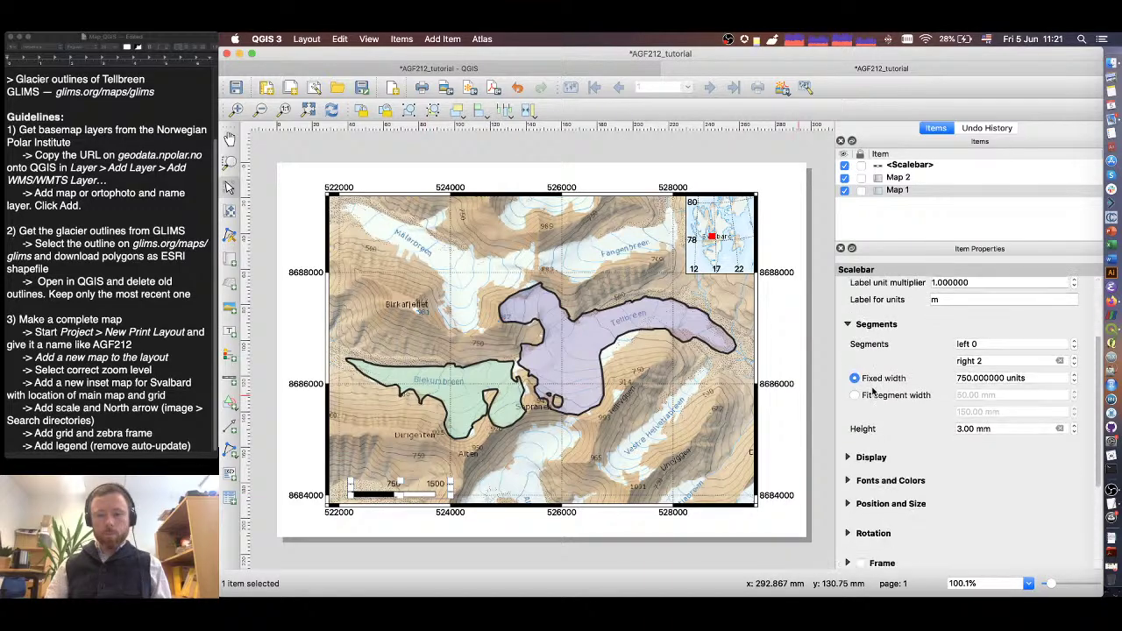
{"action": "left_click", "coordinate": [862, 451]}
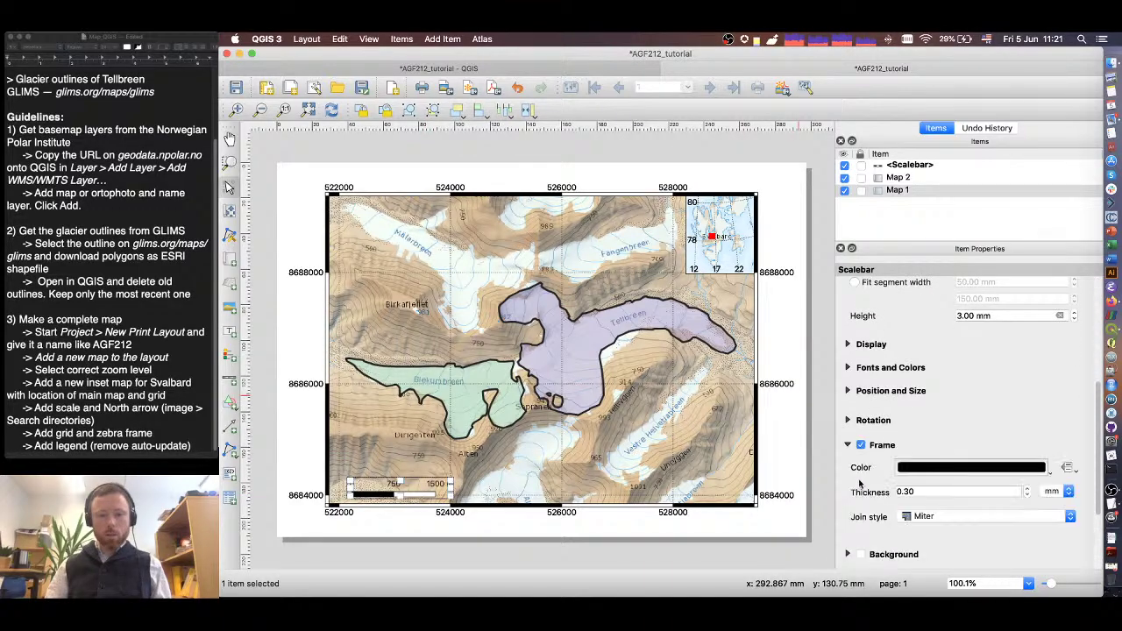
{"action": "left_click", "coordinate": [847, 446]}
{"action": "left_click_drag", "start_coordinate": [634, 475], "coordinate": [405, 491]}
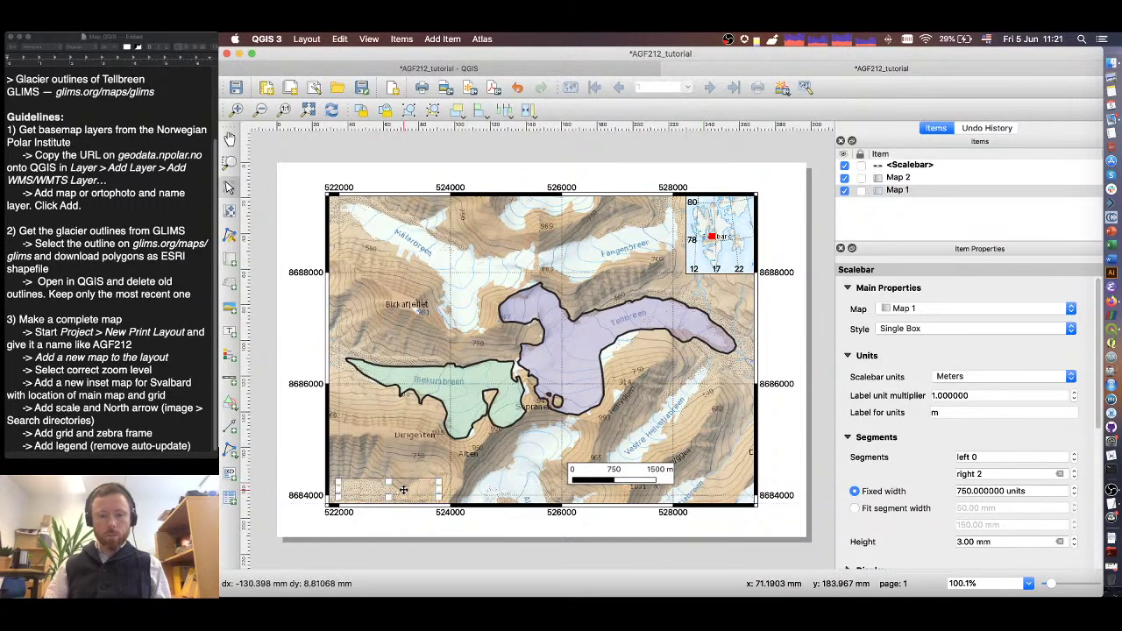
{"action": "left_click", "coordinate": [425, 529]}
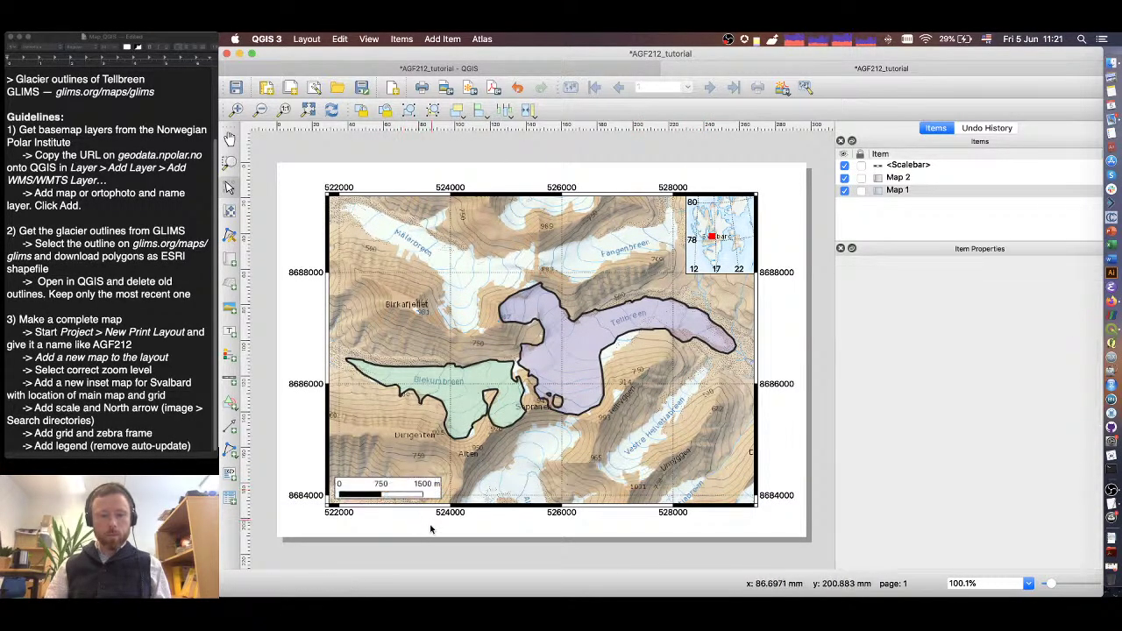
- Add a picture item just above the scale bar, choose an SVG north arrow with an N, and narrow its box around the arrow
{"action": "left_click", "coordinate": [228, 308]}
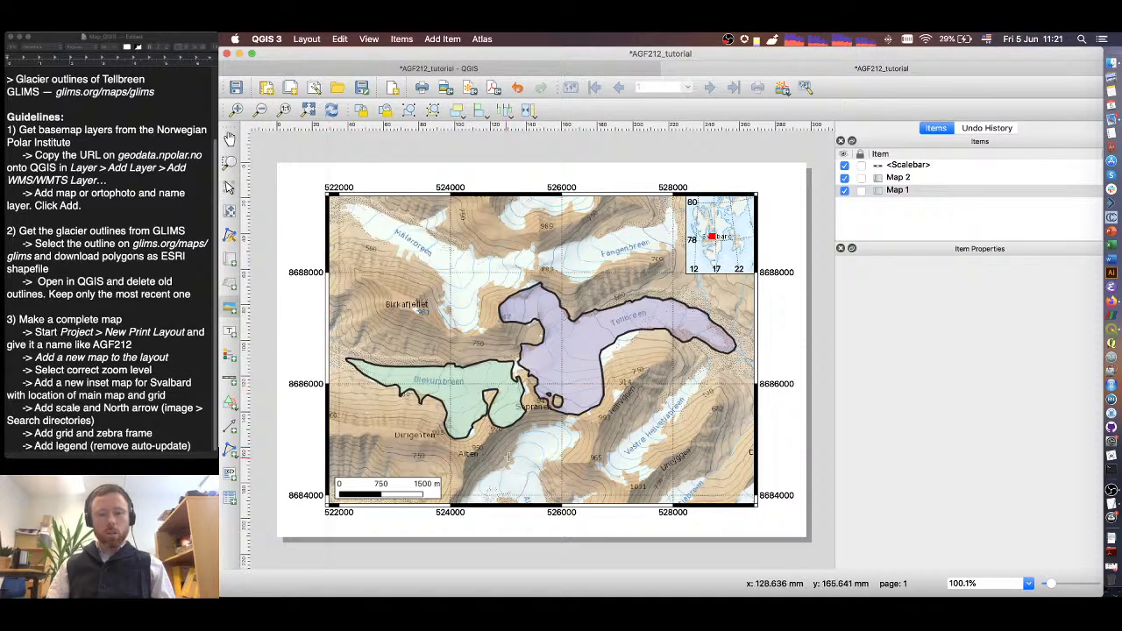
{"action": "left_click_drag", "start_coordinate": [351, 427], "coordinate": [403, 474]}
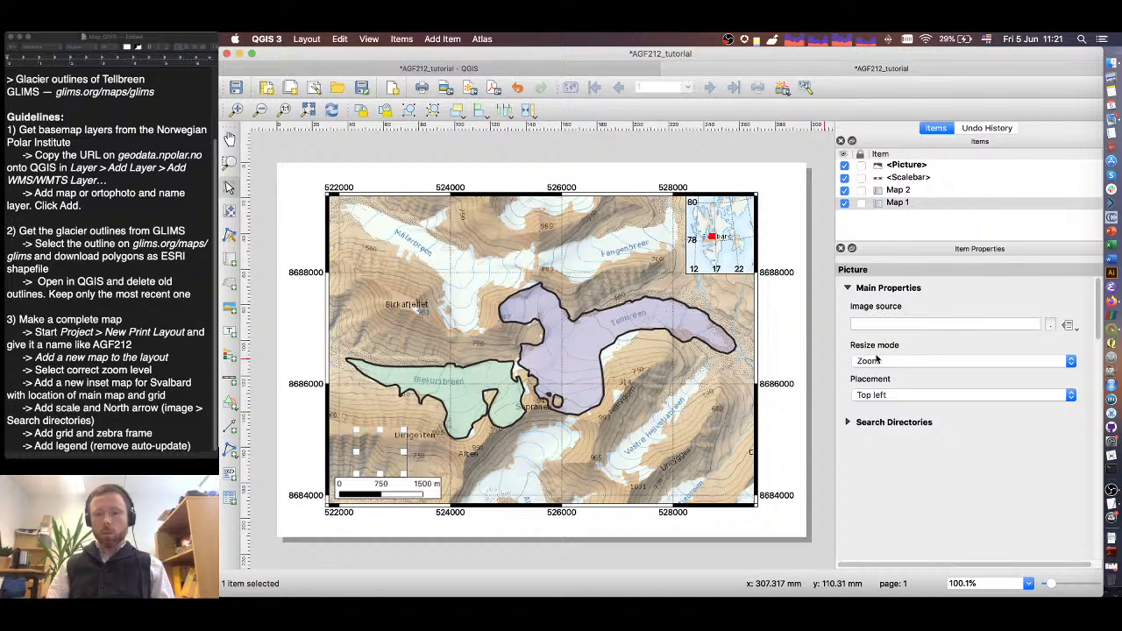
{"action": "left_click", "coordinate": [869, 423]}
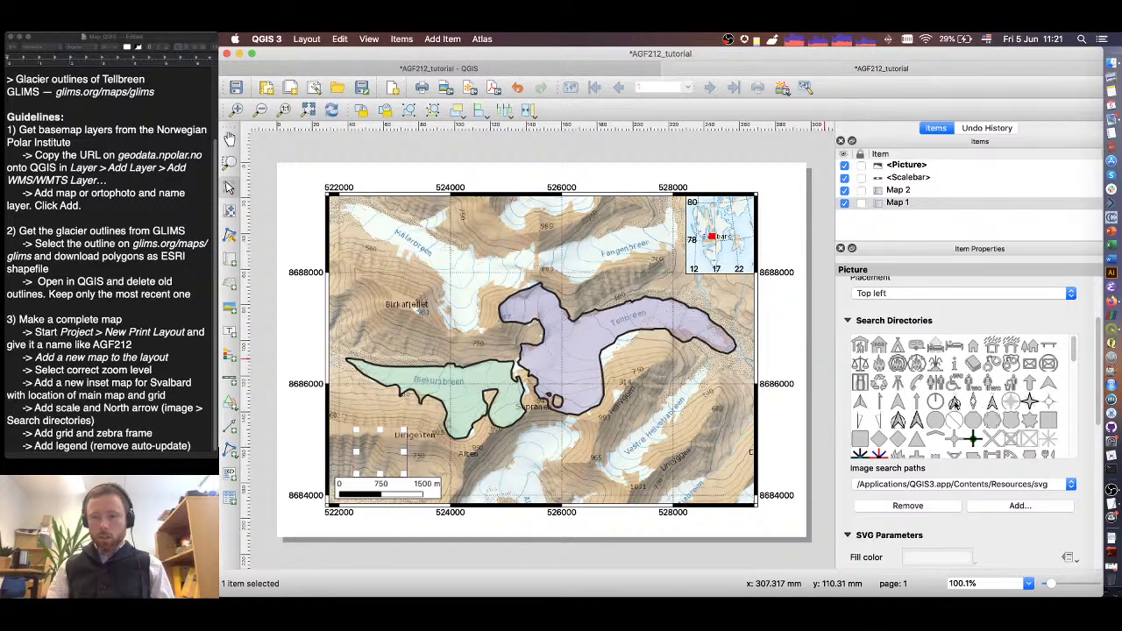
{"action": "left_click", "coordinate": [992, 402]}
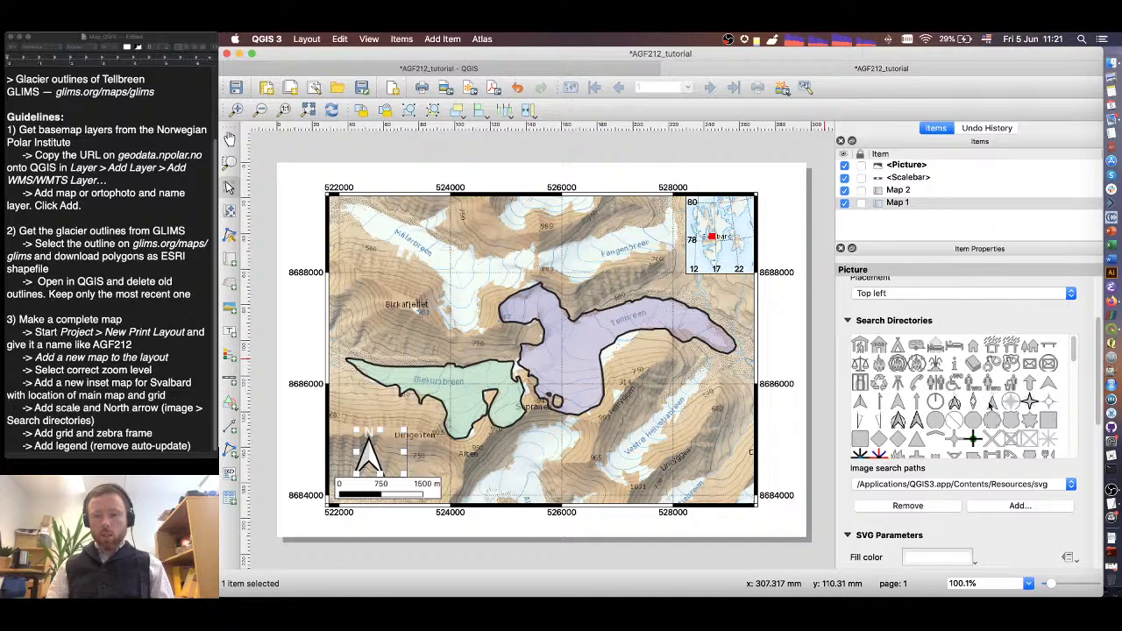
{"action": "left_click_drag", "start_coordinate": [402, 451], "coordinate": [388, 451]}
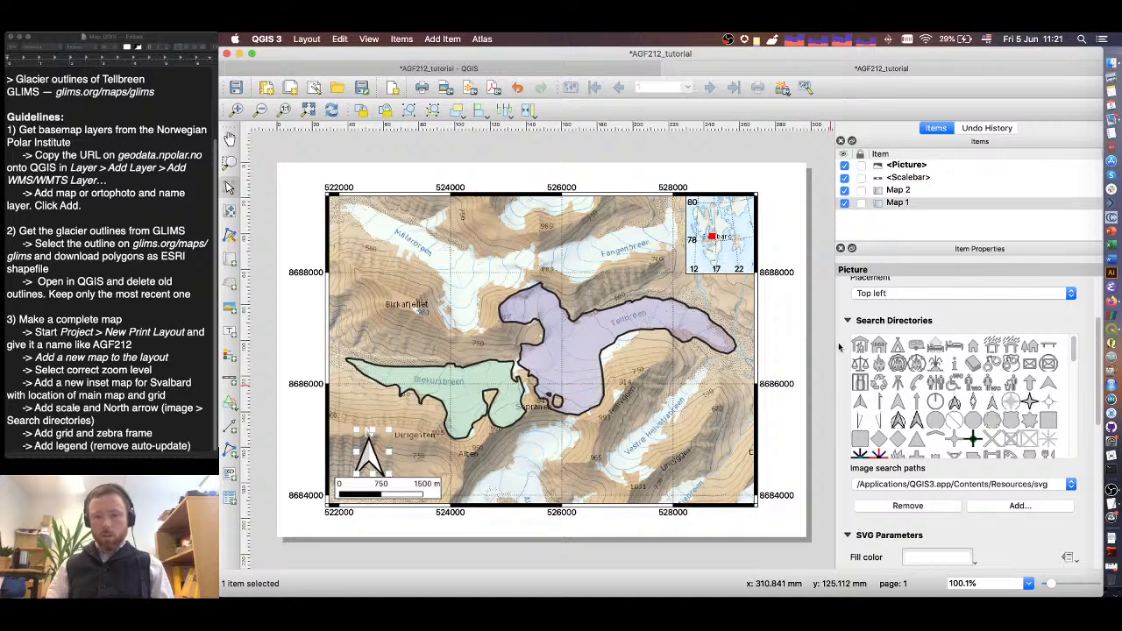
{"action": "scroll", "coordinate": [839, 376], "scroll_direction": "down", "scroll_amount": 3}
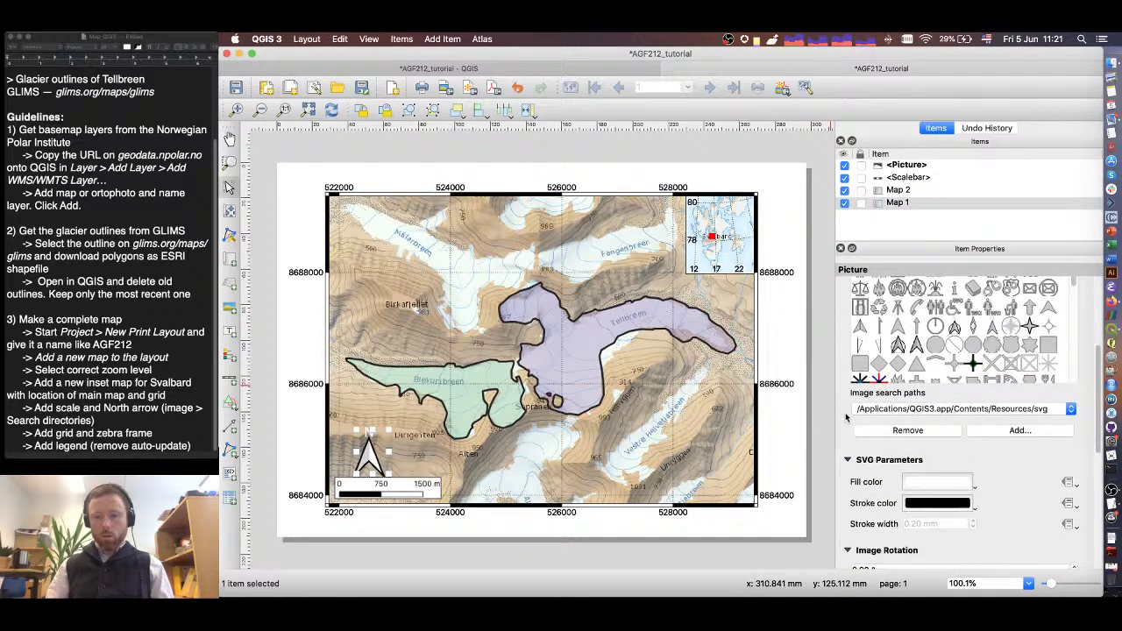
- Turn on a frame and a background for the north arrow picture
{"action": "scroll", "coordinate": [850, 508], "scroll_direction": "down", "scroll_amount": 5}
{"action": "scroll", "coordinate": [846, 505], "scroll_direction": "down", "scroll_amount": 4}
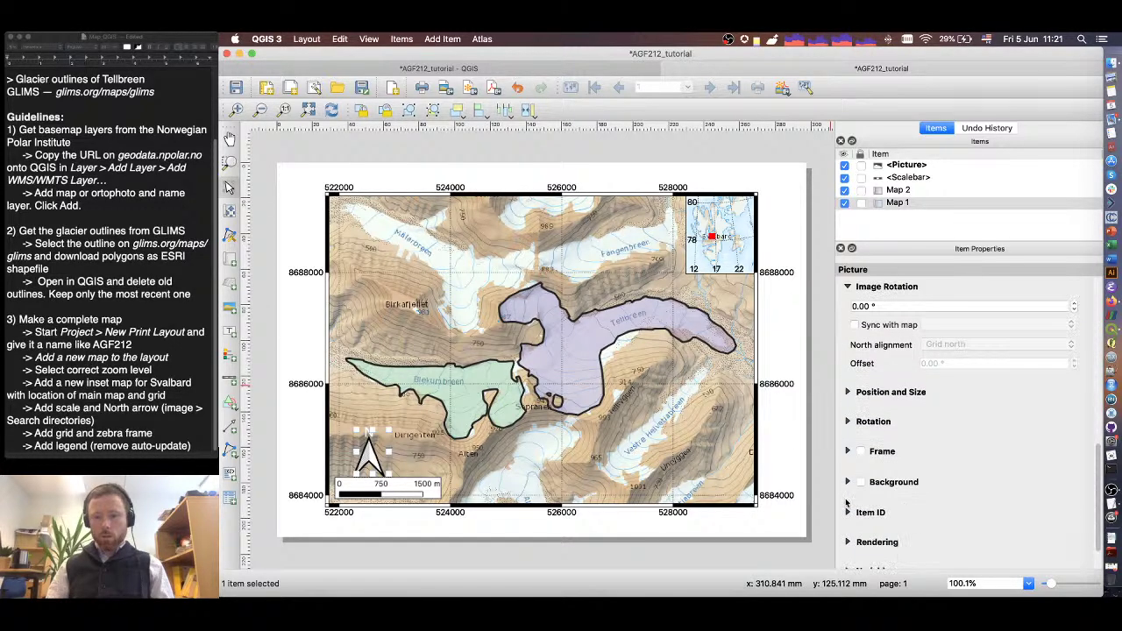
{"action": "left_click", "coordinate": [860, 452]}
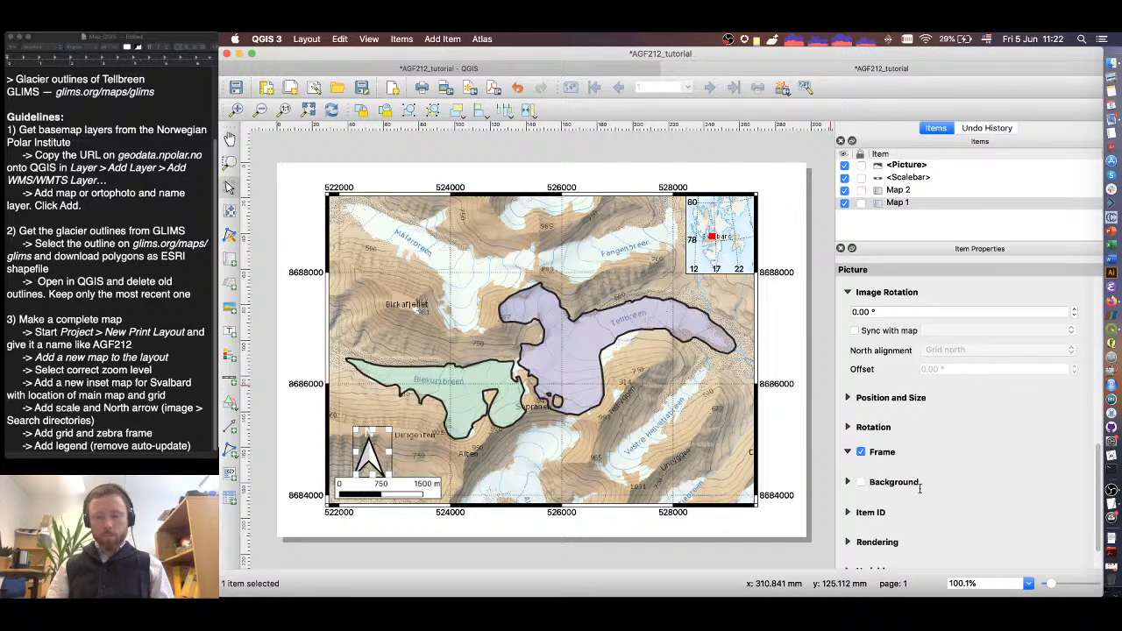
{"action": "left_click", "coordinate": [856, 454]}
{"action": "left_click", "coordinate": [861, 483]}
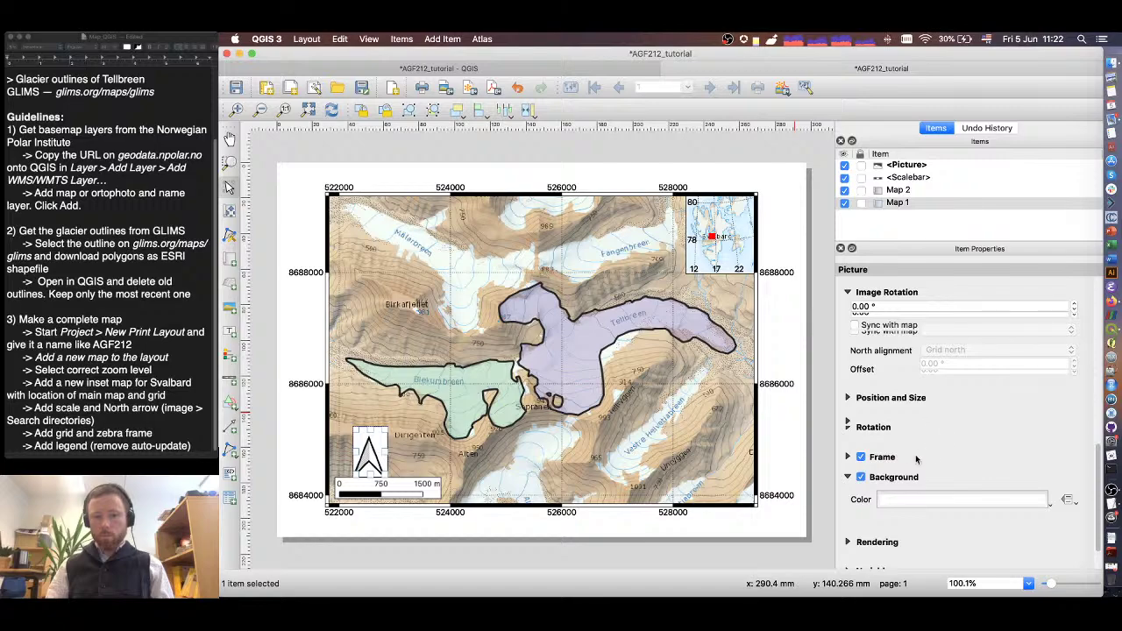
- Set the north arrow's background colour to pure white (value 100%) with an opacity of 37%
{"action": "left_click", "coordinate": [945, 495]}
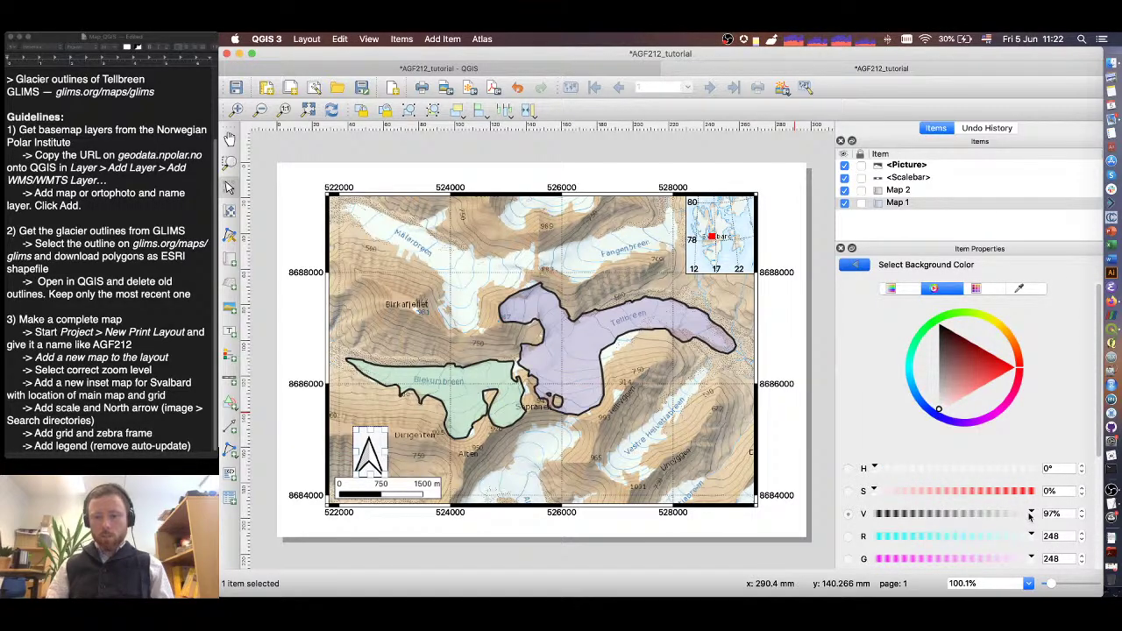
{"action": "left_click_drag", "start_coordinate": [1024, 516], "coordinate": [1036, 515]}
{"action": "scroll", "coordinate": [964, 438], "scroll_direction": "down", "scroll_amount": 3}
{"action": "left_click_drag", "start_coordinate": [956, 453], "coordinate": [937, 452]}
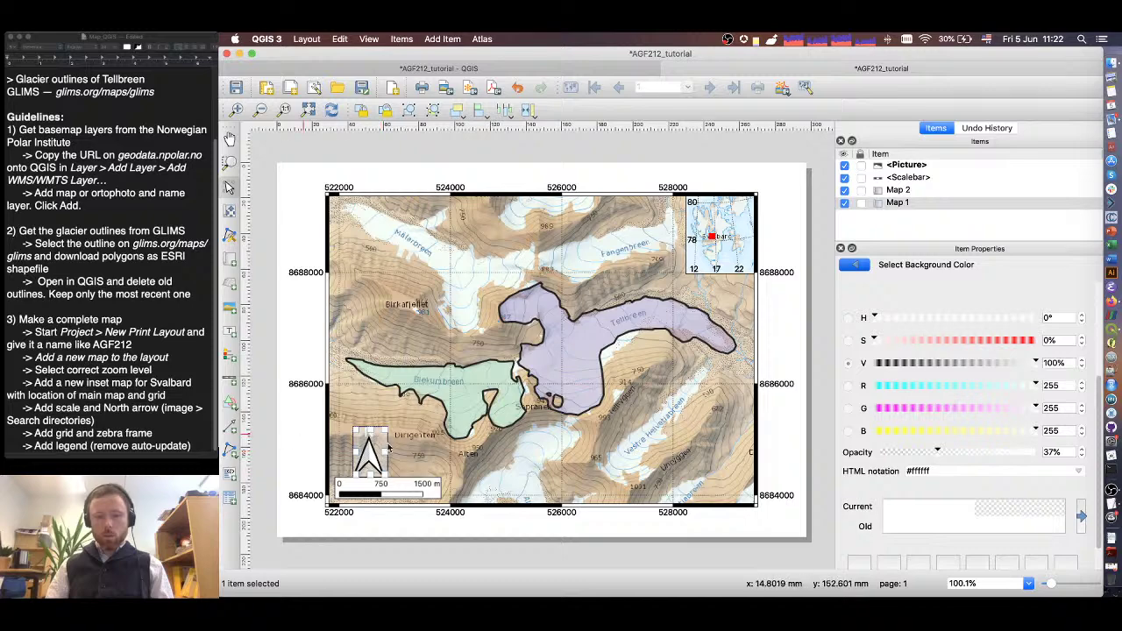
- Move the north arrow into the main map's lower-right corner and check its semi-transparent background
{"action": "left_click_drag", "start_coordinate": [369, 452], "coordinate": [731, 479]}
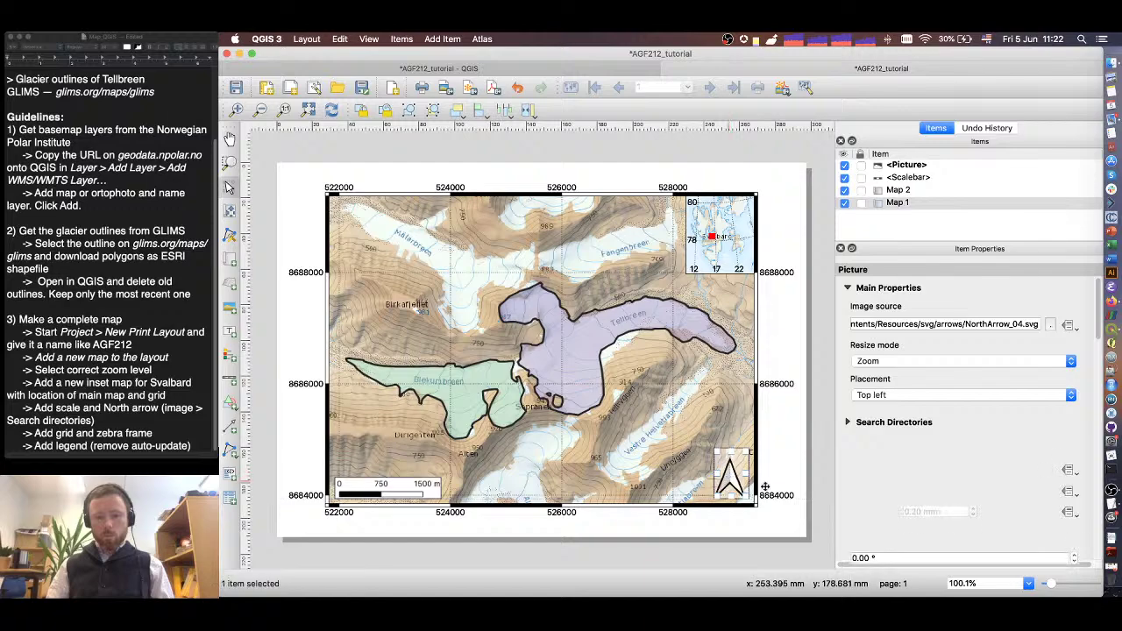
{"action": "left_click", "coordinate": [821, 481]}
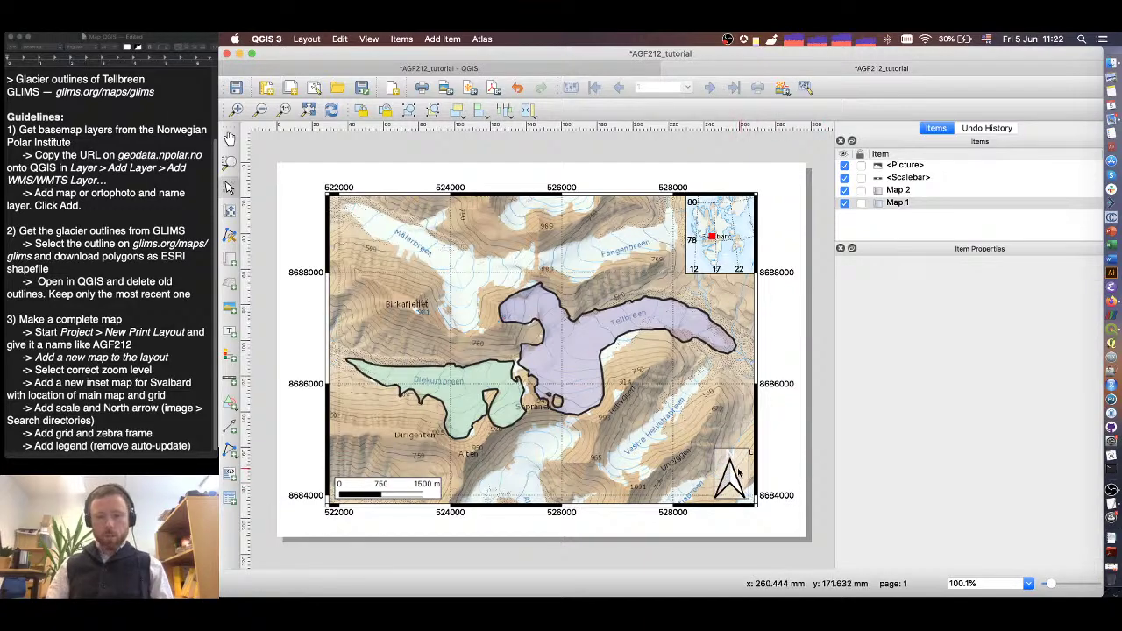
{"action": "left_click", "coordinate": [736, 469]}
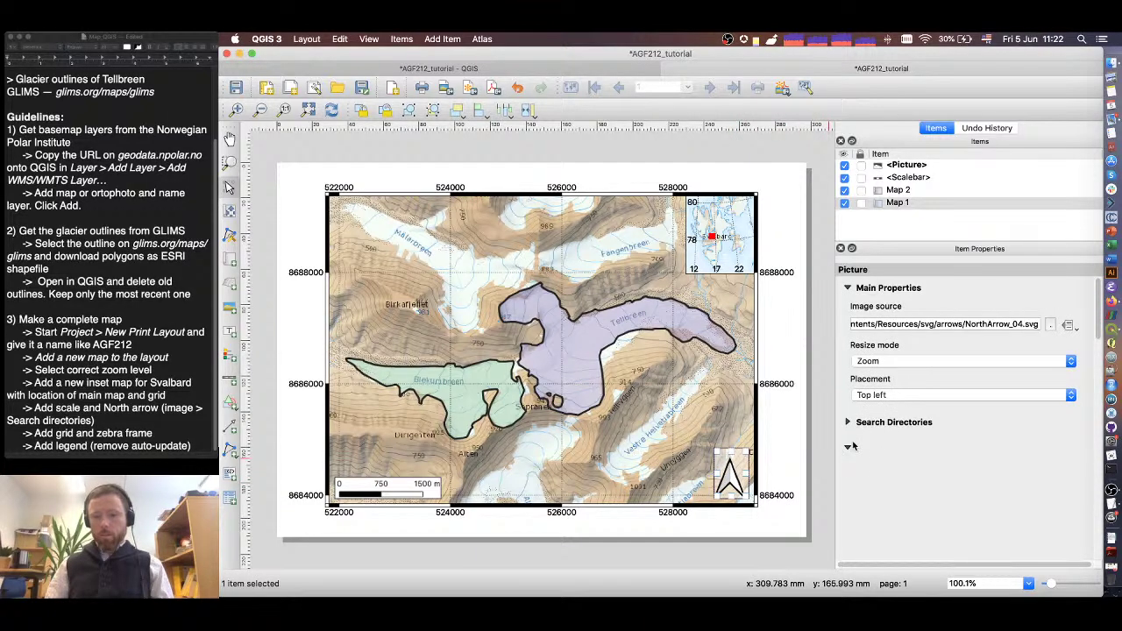
- Add a legend in the upper-left corner of the main map
{"action": "left_click", "coordinate": [814, 433]}
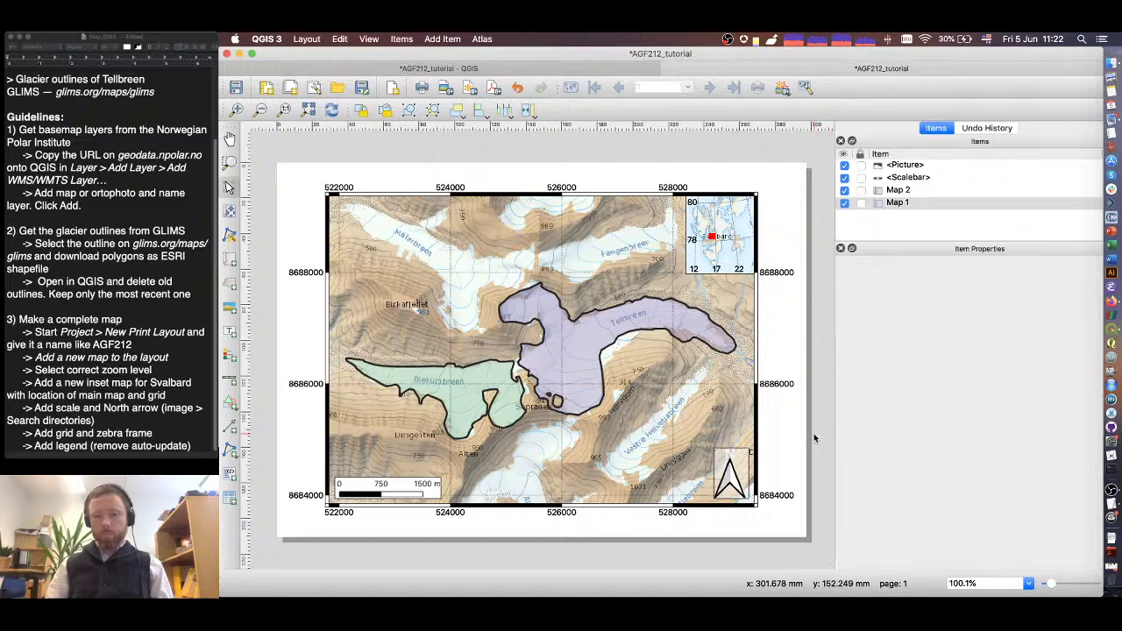
{"action": "left_click", "coordinate": [230, 358]}
{"action": "left_click_drag", "start_coordinate": [344, 205], "coordinate": [455, 281]}
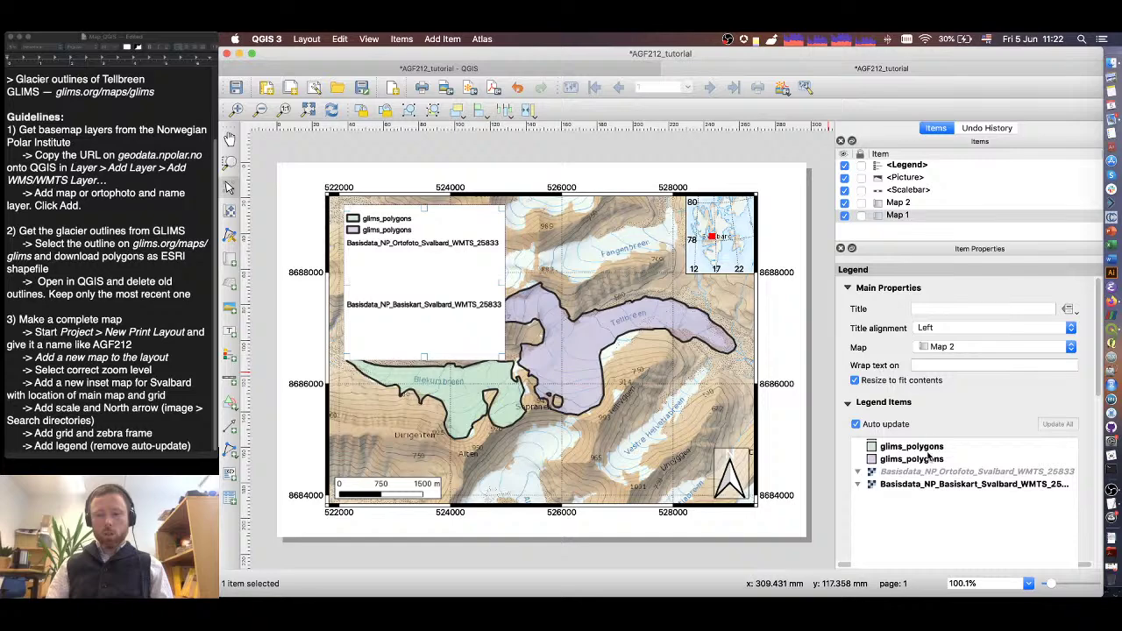
- Switch to the main QGIS project window and rename the upper glims_polygons layer as Blekumbreen
{"action": "left_click", "coordinate": [1110, 335]}
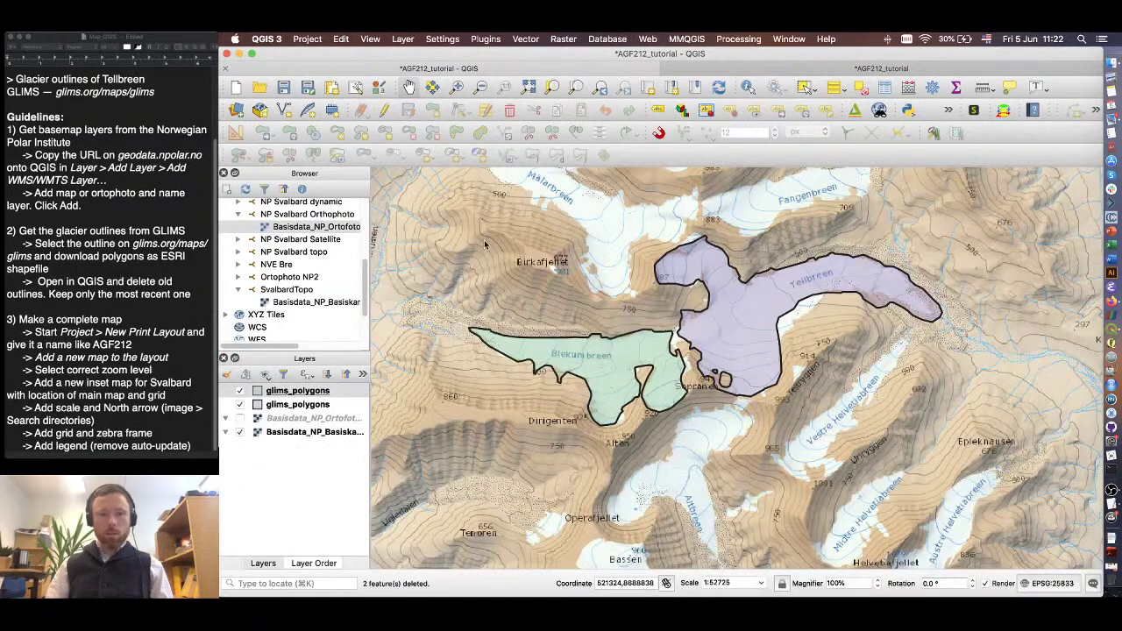
{"action": "left_click", "coordinate": [323, 390]}
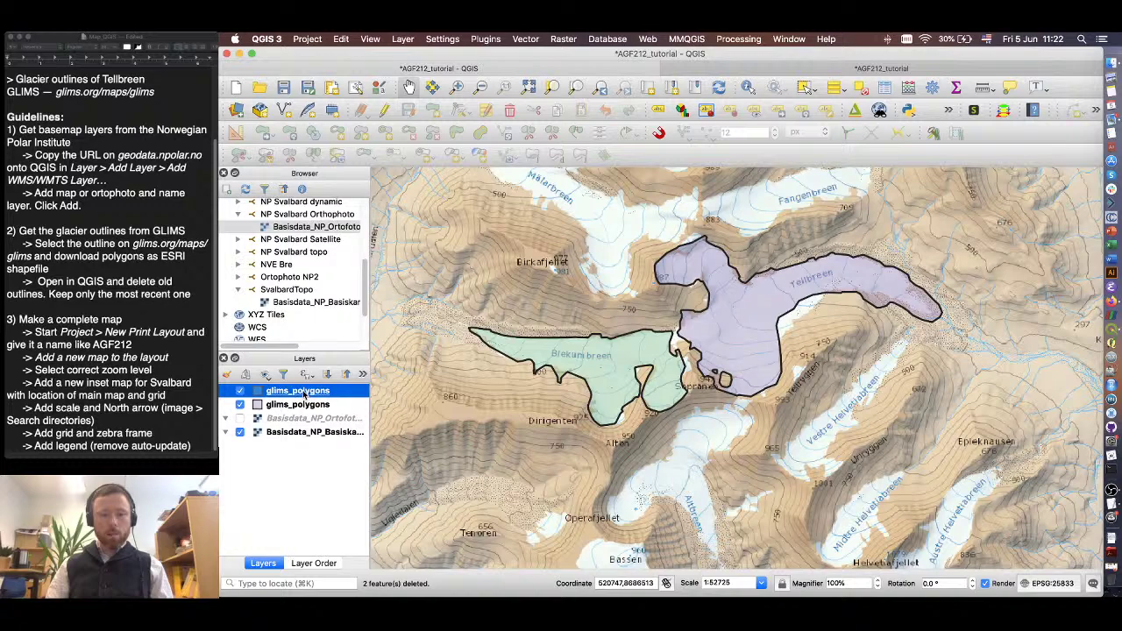
{"action": "right_click", "coordinate": [304, 394]}
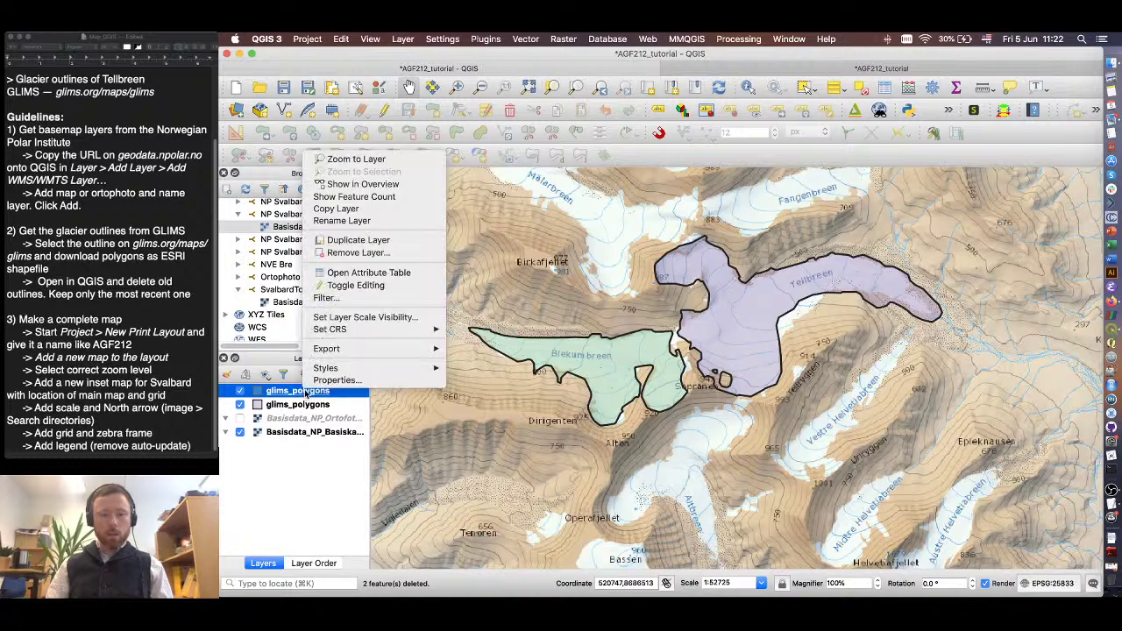
{"action": "left_click", "coordinate": [355, 221]}
{"action": "type", "text": "B"}
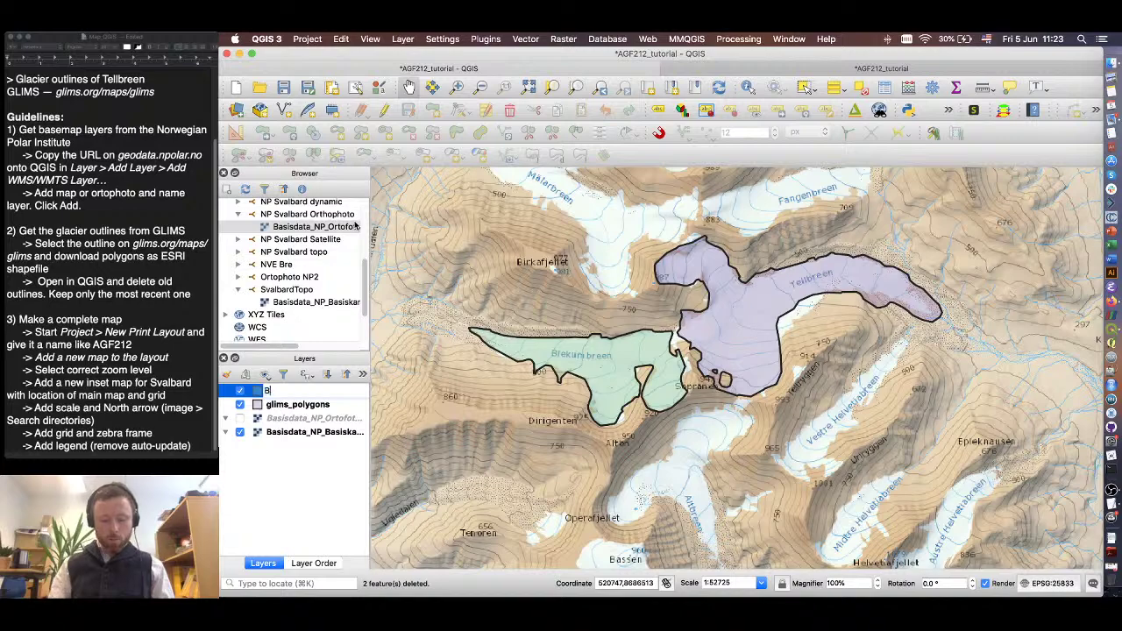
{"action": "type", "text": "lekumbreen"}
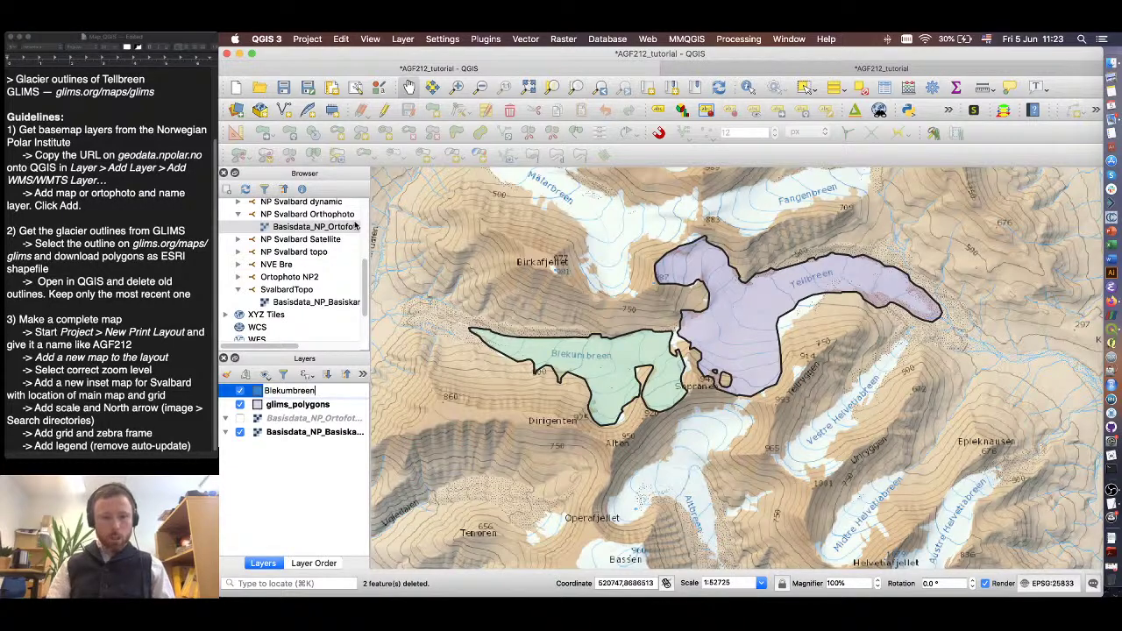
{"action": "key", "text": "Return"}
- Rename the remaining glims_polygons layer as Tellbreen and save the project
{"action": "right_click", "coordinate": [312, 404]}
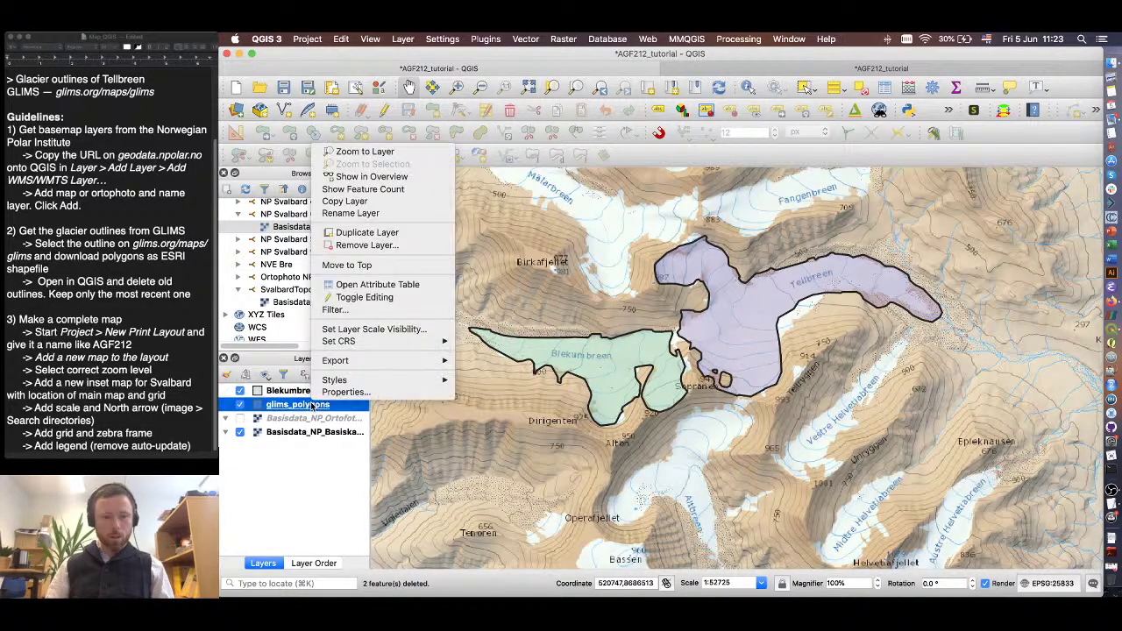
{"action": "left_click", "coordinate": [364, 214]}
{"action": "type", "text": "Tellbreen"}
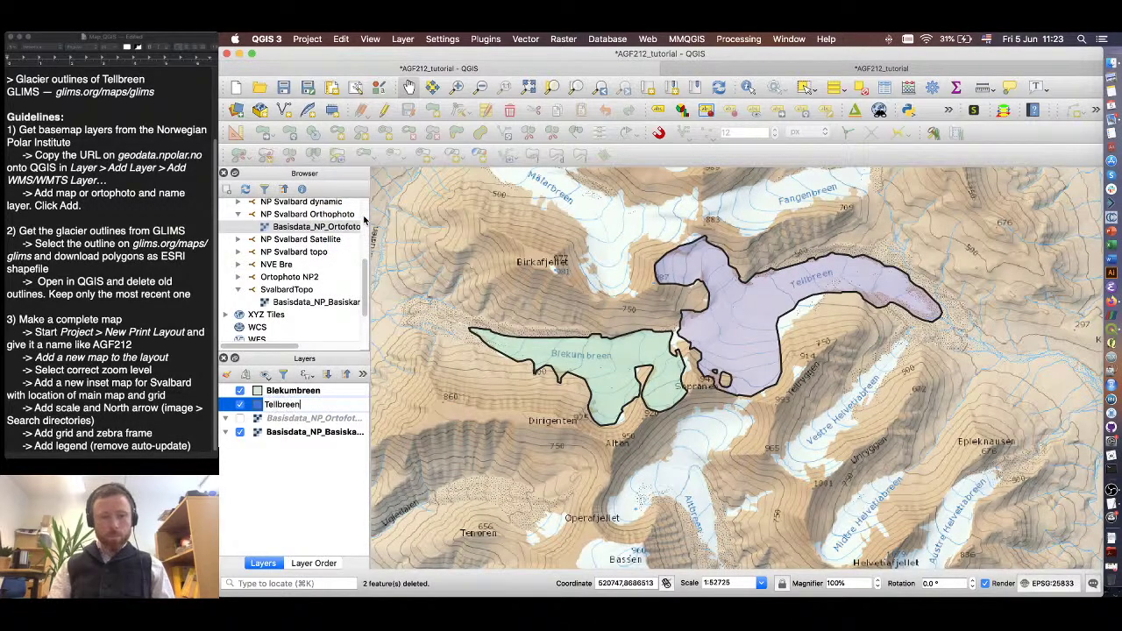
{"action": "key", "text": "Return"}
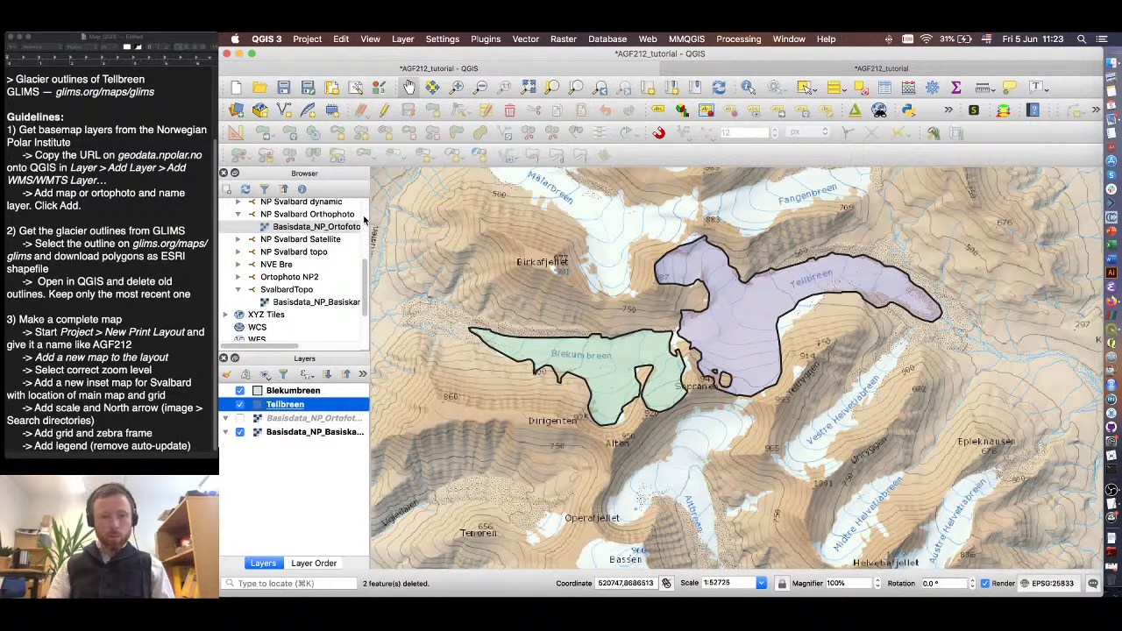
{"action": "left_click", "coordinate": [315, 460]}
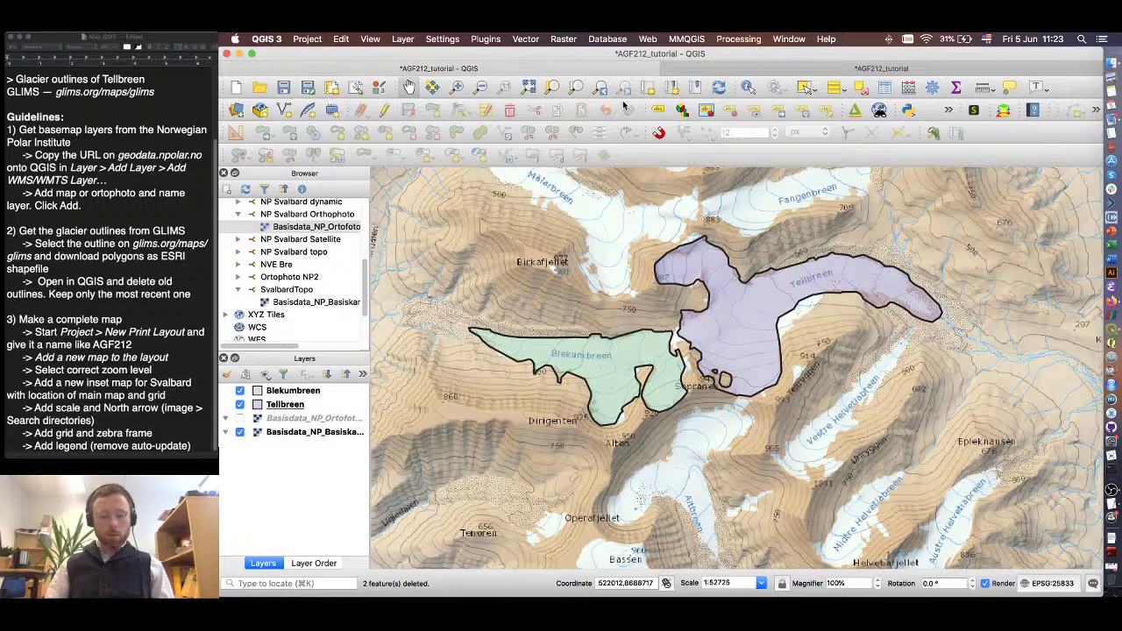
{"action": "key", "text": "ctrl+s"}
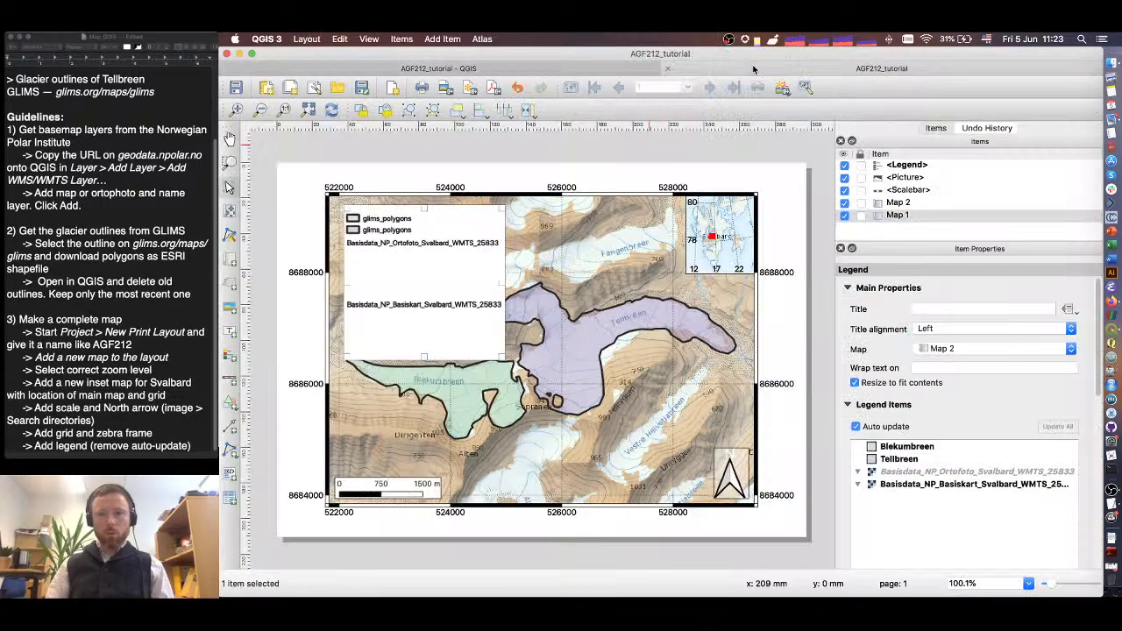
- Back in the print layout, disable the legend's auto update and remove the Ortofoto and Basiskart basemap entries from it
{"action": "left_click", "coordinate": [756, 70]}
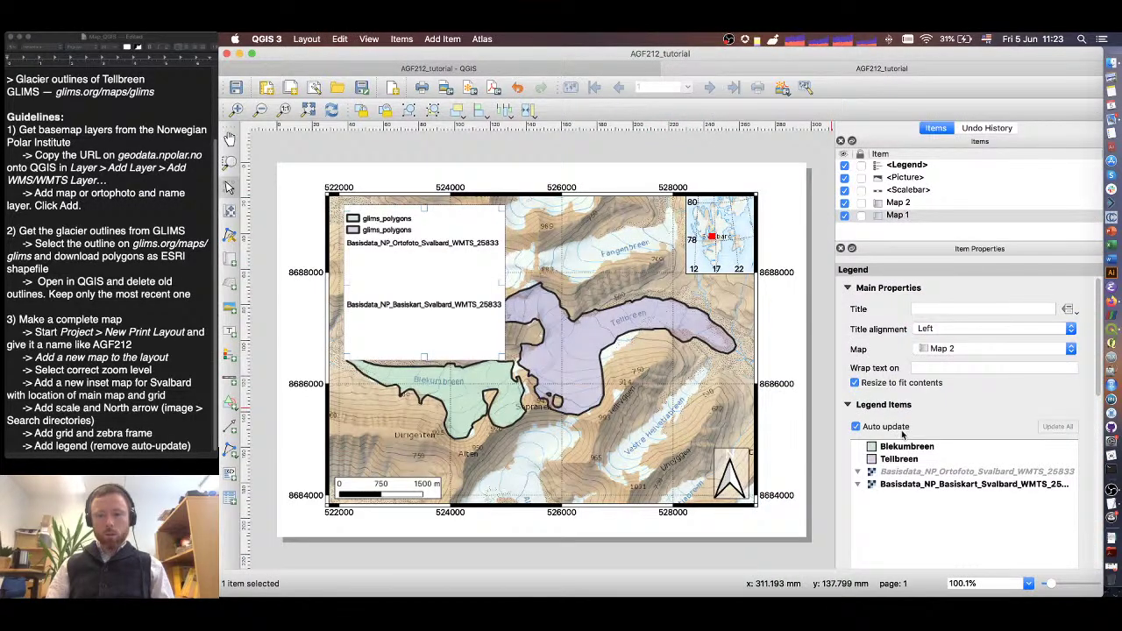
{"action": "left_click", "coordinate": [894, 457]}
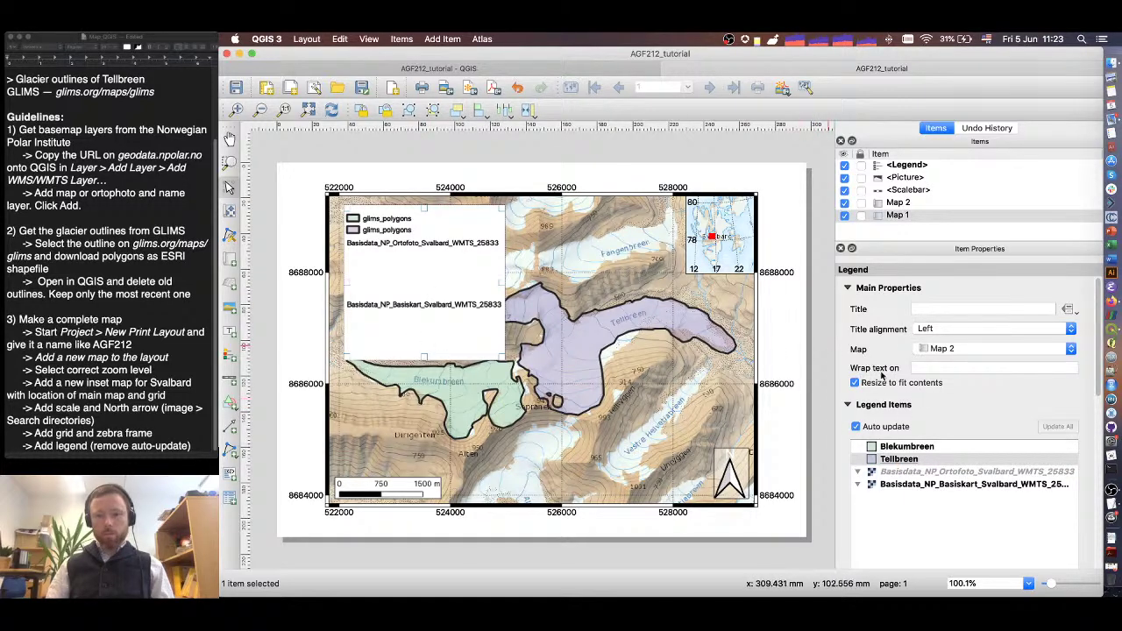
{"action": "left_click", "coordinate": [372, 238]}
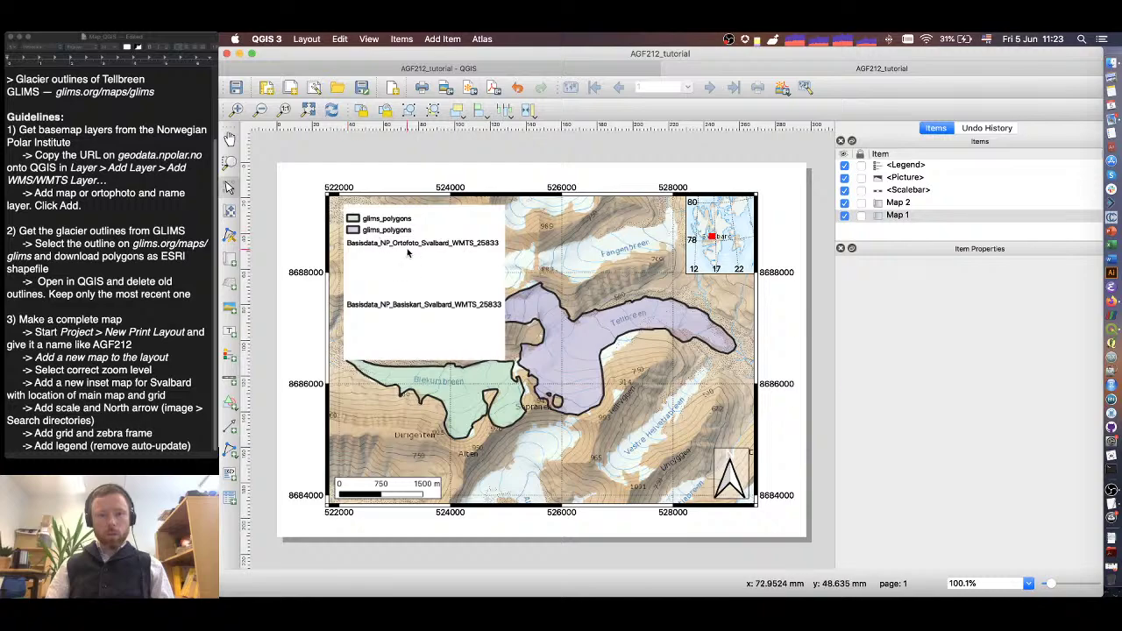
{"action": "left_click", "coordinate": [373, 238]}
{"action": "left_click", "coordinate": [1008, 444]}
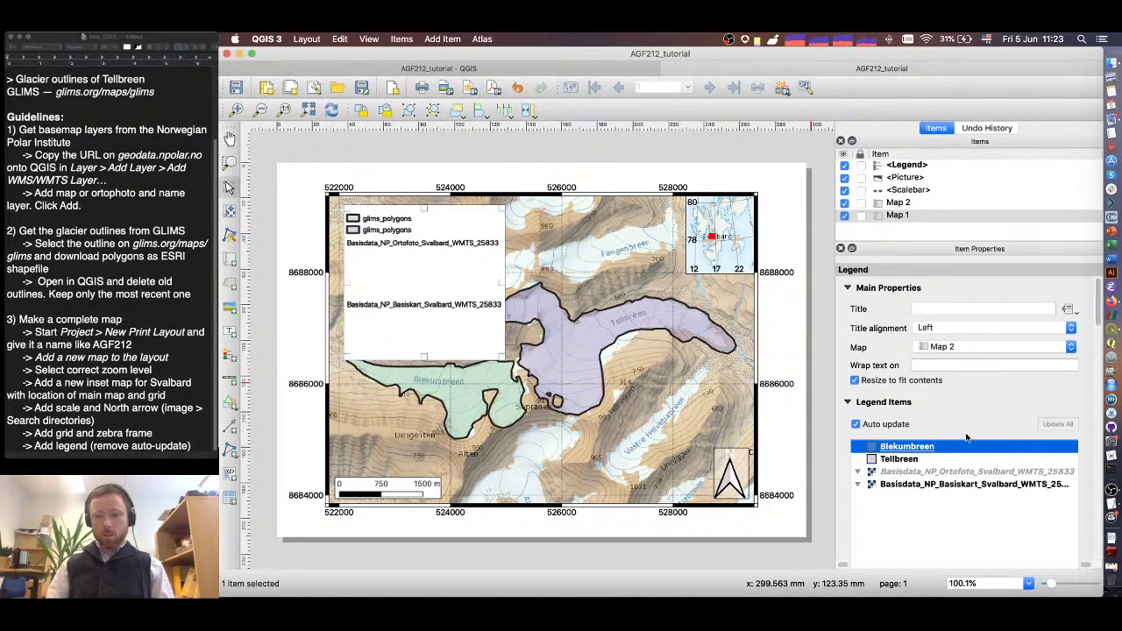
{"action": "left_click", "coordinate": [856, 424]}
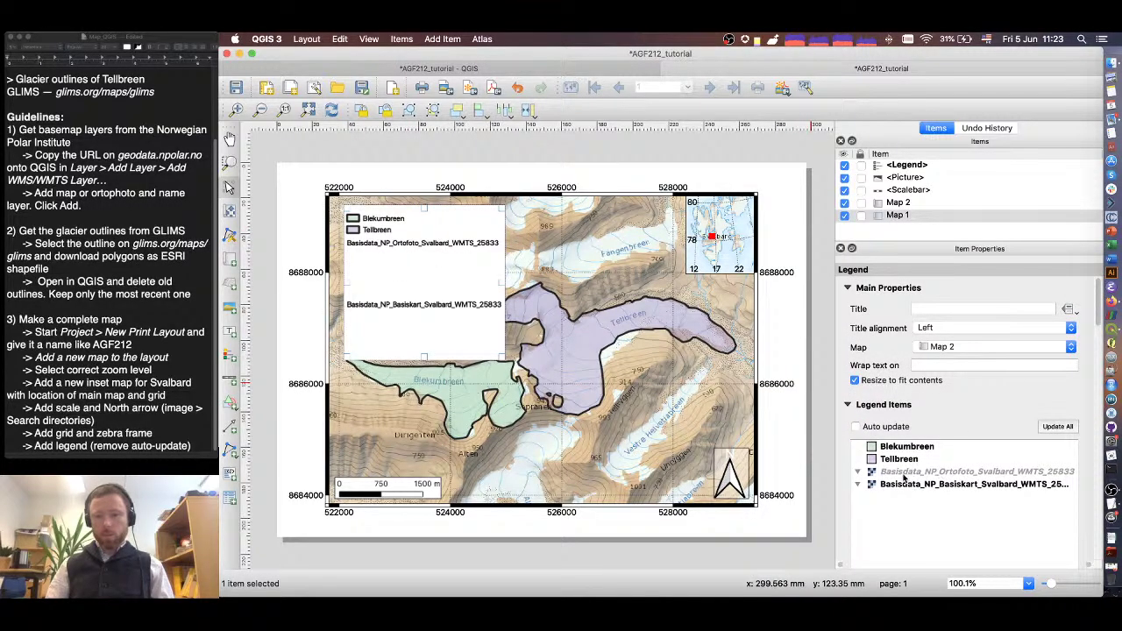
{"action": "left_click_drag", "start_coordinate": [903, 476], "coordinate": [937, 493]}
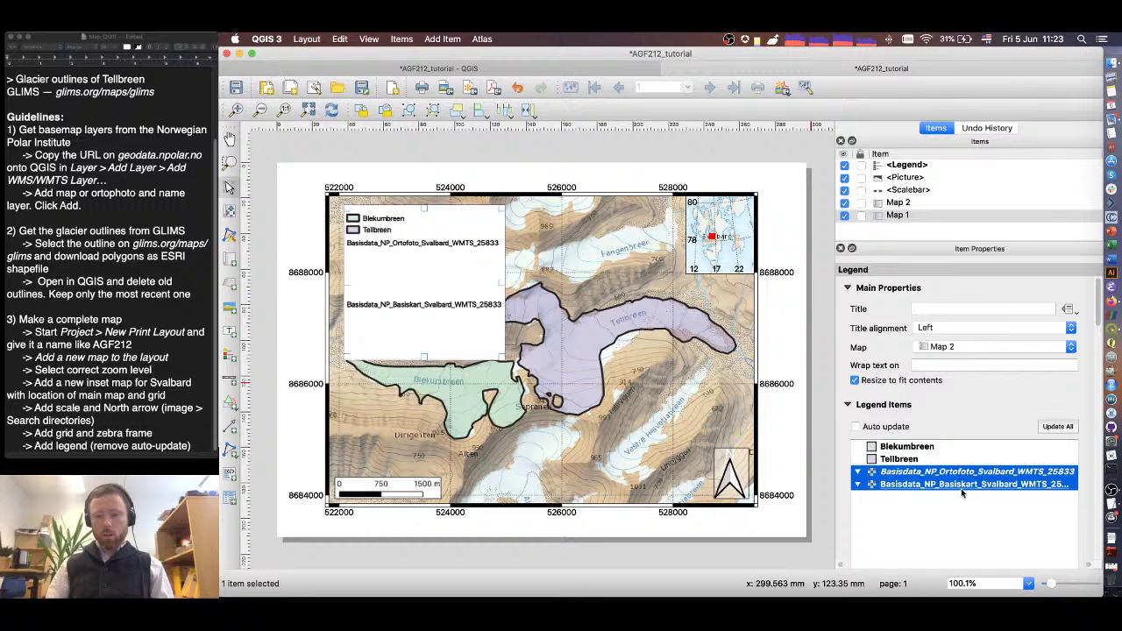
{"action": "scroll", "coordinate": [961, 493], "scroll_direction": "down", "scroll_amount": 2}
{"action": "left_click", "coordinate": [942, 535]}
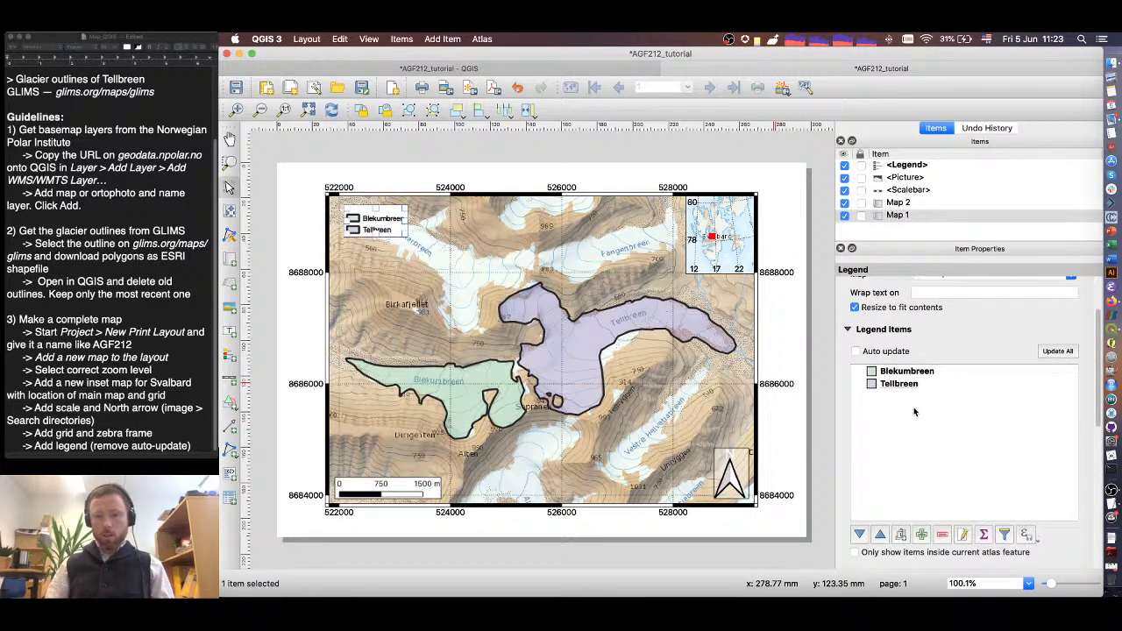
- Turn on a frame around the legend, keeping its background enabled
{"action": "scroll", "coordinate": [912, 473], "scroll_direction": "down", "scroll_amount": 3}
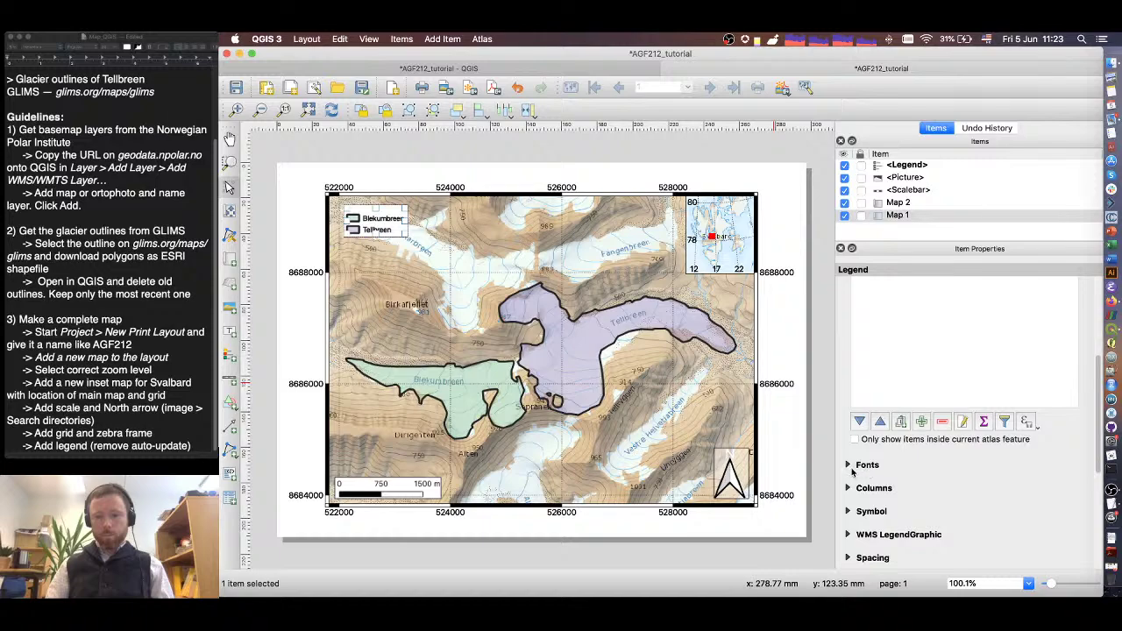
{"action": "scroll", "coordinate": [912, 487], "scroll_direction": "down", "scroll_amount": 3}
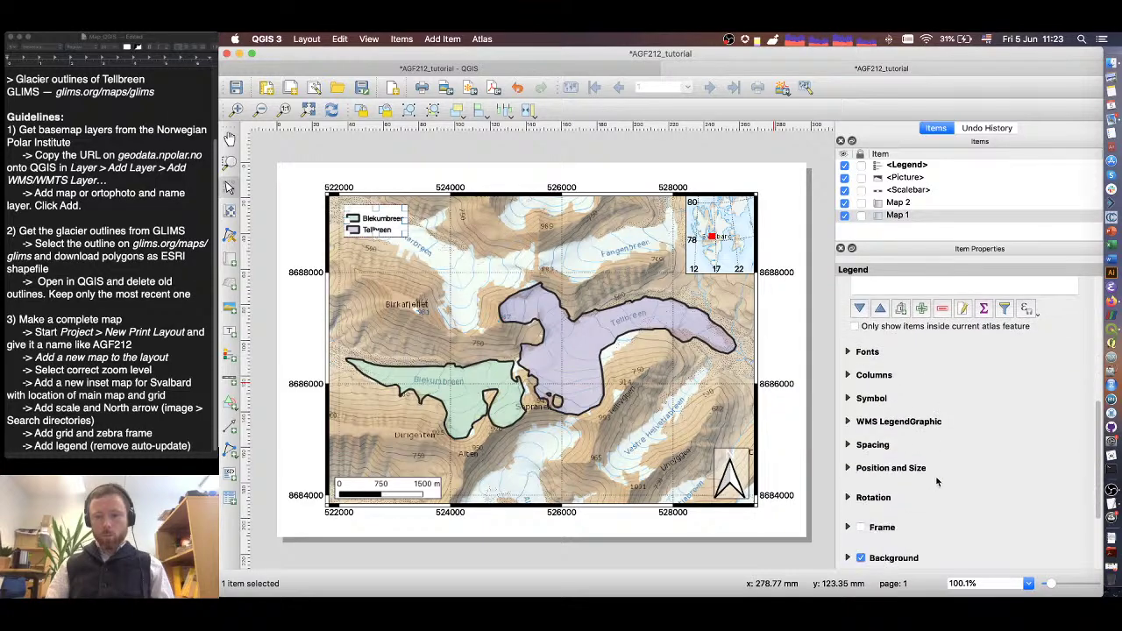
{"action": "scroll", "coordinate": [898, 487], "scroll_direction": "down", "scroll_amount": 1}
{"action": "left_click", "coordinate": [862, 491]}
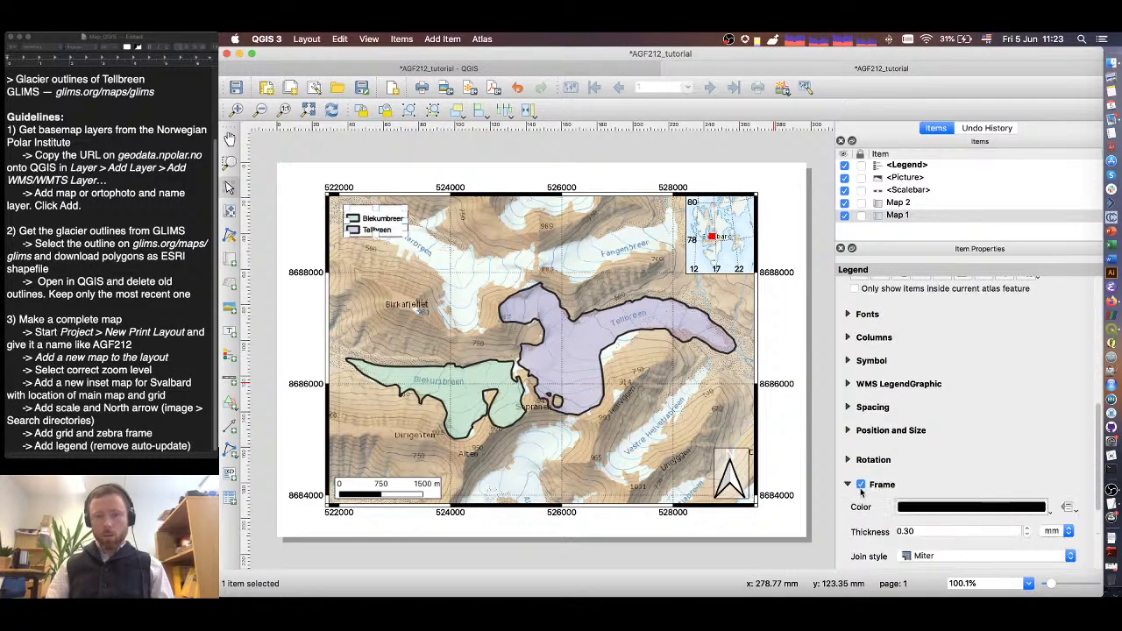
{"action": "left_click", "coordinate": [847, 486]}
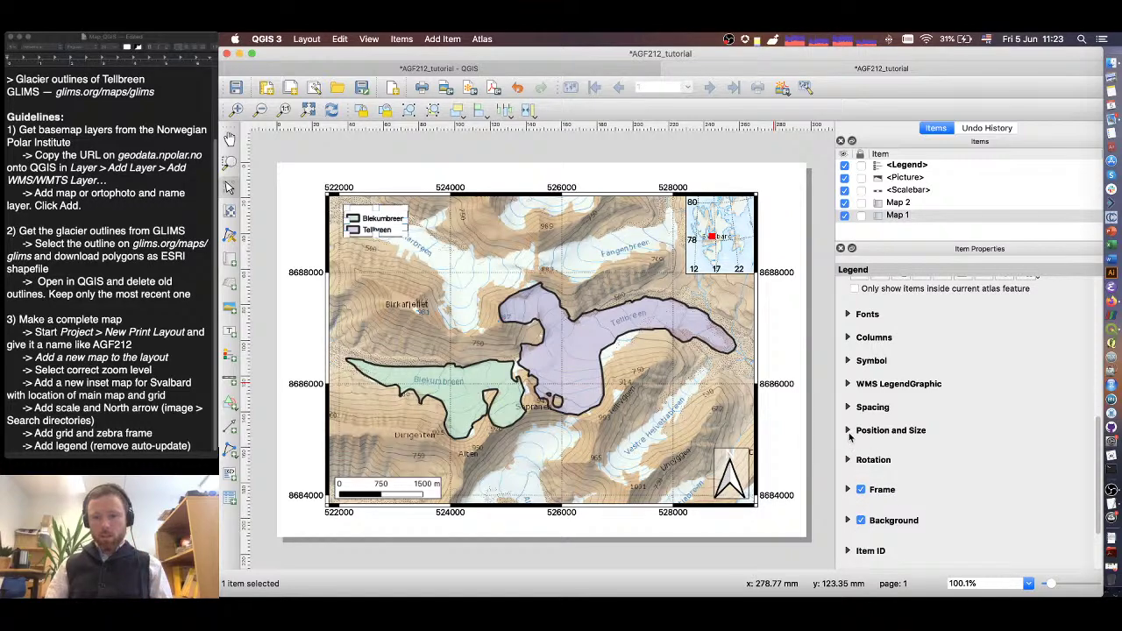
{"action": "scroll", "coordinate": [849, 437], "scroll_direction": "down", "scroll_amount": 2}
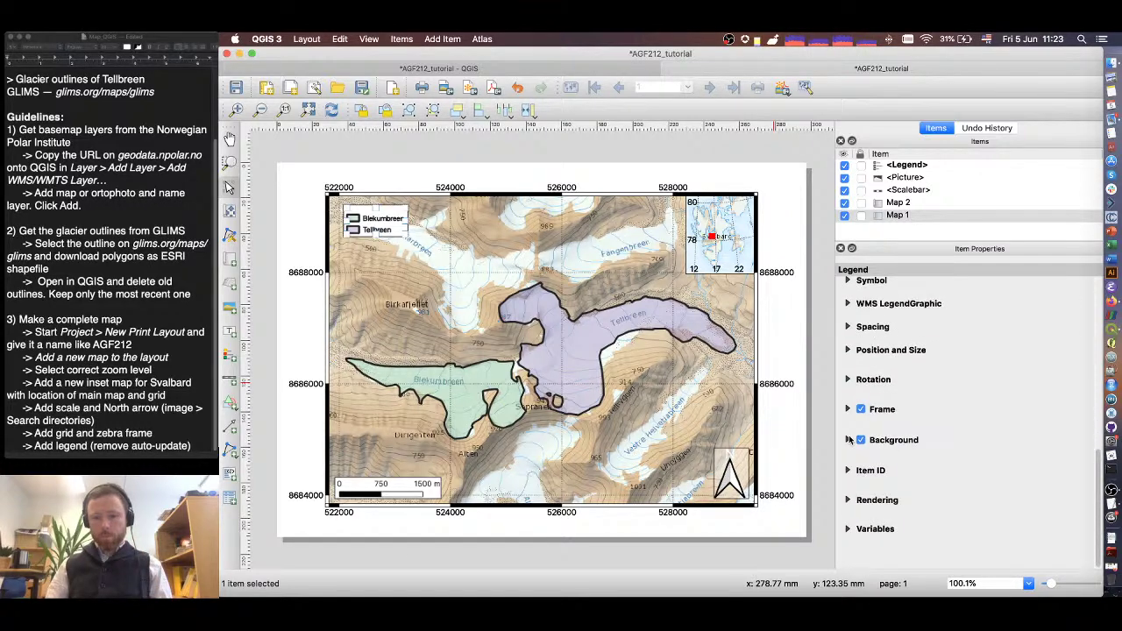
- Give the legend the title "Legend"
{"action": "scroll", "coordinate": [849, 440], "scroll_direction": "up", "scroll_amount": 10}
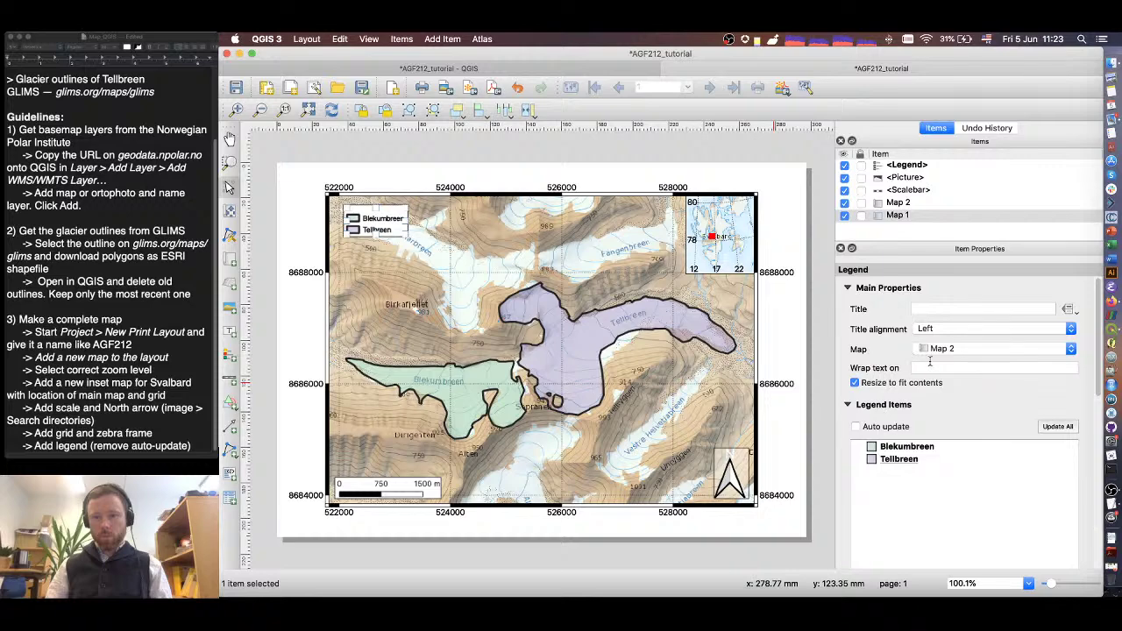
{"action": "left_click", "coordinate": [938, 309]}
{"action": "type", "text": "L"}
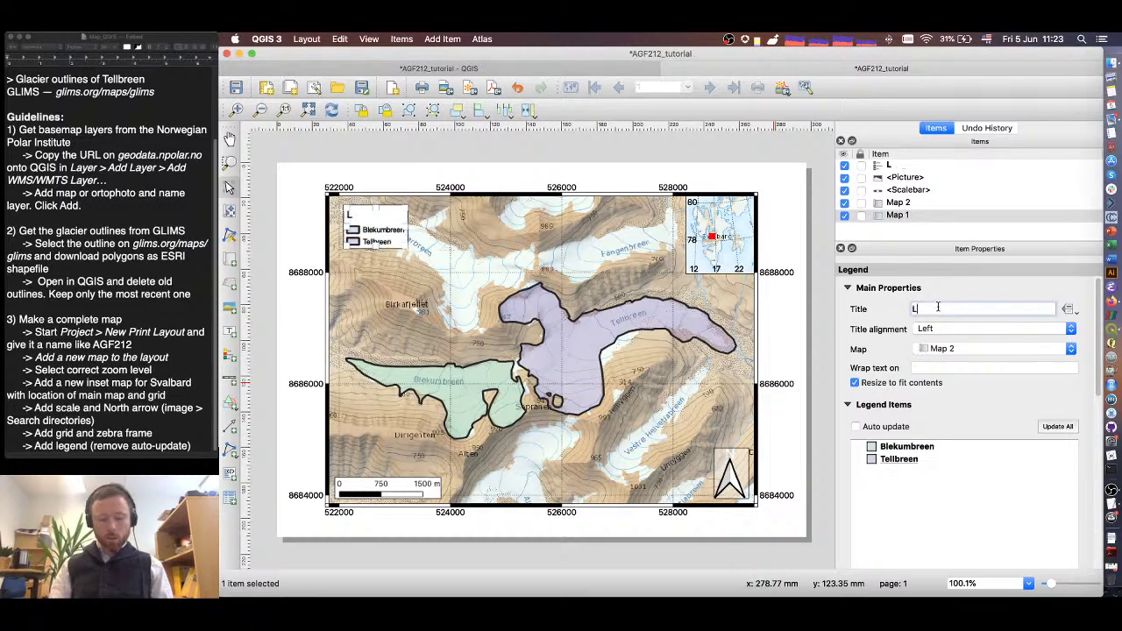
{"action": "type", "text": "egend"}
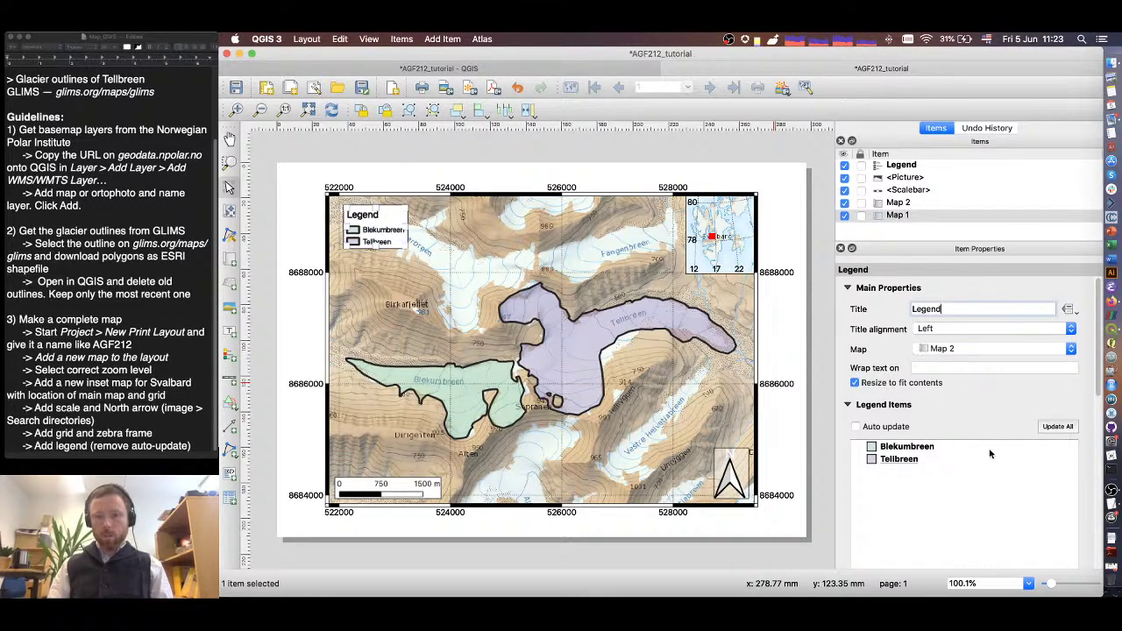
- Move the legend into the upper-left corner of the main map, just inside the zebra frame, and deselect it
{"action": "left_click", "coordinate": [972, 410]}
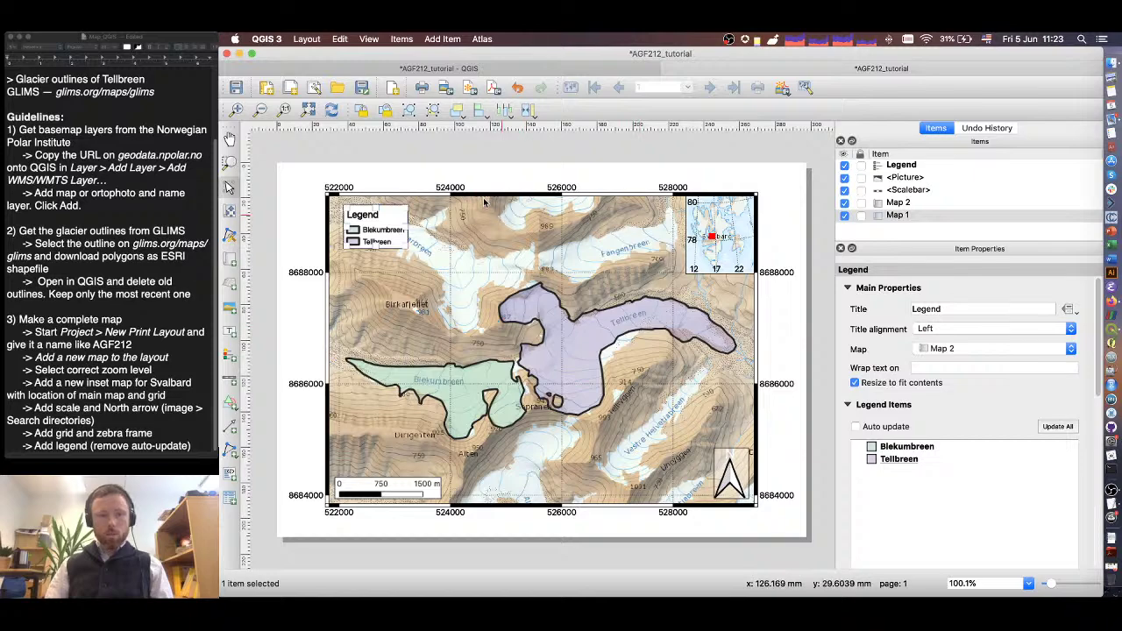
{"action": "left_click", "coordinate": [470, 170]}
{"action": "left_click", "coordinate": [377, 227]}
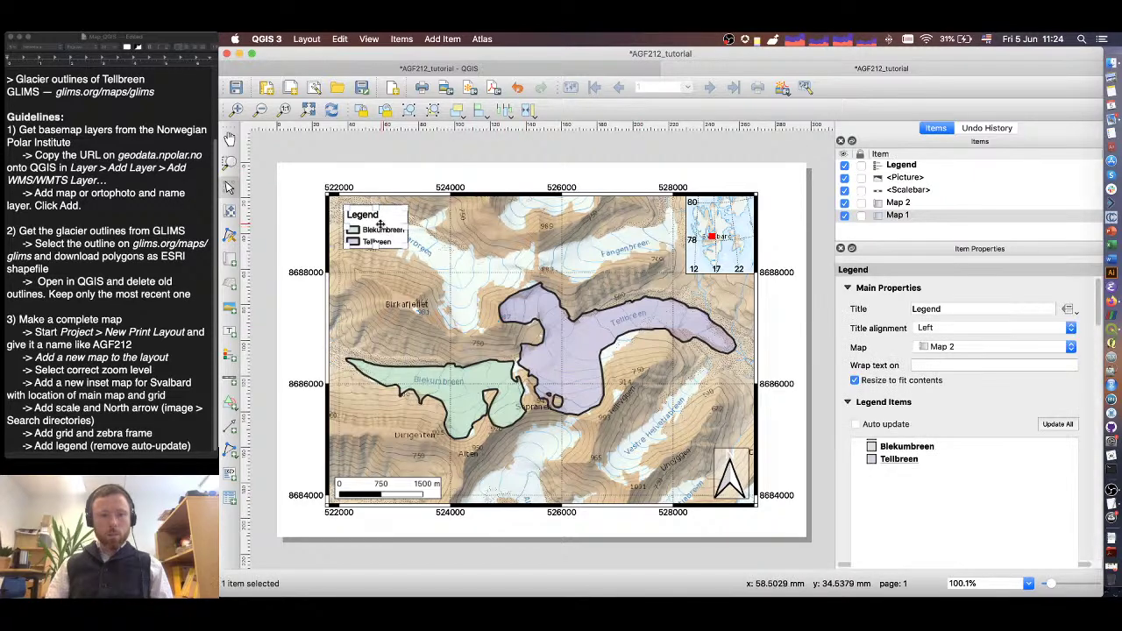
{"action": "left_click_drag", "start_coordinate": [375, 226], "coordinate": [366, 221]}
{"action": "left_click", "coordinate": [402, 181]}
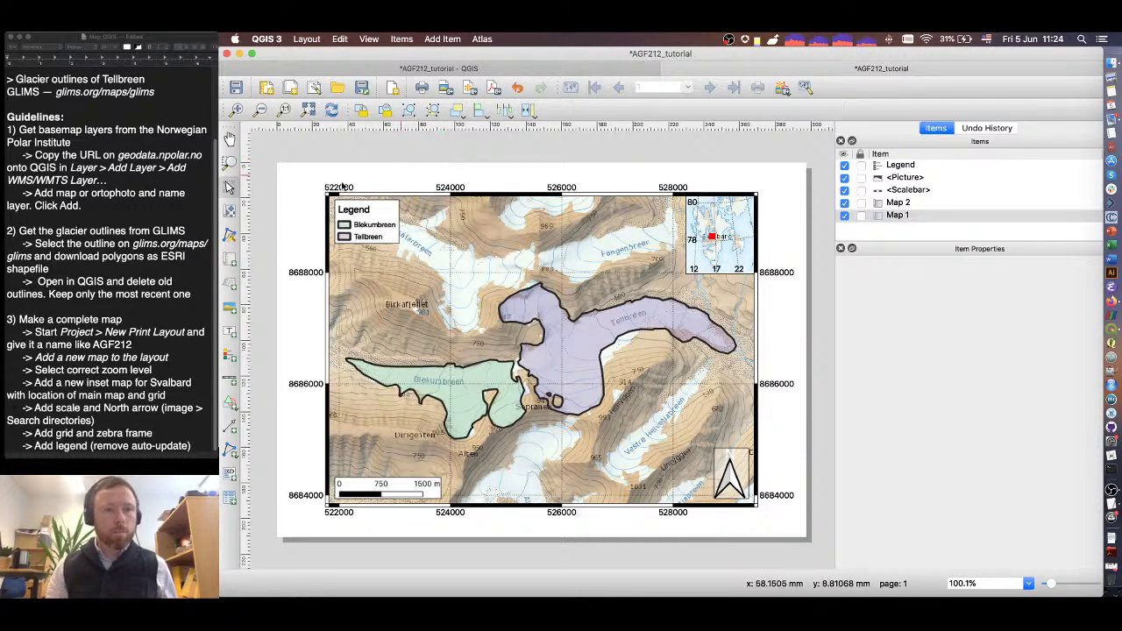
- Export the layout to the Desktop as the PNG image AGF212_tutorial, at 300 dpi with antialiasing enabled
{"action": "left_click", "coordinate": [449, 89]}
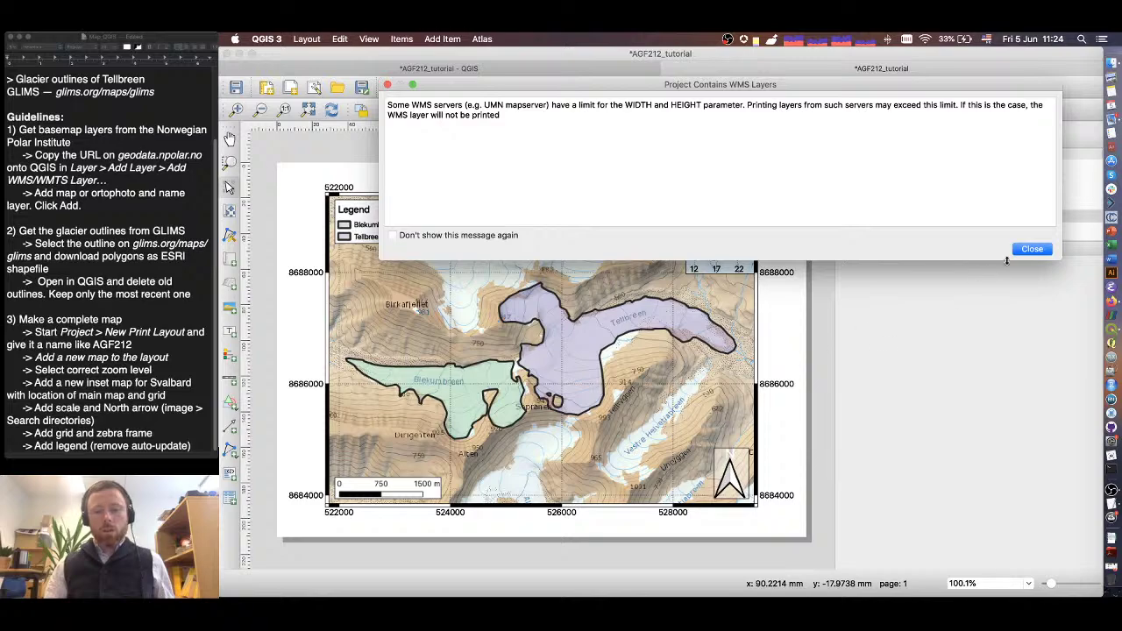
{"action": "left_click", "coordinate": [1033, 250]}
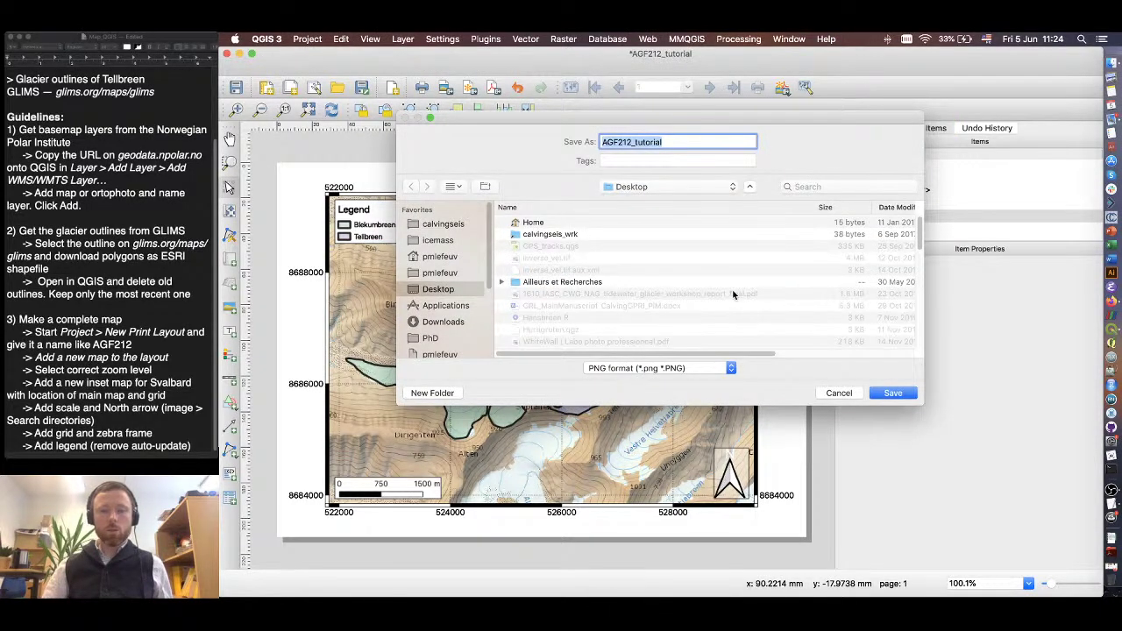
{"action": "left_click", "coordinate": [904, 397]}
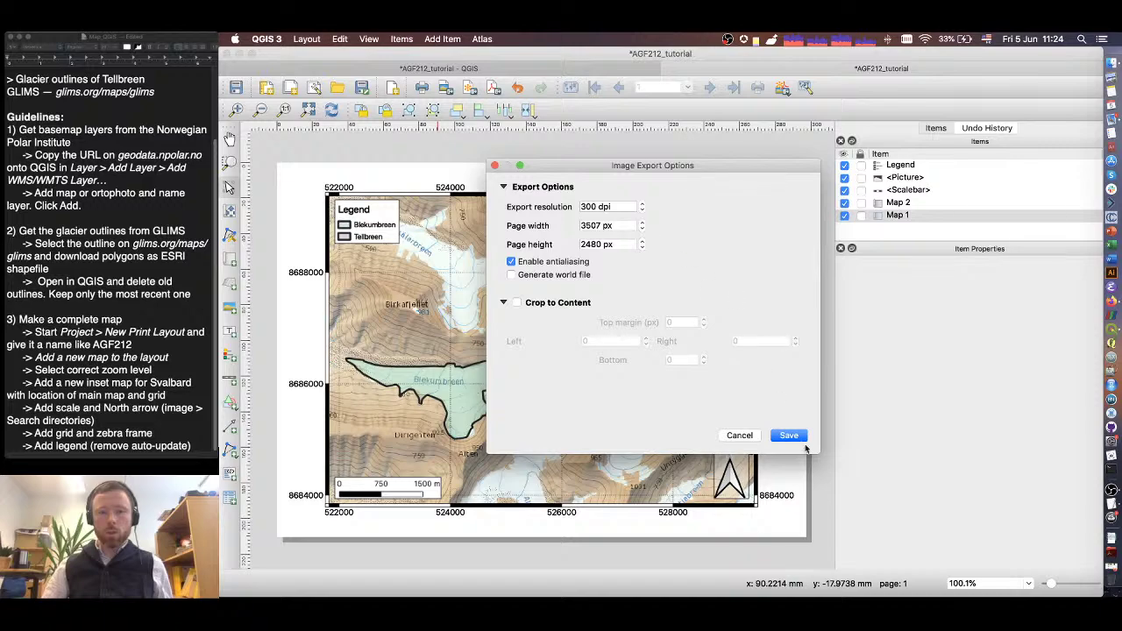
{"action": "left_click", "coordinate": [790, 437]}
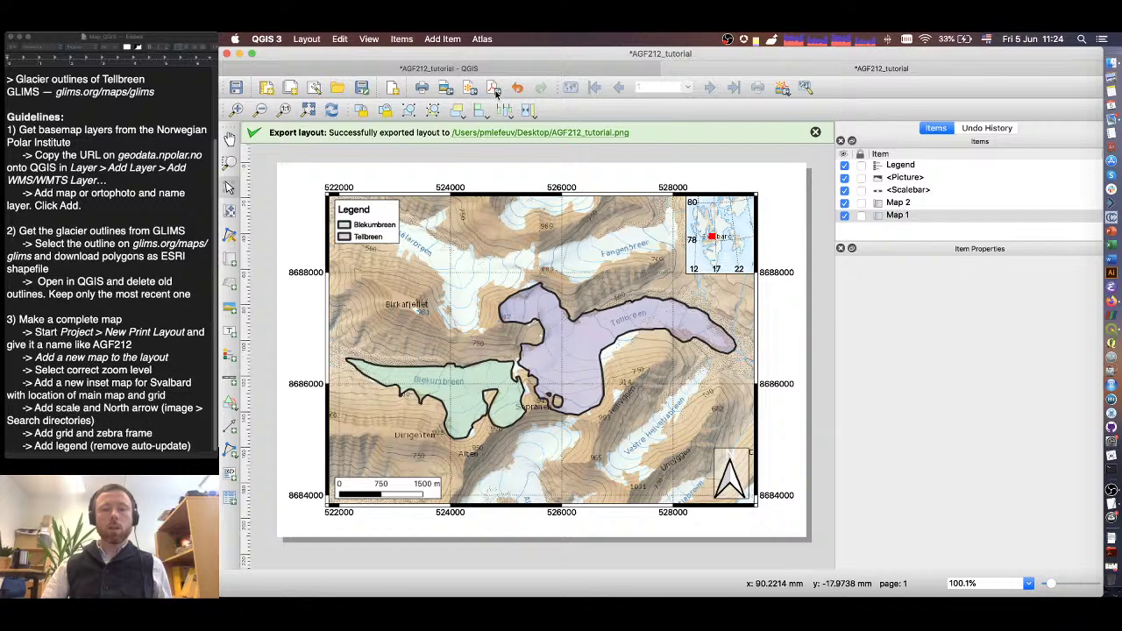
- Open the exported AGF212_tutorial.png from its Desktop folder in Preview, inspect the map and close the image
{"action": "left_click", "coordinate": [543, 133]}
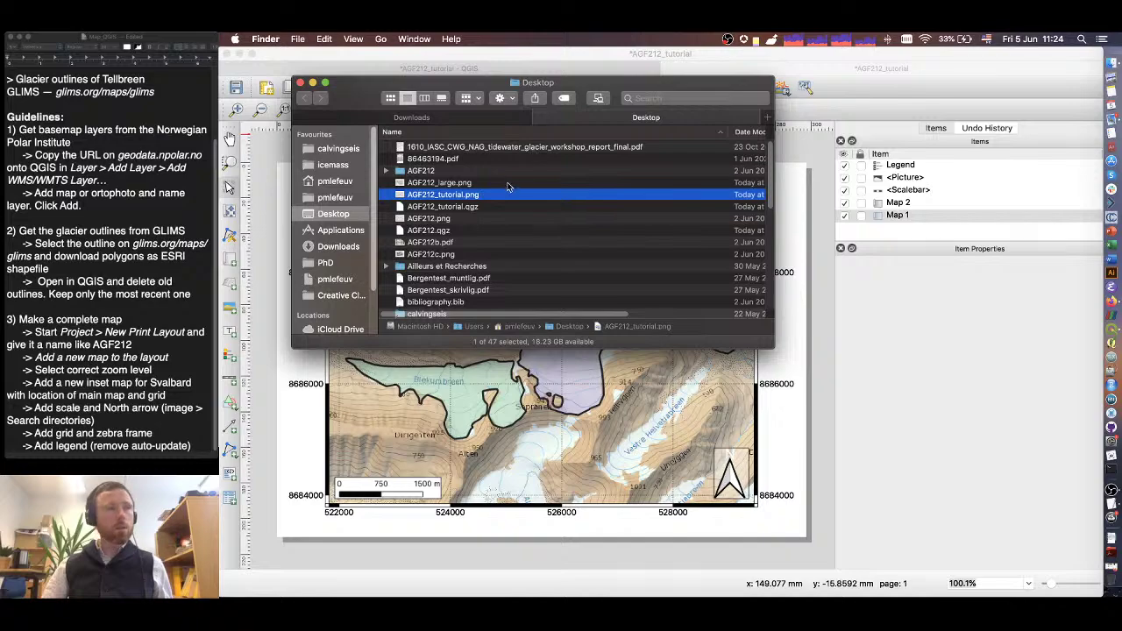
{"action": "left_click", "coordinate": [473, 190]}
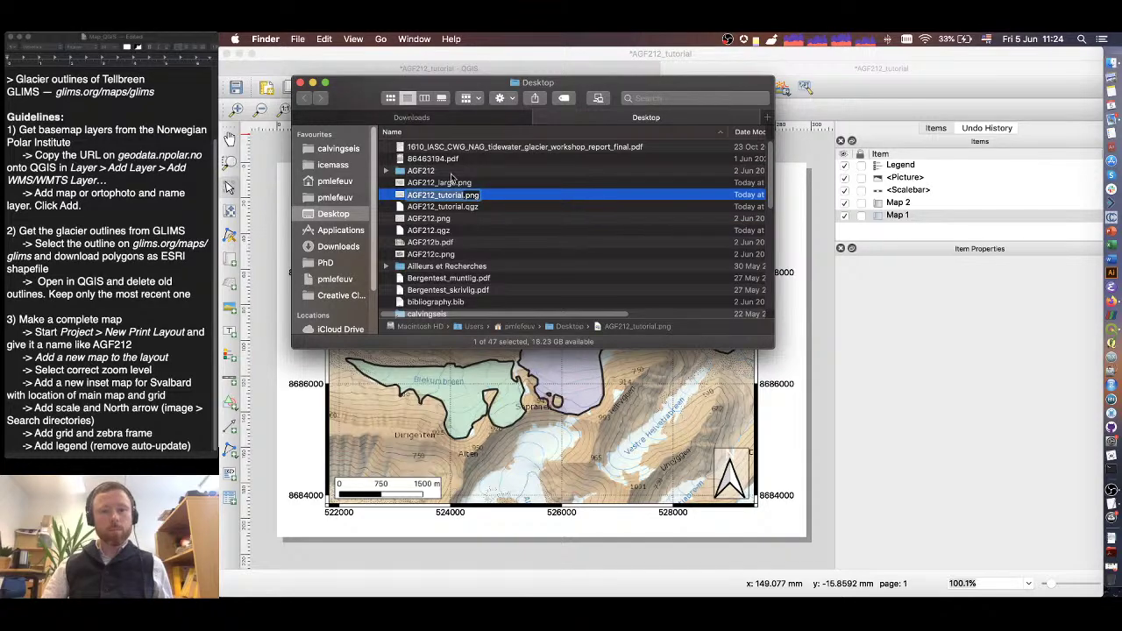
{"action": "left_click", "coordinate": [488, 196]}
{"action": "key", "text": "super+o"}
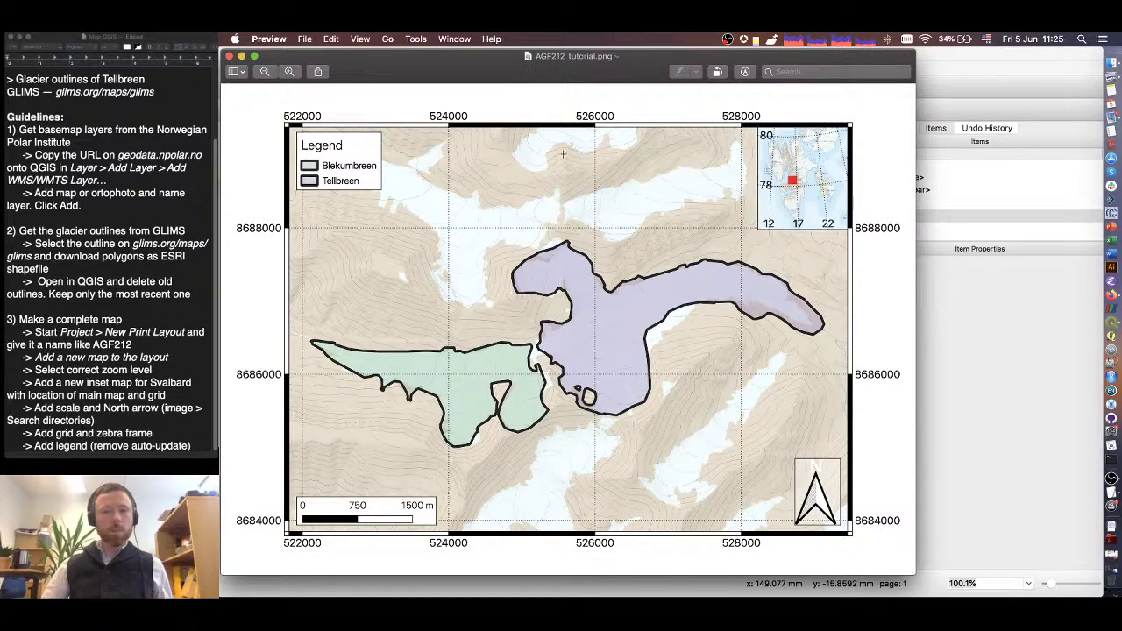
{"action": "left_click", "coordinate": [229, 56]}
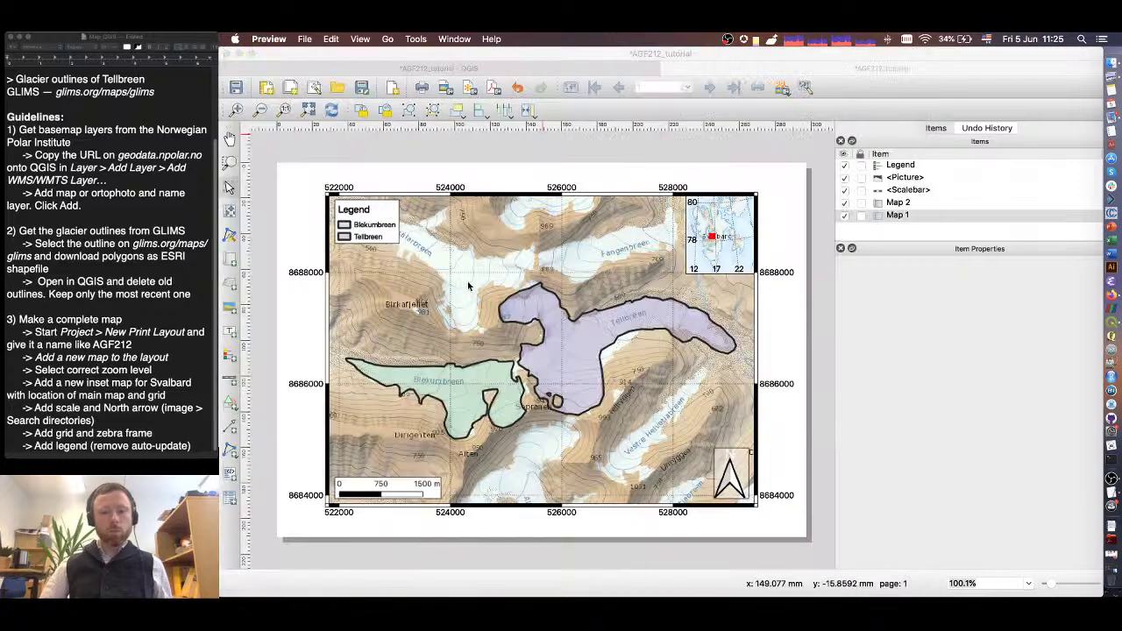
- Back in the QGIS print layout, add a text label above the green glacier reading "Blekumbreen"
{"action": "left_click", "coordinate": [230, 335]}
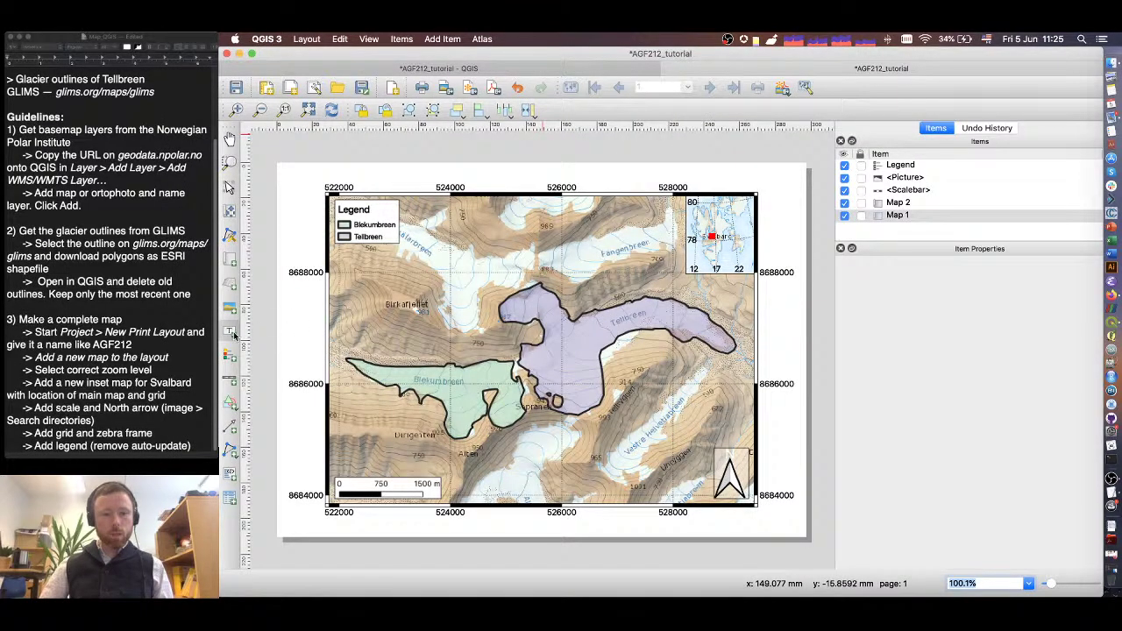
{"action": "left_click_drag", "start_coordinate": [380, 331], "coordinate": [495, 355]}
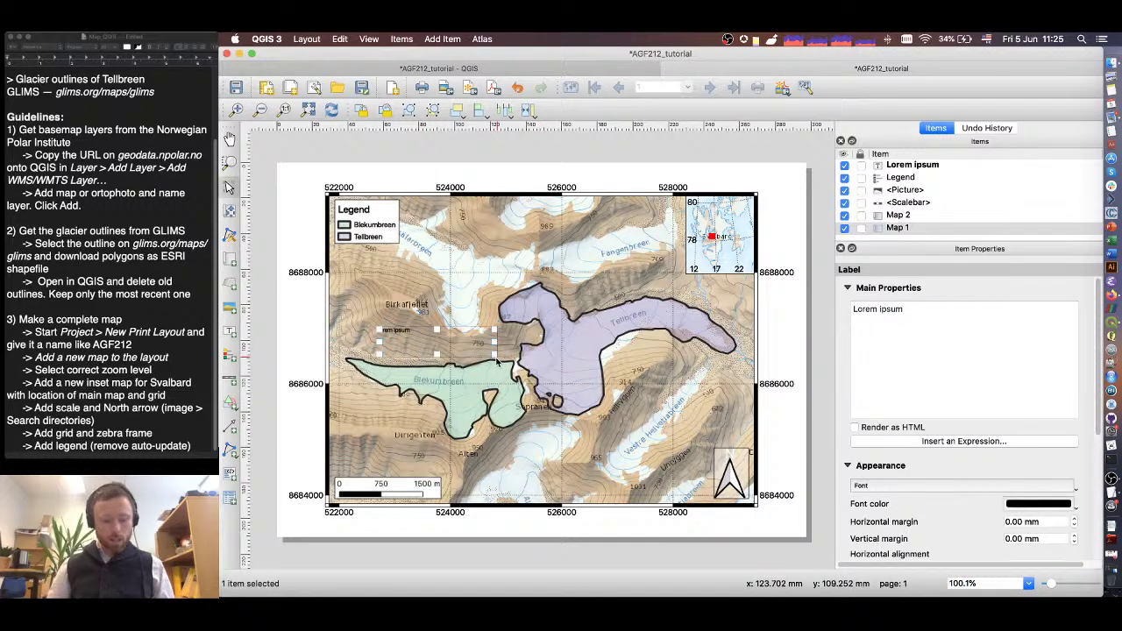
{"action": "key", "text": "F11"}
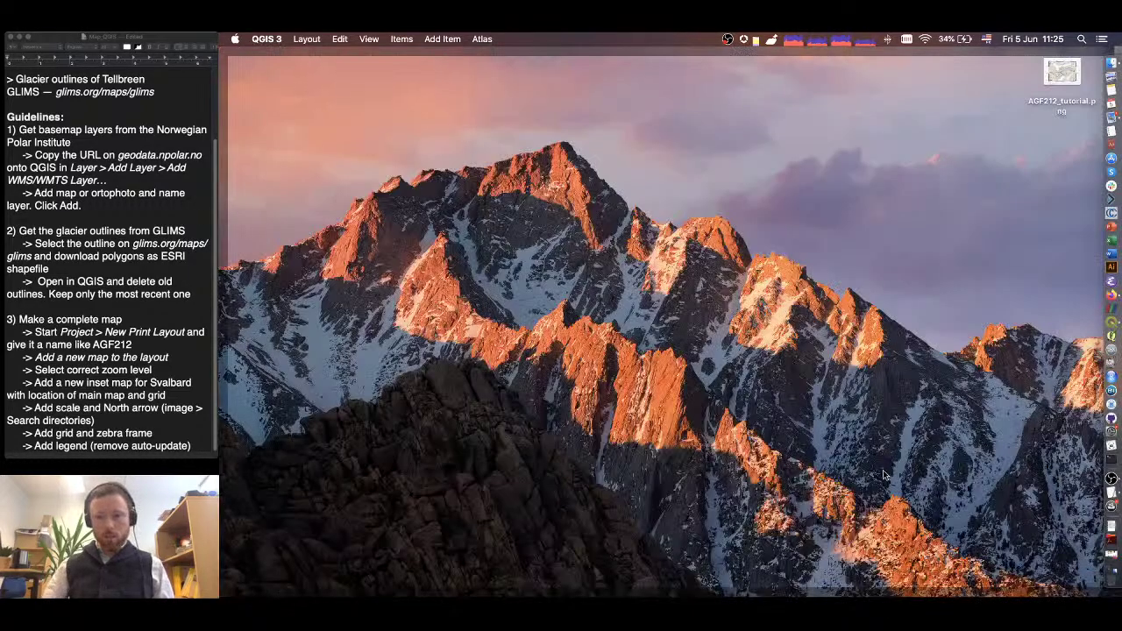
{"action": "key", "text": "F11"}
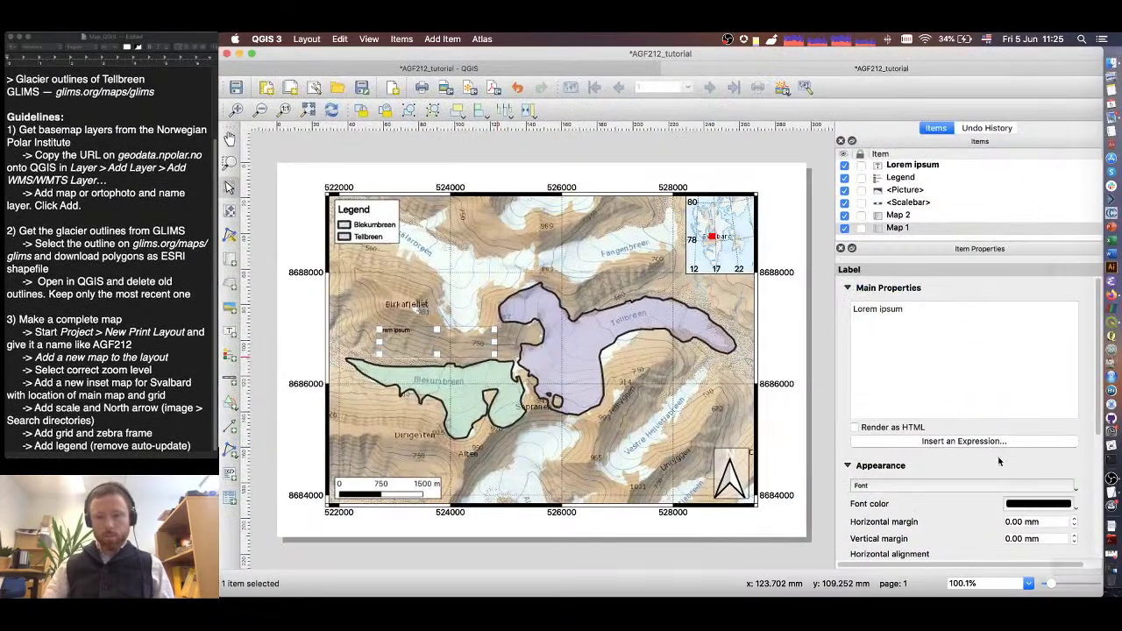
{"action": "left_click", "coordinate": [933, 354]}
{"action": "key", "text": "alt+shift+Left"}
{"action": "key", "text": "alt+shift+Left"}
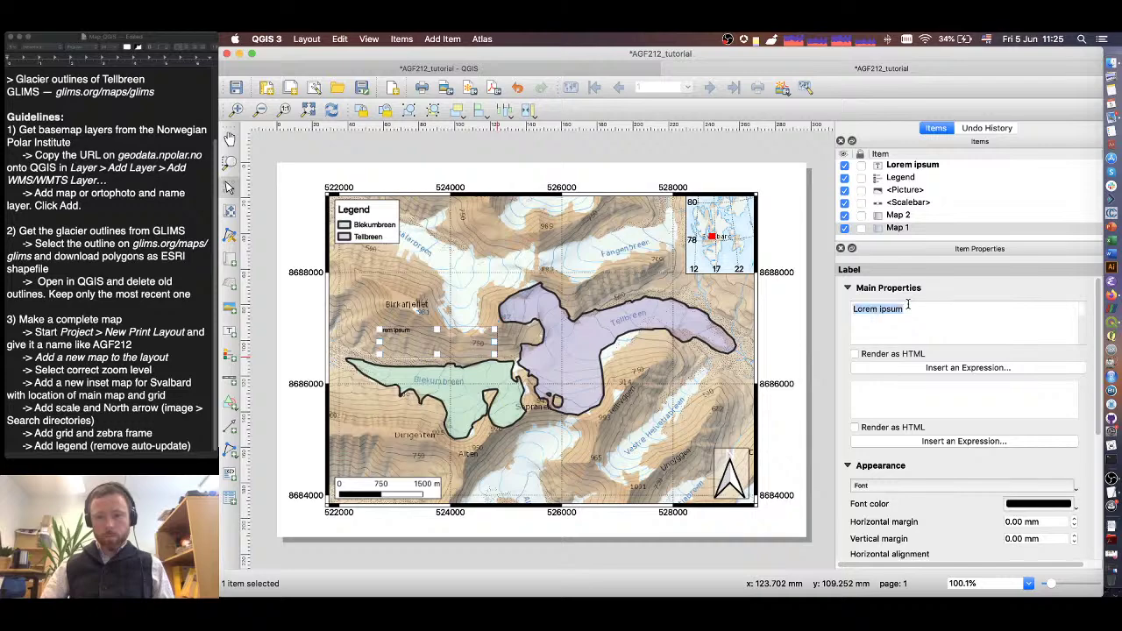
{"action": "type", "text": "Blek"}
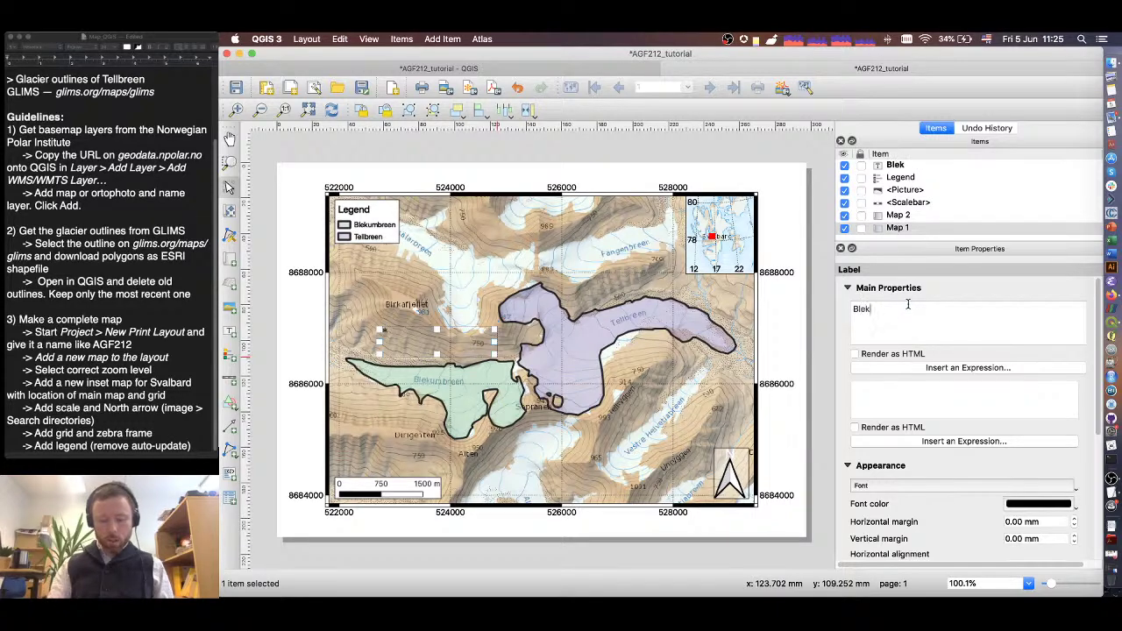
{"action": "type", "text": "umbreen"}
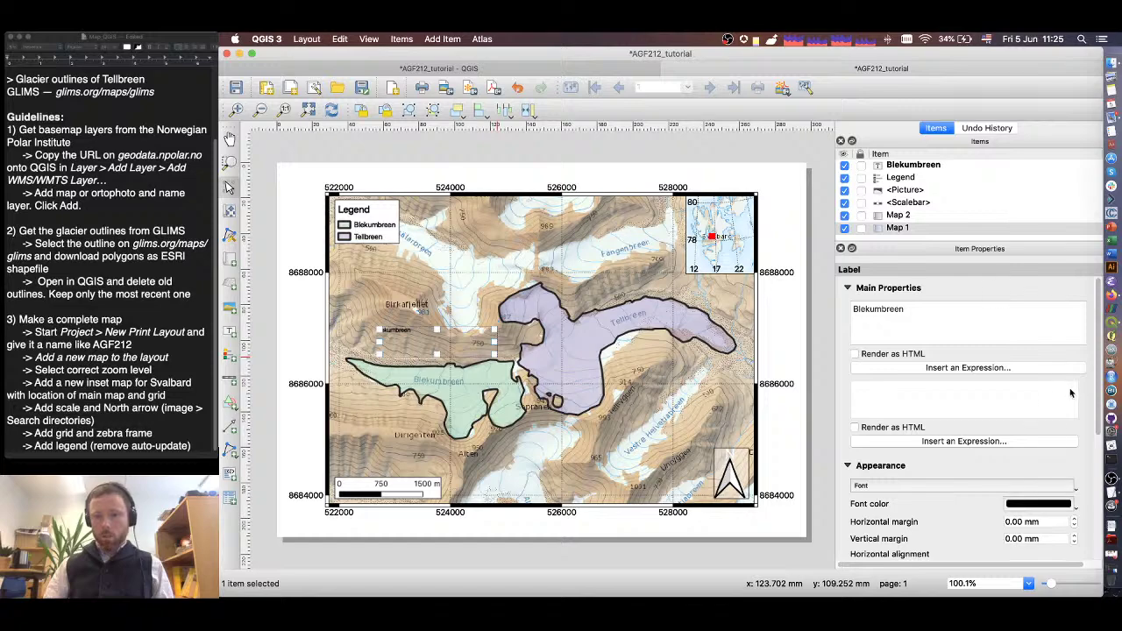
- Set the Blekumbreen label's font size to 18
{"action": "left_click", "coordinate": [847, 290]}
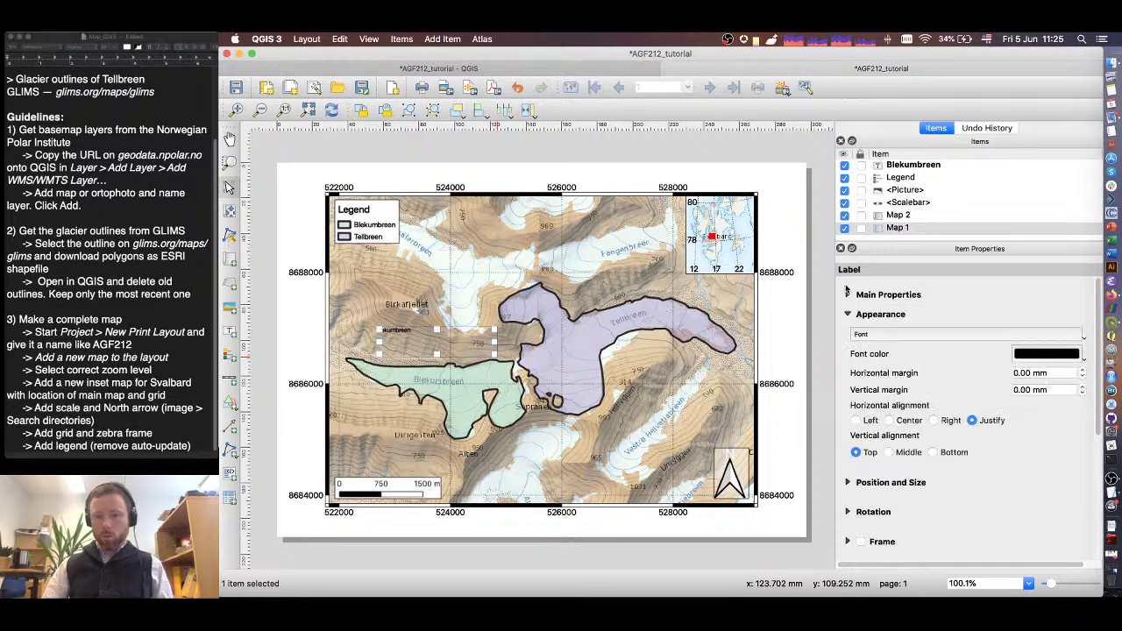
{"action": "left_click", "coordinate": [931, 336]}
{"action": "scroll", "coordinate": [778, 278], "scroll_direction": "down", "scroll_amount": 3}
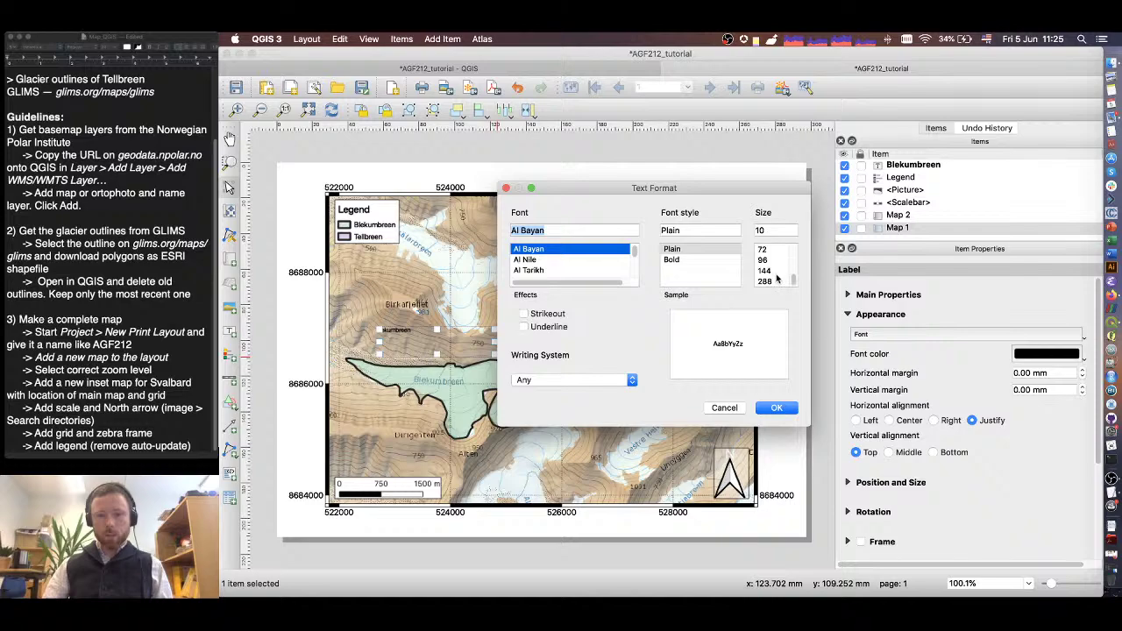
{"action": "left_click", "coordinate": [772, 282]}
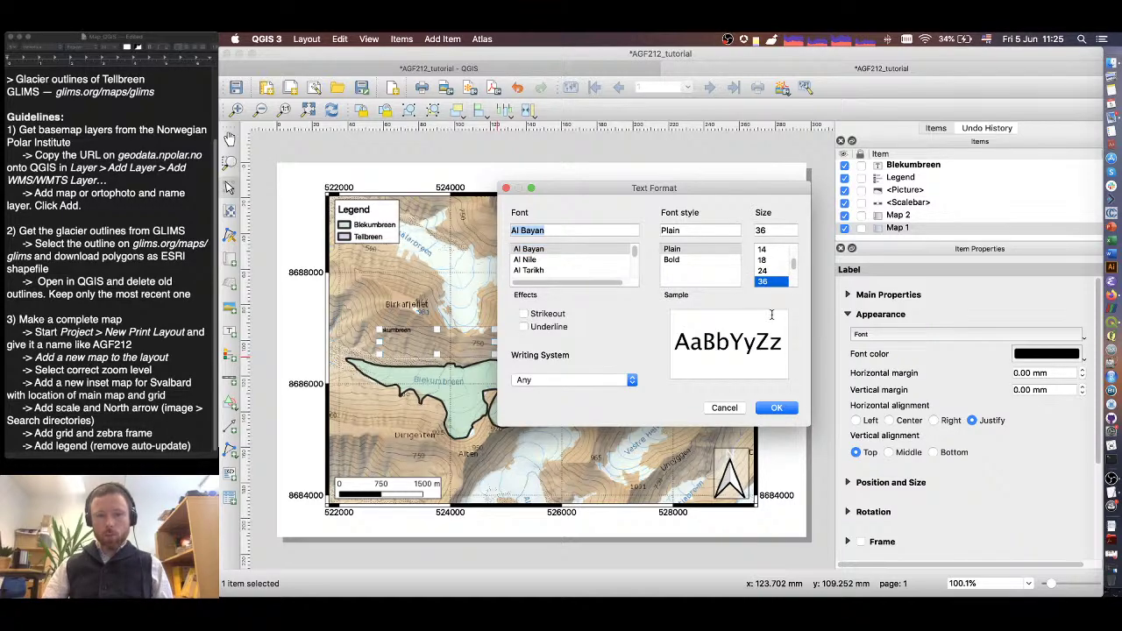
{"action": "left_click", "coordinate": [777, 409]}
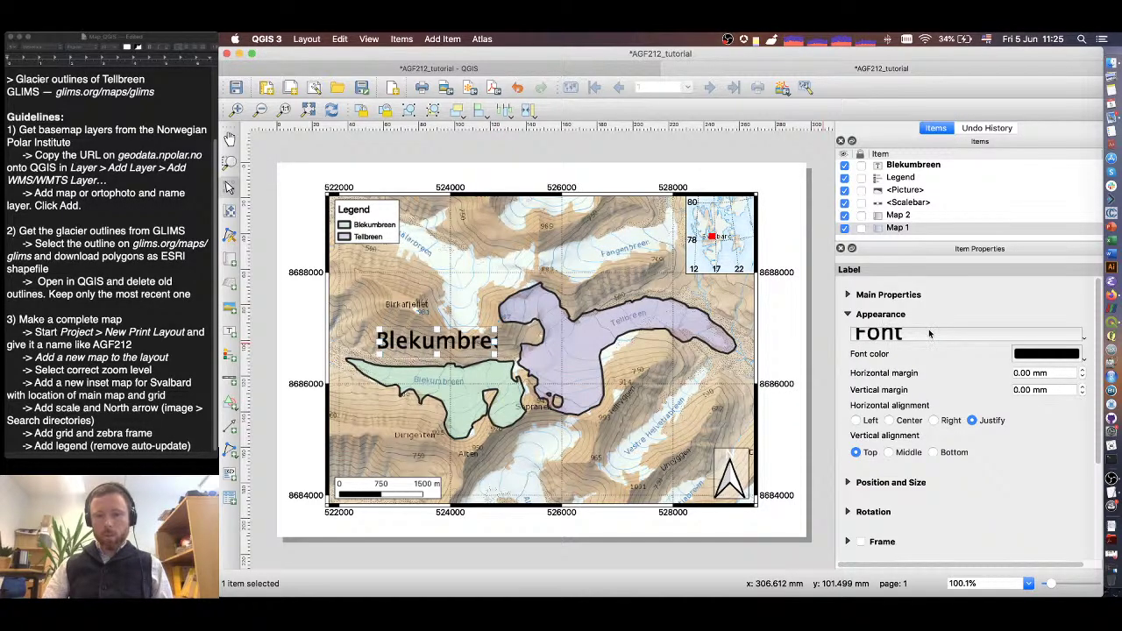
{"action": "left_click", "coordinate": [764, 271]}
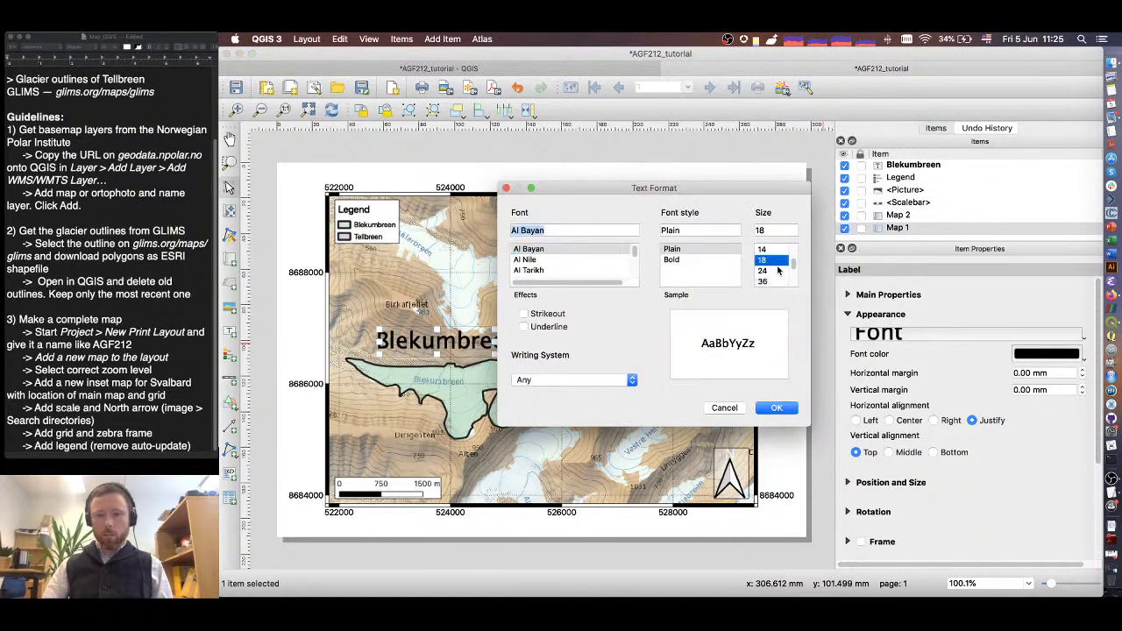
{"action": "left_click", "coordinate": [781, 408]}
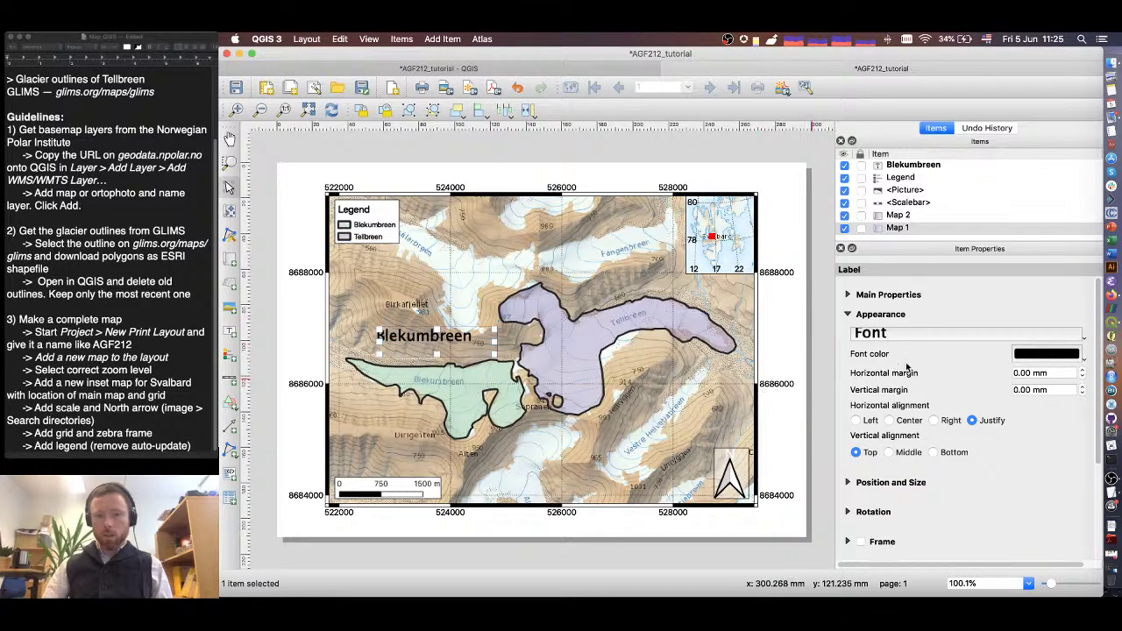
- Align the Blekumbreen label's text to center and middle, and position the label over the green glacier
{"action": "left_click", "coordinate": [899, 421]}
{"action": "left_click", "coordinate": [903, 453]}
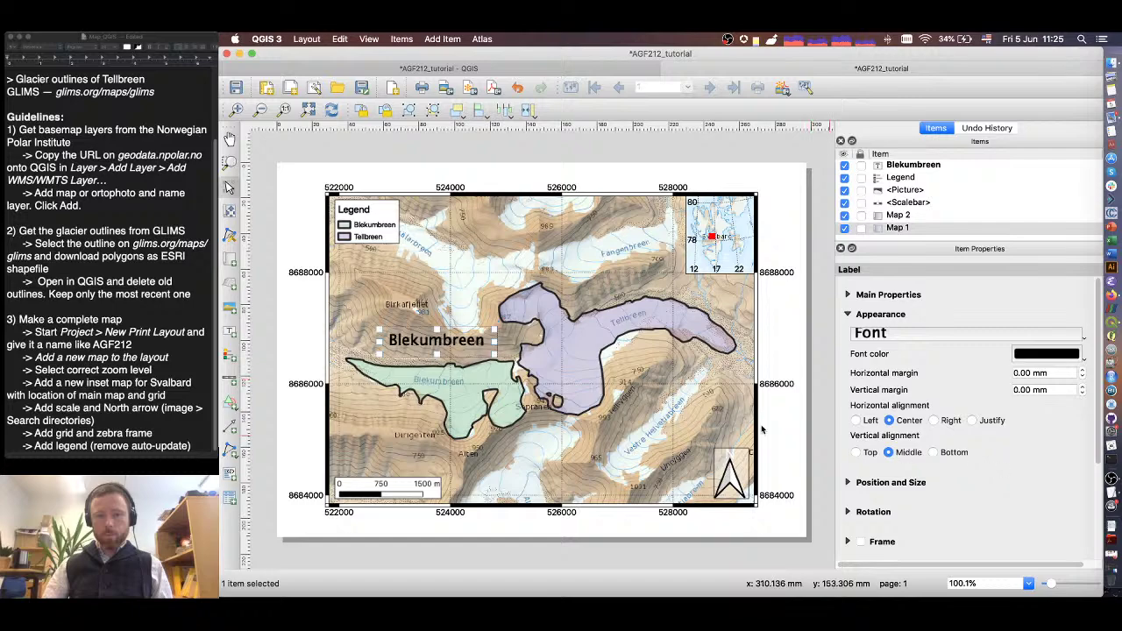
{"action": "left_click_drag", "start_coordinate": [453, 343], "coordinate": [457, 383]}
{"action": "key", "text": "Up"}
{"action": "key", "text": "Up"}
{"action": "key", "text": "Right"}
{"action": "key", "text": "Right"}
{"action": "key", "text": "Right"}
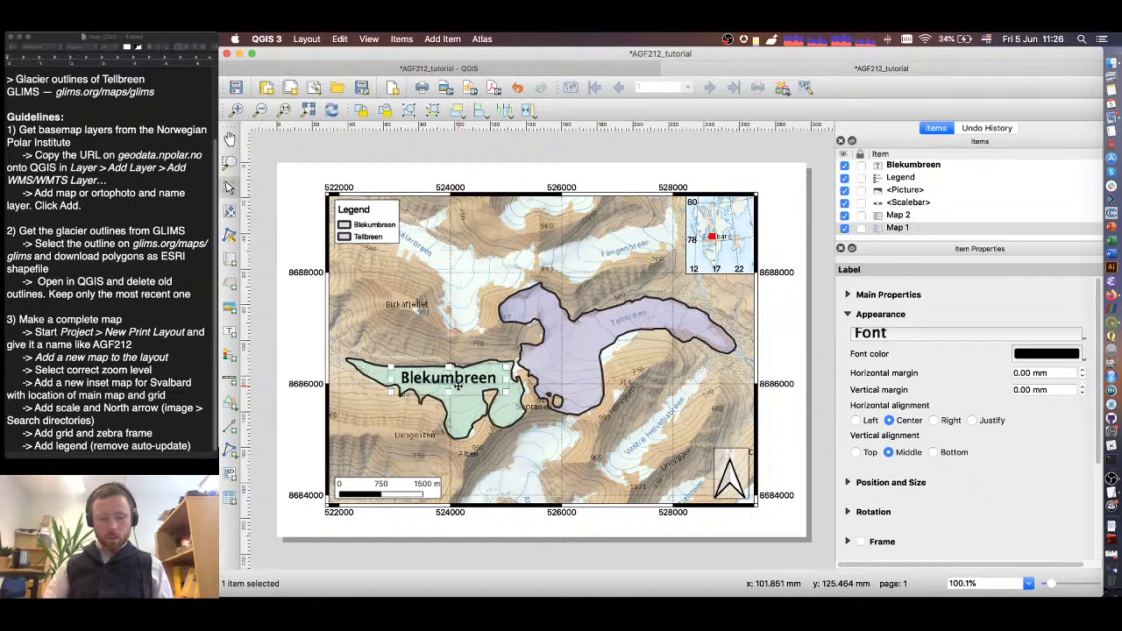
- Paste a copy of the Blekumbreen label onto the purple glacier and change its text to "Tellbreen"
{"action": "key", "text": "super+v"}
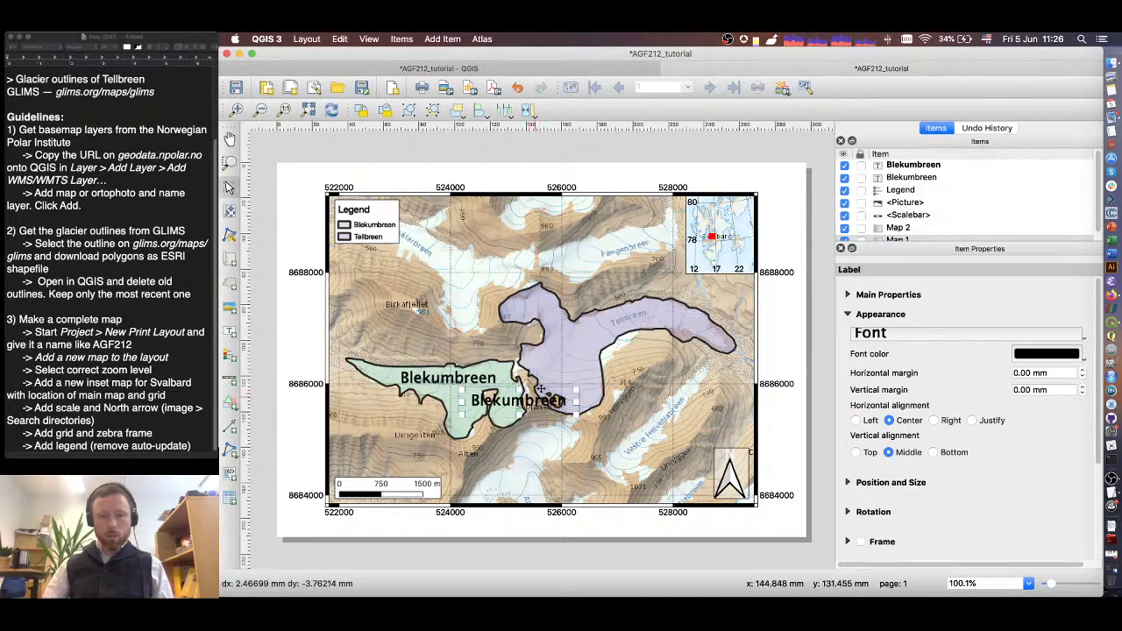
{"action": "left_click_drag", "start_coordinate": [521, 388], "coordinate": [609, 324]}
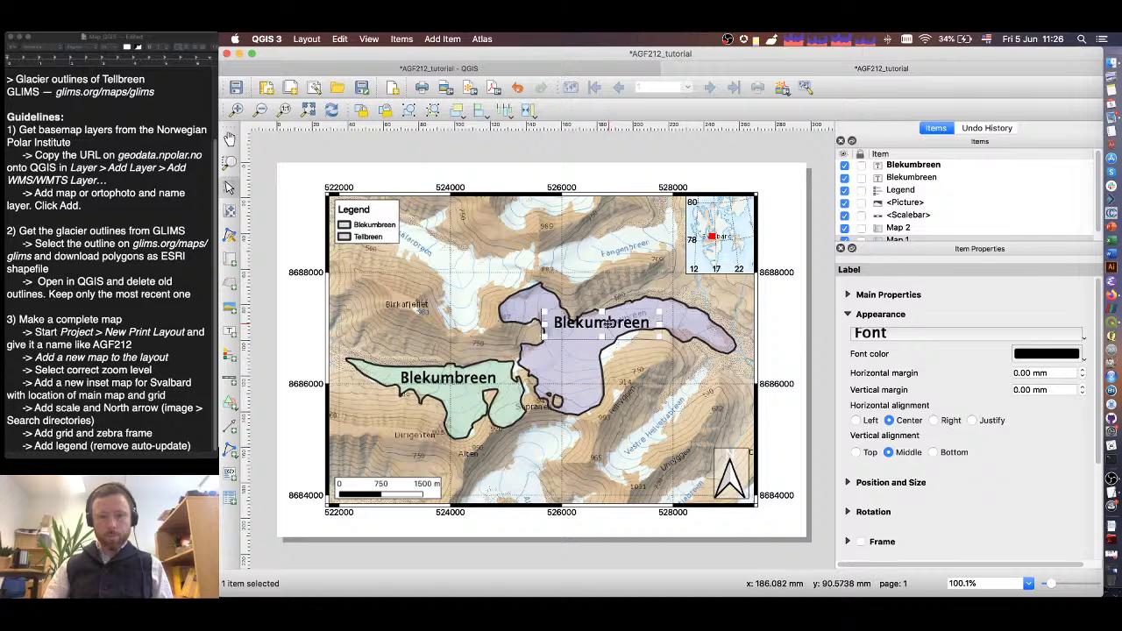
{"action": "left_click", "coordinate": [848, 295]}
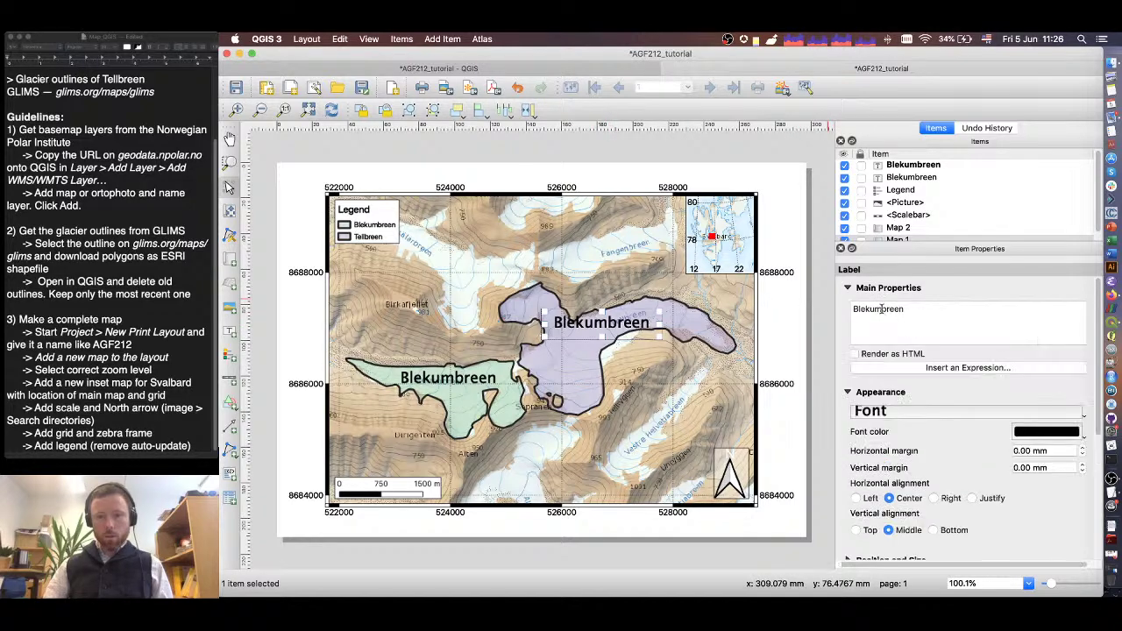
{"action": "double_click", "coordinate": [881, 308]}
{"action": "type", "text": "Tellbreen"}
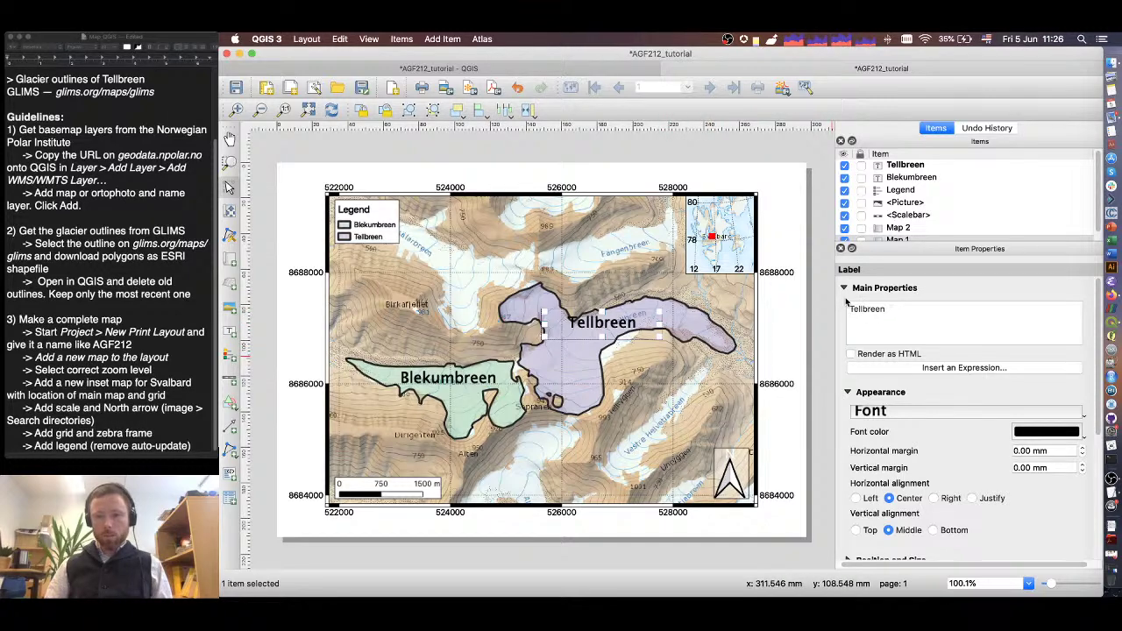
- Rotate the Tellbreen label to -23° and shift it slightly down so it follows the purple glacier
{"action": "scroll", "coordinate": [900, 433], "scroll_direction": "down", "scroll_amount": 3}
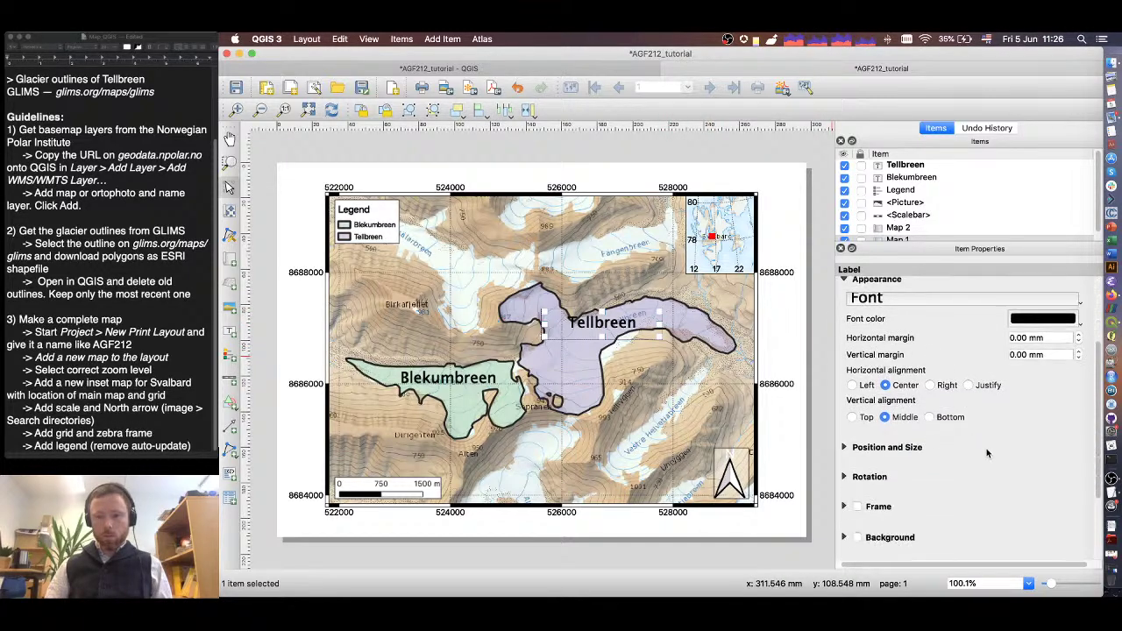
{"action": "left_click", "coordinate": [845, 479]}
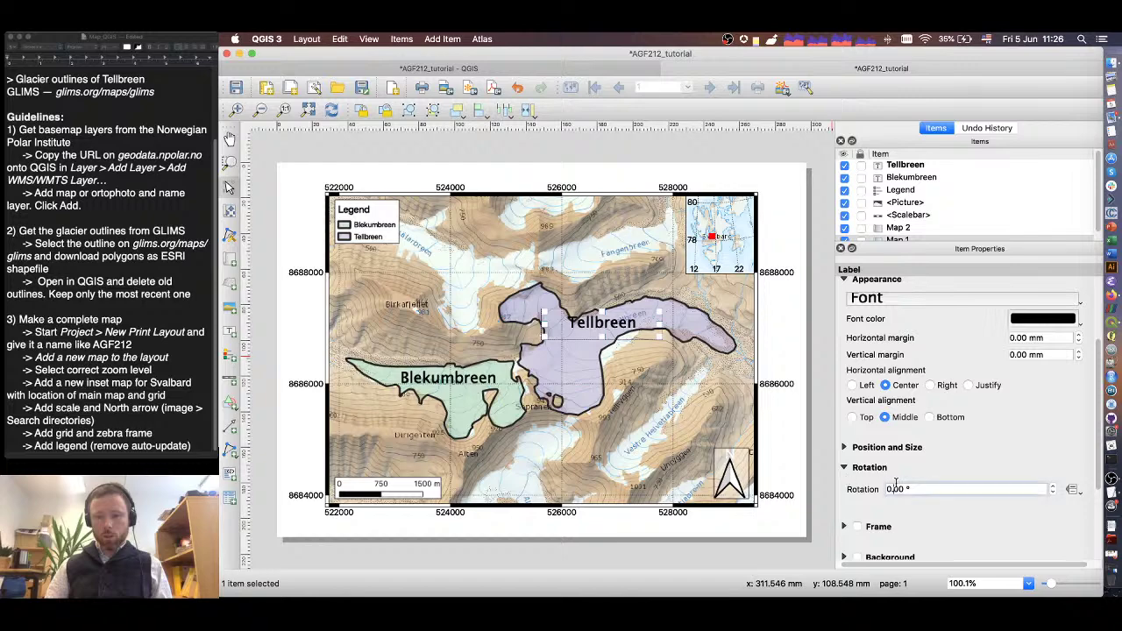
{"action": "scroll", "coordinate": [896, 489], "scroll_direction": "down", "scroll_amount": 8}
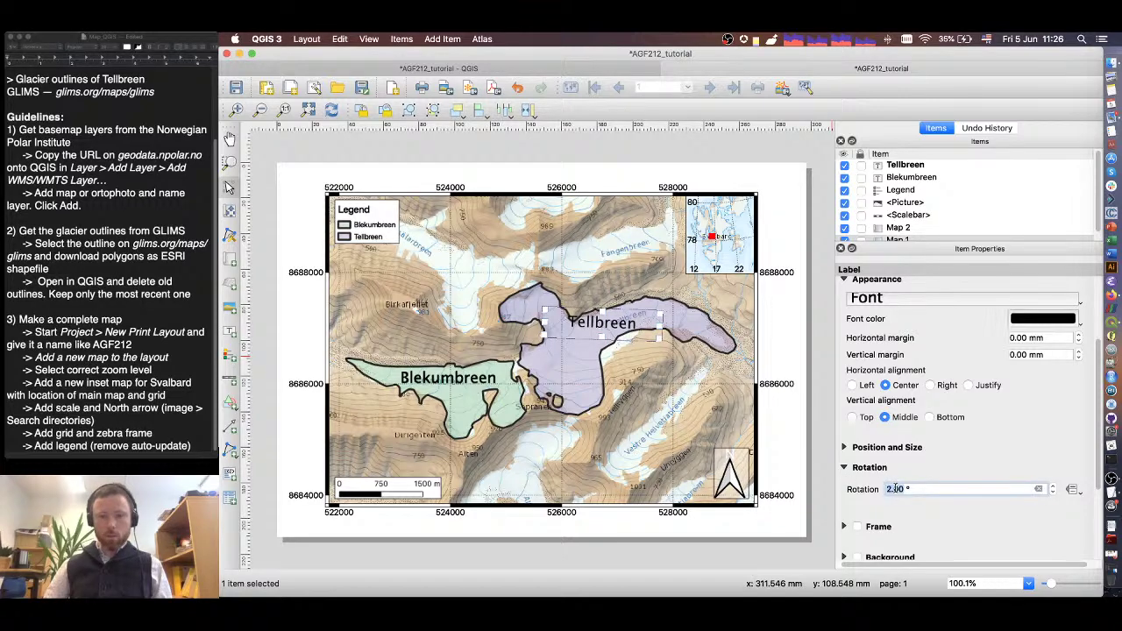
{"action": "scroll", "coordinate": [896, 489], "scroll_direction": "down", "scroll_amount": 15}
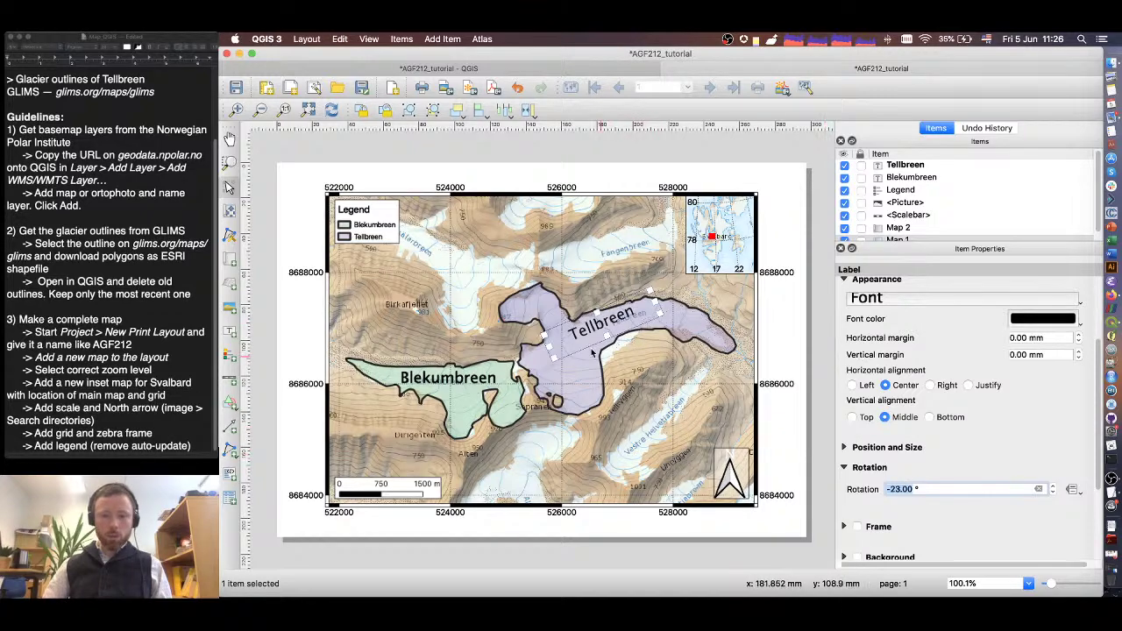
{"action": "mouse_move", "coordinate": [593, 353]}
{"action": "left_mouse_down"}
{"action": "mouse_move", "coordinate": [605, 349]}
{"action": "mouse_move", "coordinate": [587, 362]}
{"action": "left_mouse_up"}
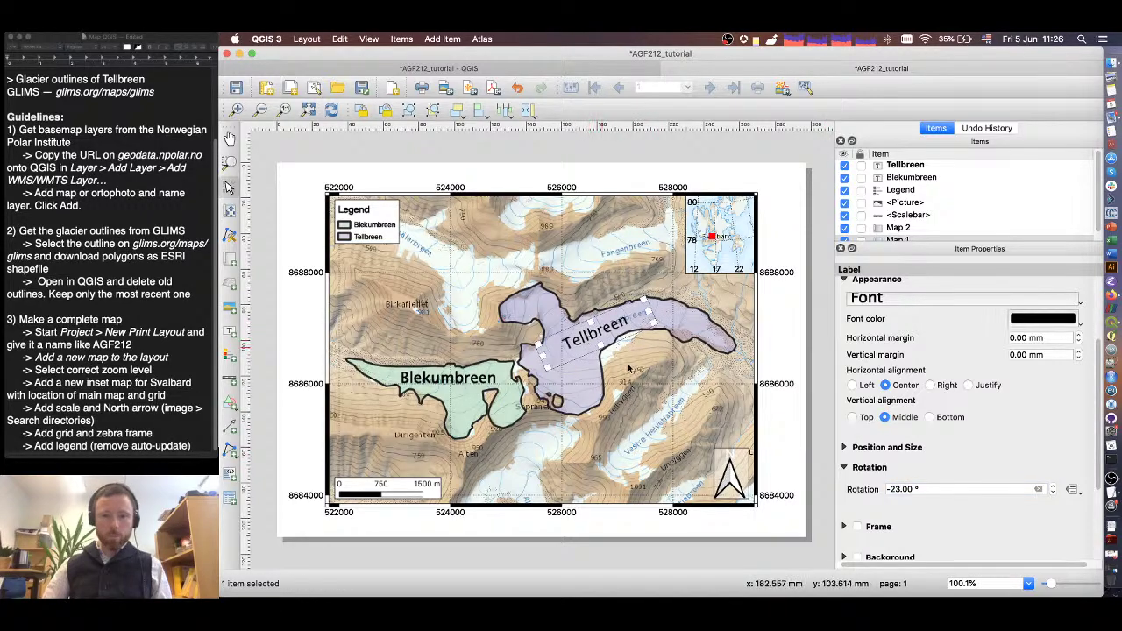
- Reset the Tellbreen label's rotation to 0° and move it onto the wide lower part of the purple glacier
{"action": "left_click", "coordinate": [456, 377]}
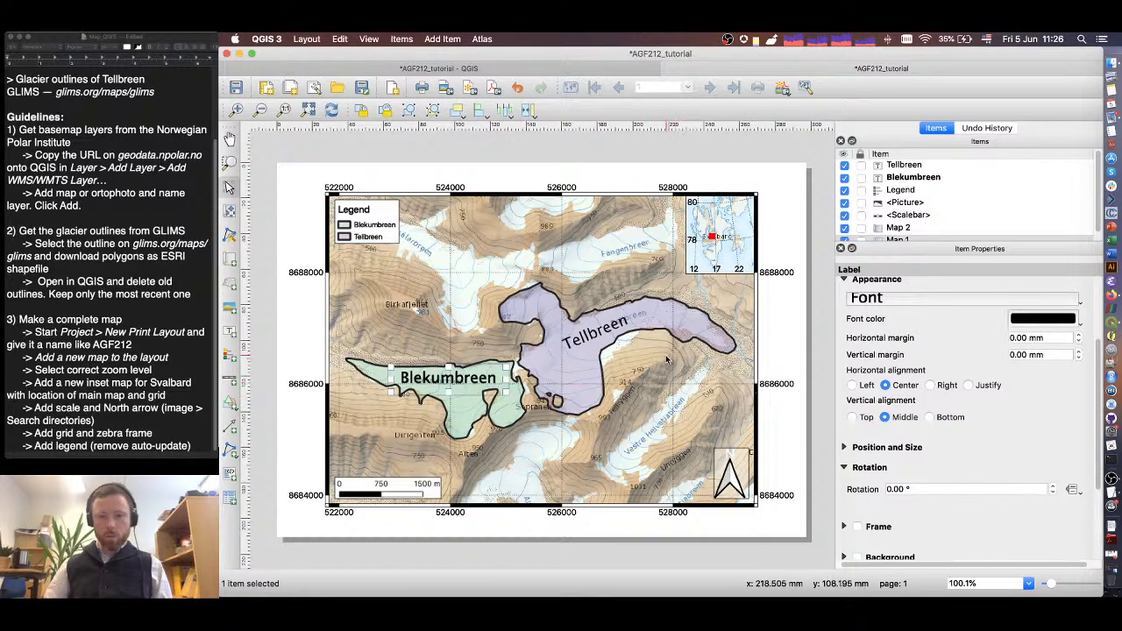
{"action": "left_click", "coordinate": [615, 334]}
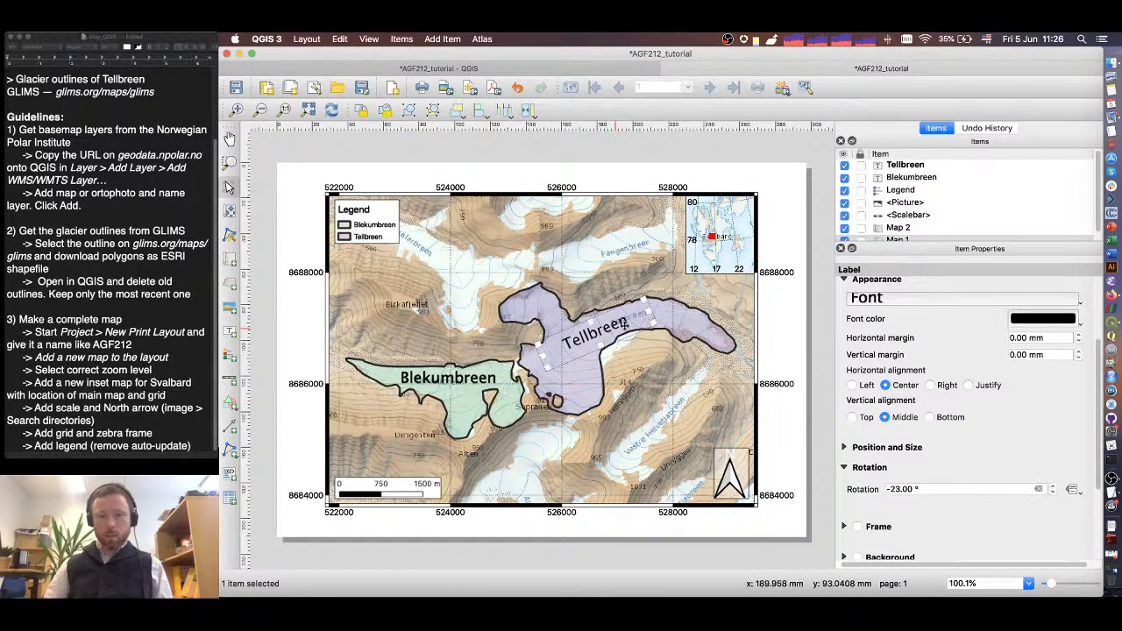
{"action": "double_click", "coordinate": [900, 489]}
{"action": "type", "text": "0"}
{"action": "key", "text": "Return"}
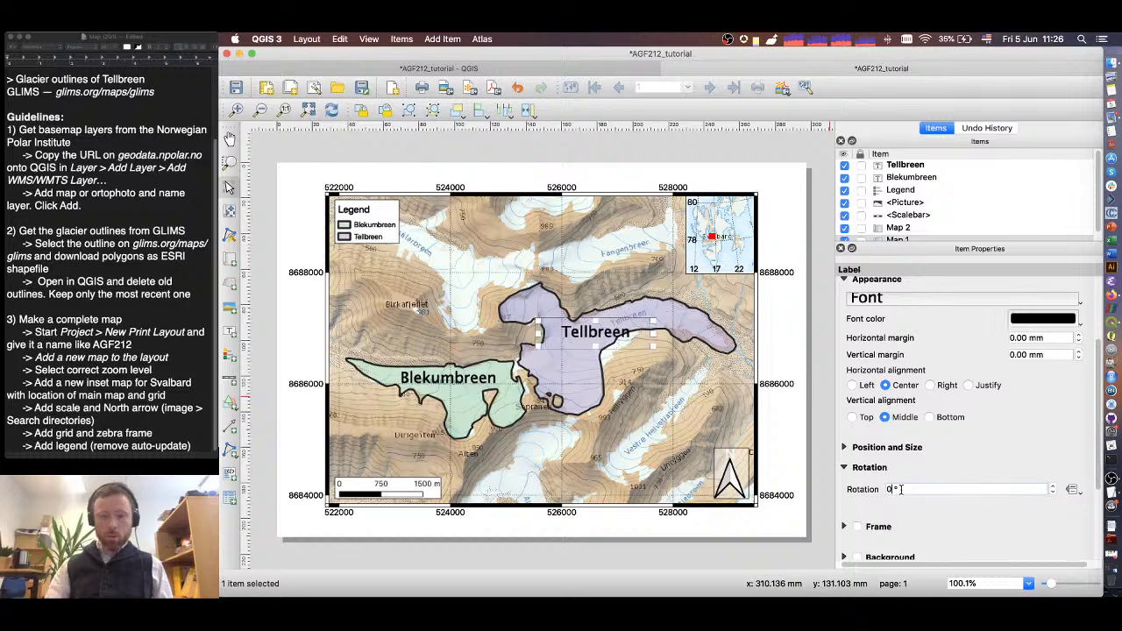
{"action": "left_click_drag", "start_coordinate": [611, 347], "coordinate": [569, 363]}
{"action": "key", "text": "Right"}
{"action": "key", "text": "Down"}
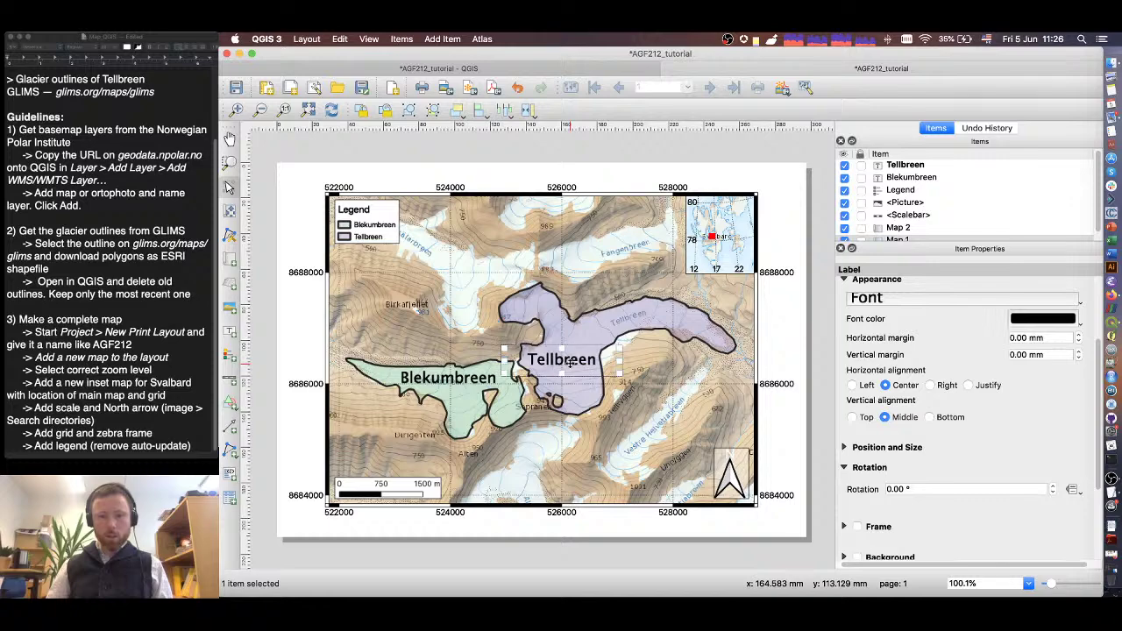
{"action": "left_click", "coordinate": [688, 363]}
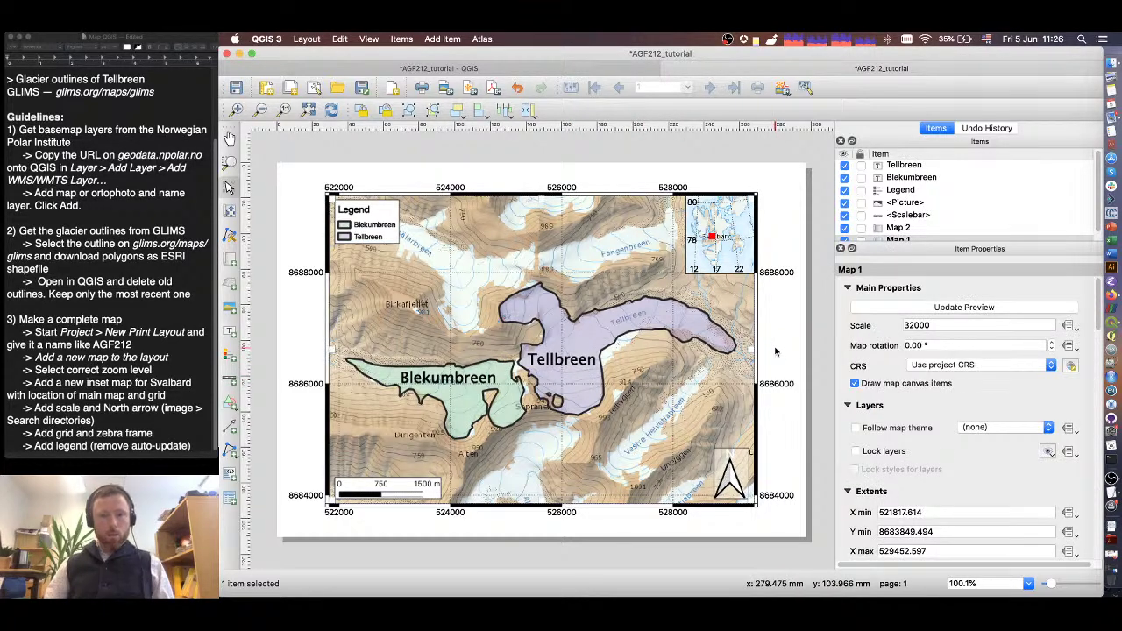
- Export the layout as a PNG image named AGF212_tutorial2 on the Desktop at 300 dpi
{"action": "left_click", "coordinate": [445, 88]}
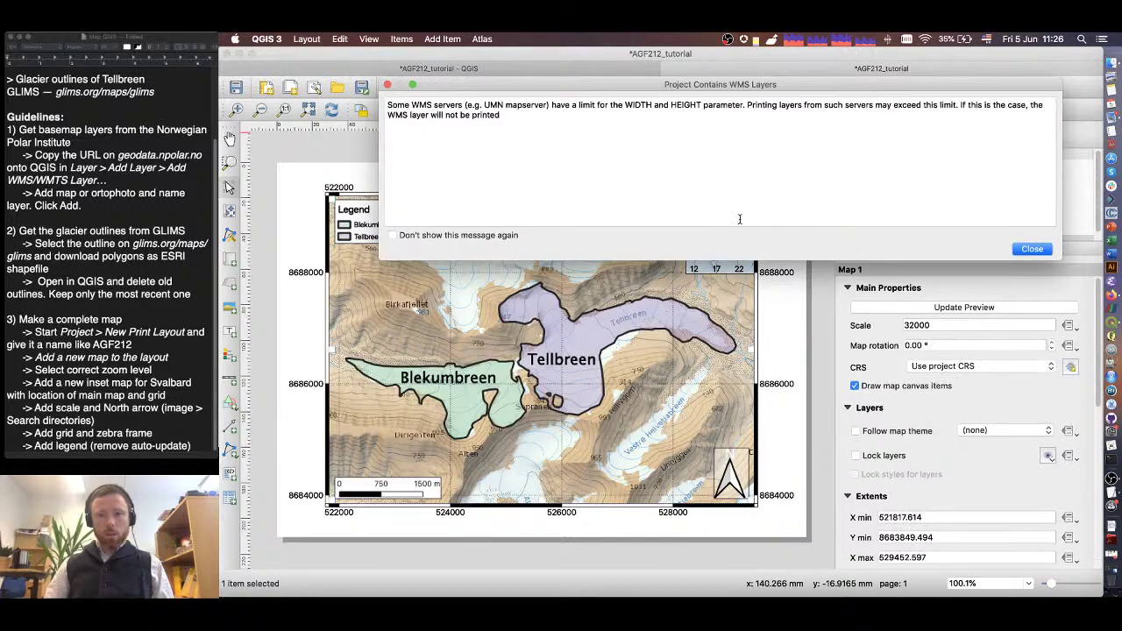
{"action": "left_click", "coordinate": [1031, 249]}
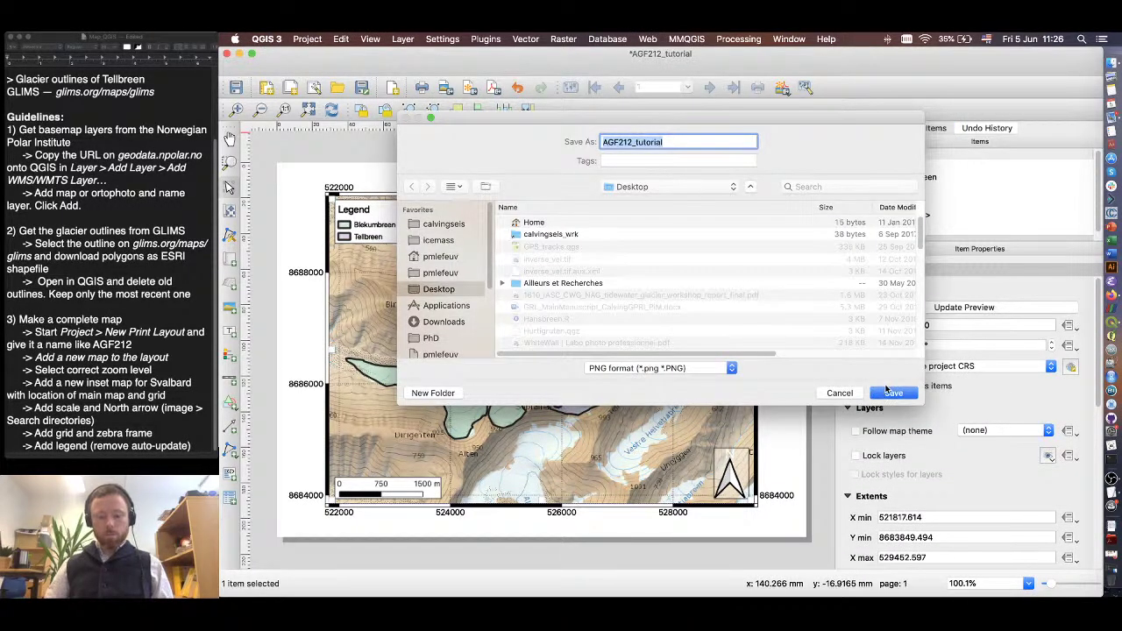
{"action": "key", "text": "Right"}
{"action": "type", "text": "2"}
{"action": "key", "text": "Return"}
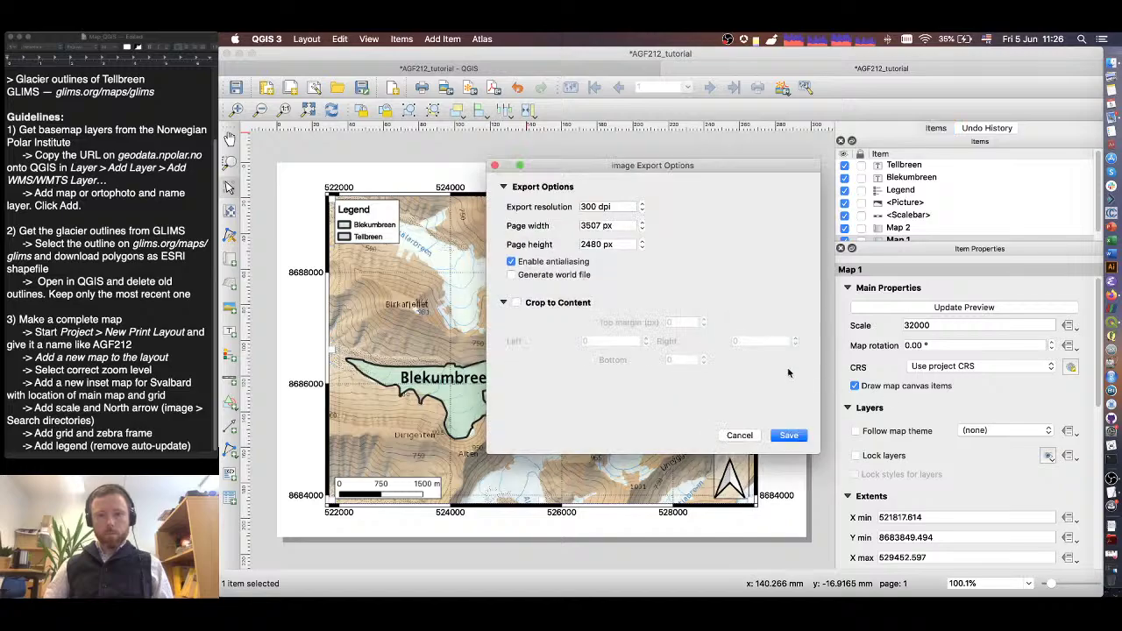
{"action": "left_click", "coordinate": [801, 436]}
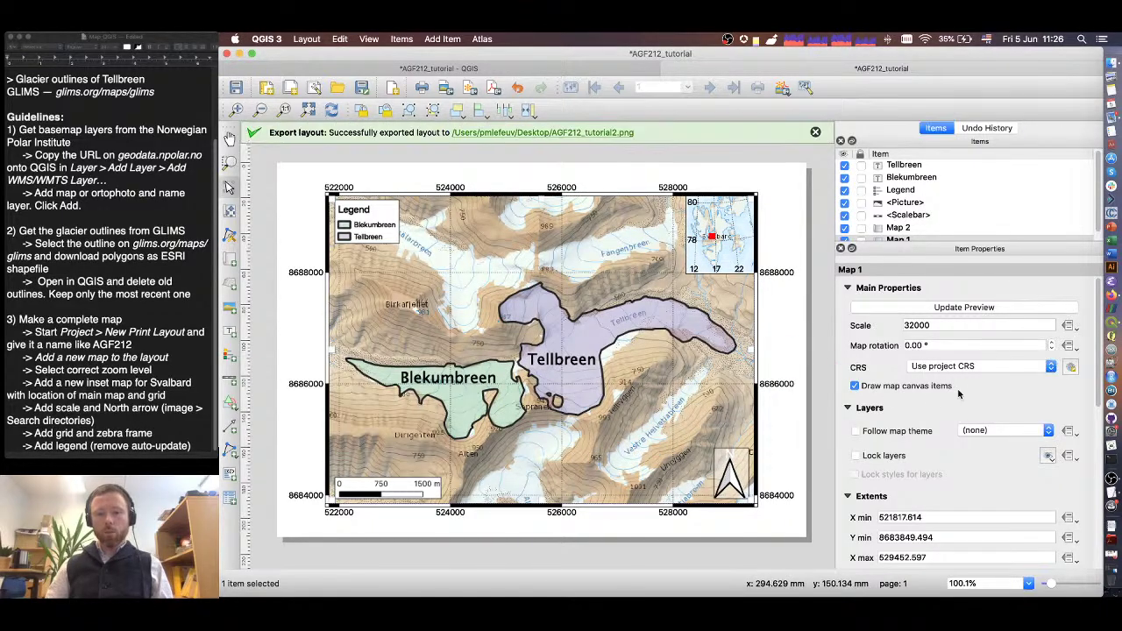
- Show the desktop and open the exported AGF212_tutorial2.png in Preview
{"action": "key", "text": "F11"}
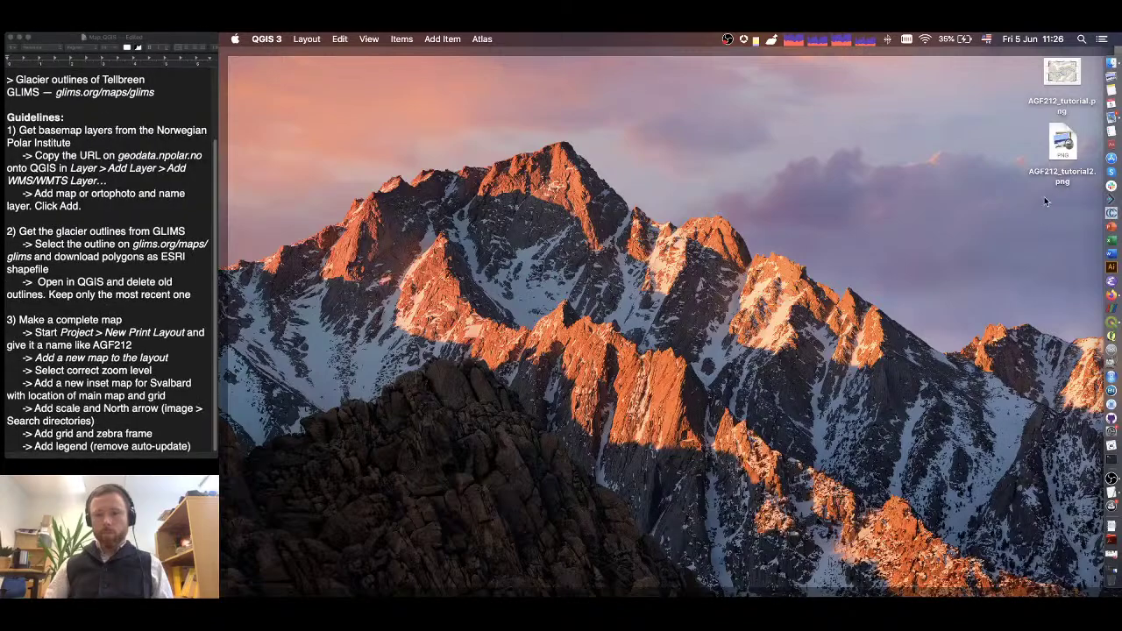
{"action": "left_click", "coordinate": [1057, 153]}
{"action": "double_click", "coordinate": [1058, 149]}
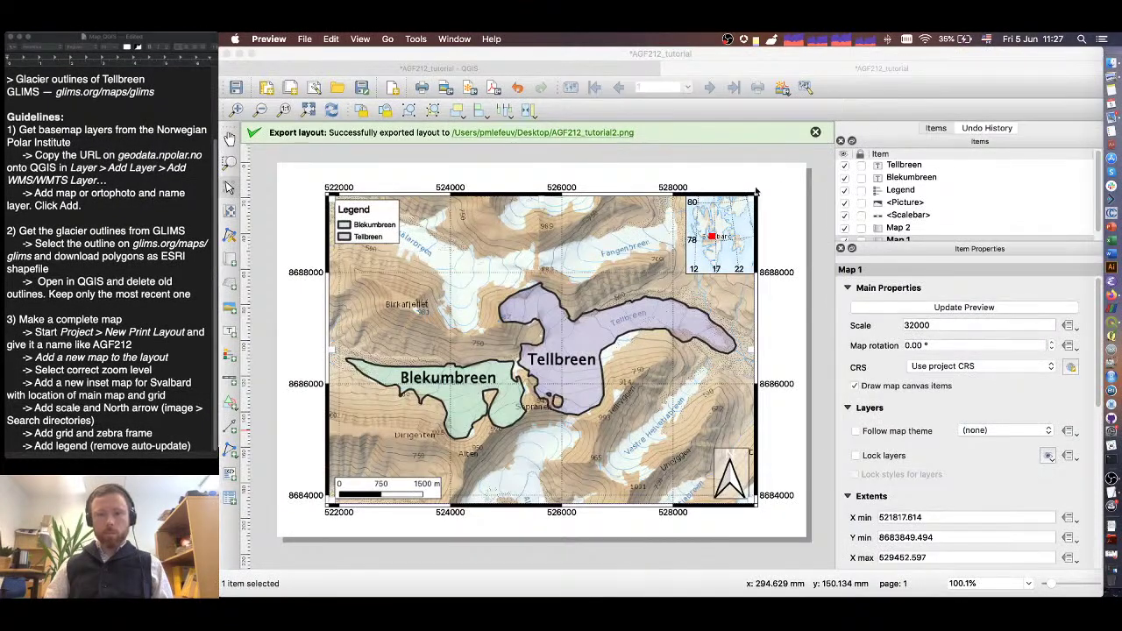